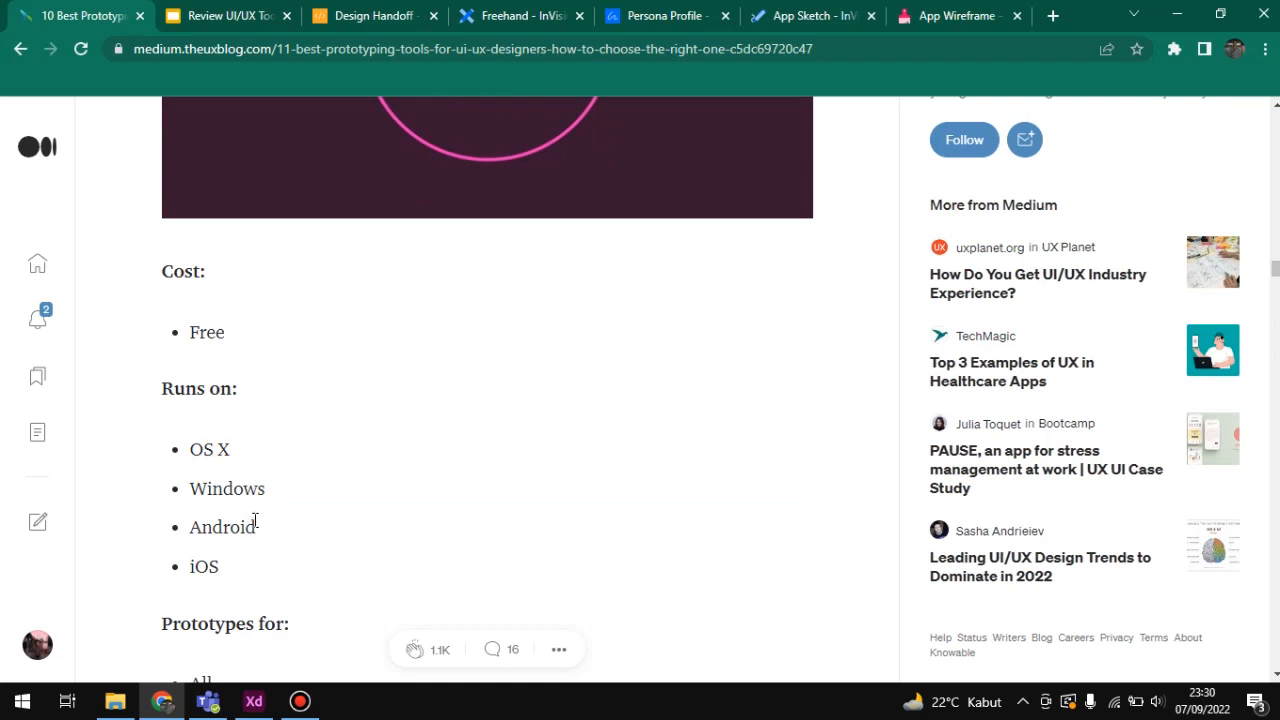
# Step: Read the article's Adobe Experience Design section, covering its cost, supported platforms, prototype targets and description
pyautogui.scroll(-1, 245, 510)
pyautogui.moveTo(186, 440); pyautogui.dragTo(226, 480)
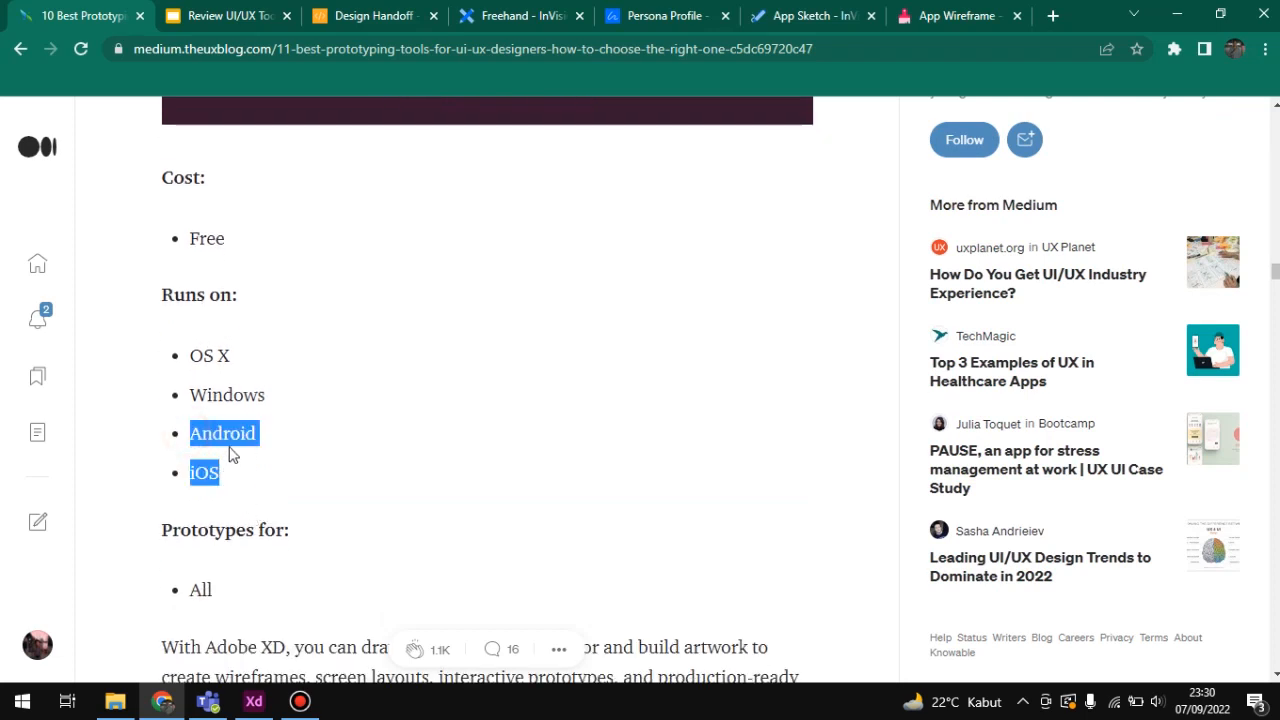
pyautogui.click(229, 476)
pyautogui.scroll(-2, 210, 465)
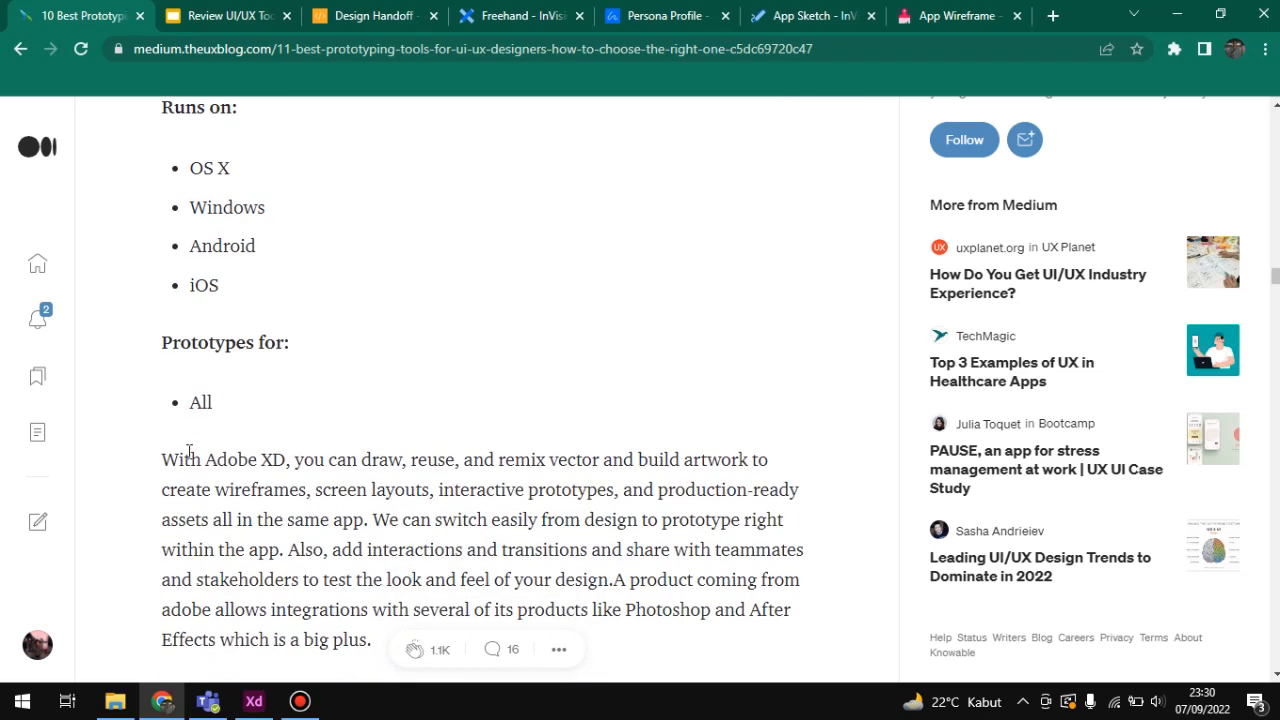
pyautogui.scroll(-1, 194, 366)
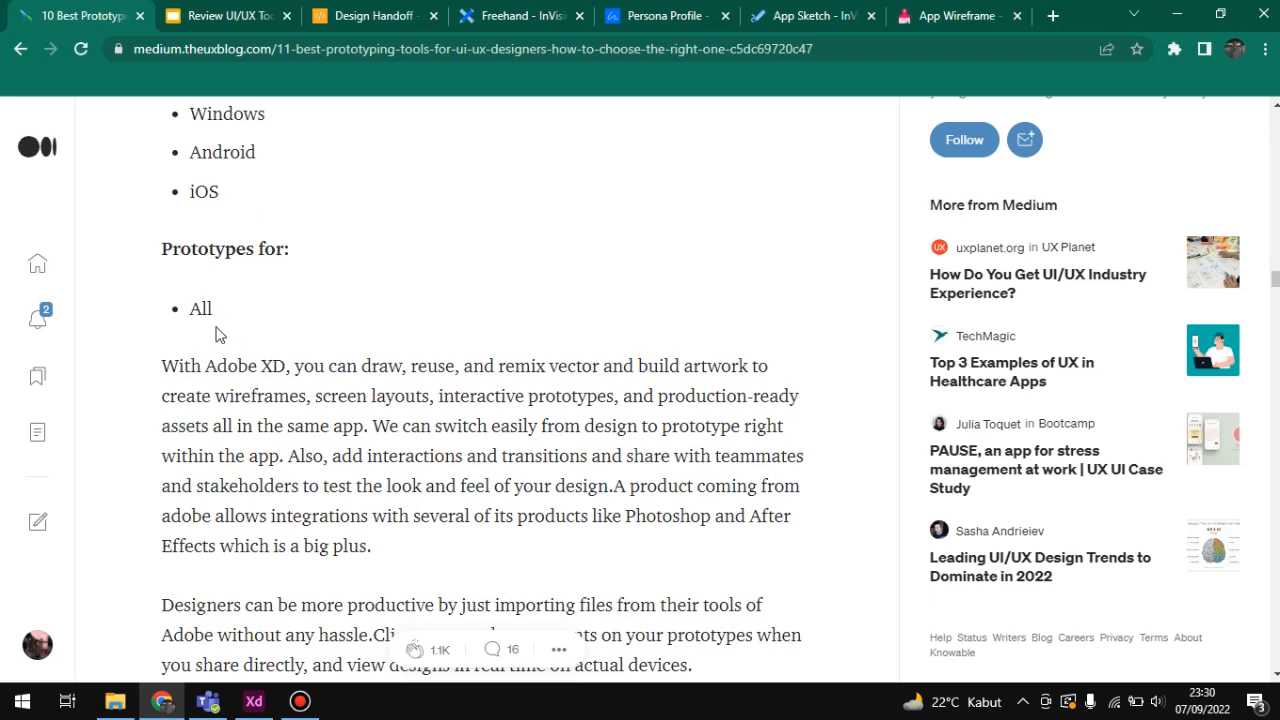
pyautogui.scroll(-1, 394, 300)
pyautogui.scroll(-1, 394, 300)
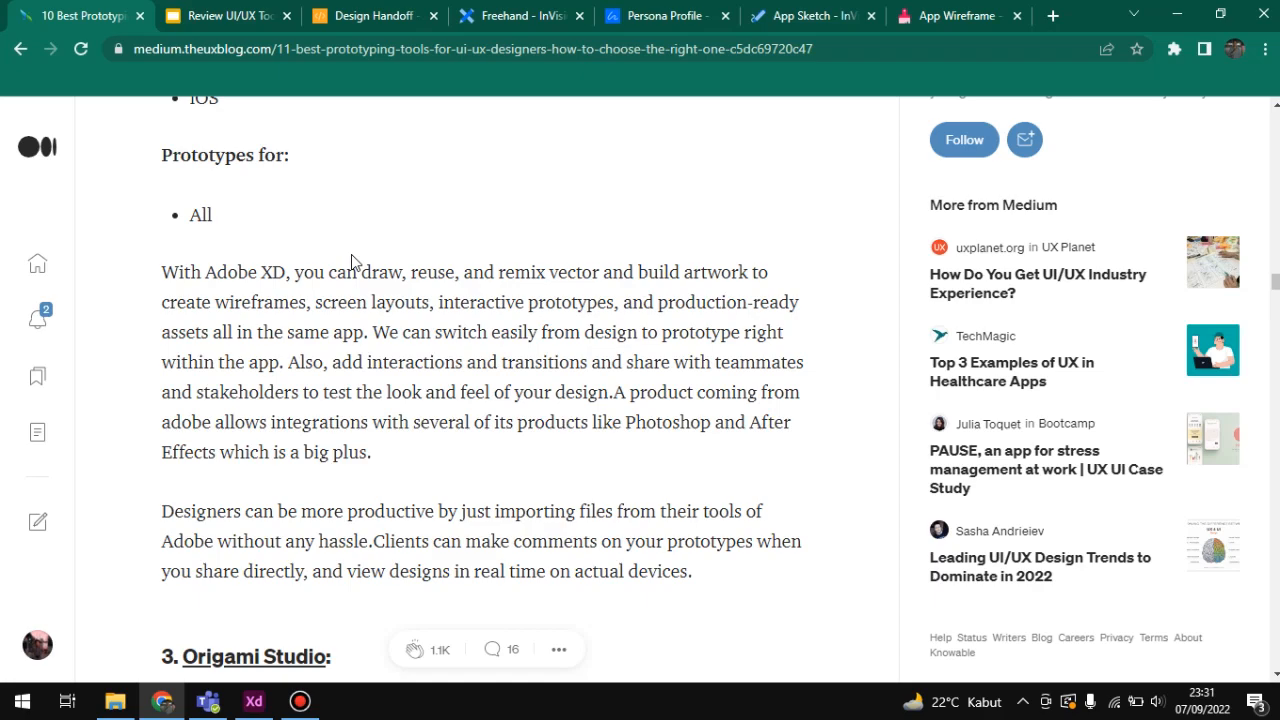
# Step: Go back to the article's InVision section and read its cost, platforms, prototype targets and description through to the Adobe Experience Design entry
pyautogui.scroll(20, 352, 262)
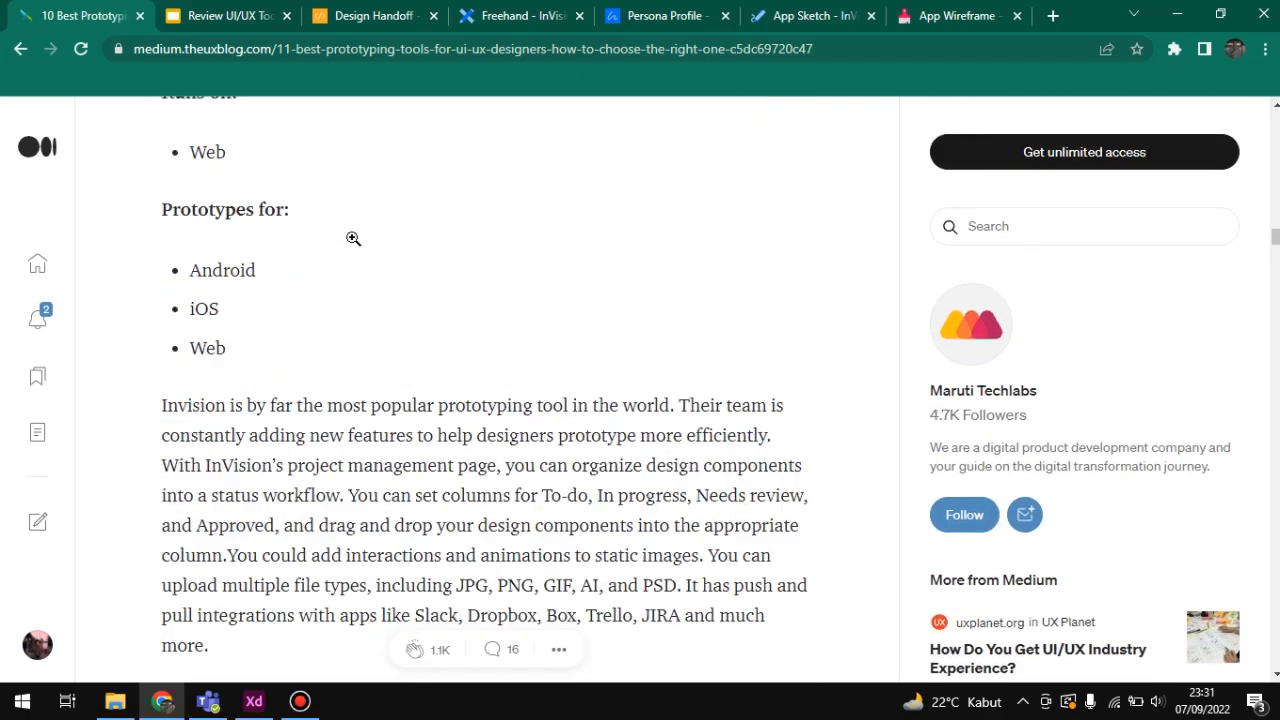
pyautogui.scroll(5, 360, 310)
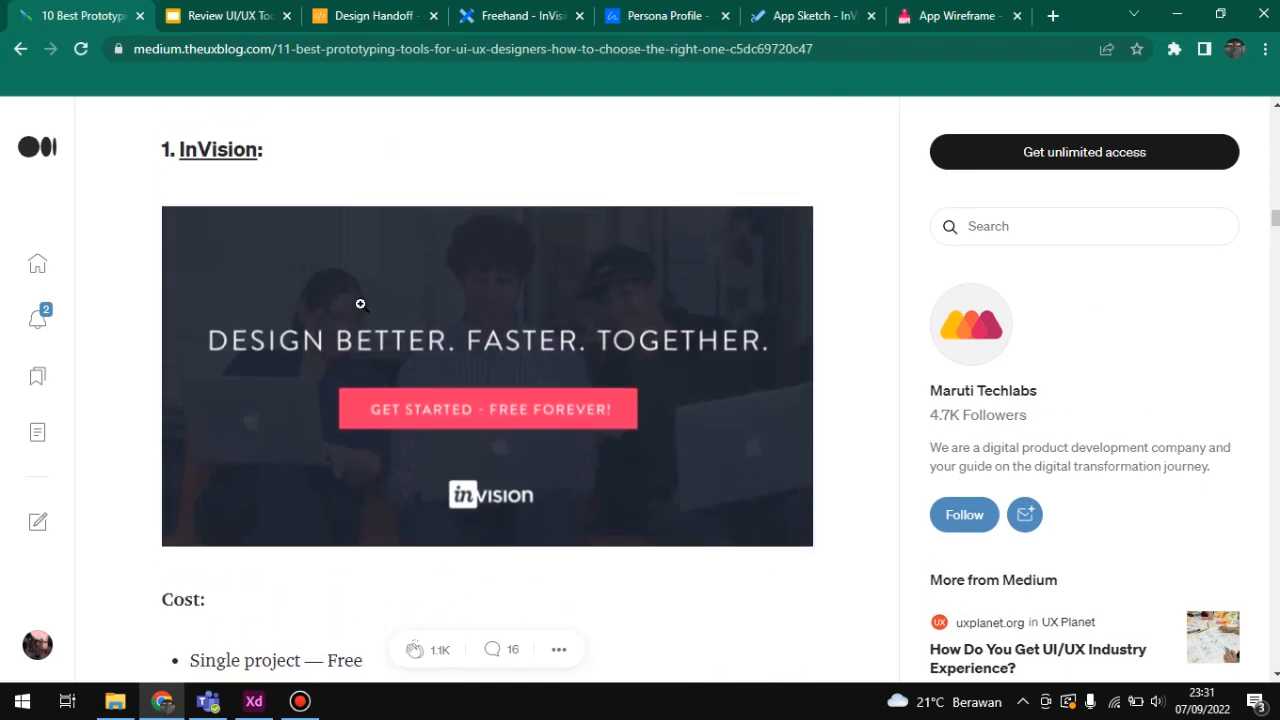
pyautogui.scroll(-2, 337, 318)
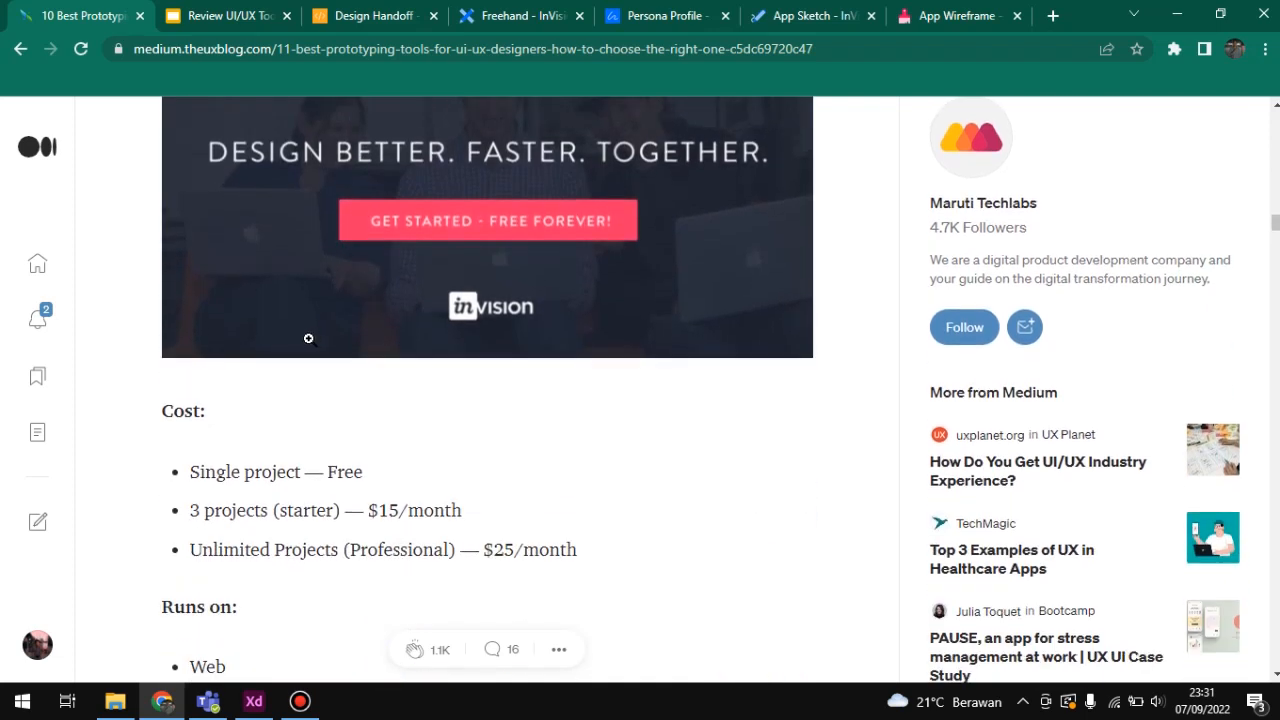
pyautogui.scroll(-2, 310, 340)
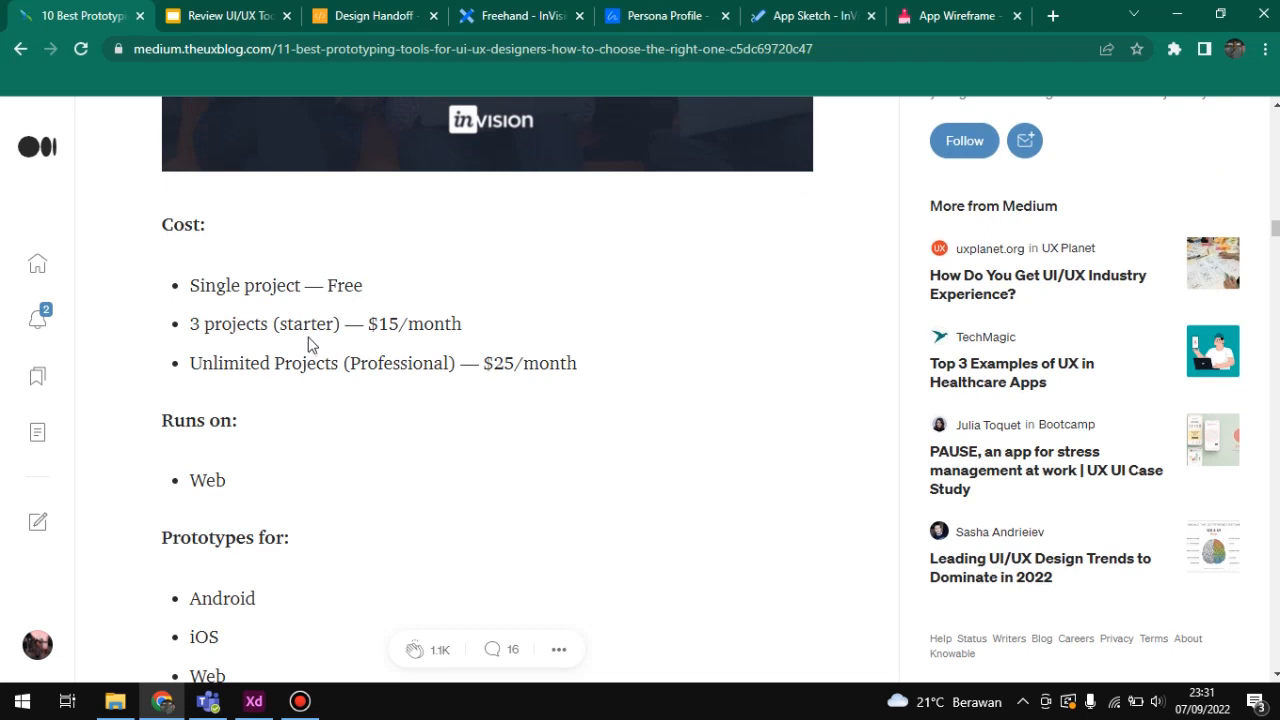
pyautogui.scroll(-2, 309, 345)
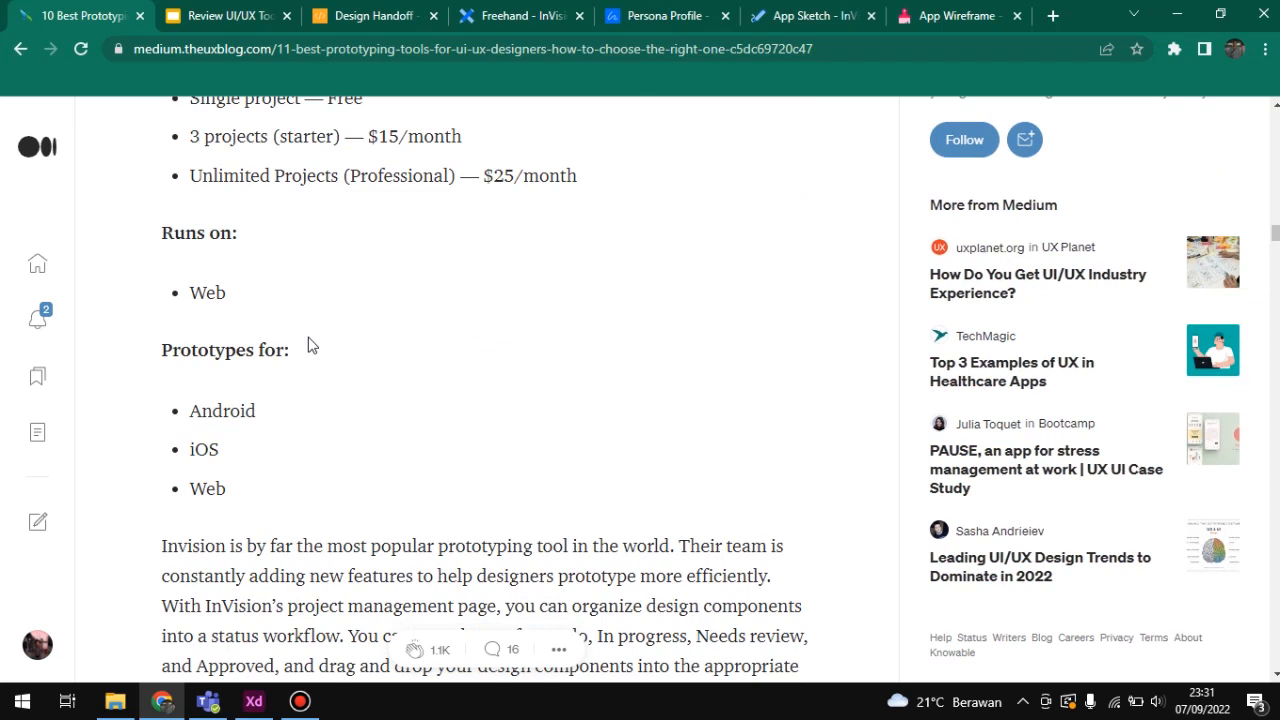
pyautogui.scroll(-2, 300, 344)
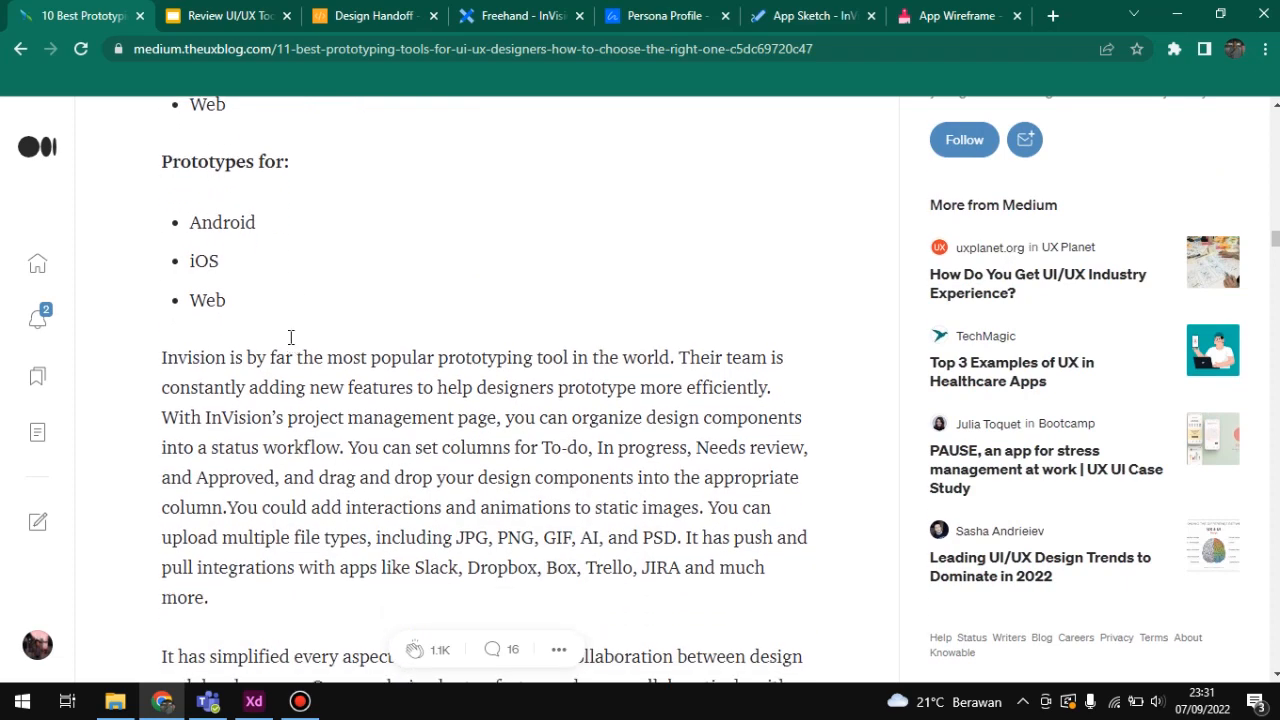
pyautogui.scroll(-1, 293, 343)
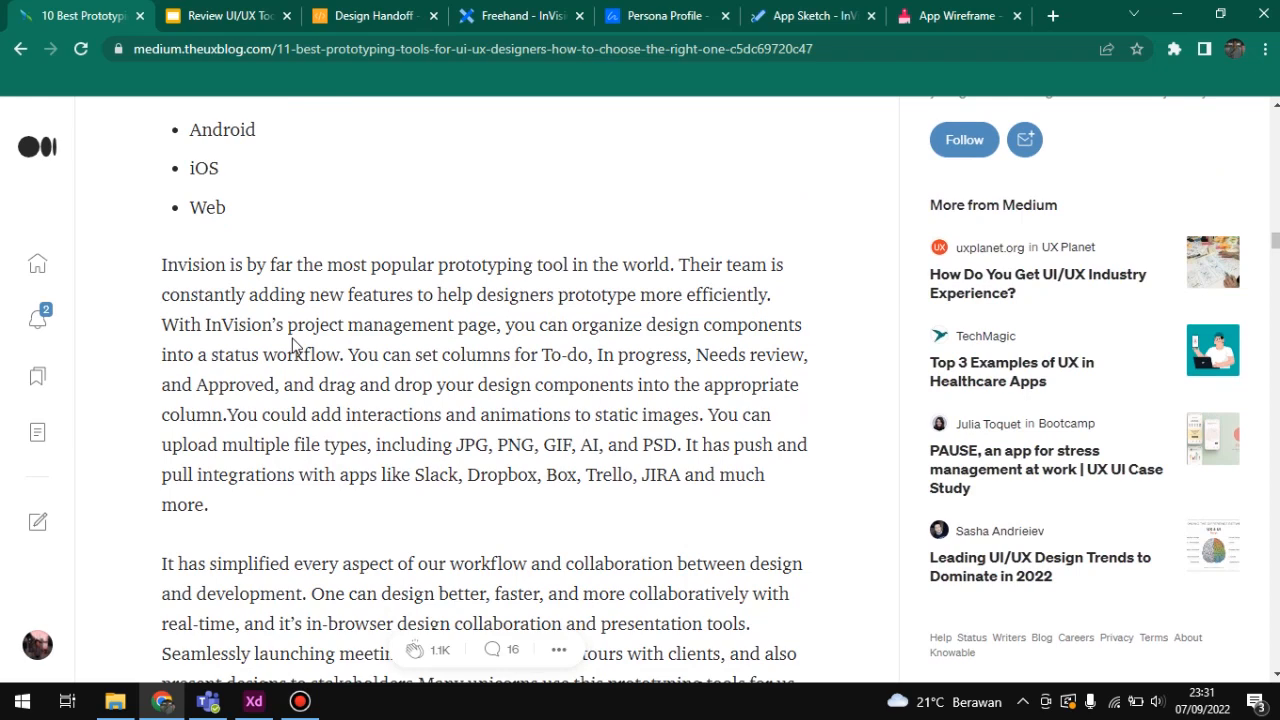
pyautogui.scroll(-2, 293, 345)
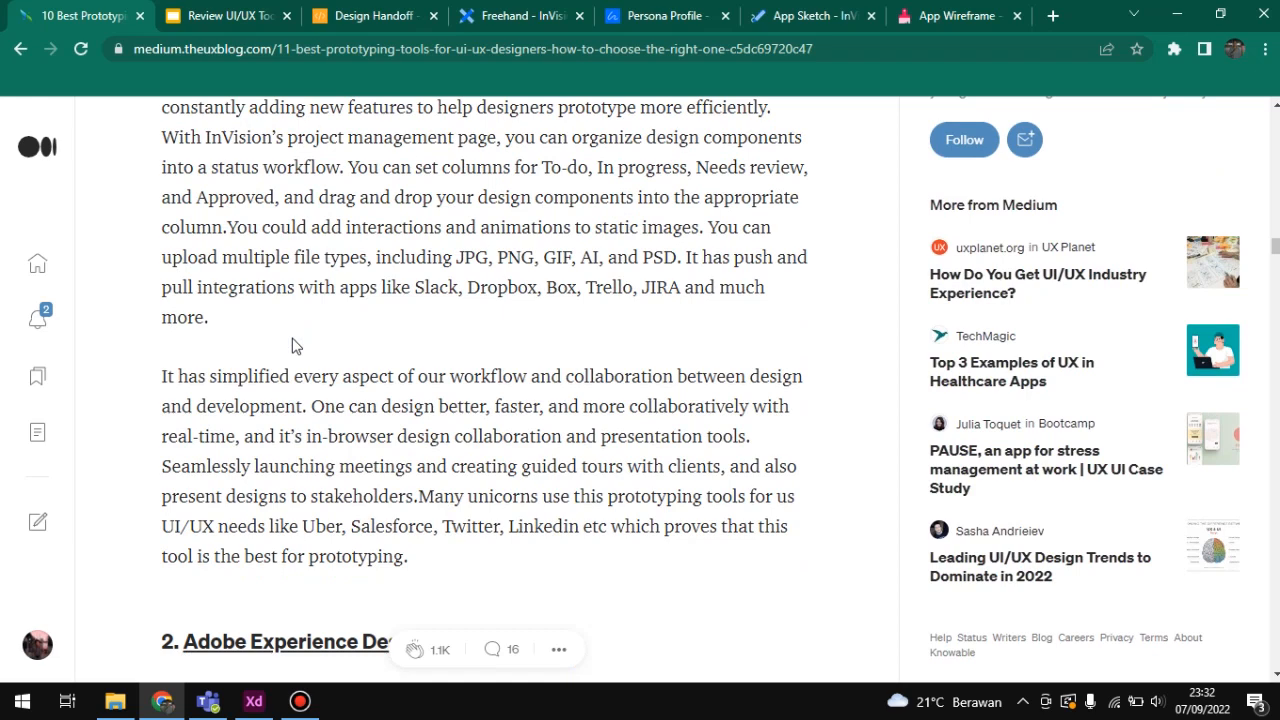
pyautogui.scroll(-5, 293, 345)
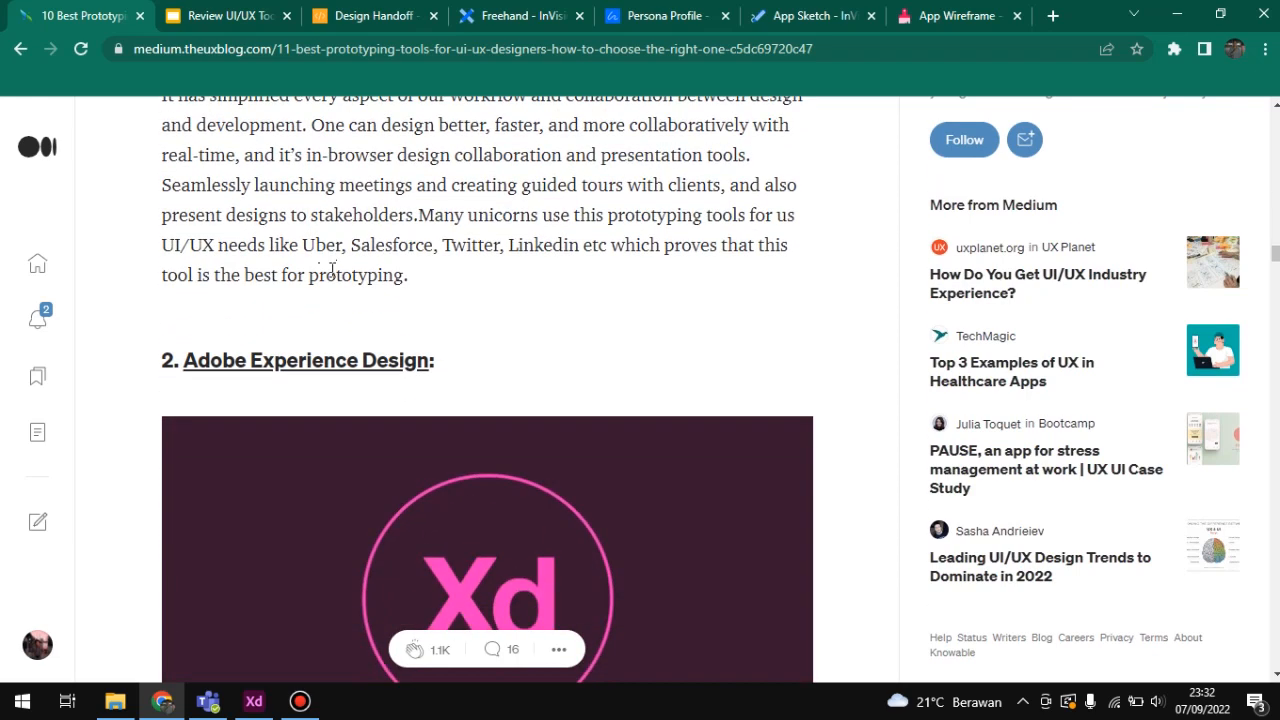
pyautogui.scroll(-3, 303, 186)
pyautogui.scroll(-2, 285, 140)
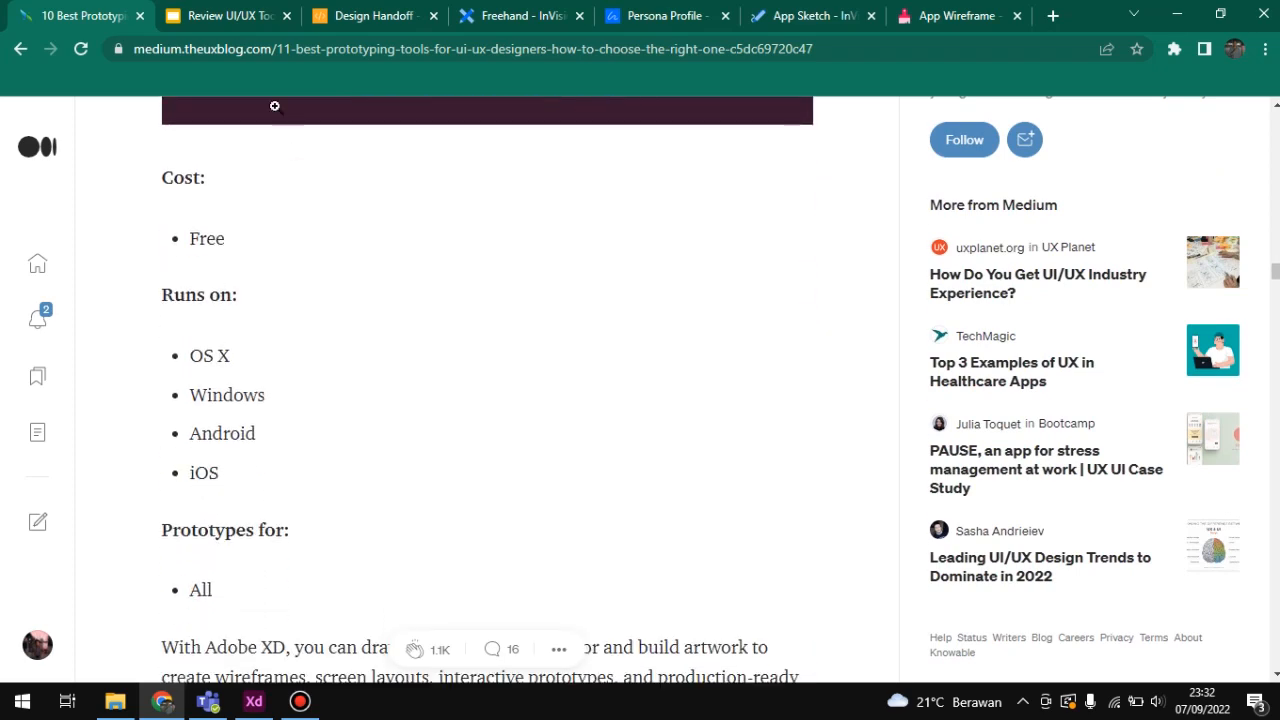
pyautogui.scroll(6, 274, 106)
# Step: Switch to the Review UI/UX Tools presentation, present it from the Tools slide through the Adobe XD slide, and exit the slideshow
pyautogui.click(249, 16)
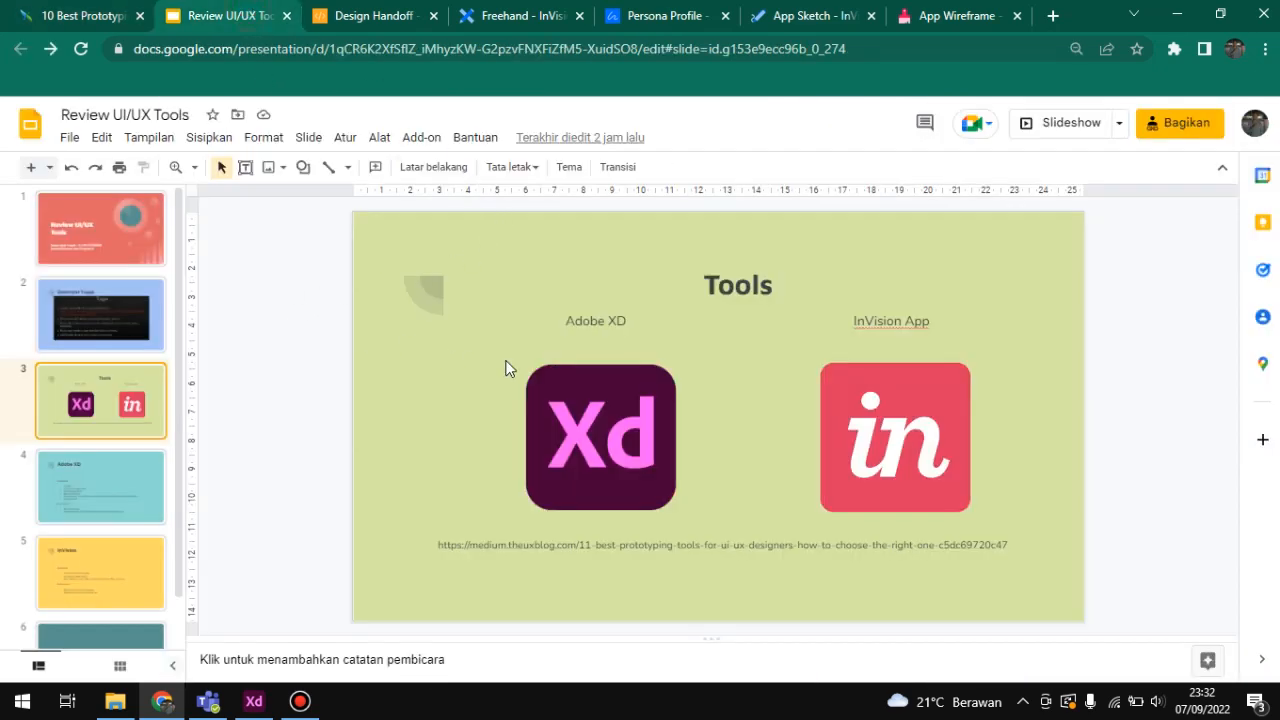
pyautogui.click(1051, 122)
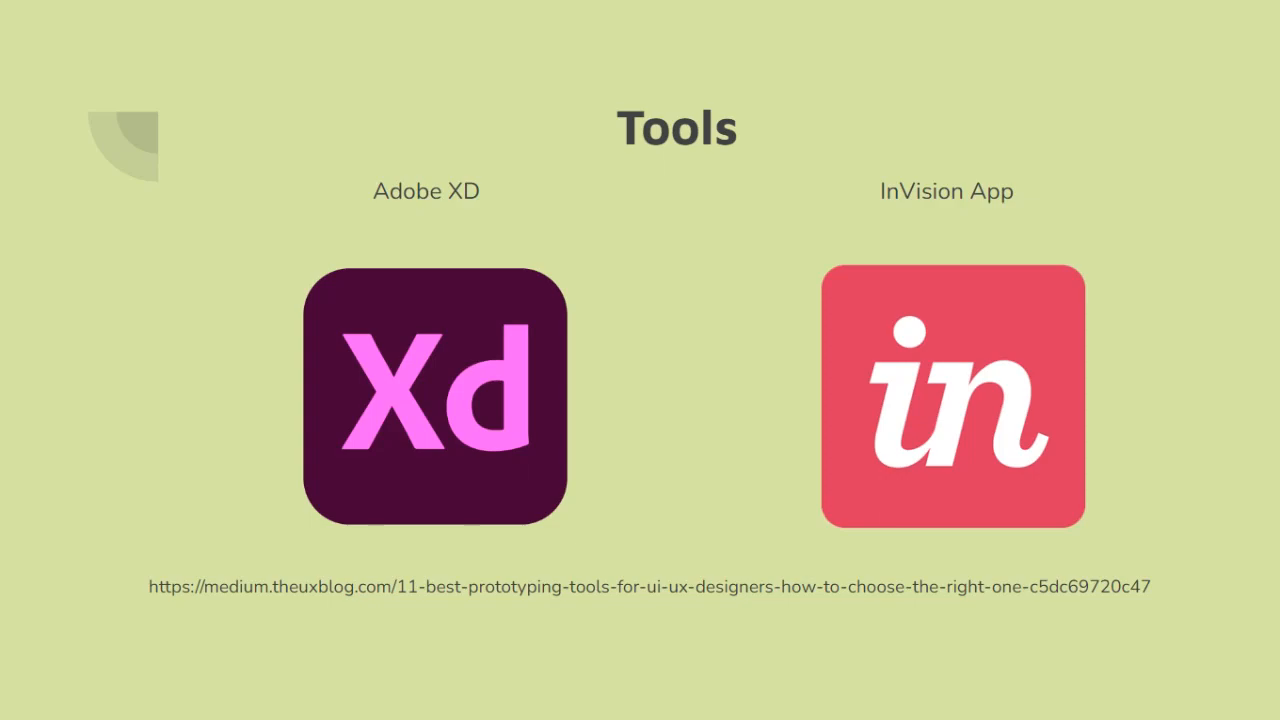
pyautogui.press('Right')
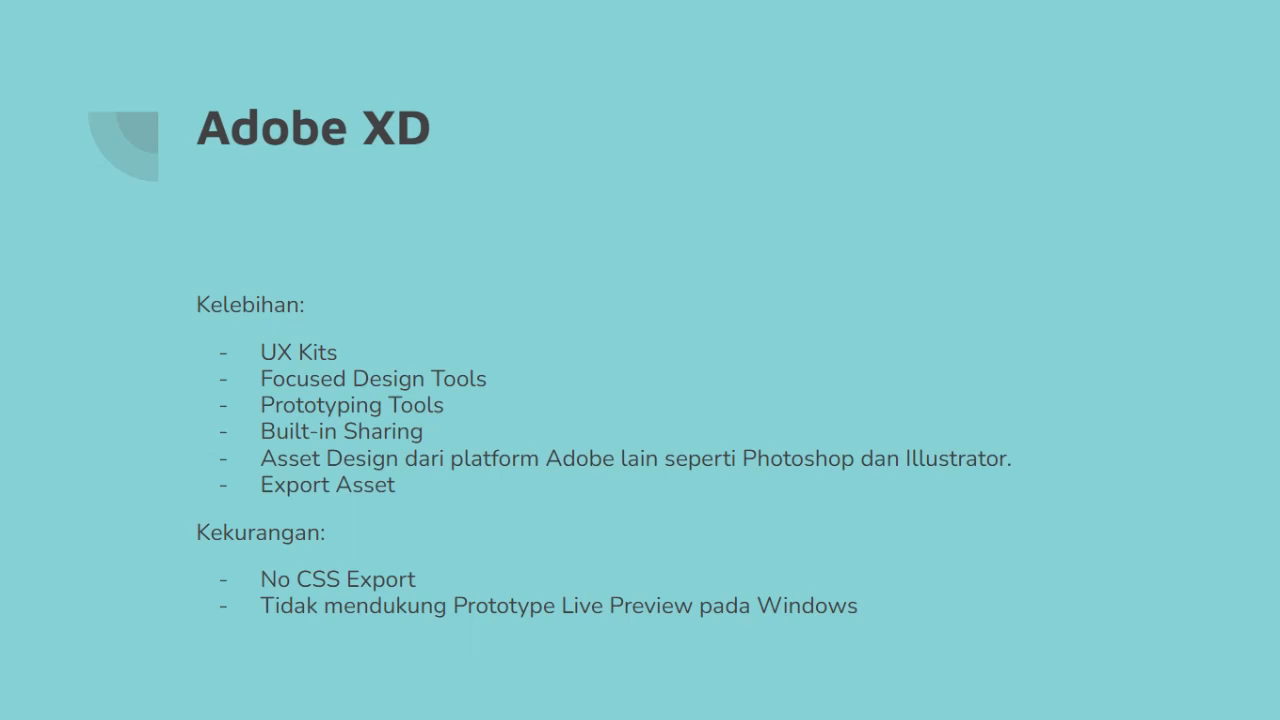
pyautogui.press('Escape')
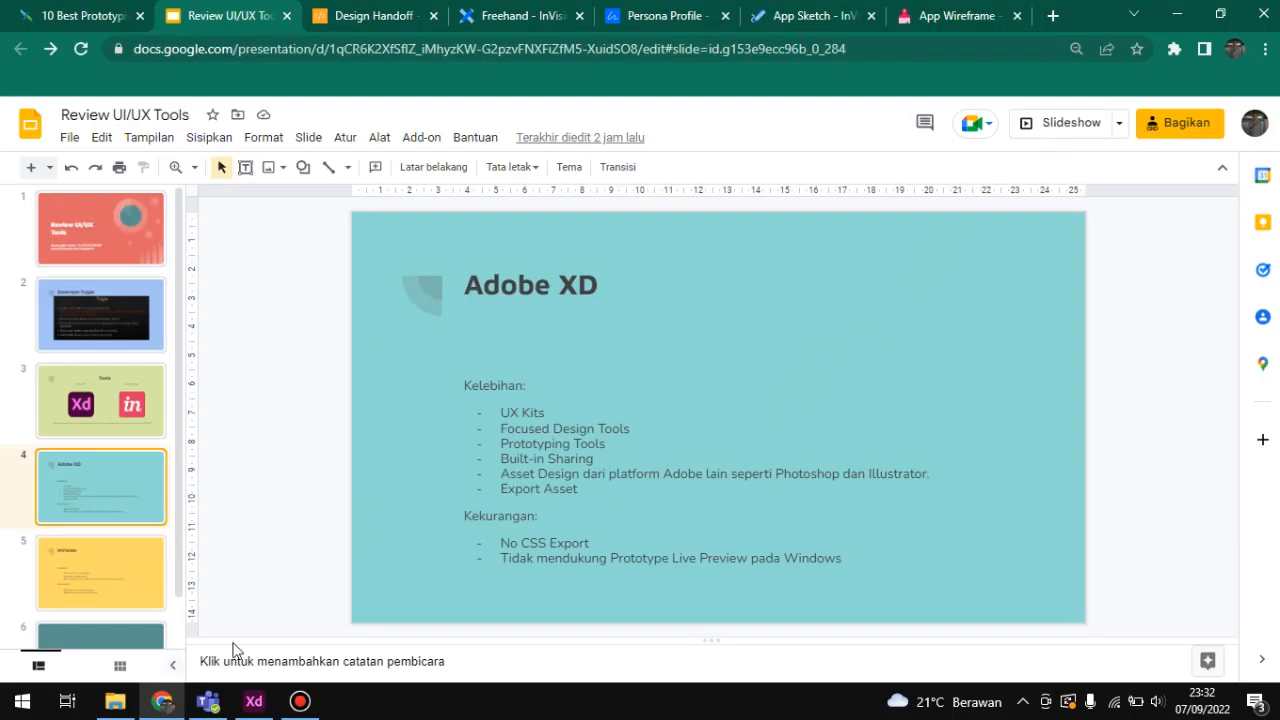
# Step: Switch to Adobe XD and open its home screen in a maximized window
pyautogui.click(254, 703)
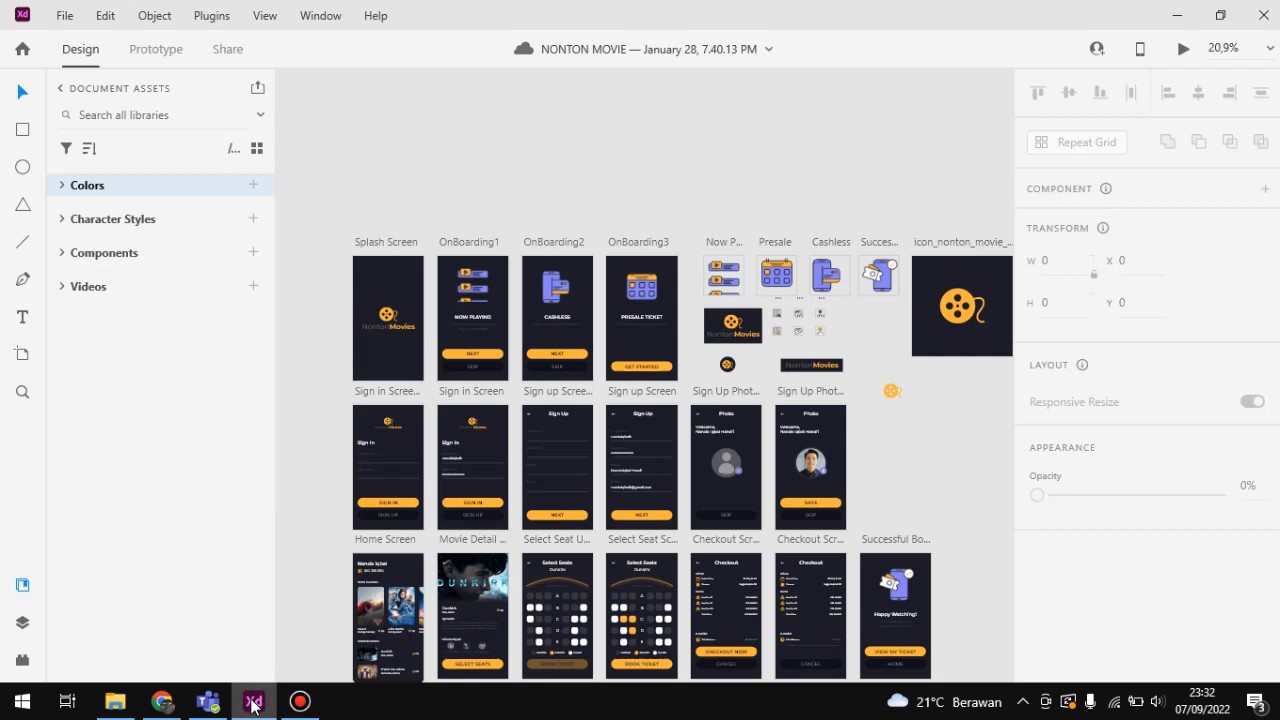
pyautogui.click(22, 49)
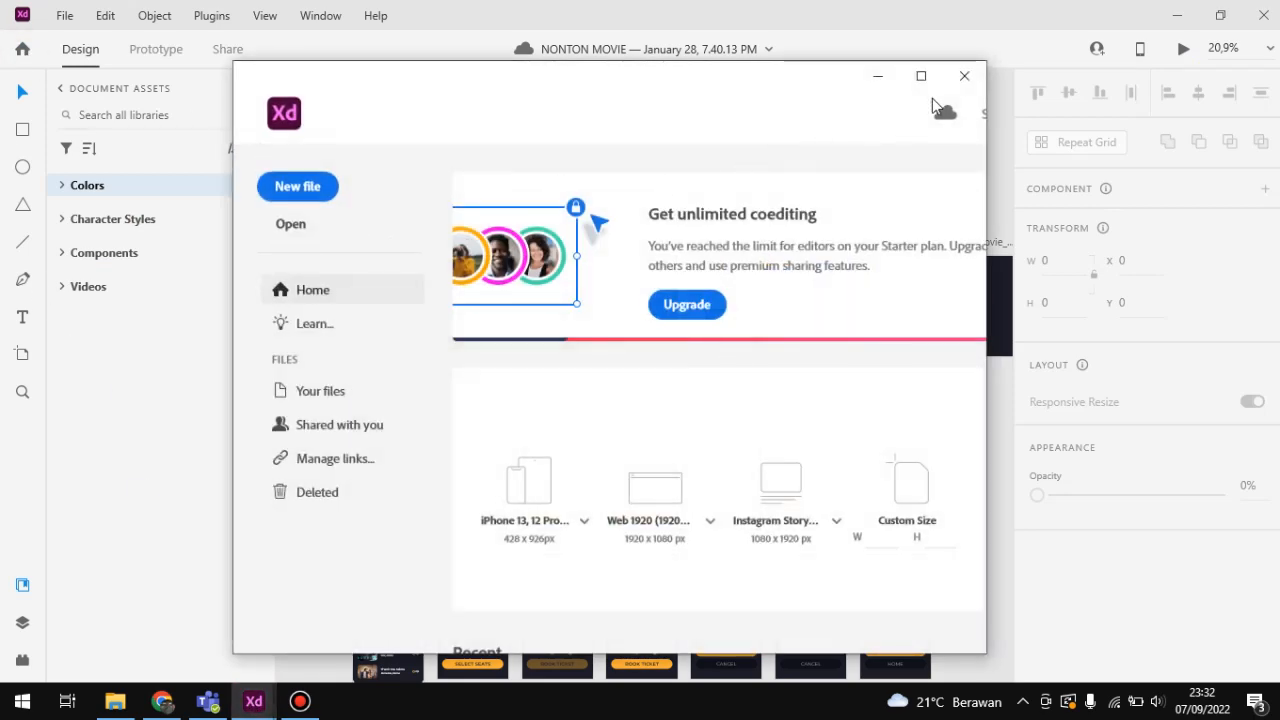
pyautogui.click(921, 76)
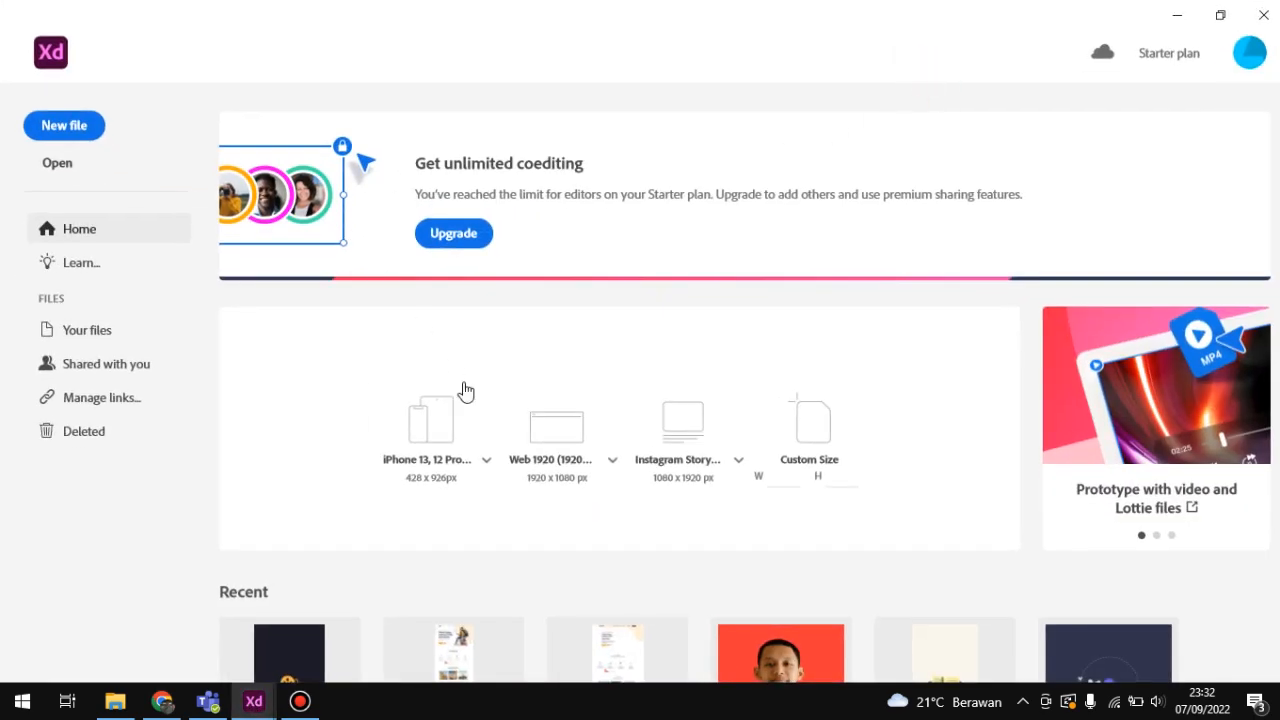
# Step: Review the iPhone and web artboard size presets and create a new document with the Web 1920 (1920 × 1080) preset
pyautogui.click(486, 460)
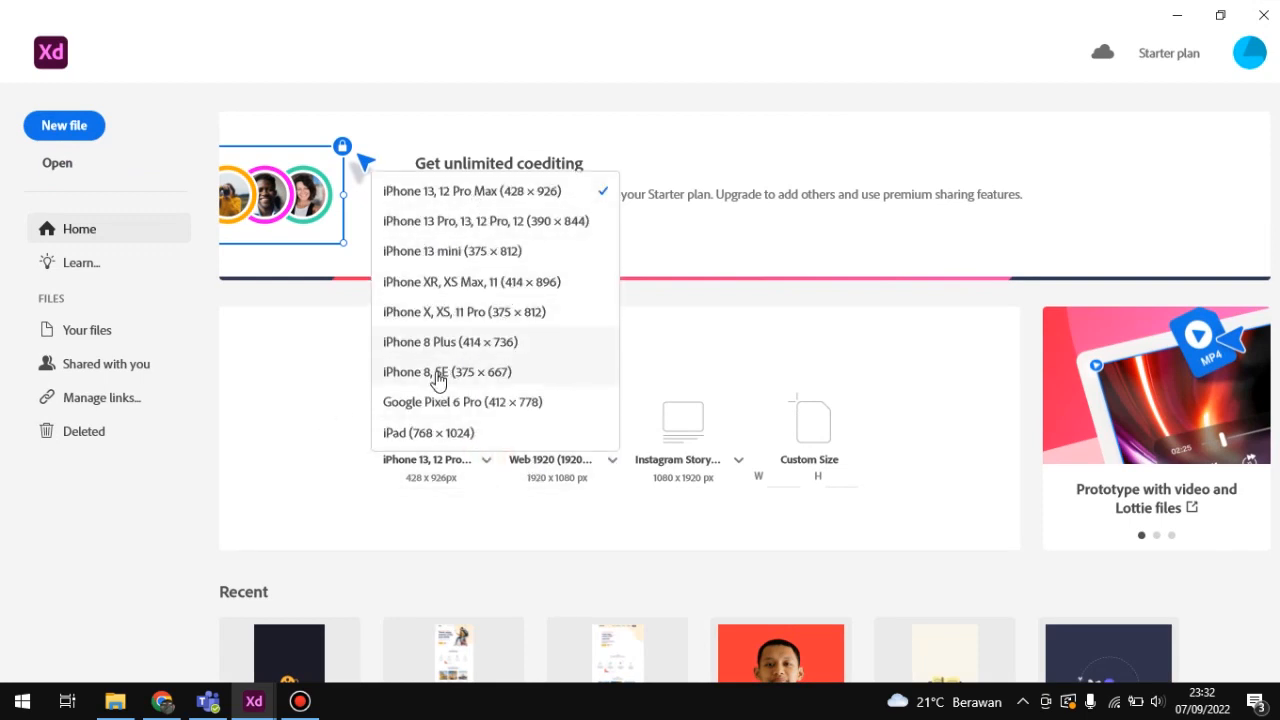
pyautogui.click(597, 534)
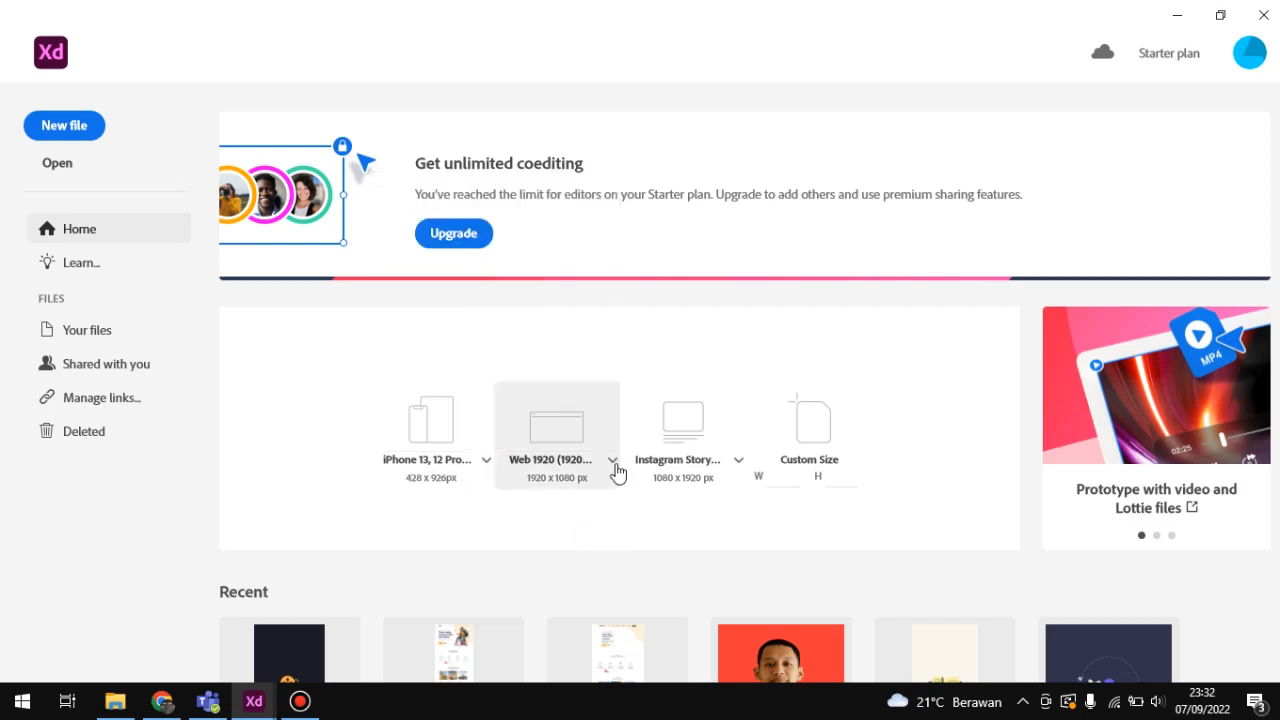
pyautogui.click(613, 462)
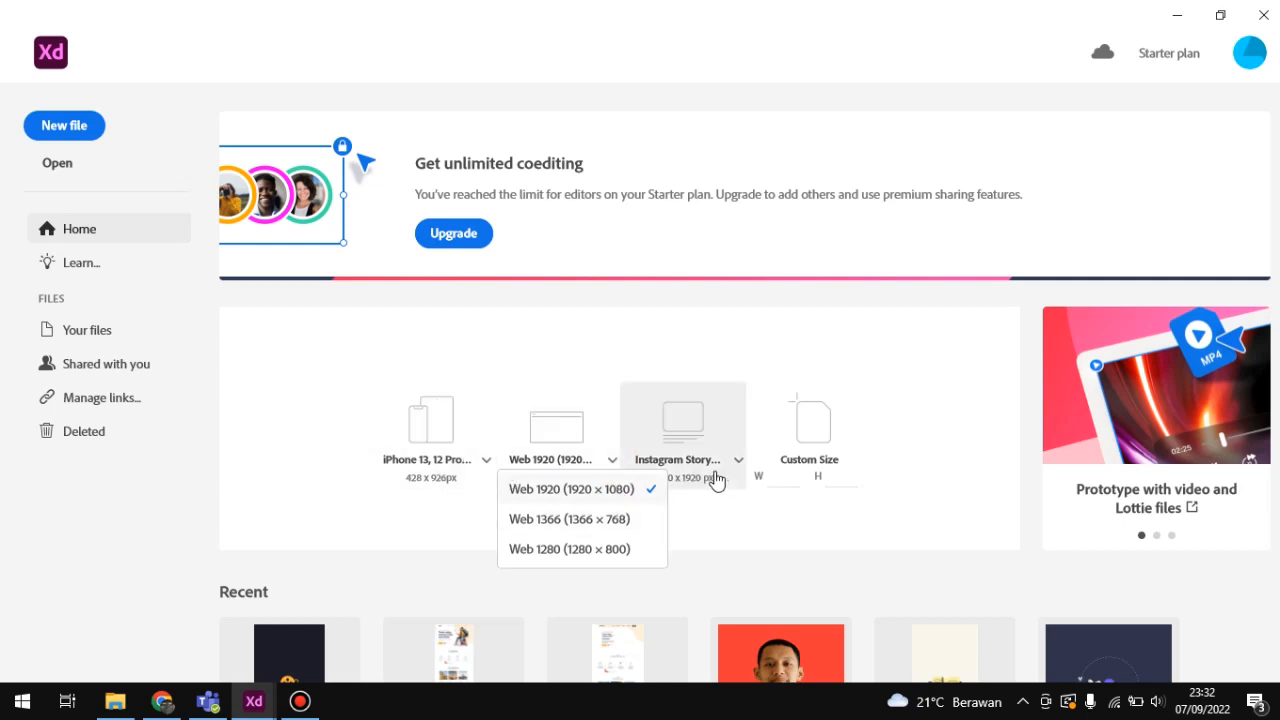
pyautogui.click(743, 526)
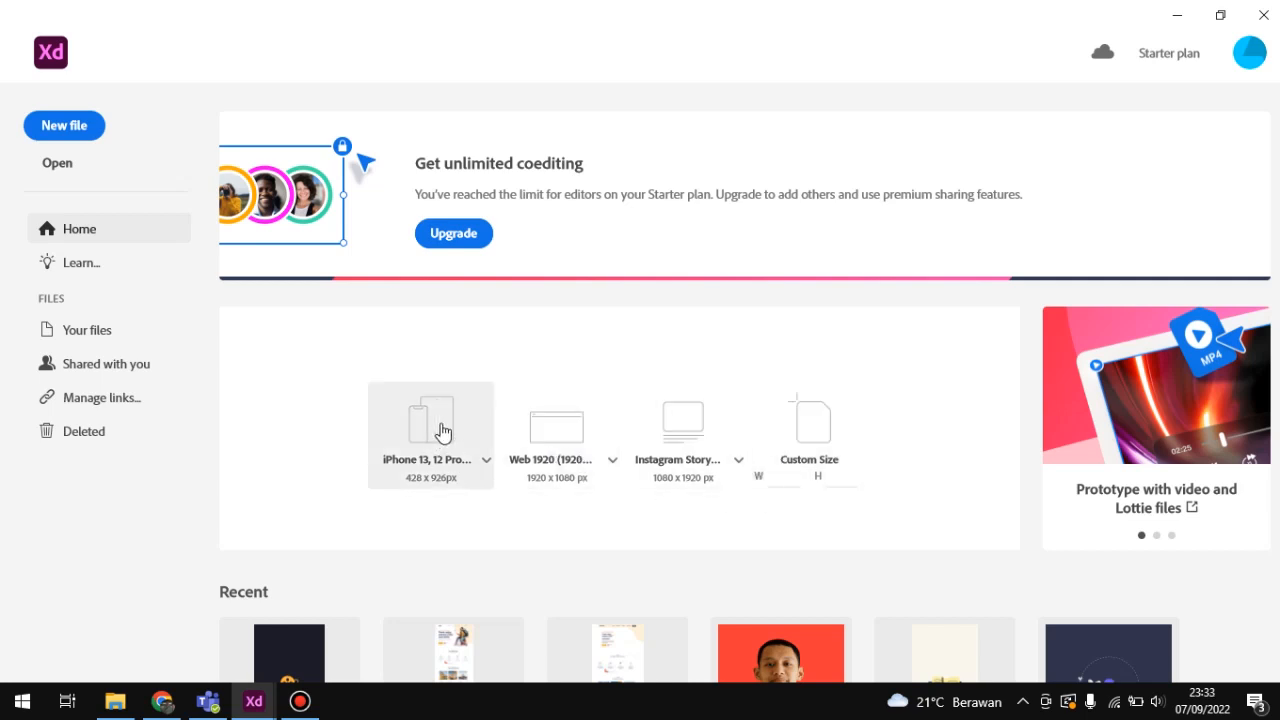
pyautogui.click(545, 445)
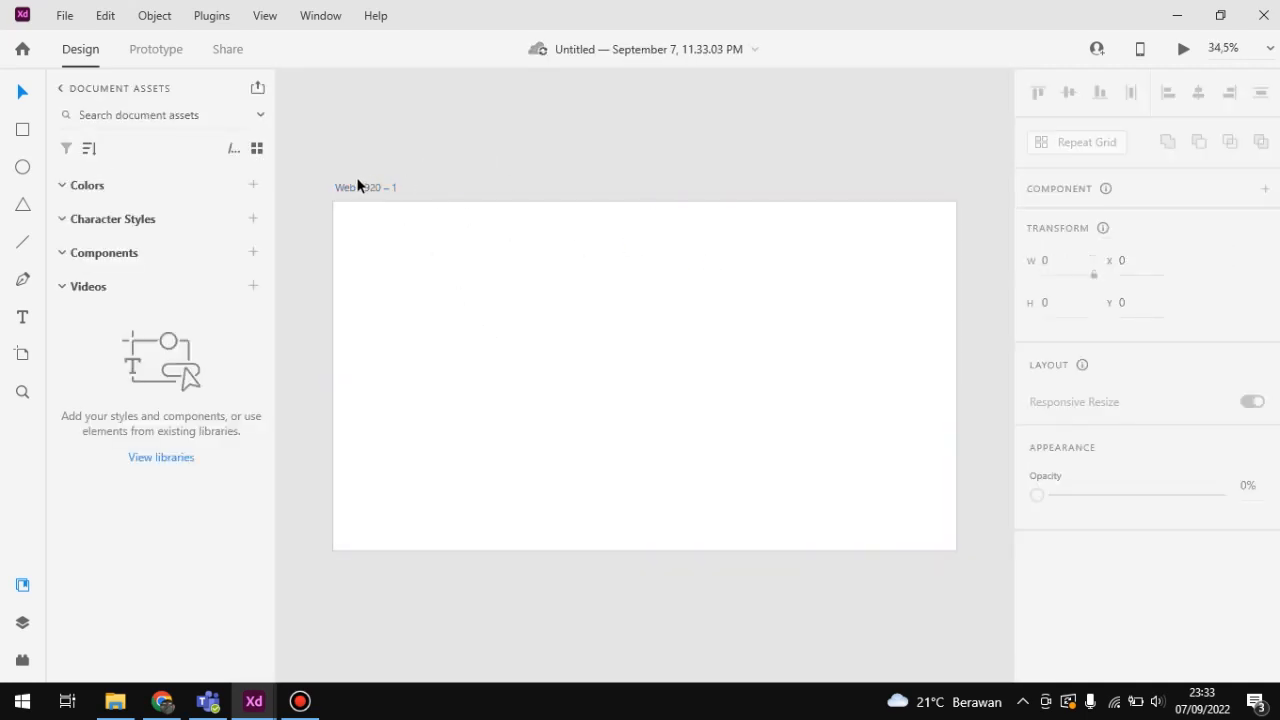
# Step: Try extending the Web 1920 artboard's height to 999999, undo the change and deselect the artboard
pyautogui.click(355, 185)
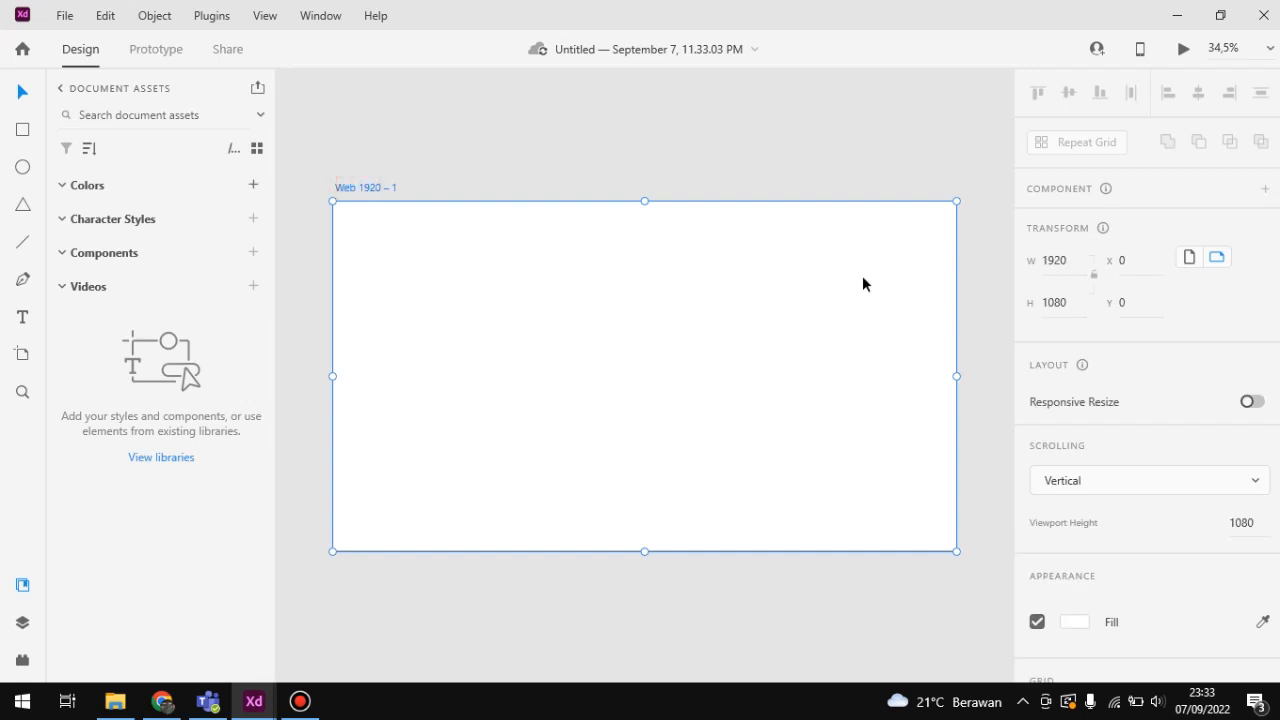
pyautogui.click(1047, 302)
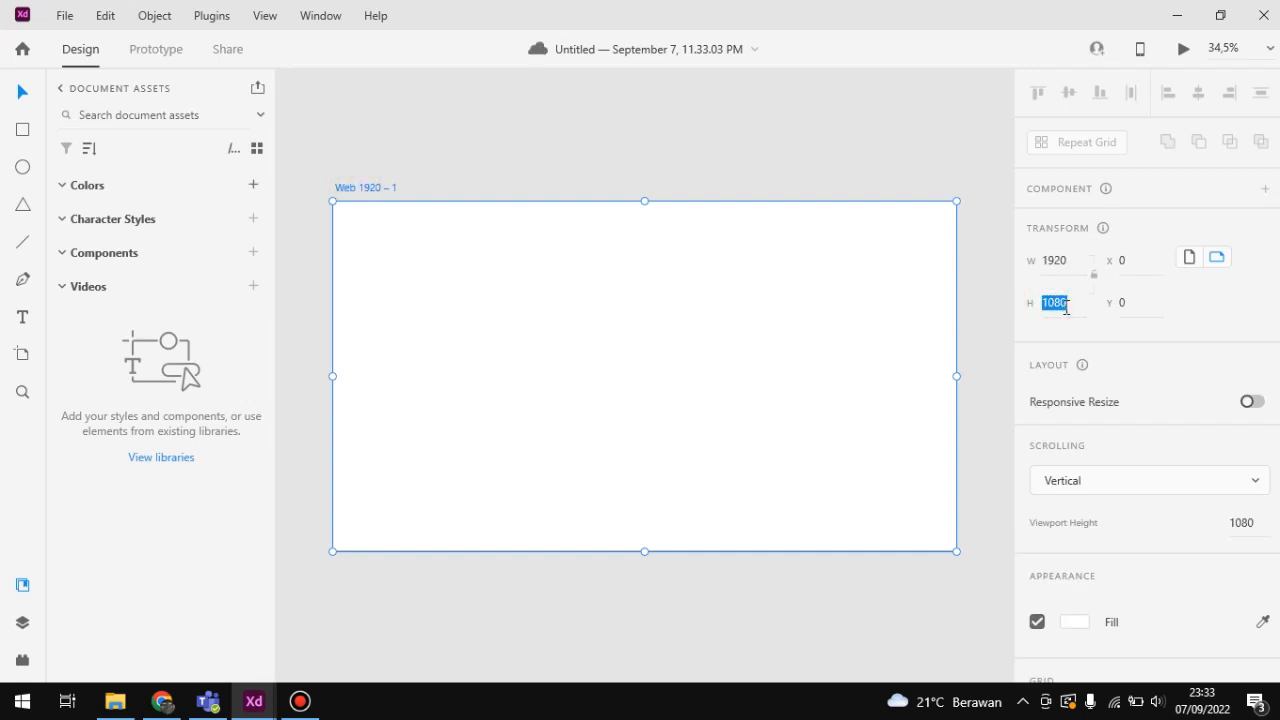
pyautogui.write('2023213')
pyautogui.press('Return')
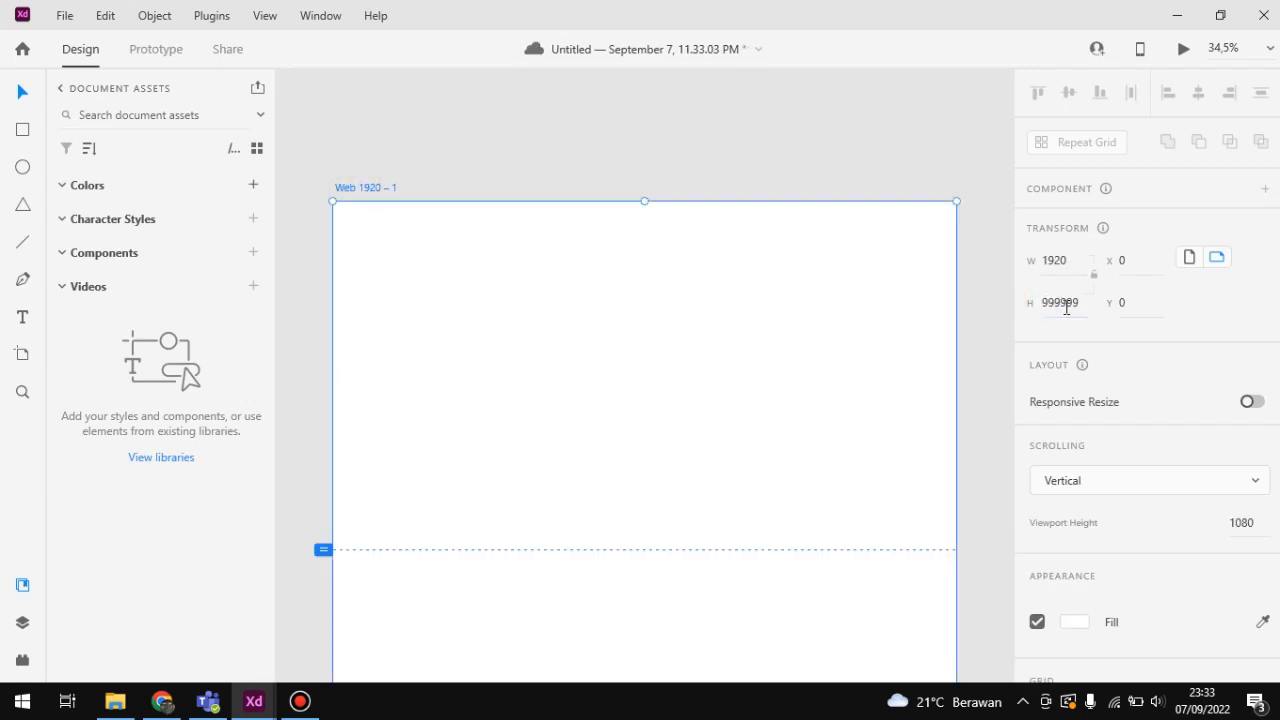
pyautogui.hotkey('ctrl', 'z')
pyautogui.click(969, 263)
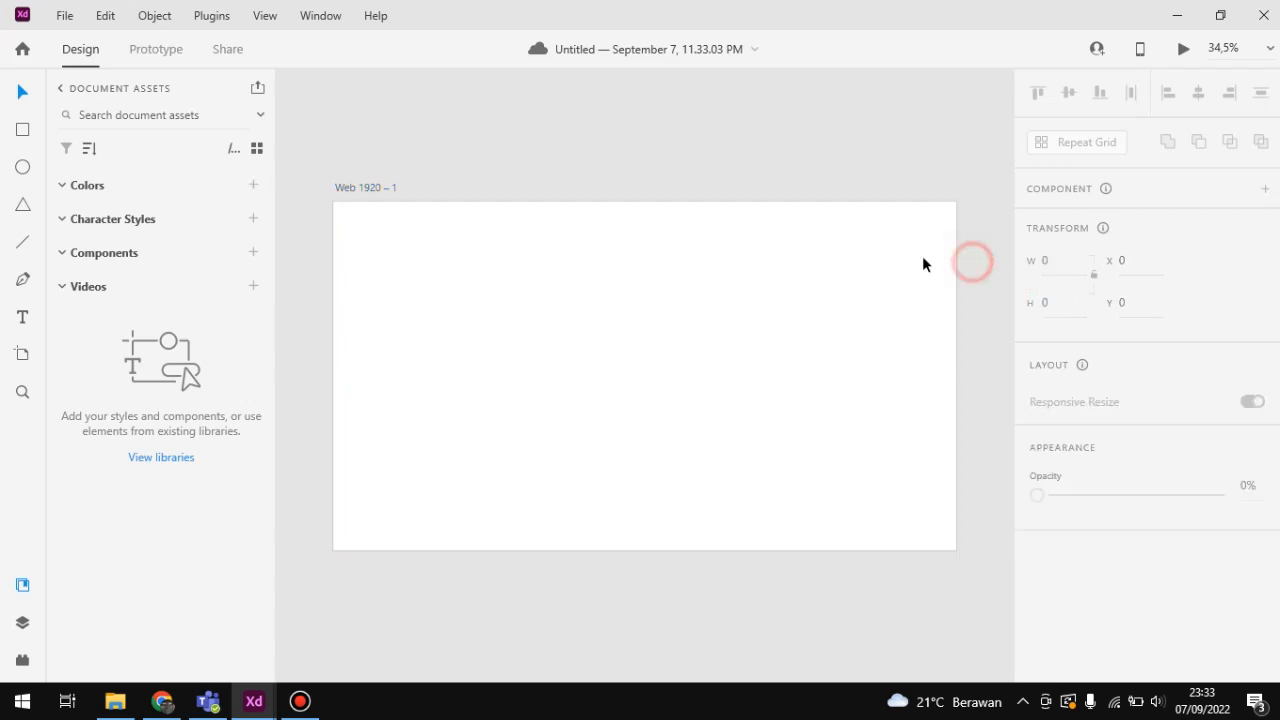
# Step: Check the Adobe XD slide in the presentation and switch to the NONTON MOVIE document in Adobe XD for a closer view of its artboards
pyautogui.click(162, 701)
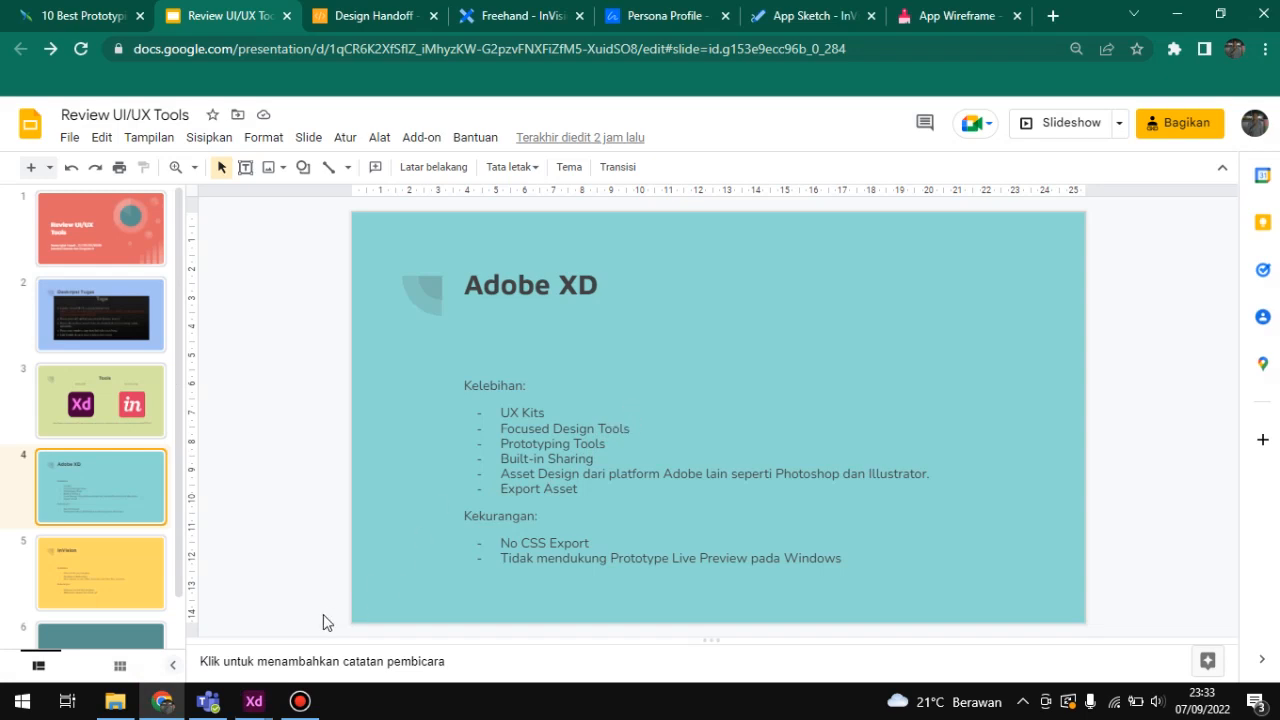
pyautogui.moveTo(254, 701)
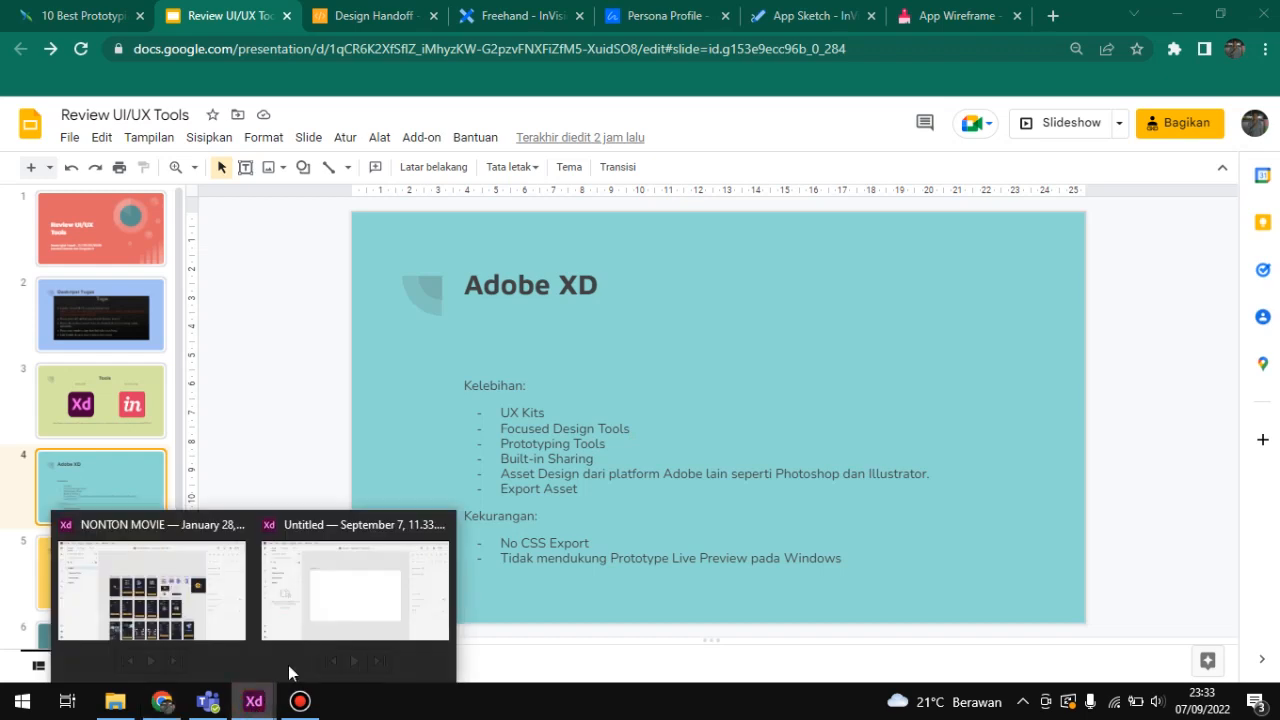
pyautogui.click(175, 592)
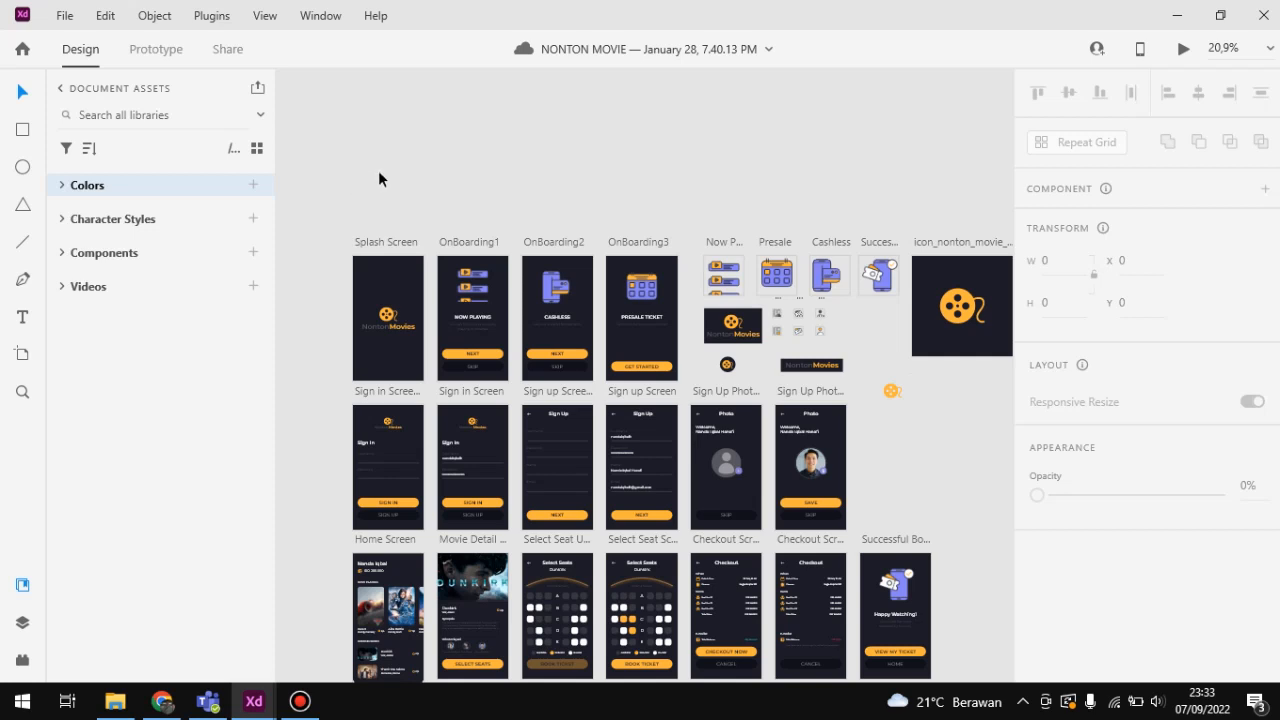
pyautogui.scroll(1, 379, 170)
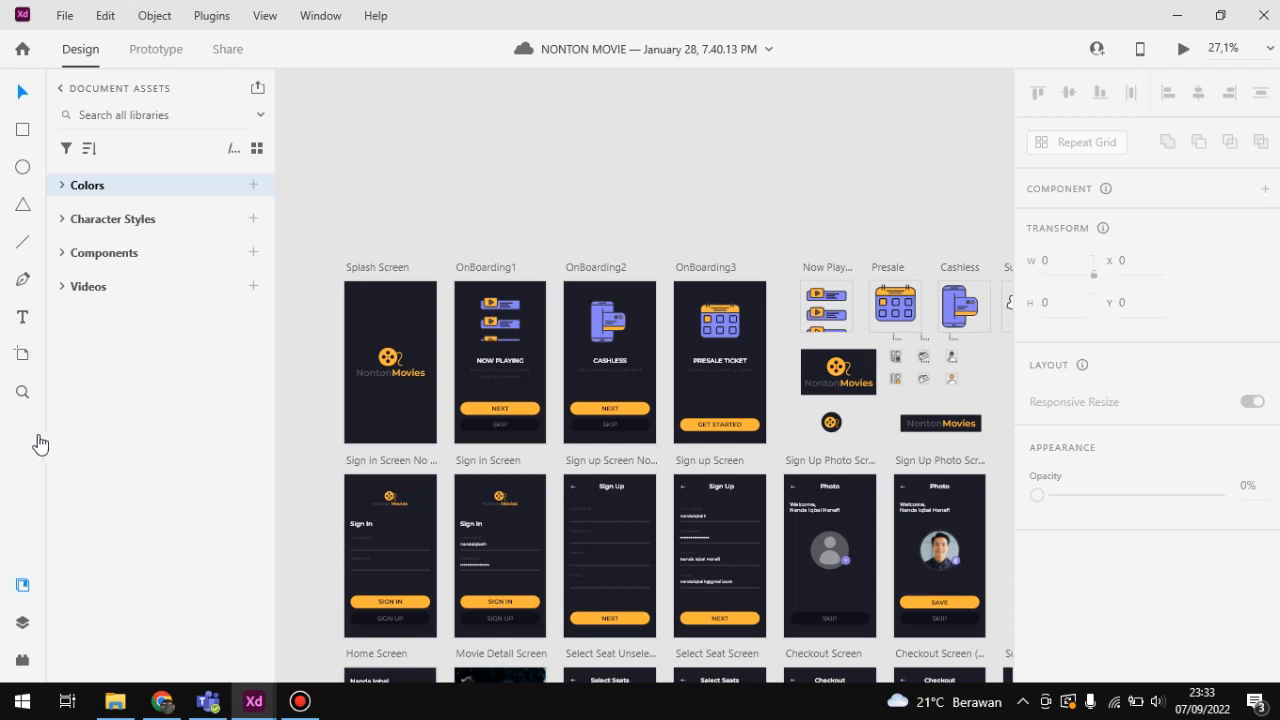
# Step: Try drawing a rectangle about 430 × 225 above the Splash Screen artboard and an ellipse beside it, and undo both shapes
pyautogui.click(22, 132)
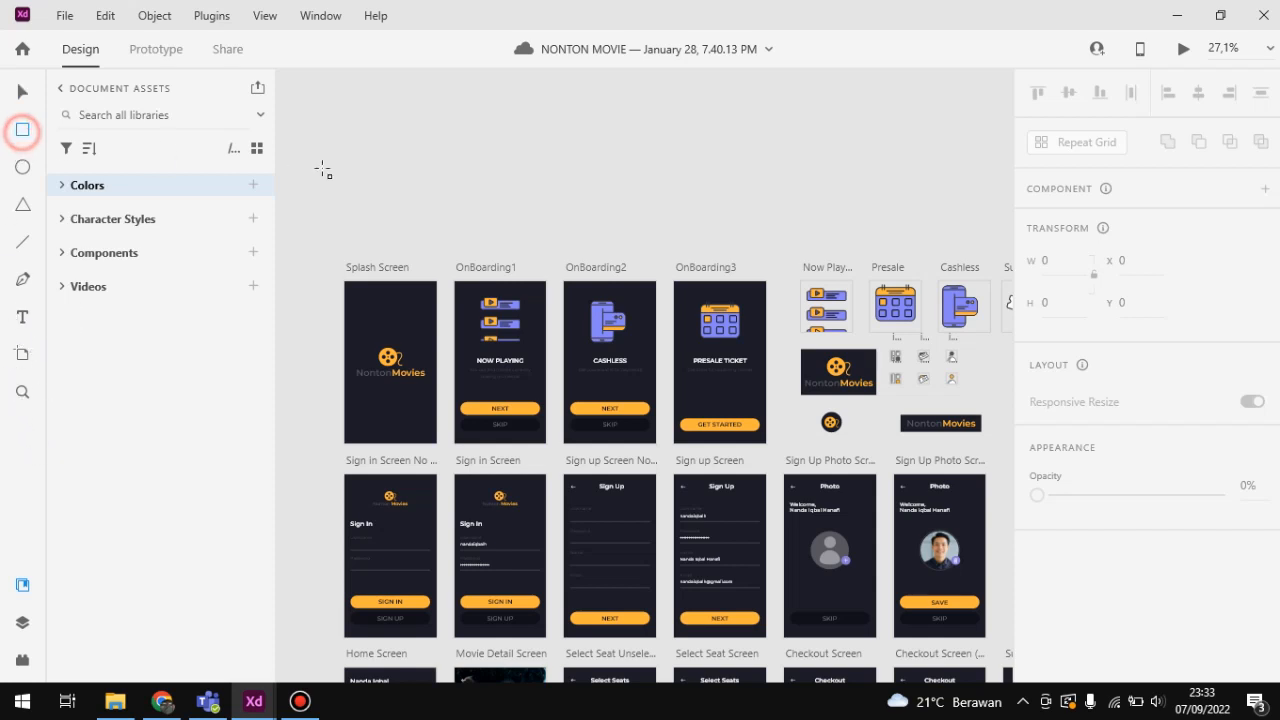
pyautogui.moveTo(344, 149)
pyautogui.mouseDown()
pyautogui.moveTo(466, 206)
pyautogui.moveTo(455, 206)
pyautogui.mouseUp()
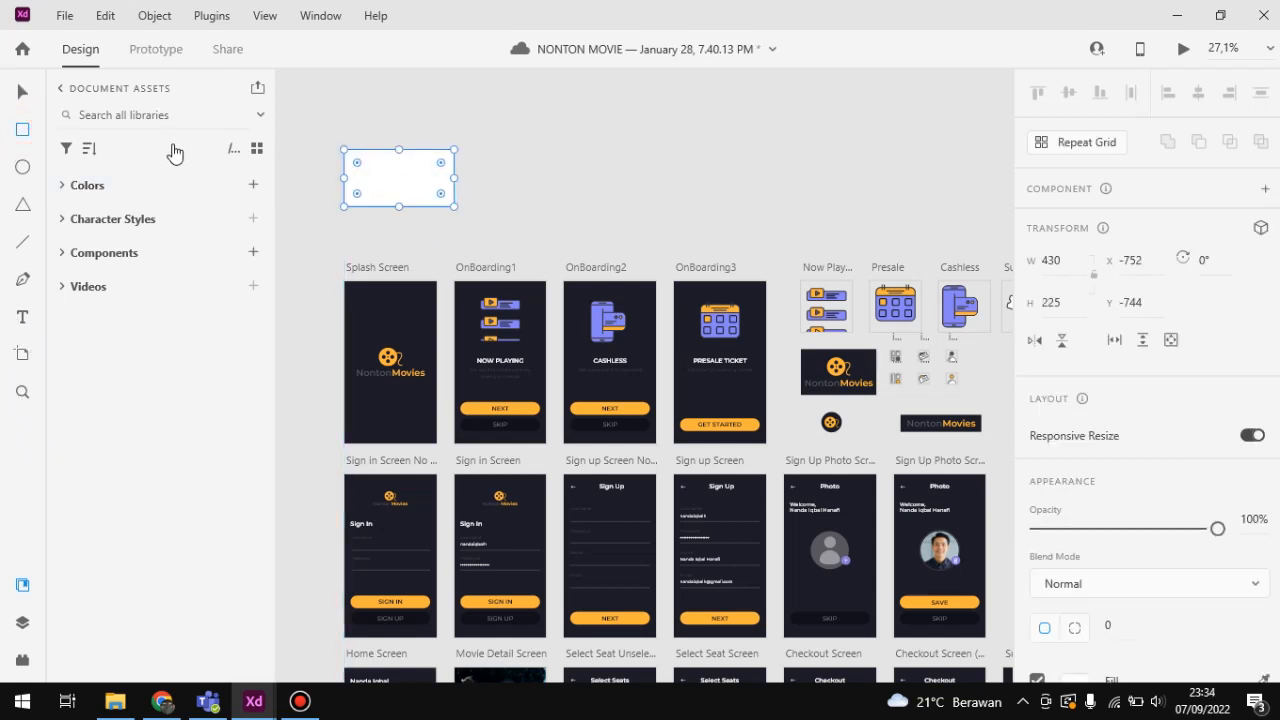
pyautogui.click(22, 167)
pyautogui.moveTo(509, 132); pyautogui.dragTo(622, 228)
pyautogui.hotkey('ctrl', 'z')
pyautogui.hotkey('ctrl', 'z')
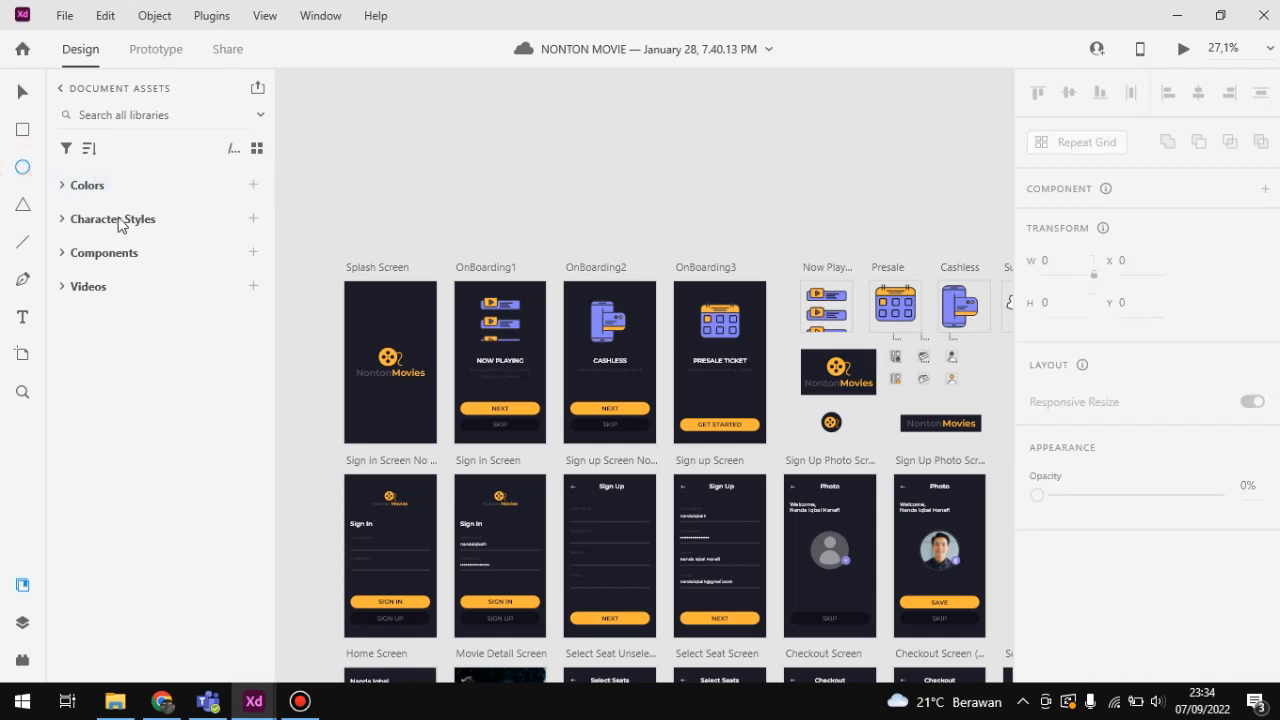
pyautogui.click(23, 320)
pyautogui.click(414, 131)
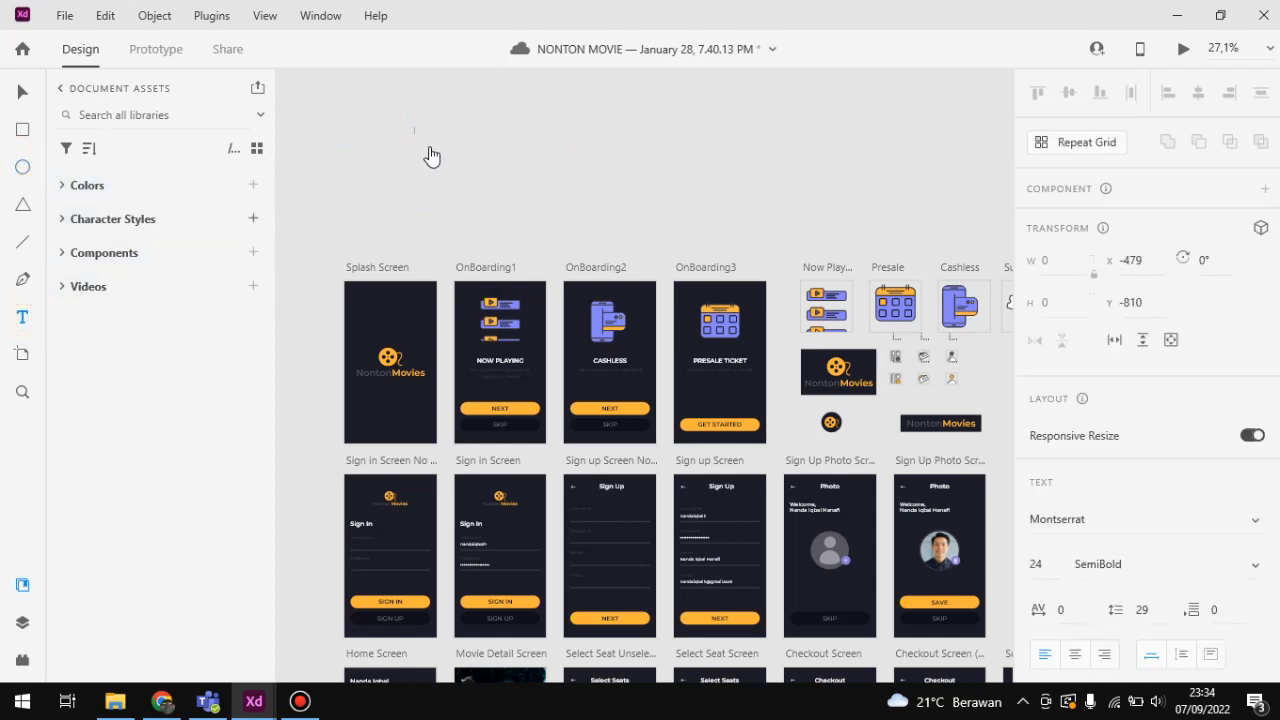
pyautogui.scroll(-5, 1190, 452)
pyautogui.click(1093, 348)
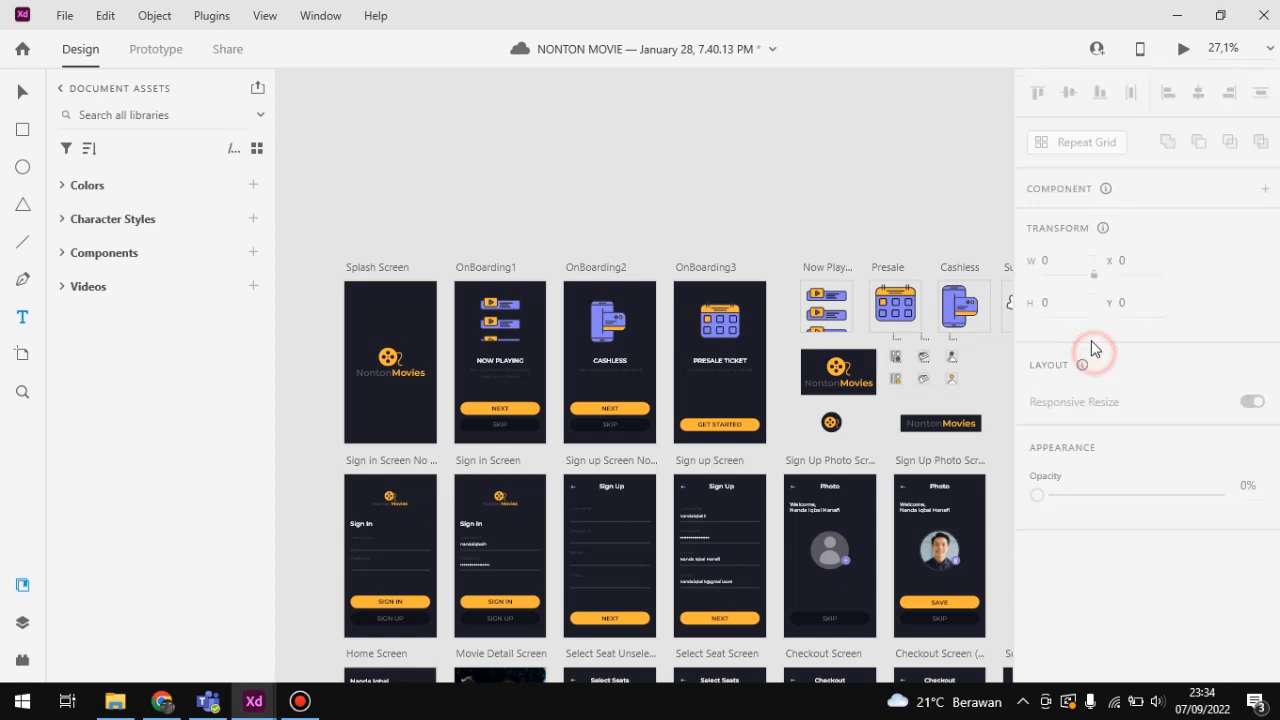
# Step: Start a text object on the empty canvas above the Splash Screen artboard and set its font to Gabriola
pyautogui.click(316, 146)
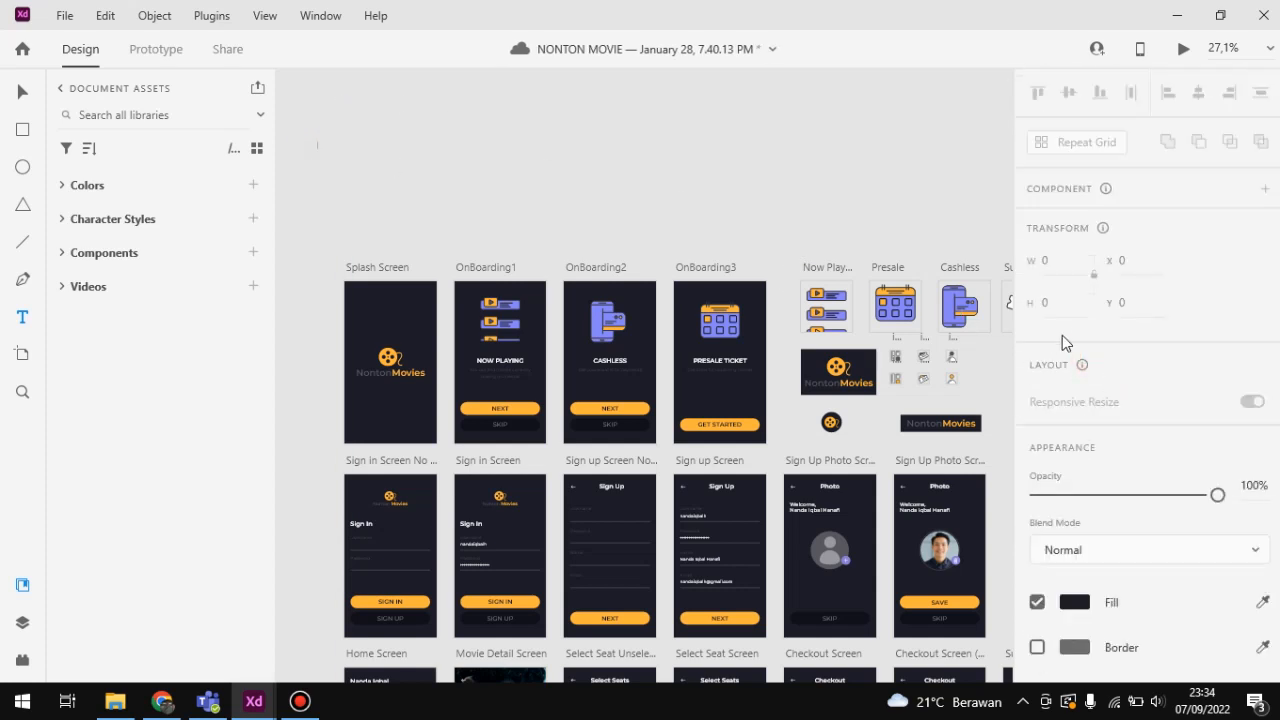
pyautogui.scroll(-2, 1096, 441)
pyautogui.click(1096, 441)
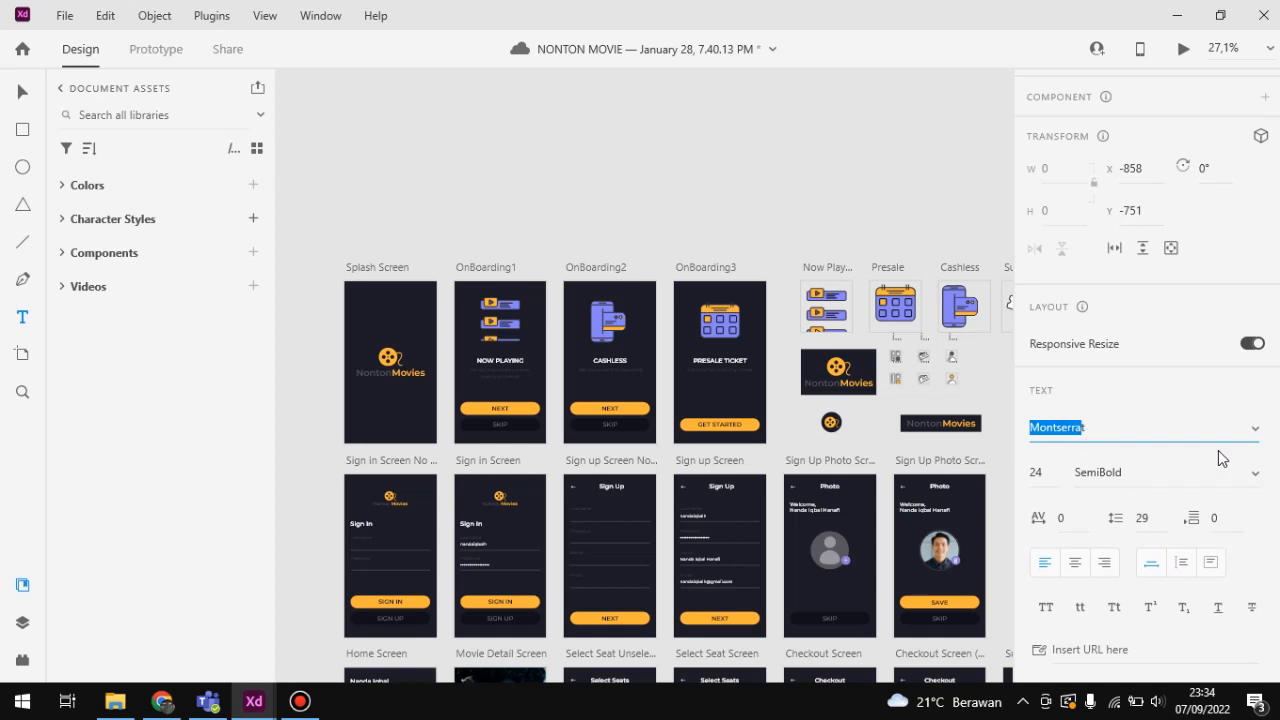
pyautogui.click(1253, 437)
pyautogui.scroll(-6, 1135, 465)
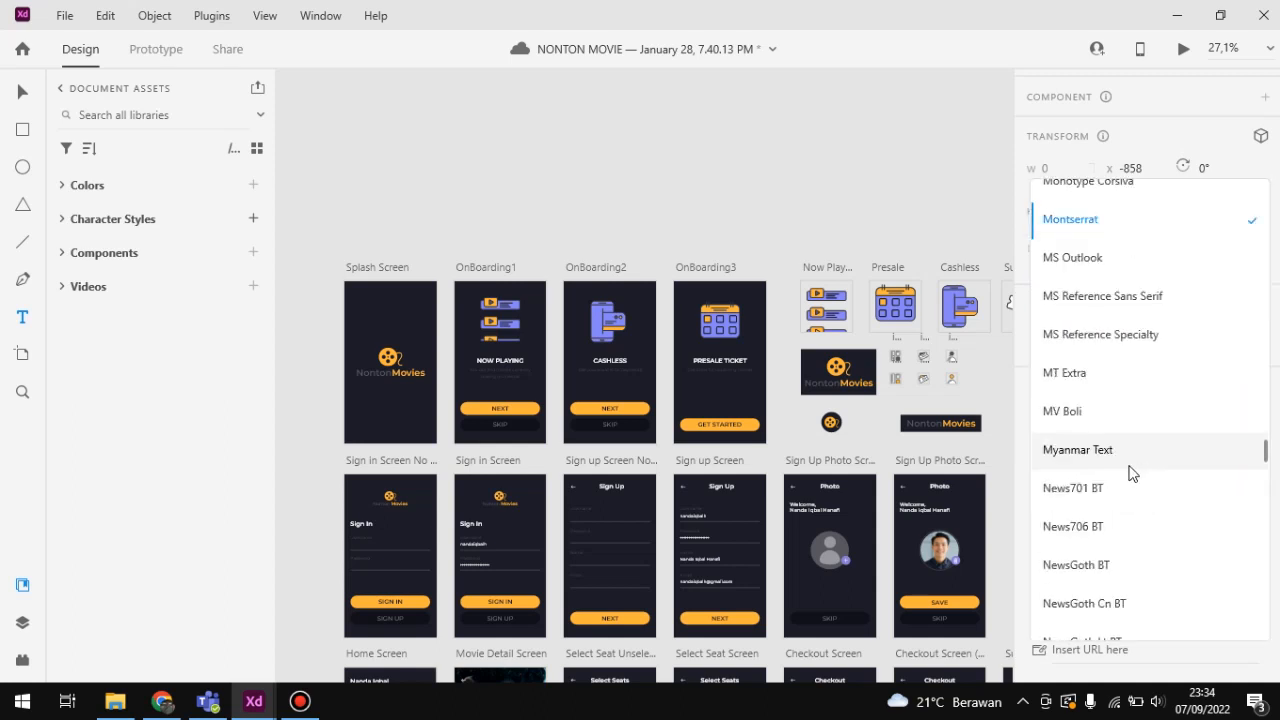
pyautogui.scroll(-3, 1131, 477)
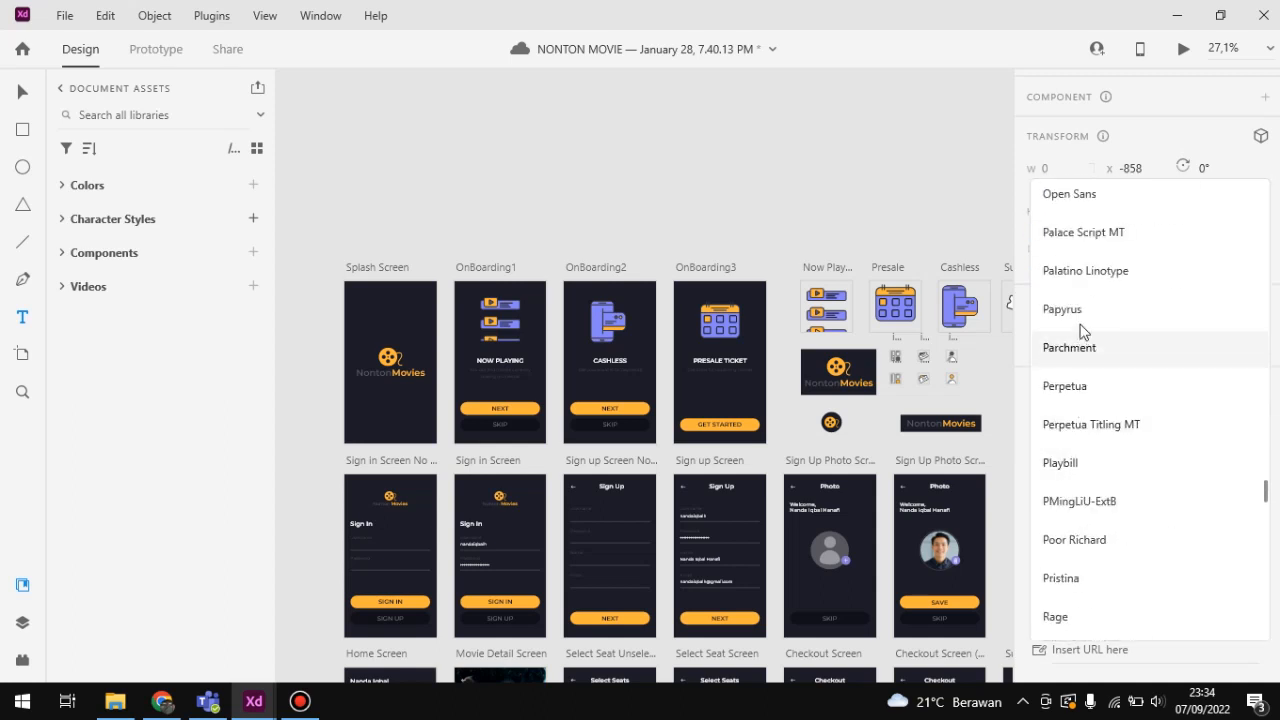
pyautogui.scroll(1, 1080, 331)
pyautogui.scroll(2, 1080, 324)
pyautogui.scroll(-4, 1090, 349)
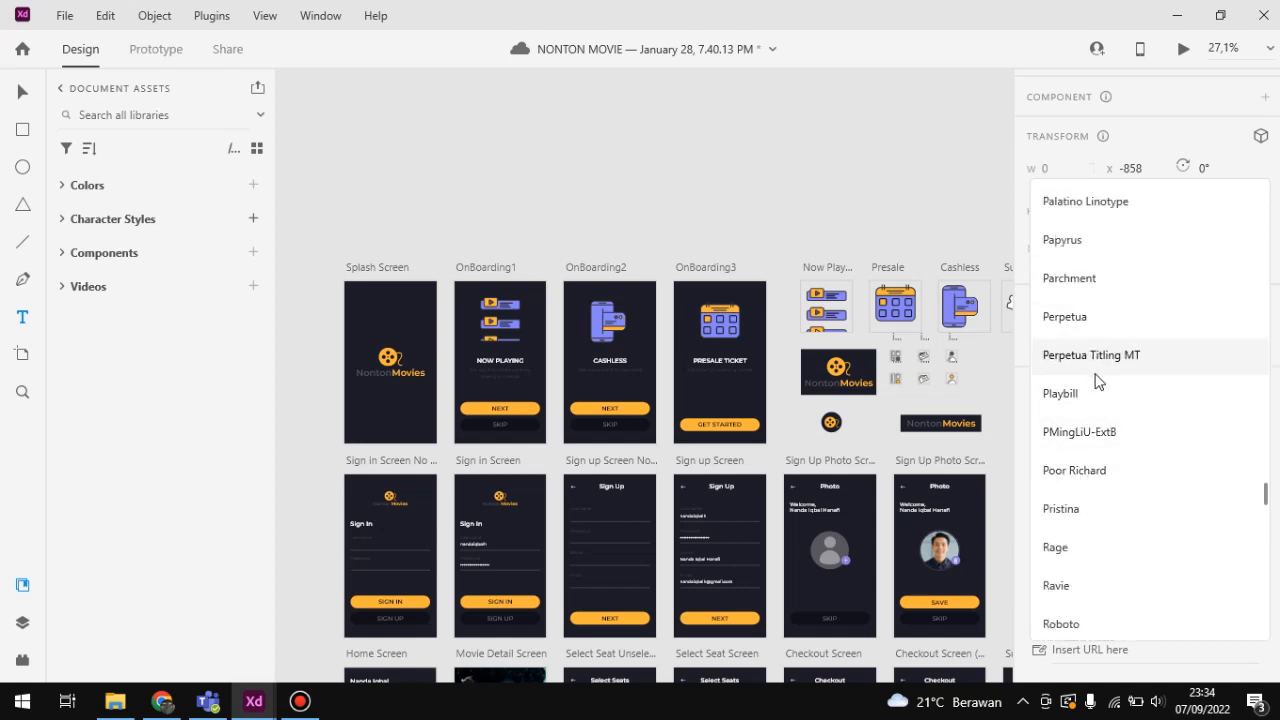
pyautogui.scroll(3, 1093, 450)
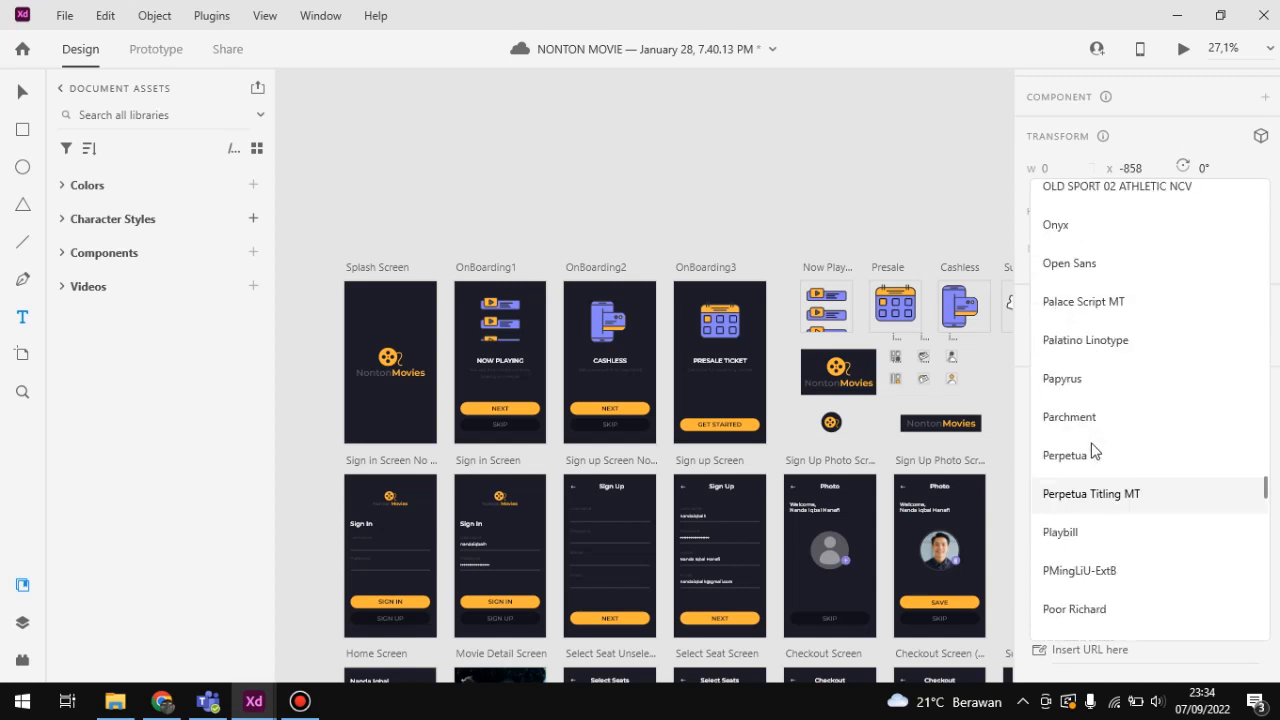
pyautogui.scroll(20, 1093, 450)
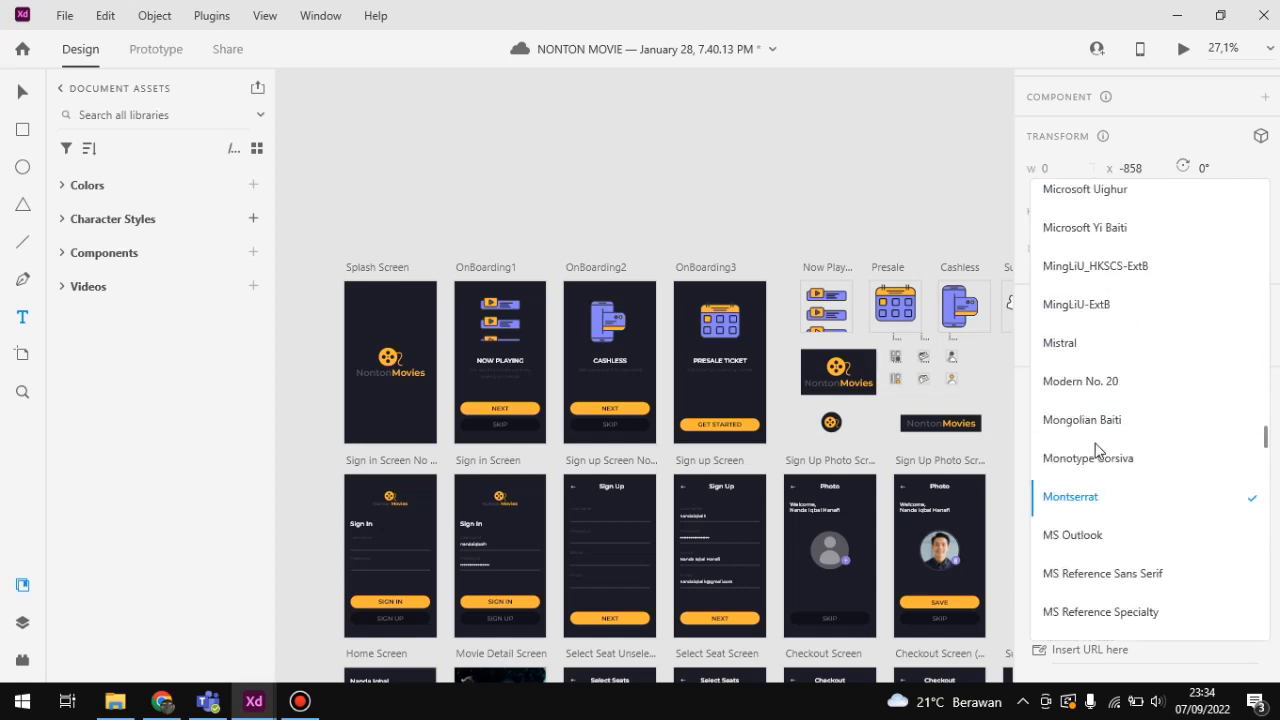
pyautogui.scroll(15, 1100, 443)
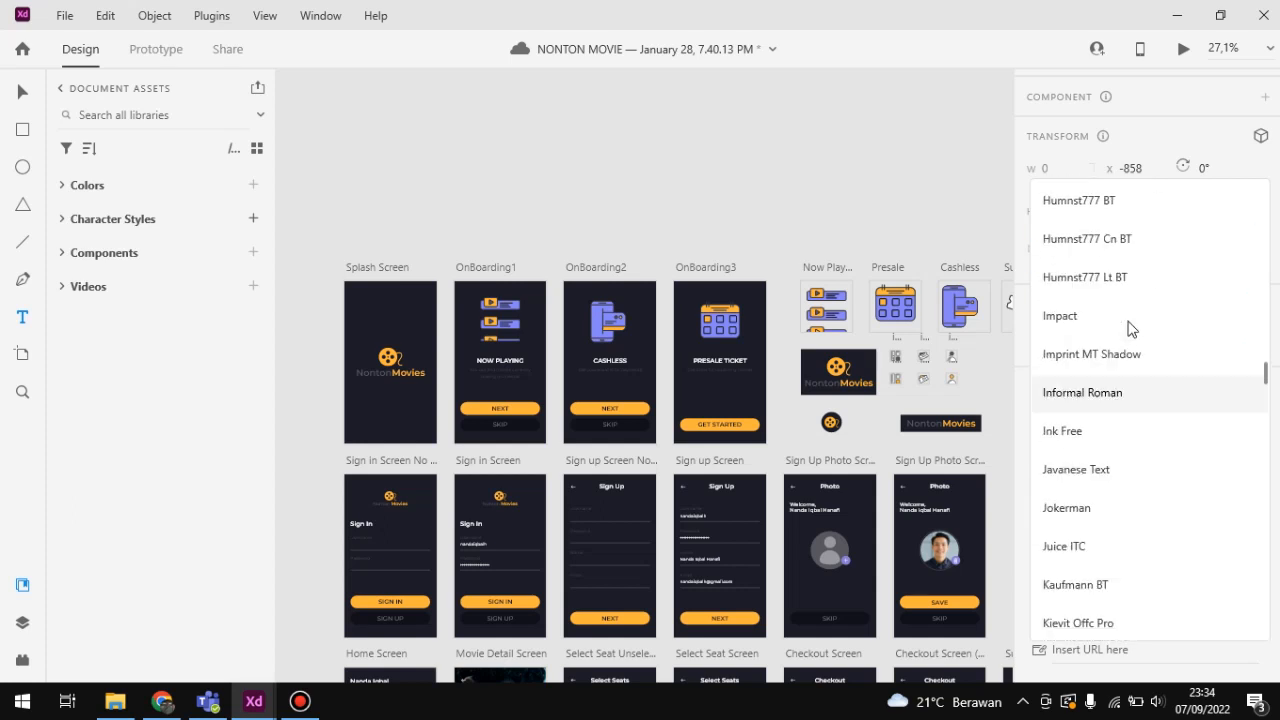
pyautogui.scroll(8, 1122, 323)
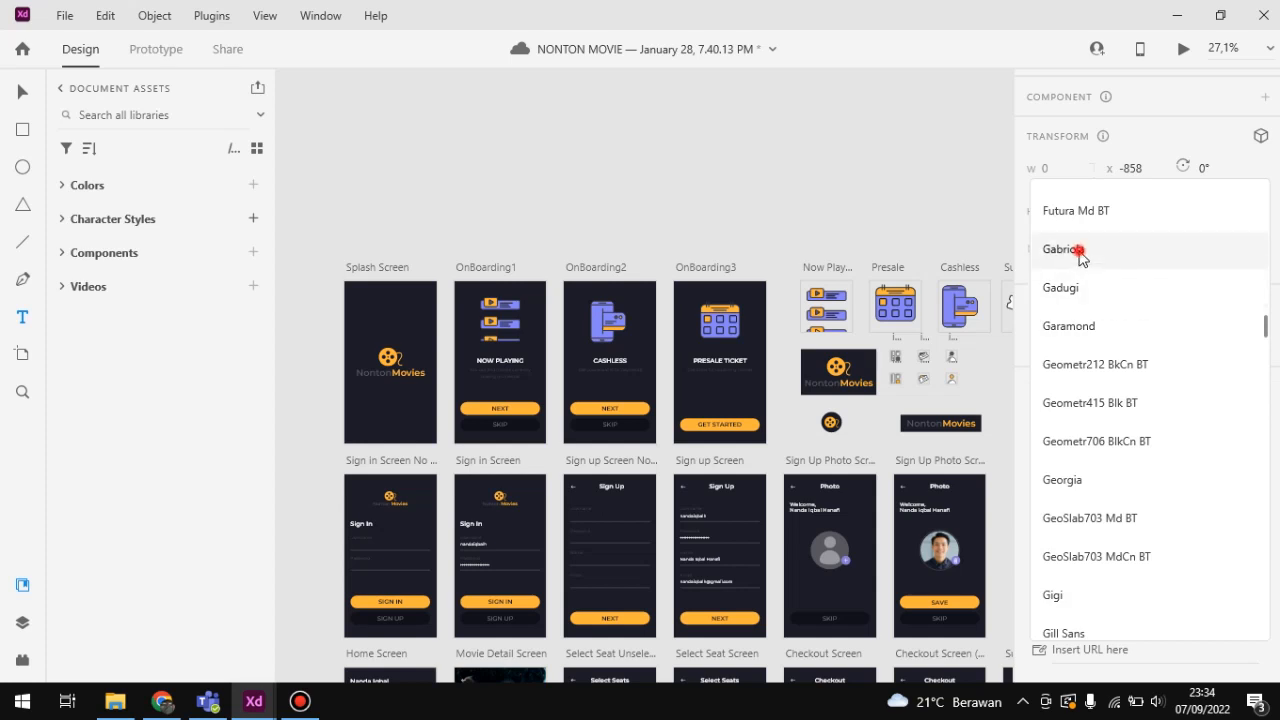
pyautogui.click(1114, 246)
# Step: Set the empty text object's font to Lucida Sans Unicode and leave text editing without entering any text
pyautogui.click(1166, 425)
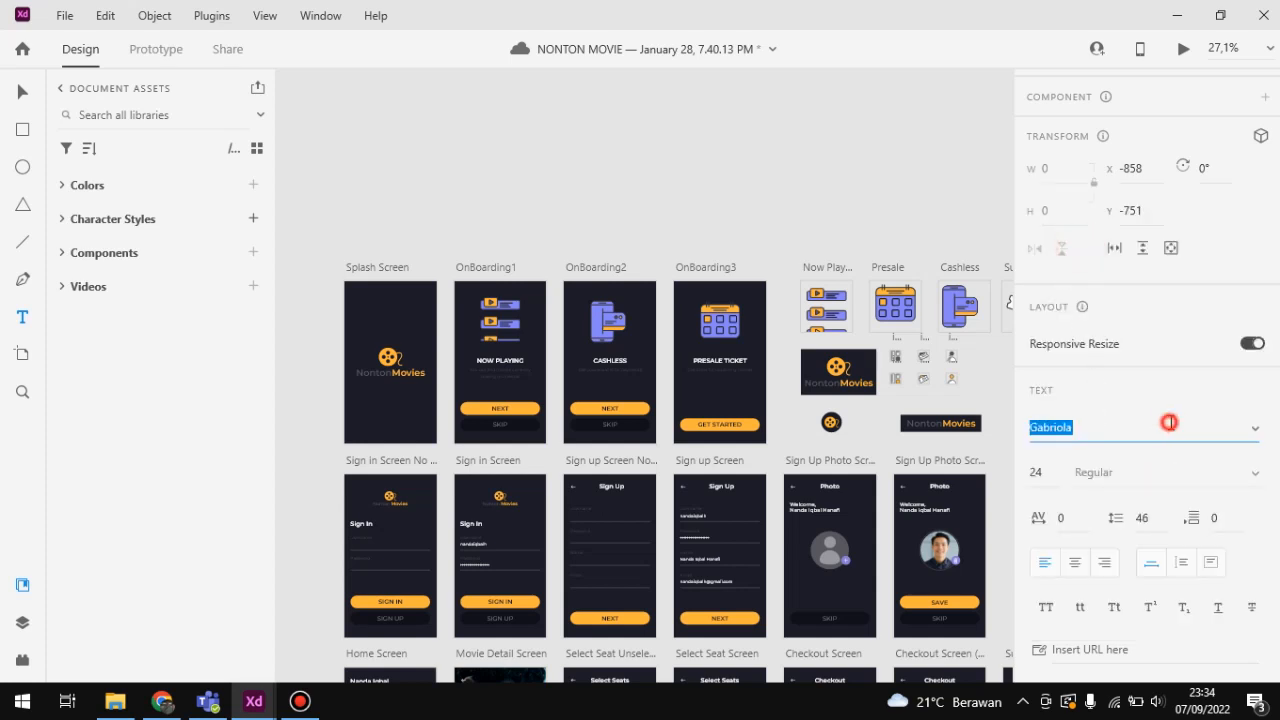
pyautogui.click(1256, 436)
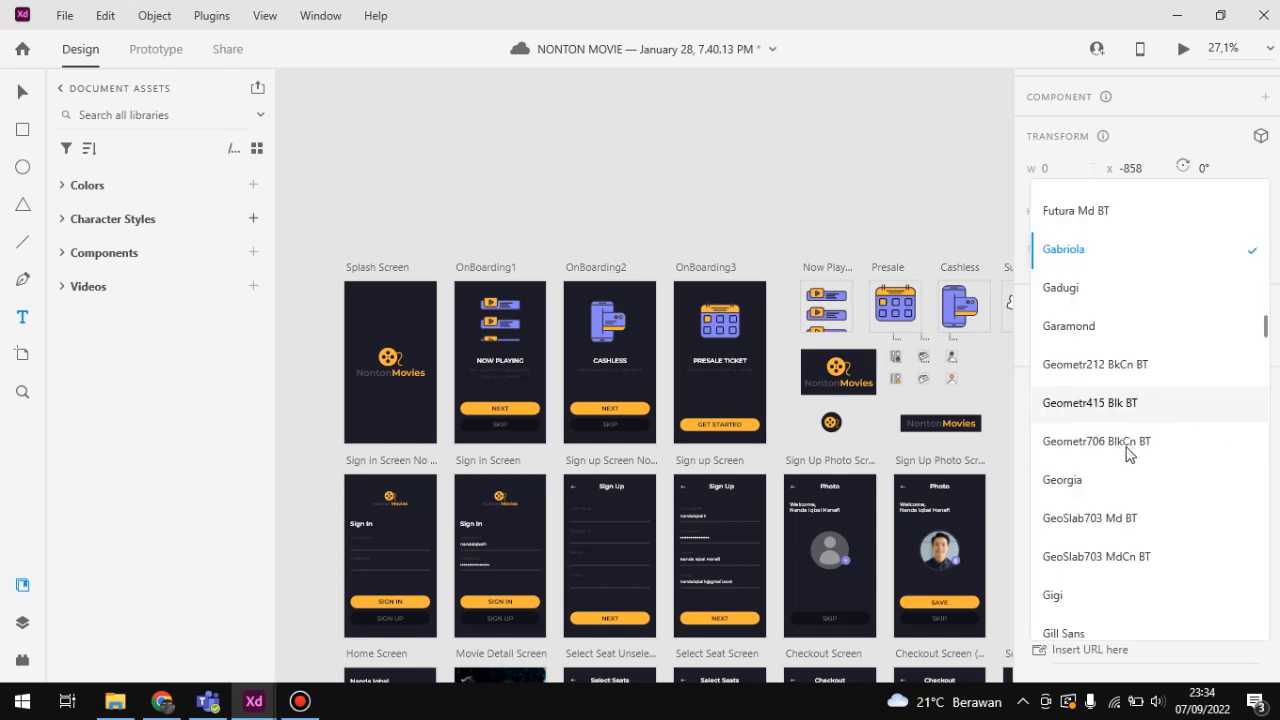
pyautogui.scroll(-5, 1115, 500)
pyautogui.scroll(-10, 1099, 545)
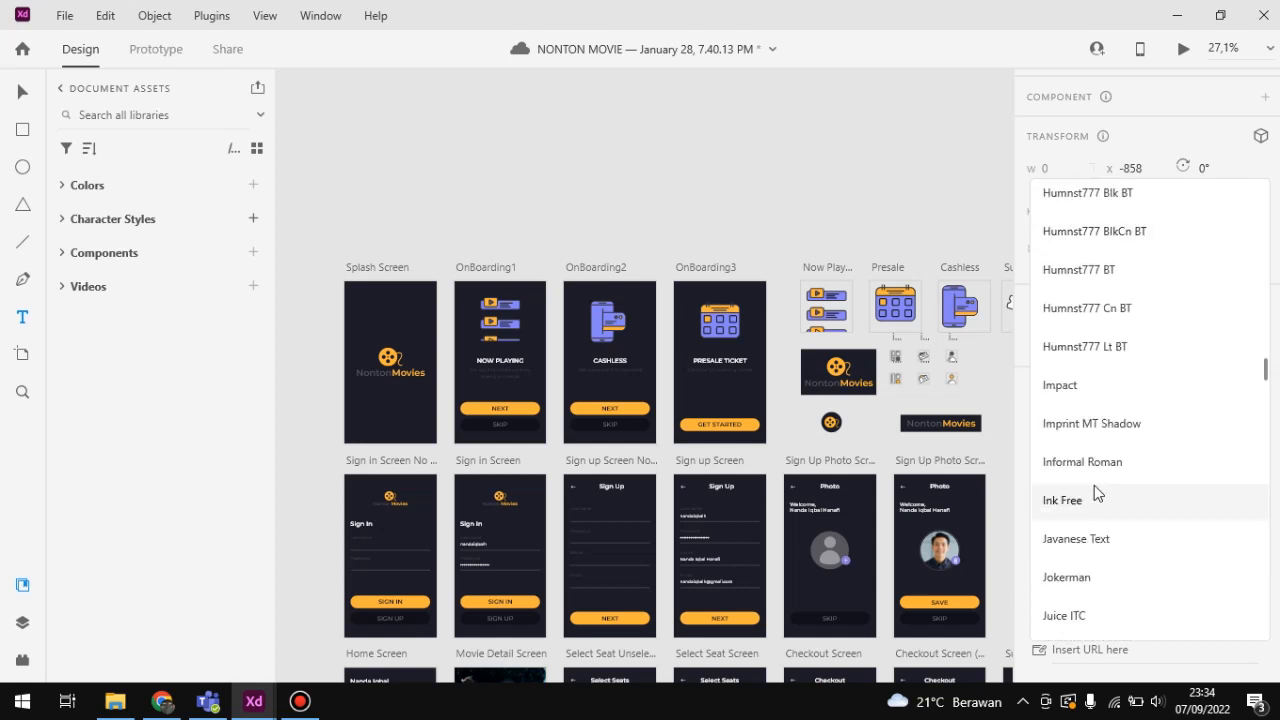
pyautogui.scroll(-2, 1108, 466)
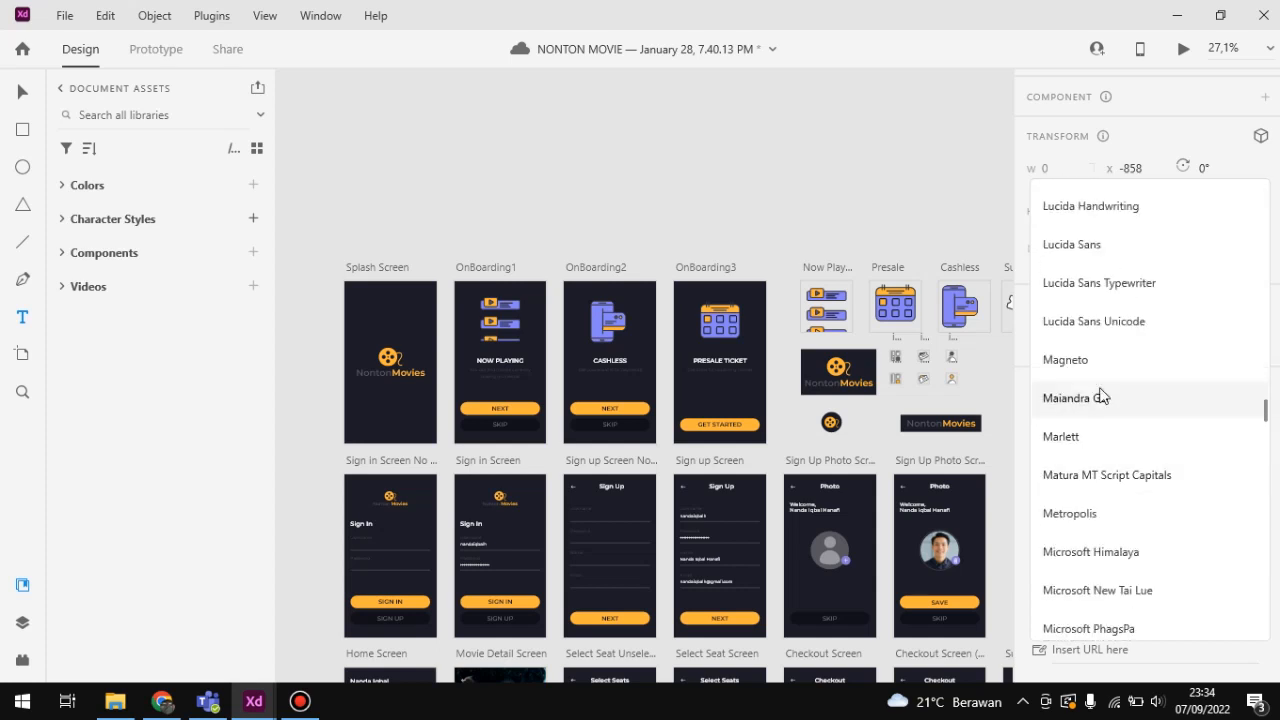
pyautogui.click(1060, 323)
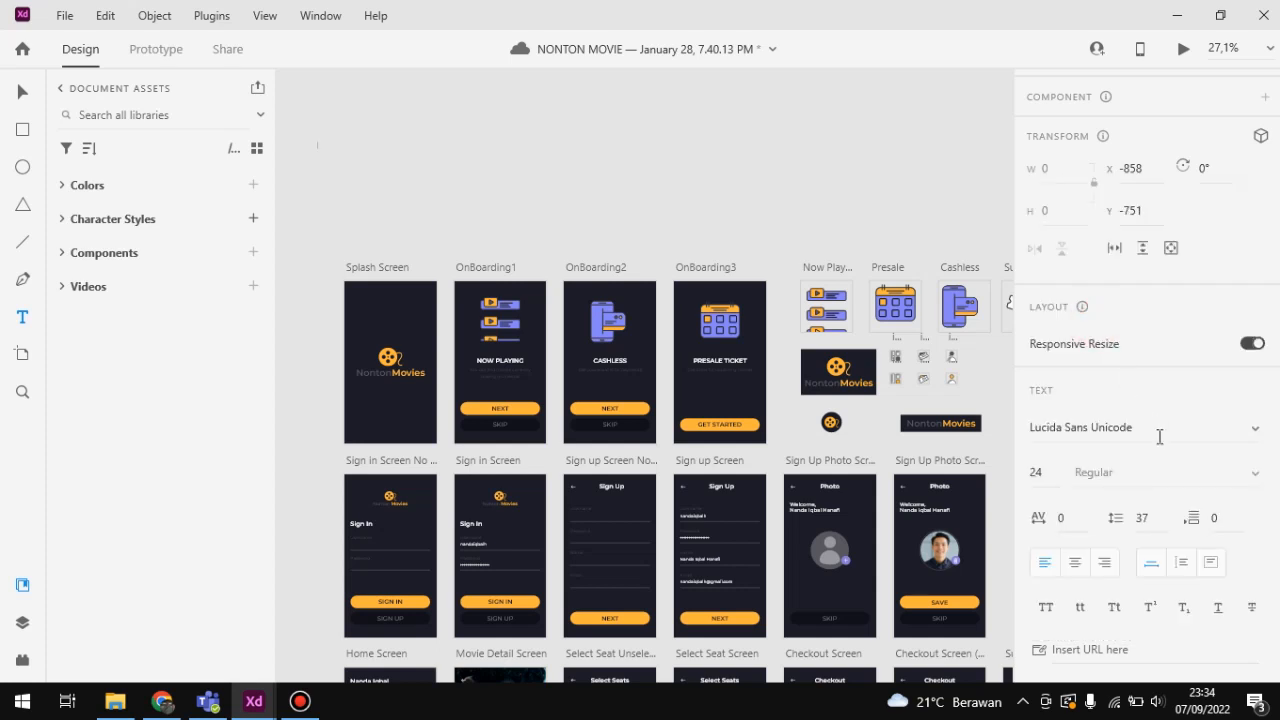
pyautogui.click(412, 157)
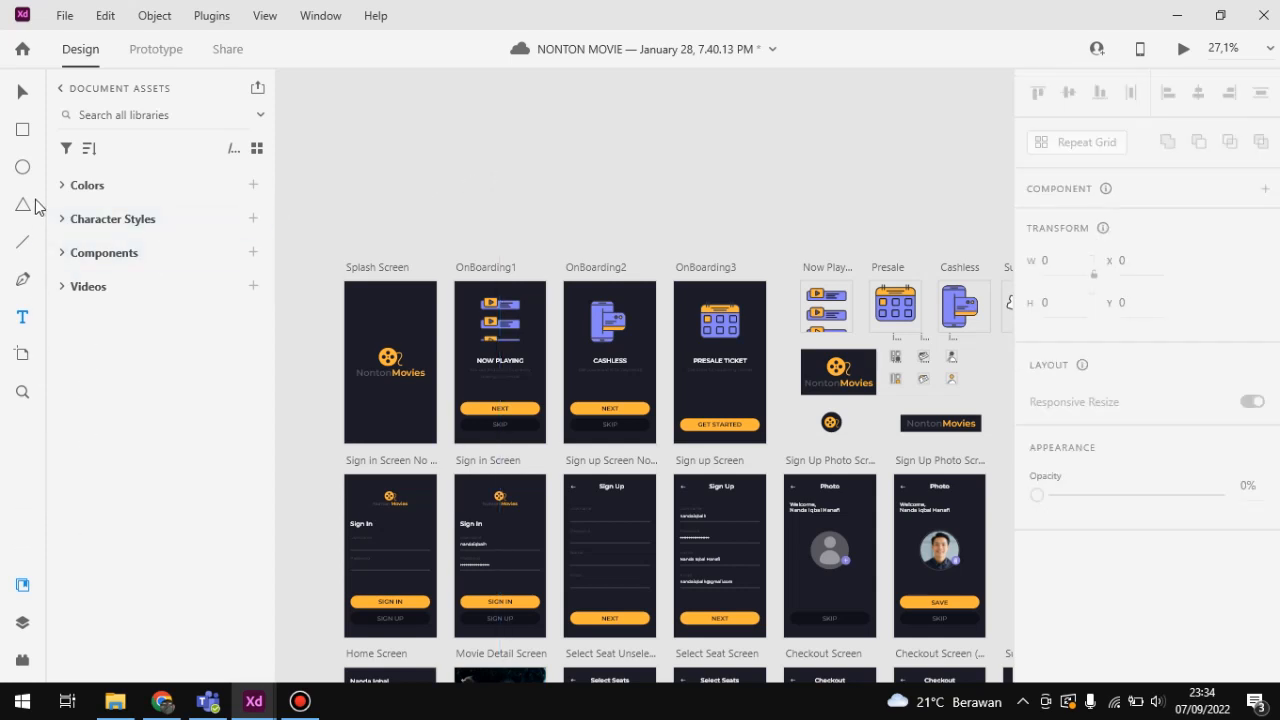
# Step: Try drawing a custom artboard about 258 × 236 above the OnBoarding1 artboard and delete it
pyautogui.click(22, 354)
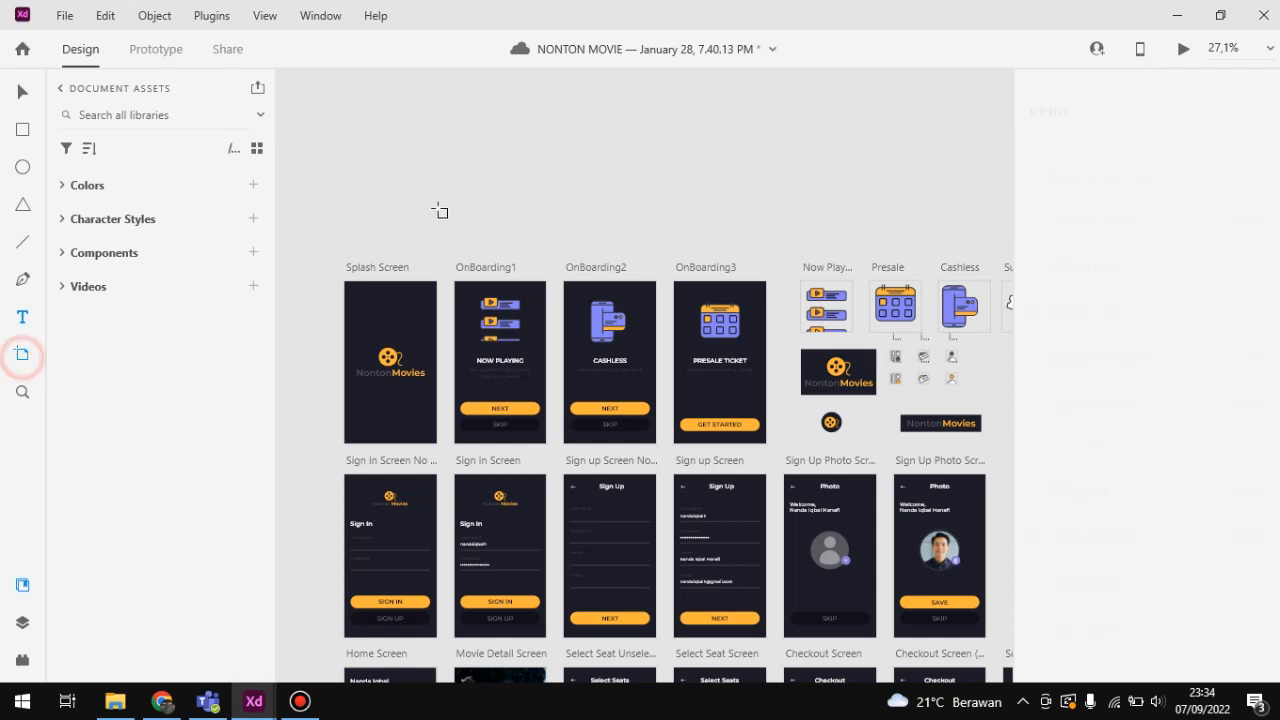
pyautogui.moveTo(421, 119); pyautogui.dragTo(501, 192)
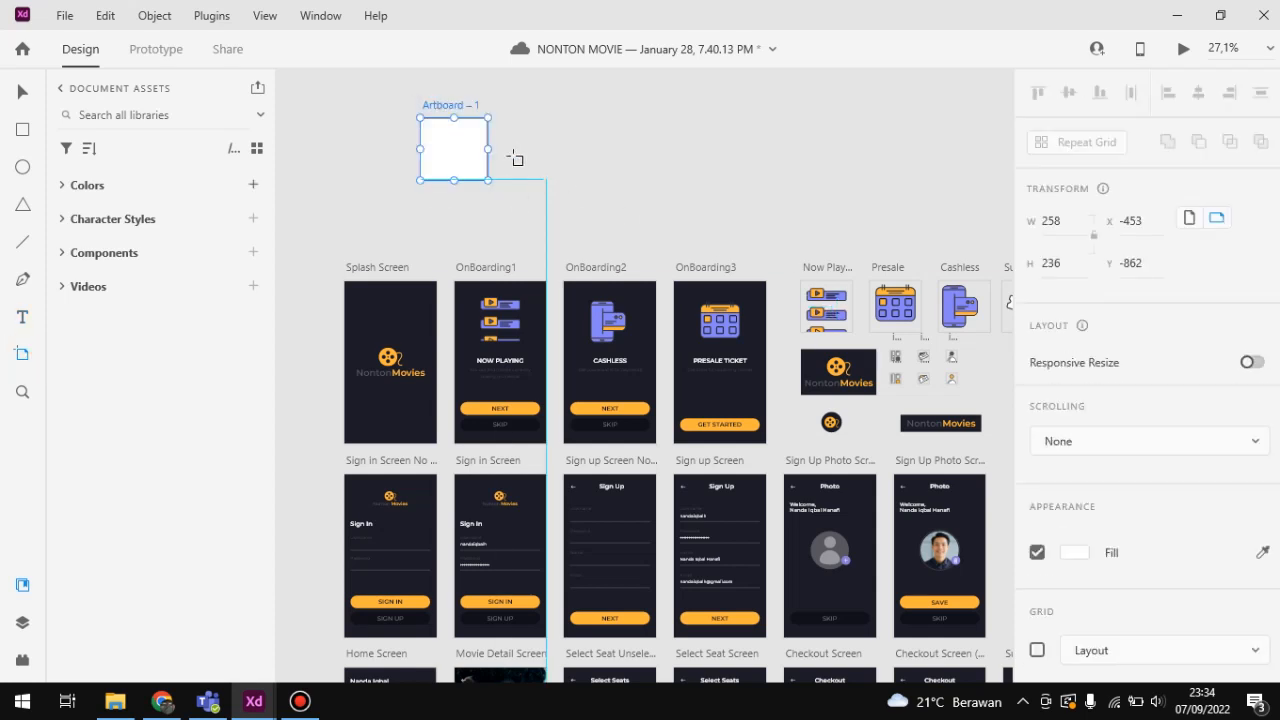
pyautogui.press('Delete')
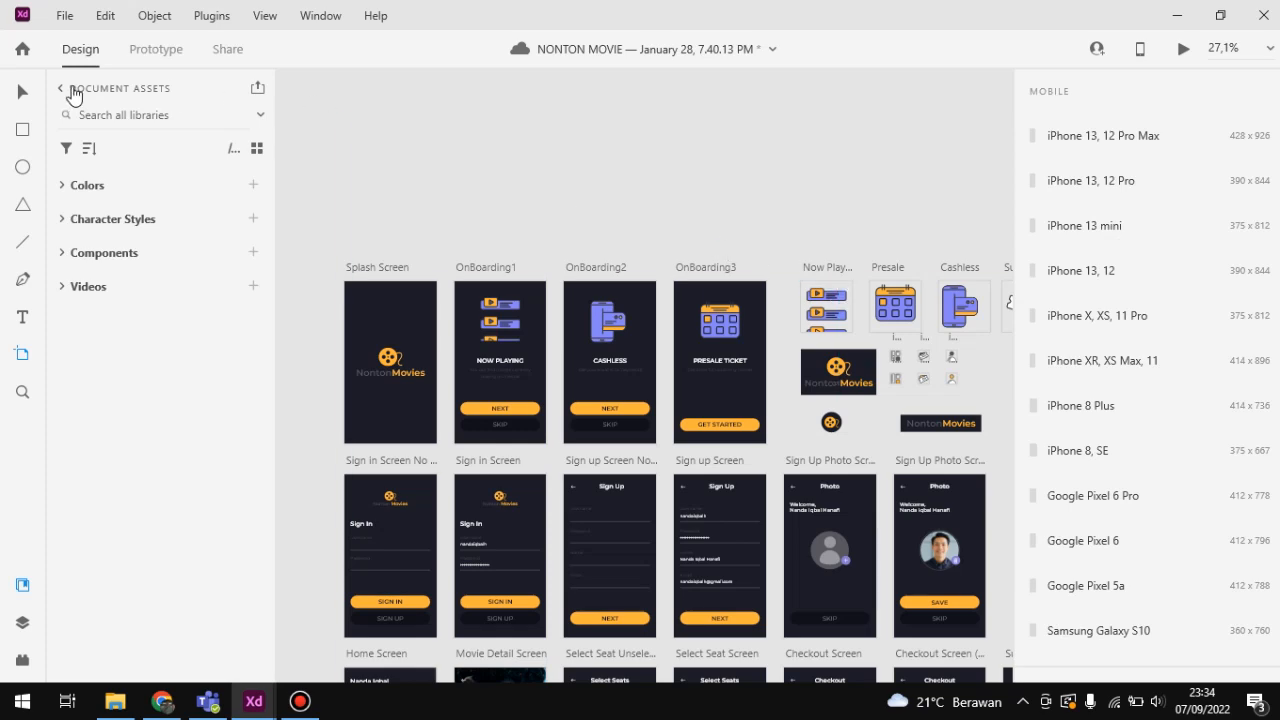
# Step: Open the home screen briefly and close it to return to the NONTON MOVIE document
pyautogui.click(15, 34)
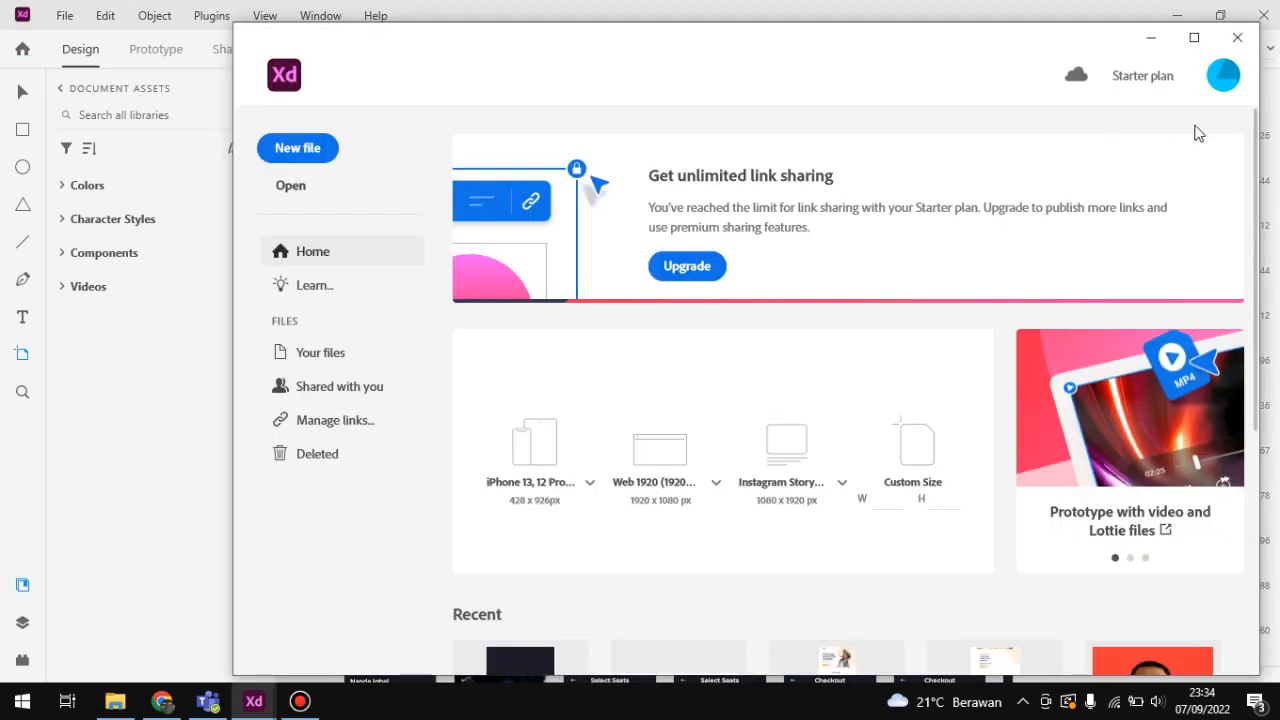
pyautogui.click(1240, 42)
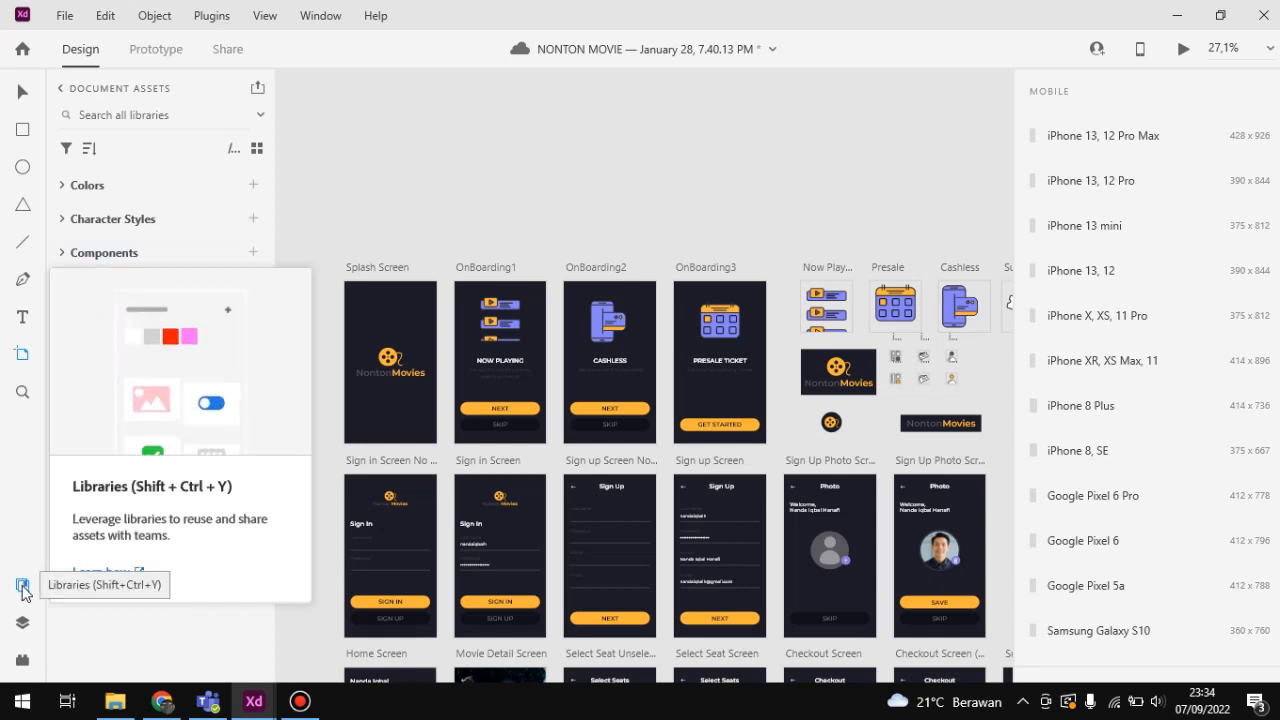
# Step: Examine the document's artboard list in Layers and view the artboards on the canvas at different zoom levels
pyautogui.click(22, 622)
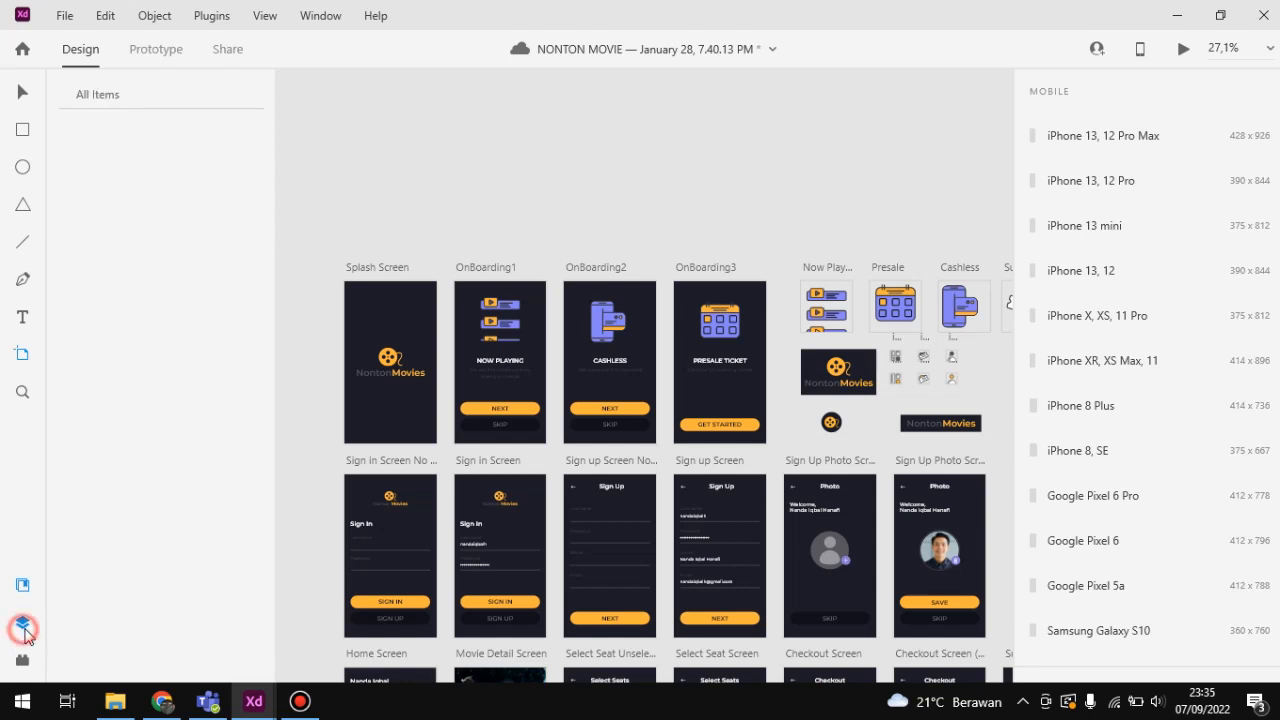
pyautogui.click(22, 587)
pyautogui.click(22, 621)
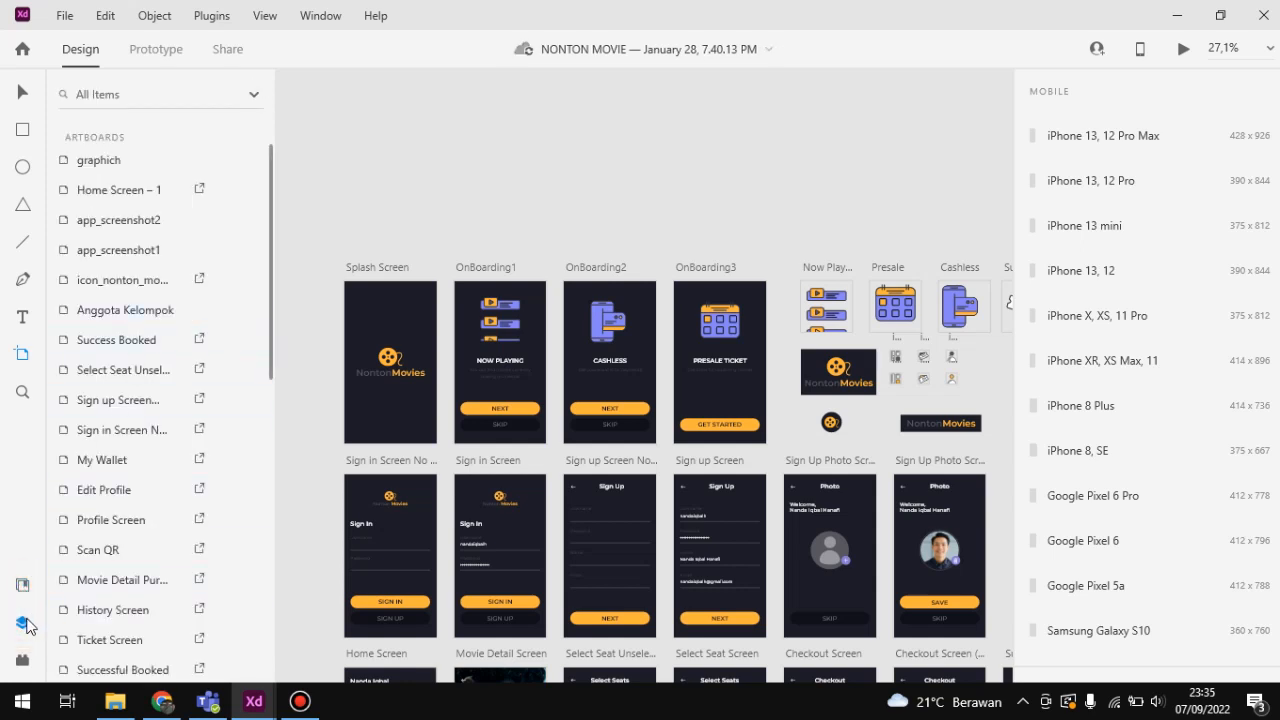
pyautogui.scroll(-15, 163, 171)
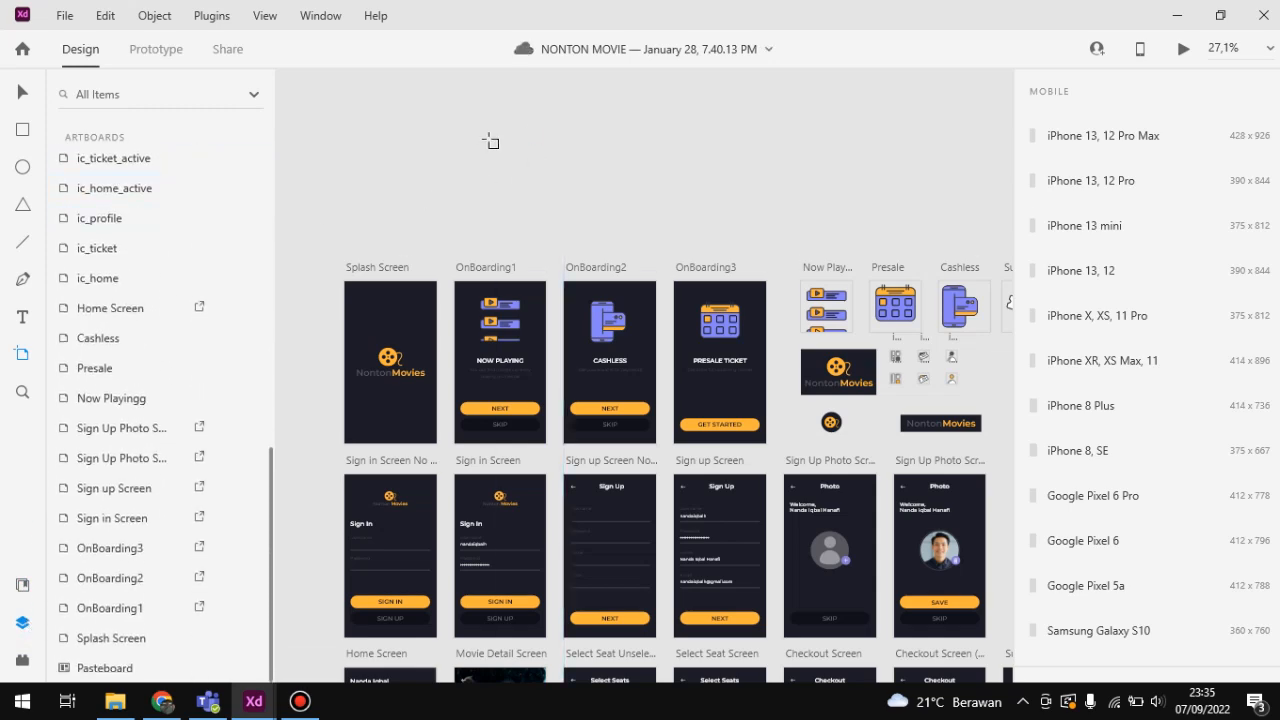
pyautogui.scroll(-2, 583, 157)
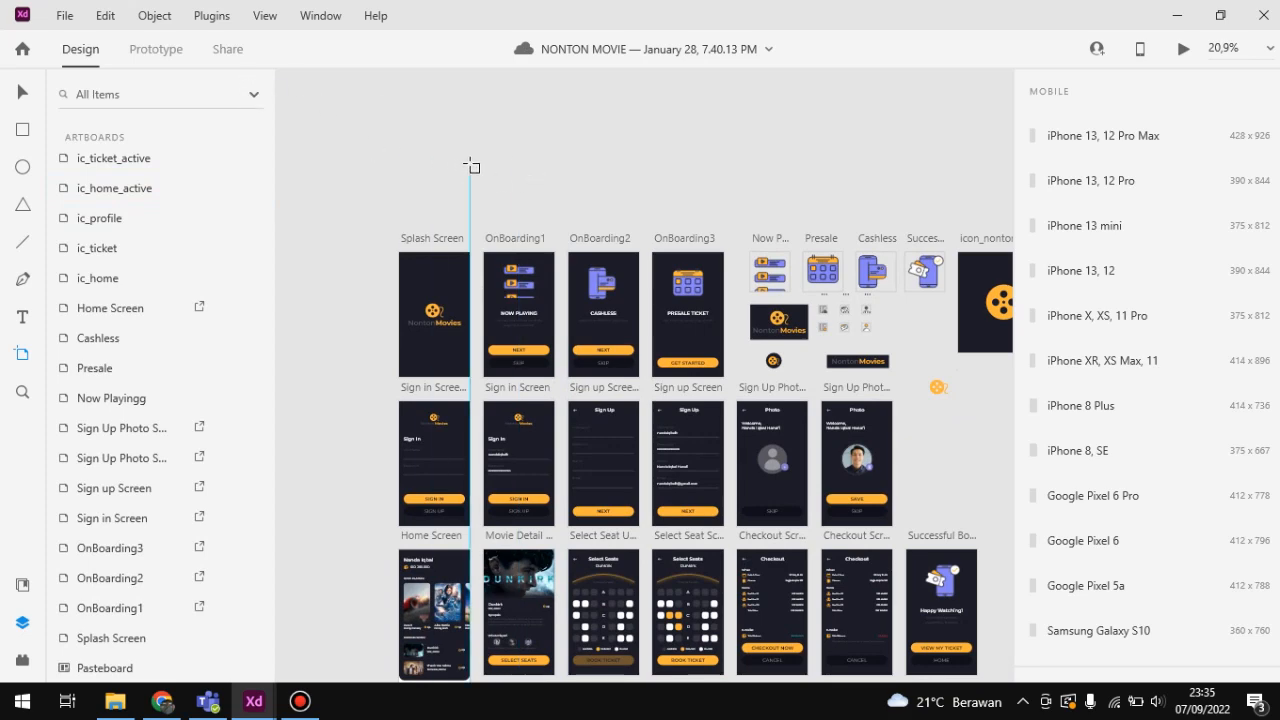
pyautogui.scroll(3, 466, 152)
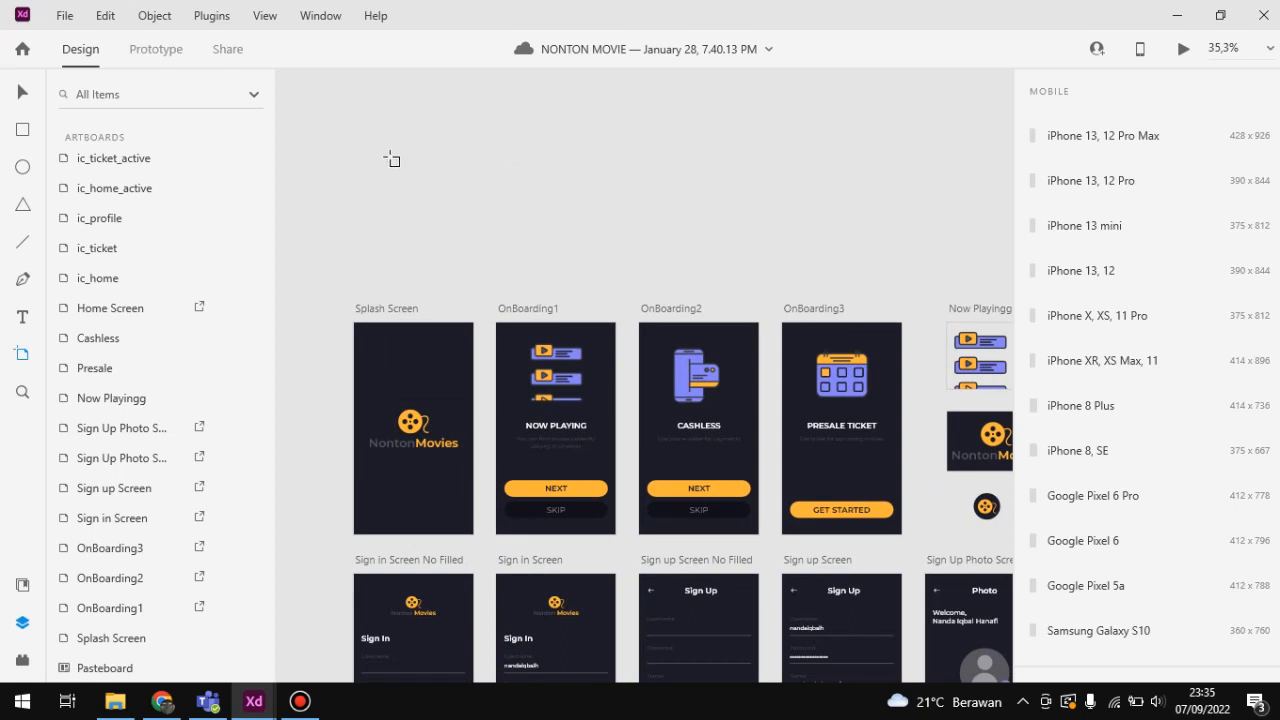
# Step: Expand the saved colors in the document assets and draw three rectangles above the artboards, the first about 490 × 337, the last about 335 × 343
pyautogui.click(24, 584)
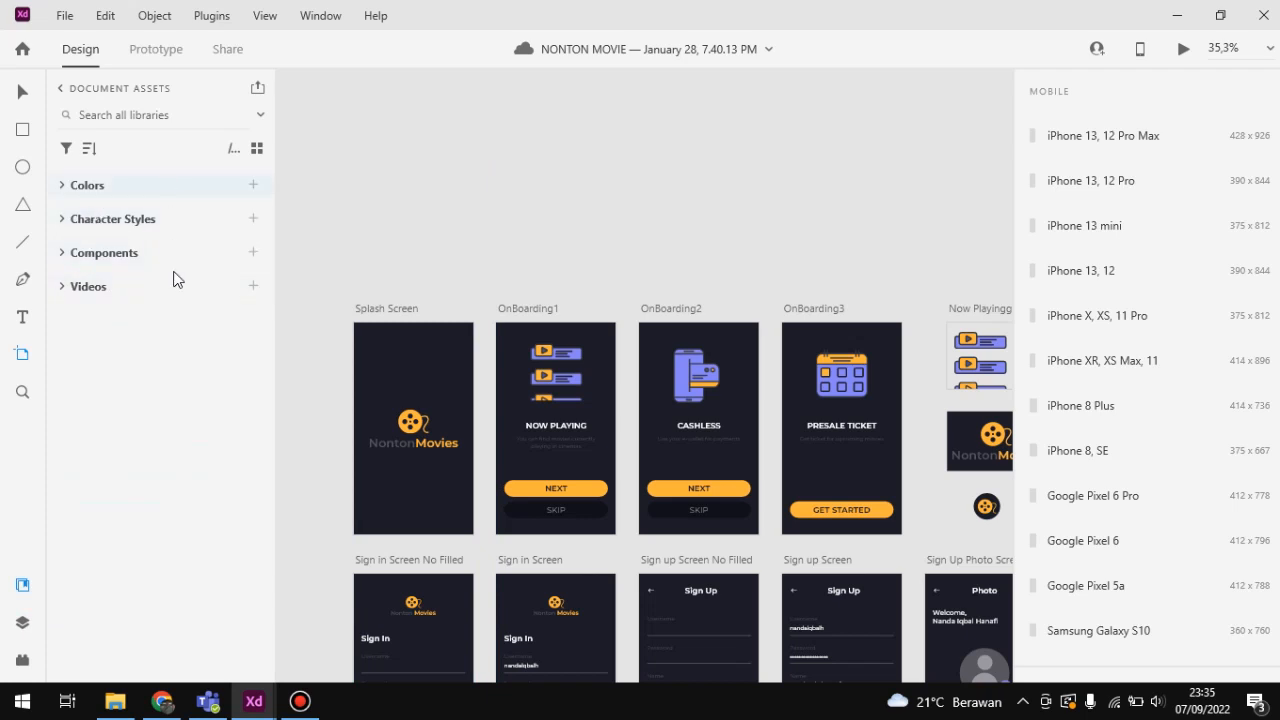
pyautogui.click(62, 190)
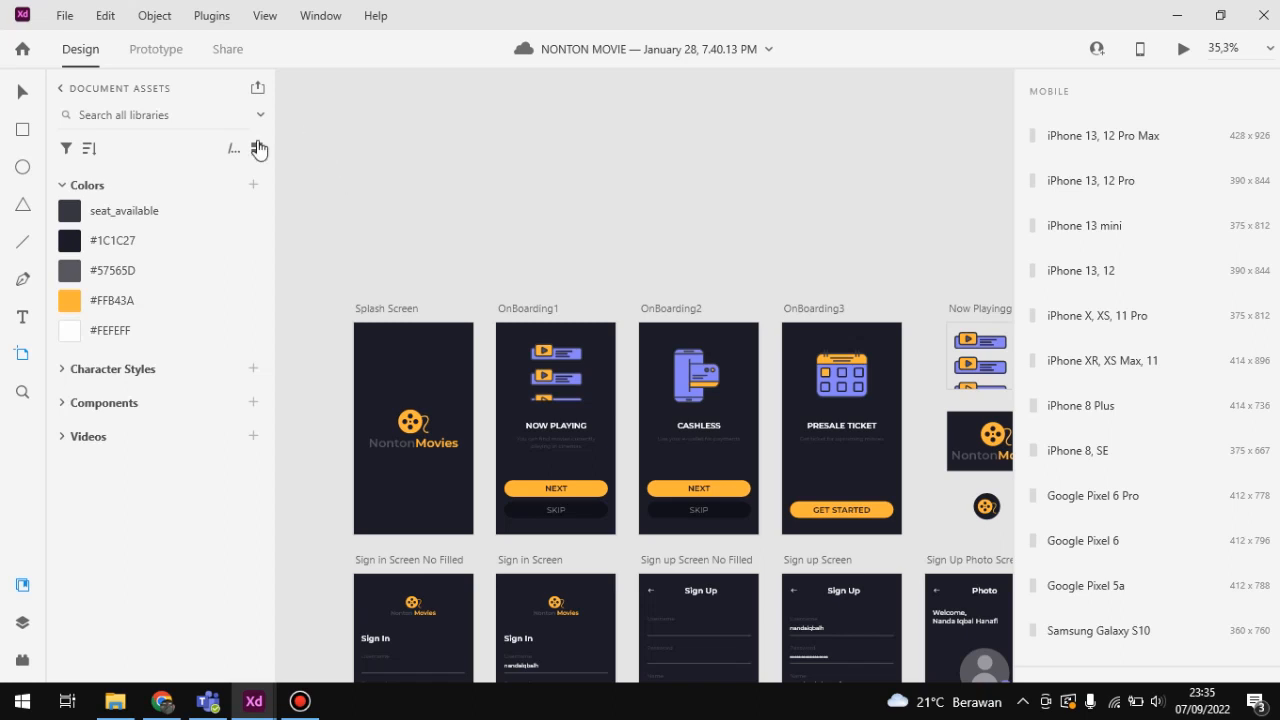
pyautogui.click(26, 128)
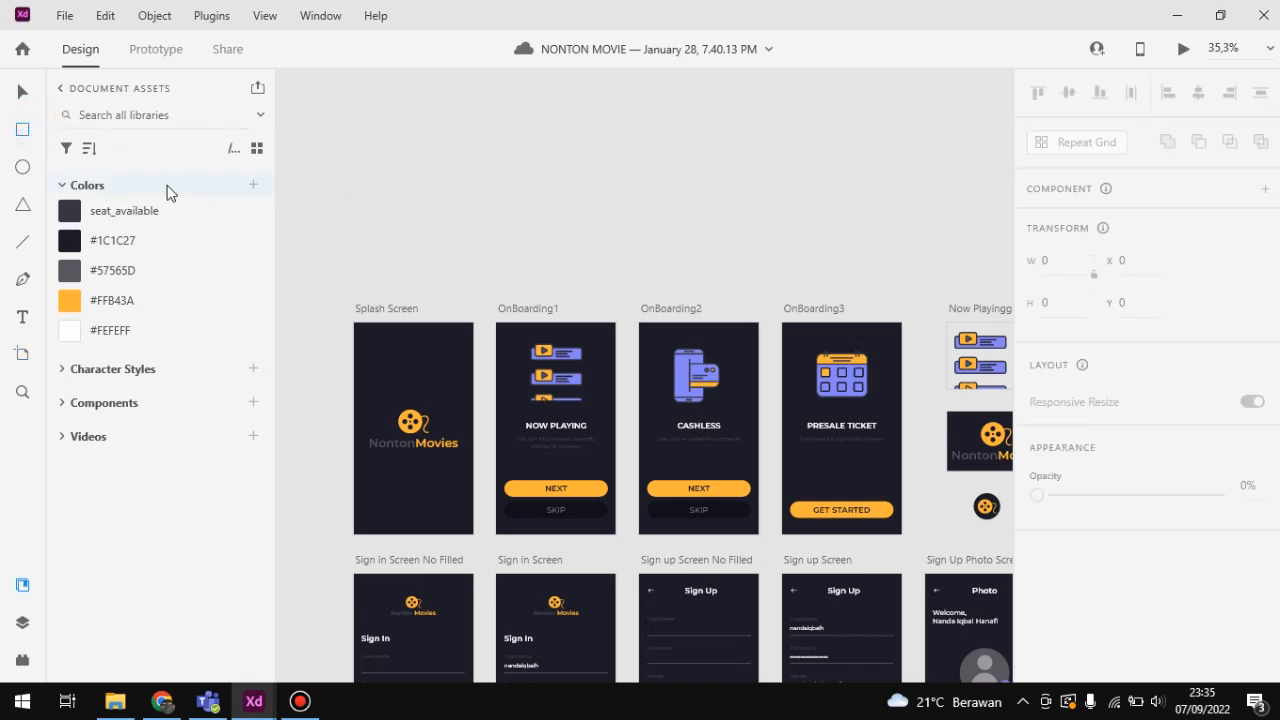
pyautogui.moveTo(328, 128)
pyautogui.mouseDown()
pyautogui.moveTo(420, 206)
pyautogui.moveTo(489, 238)
pyautogui.mouseUp()
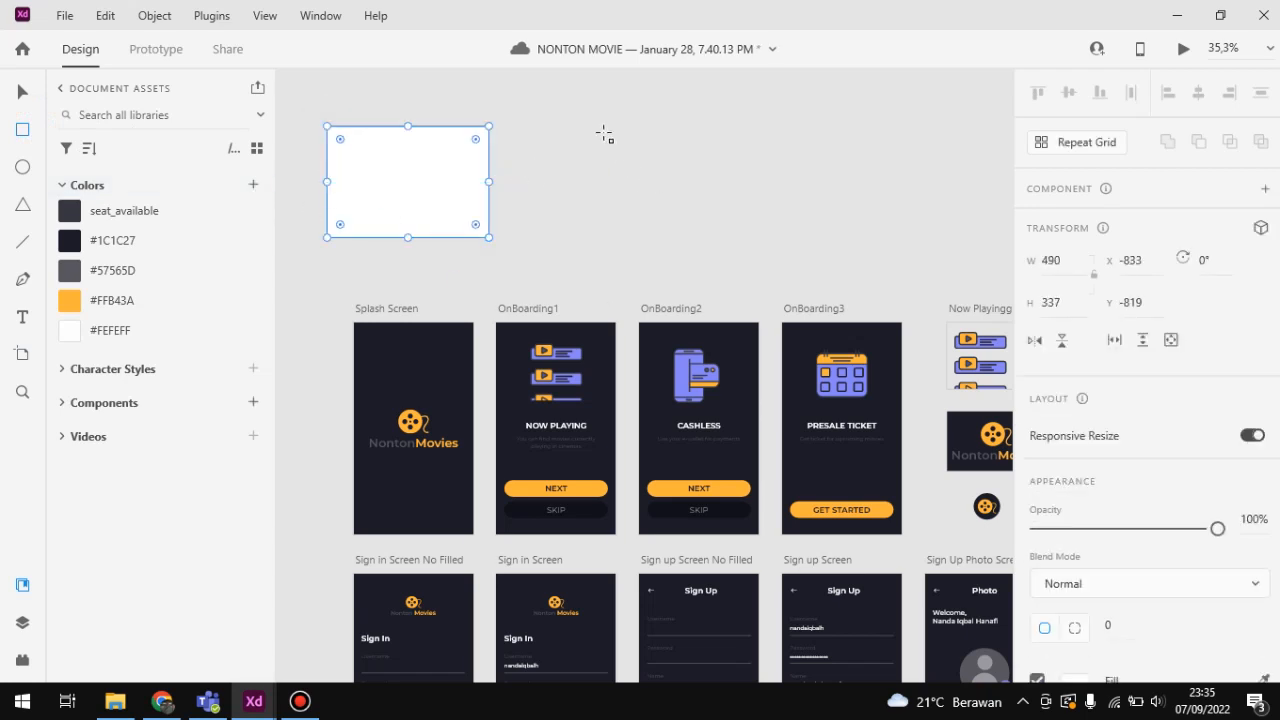
pyautogui.moveTo(591, 118)
pyautogui.mouseDown()
pyautogui.moveTo(685, 198)
pyautogui.moveTo(789, 236)
pyautogui.mouseUp()
pyautogui.moveTo(857, 152); pyautogui.dragTo(967, 265)
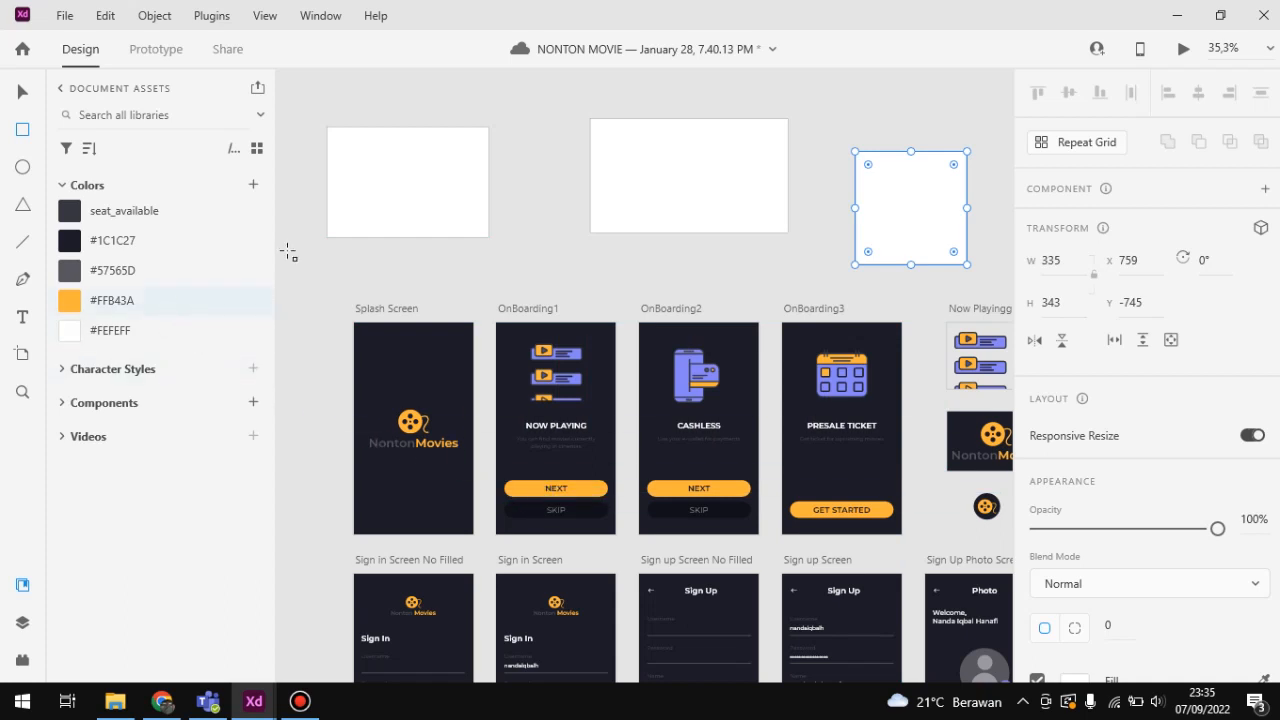
# Step: Fill the three rectangles above the artboards with the saved colors #FFB43A, #1C1C27 and seat_available, from the rightmost rectangle to the leftmost
pyautogui.click(21, 92)
pyautogui.click(100, 309)
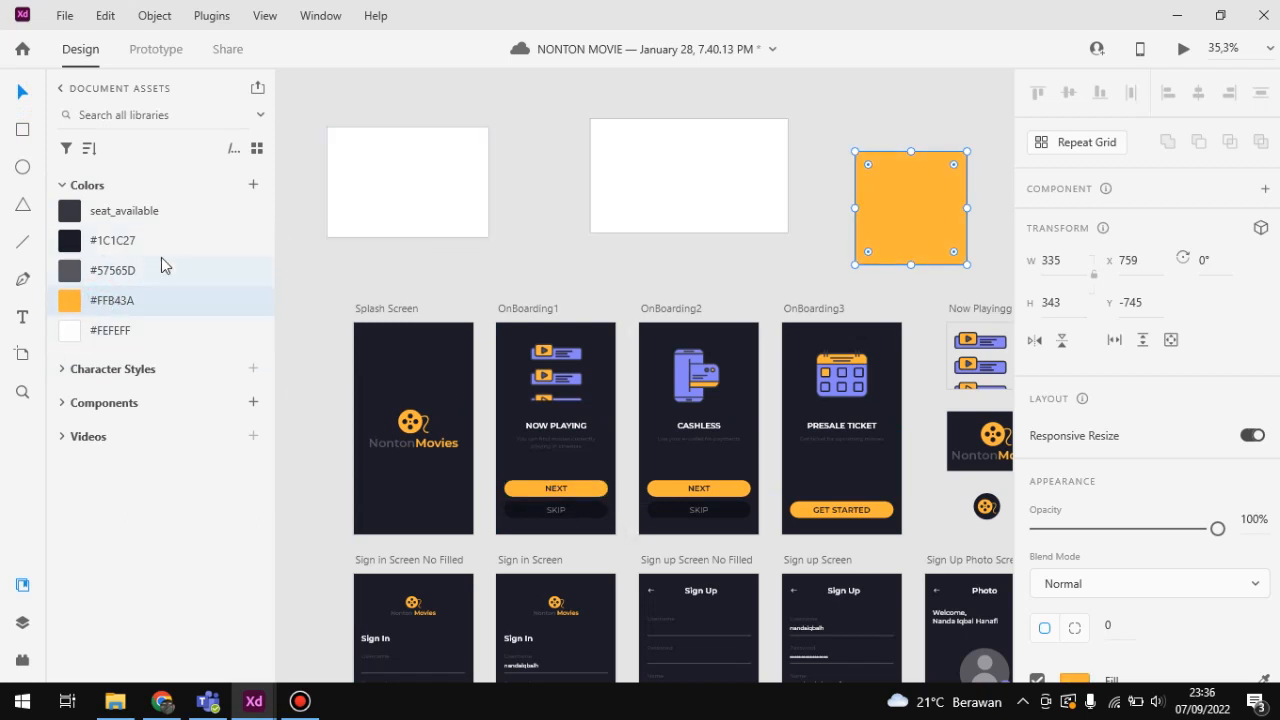
pyautogui.click(604, 199)
pyautogui.click(137, 240)
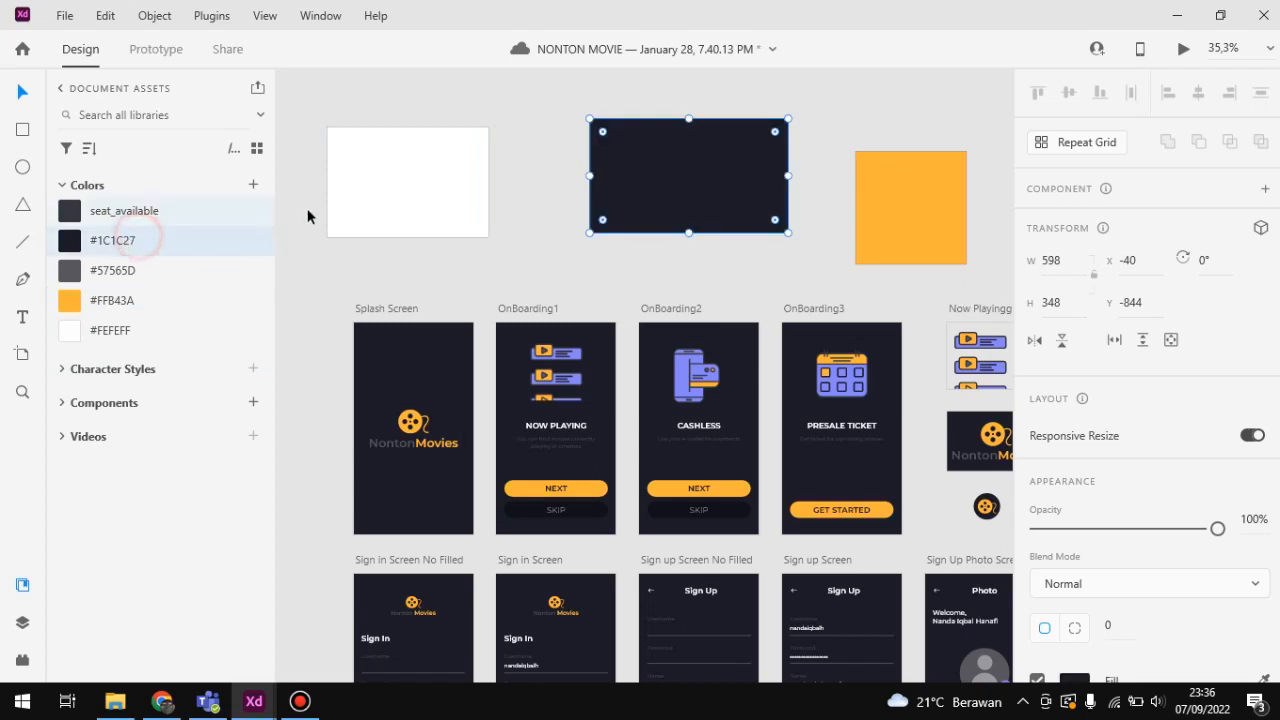
pyautogui.click(420, 220)
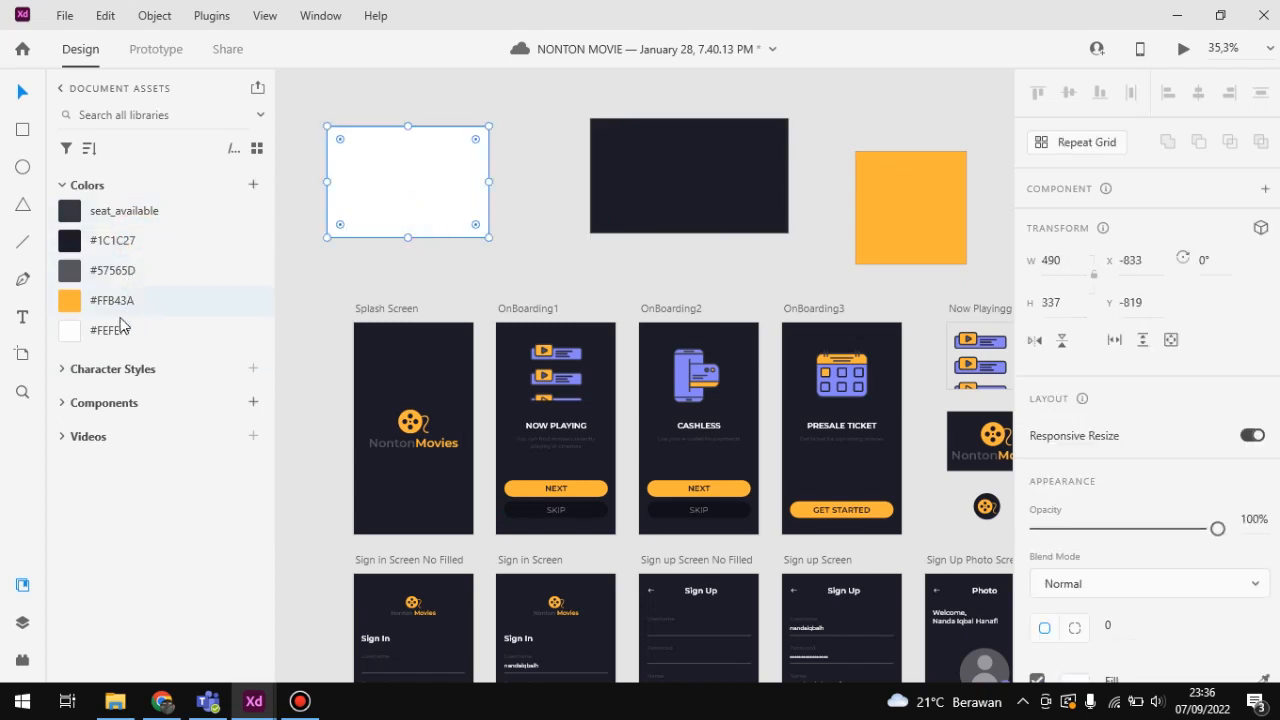
pyautogui.click(133, 215)
pyautogui.click(414, 251)
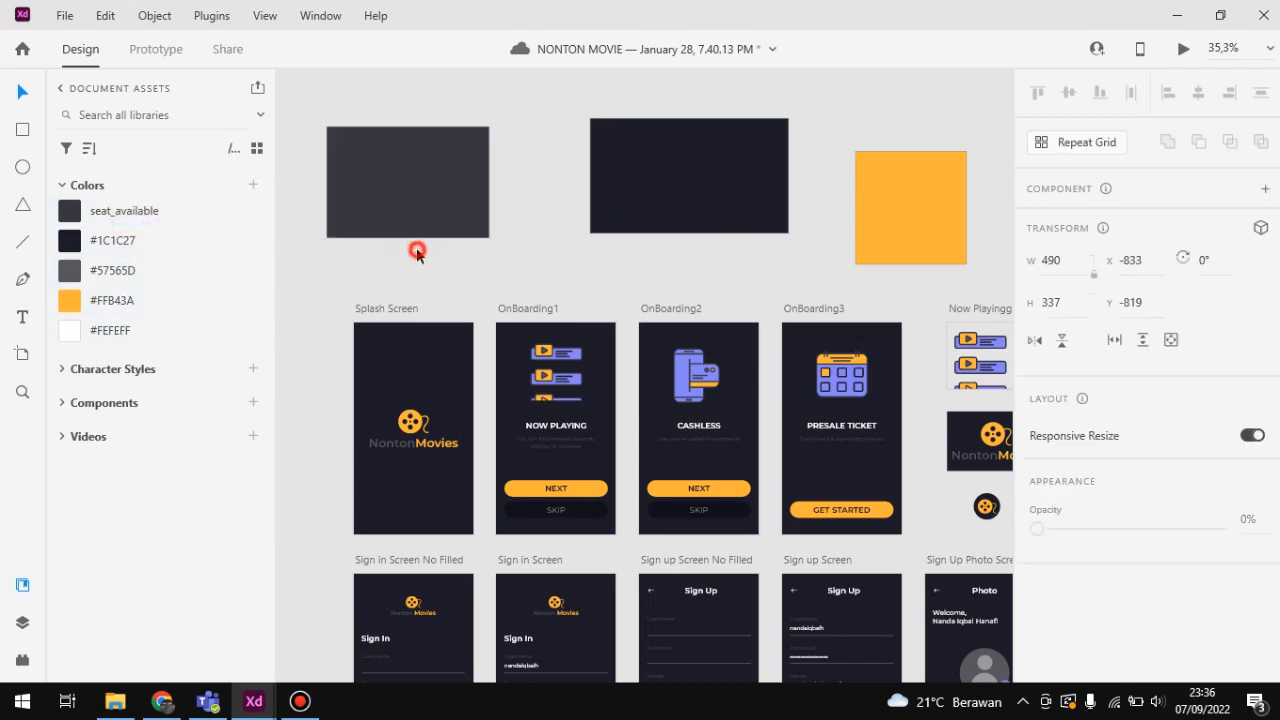
pyautogui.scroll(-1, 491, 325)
pyautogui.scroll(3, 491, 325)
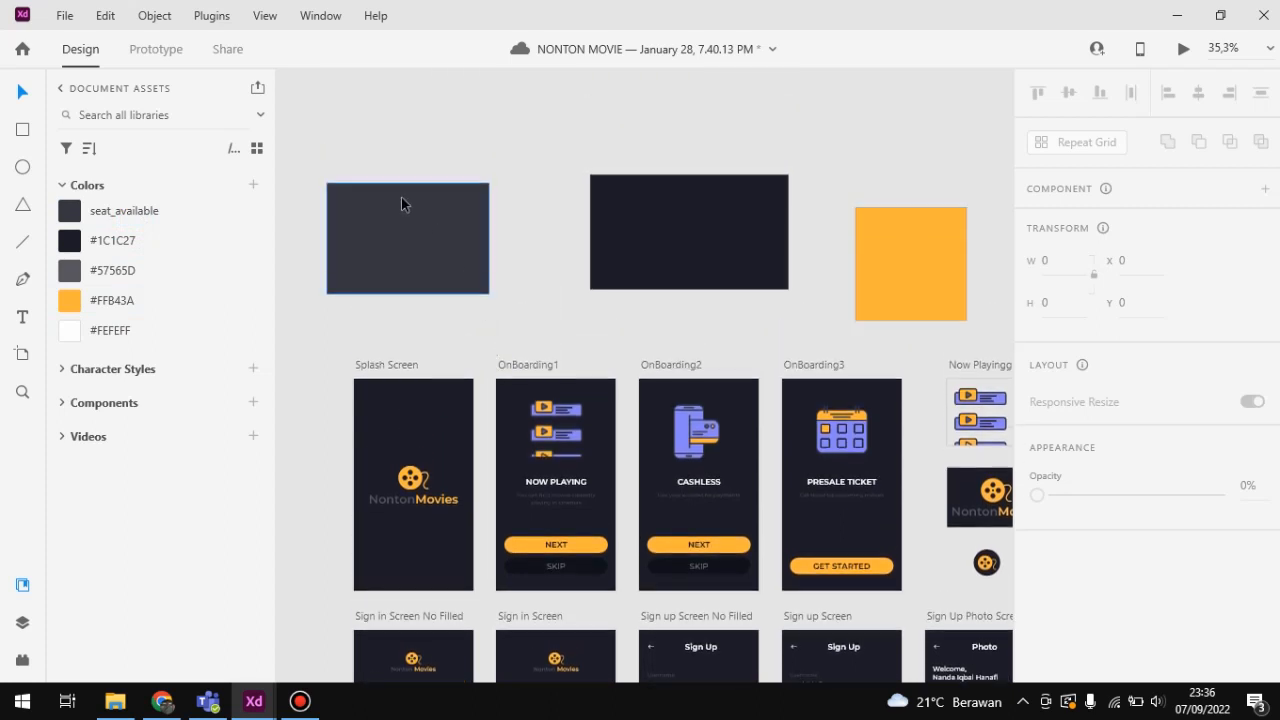
# Step: Collapse the saved colors and delete the three rectangles above the artboards
pyautogui.click(63, 182)
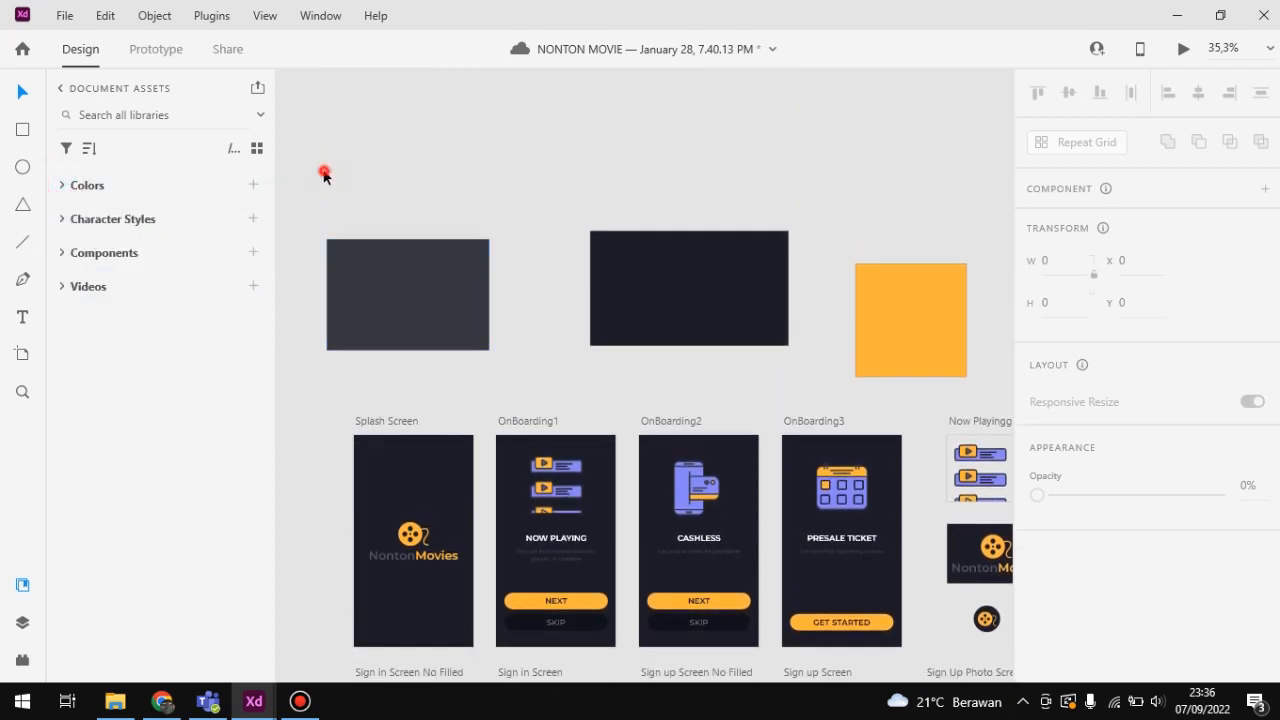
pyautogui.moveTo(324, 175); pyautogui.dragTo(922, 363)
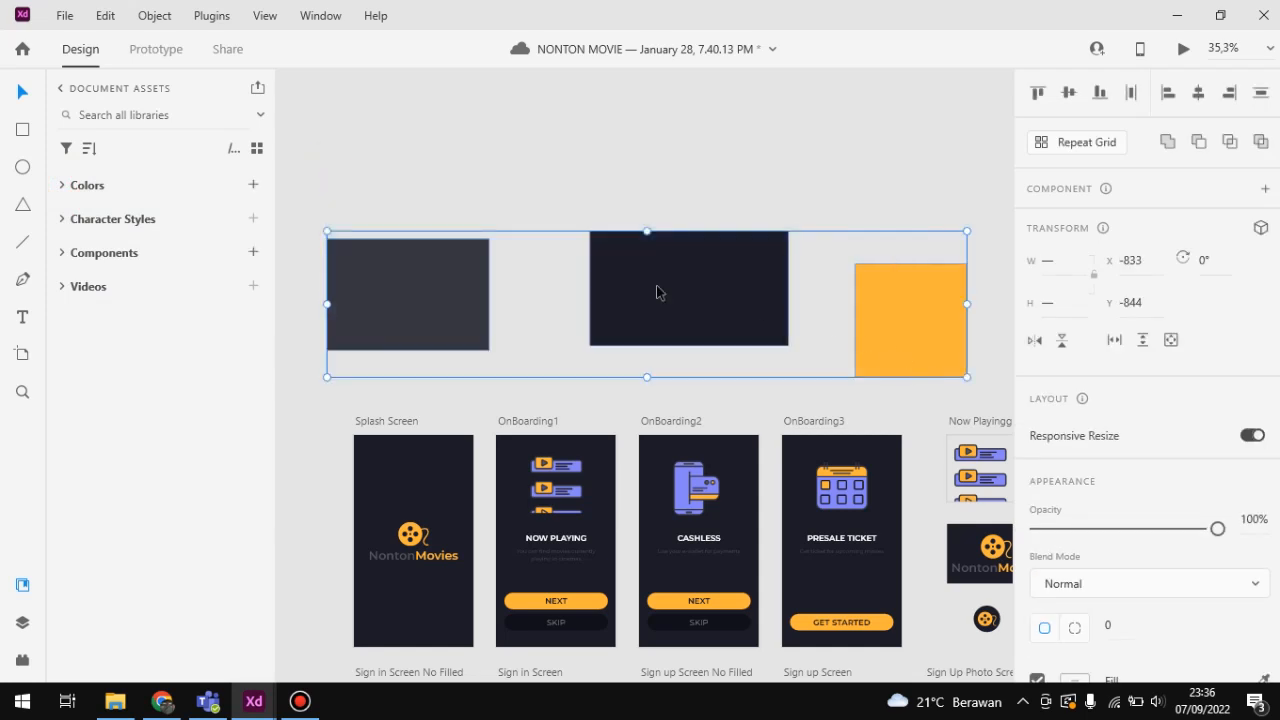
pyautogui.press('Delete')
# Step: Expand the saved character styles, check the OnBoarding Desc details and inspect the title and description texts on the OnBoarding1 artboard
pyautogui.click(60, 218)
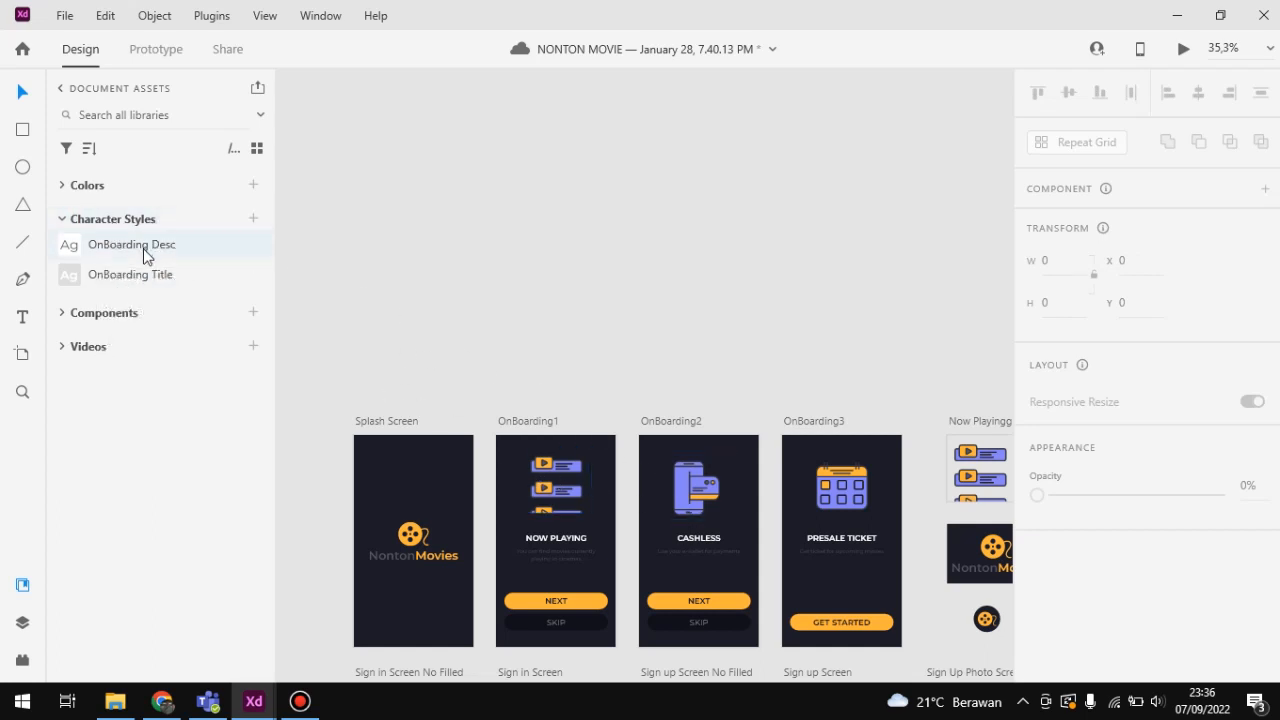
pyautogui.moveTo(143, 248)
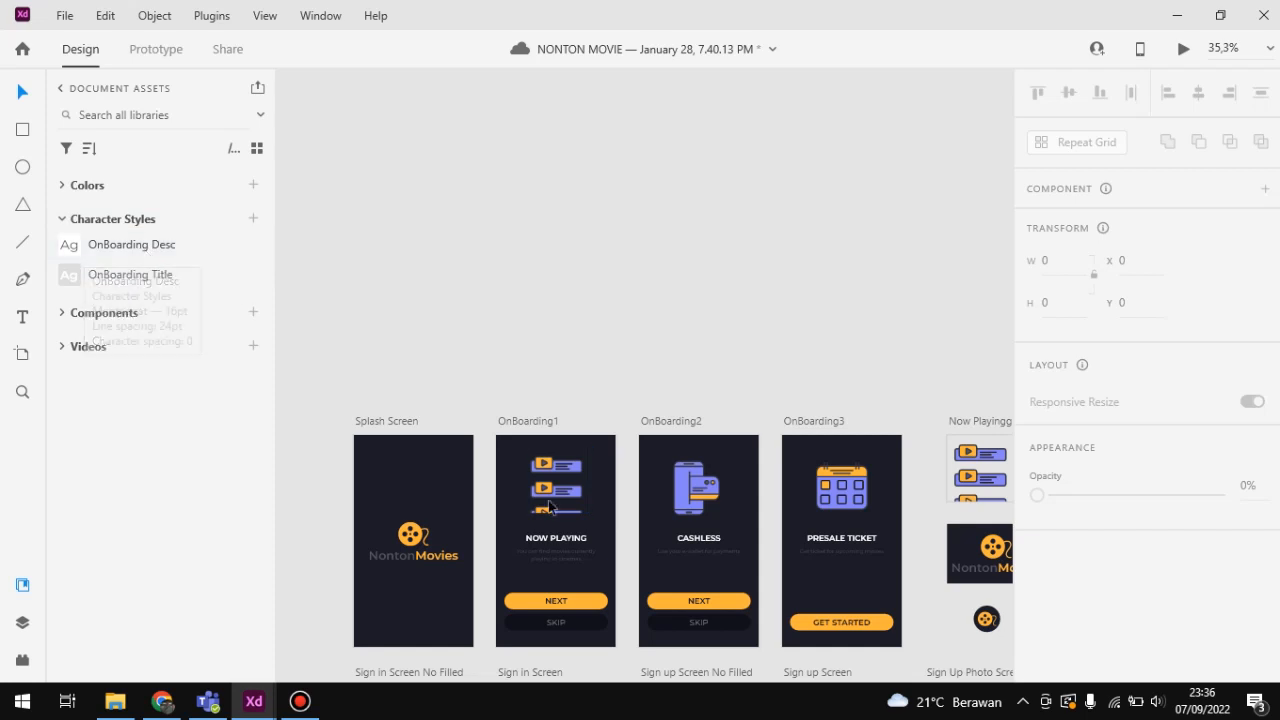
pyautogui.scroll(5, 560, 542)
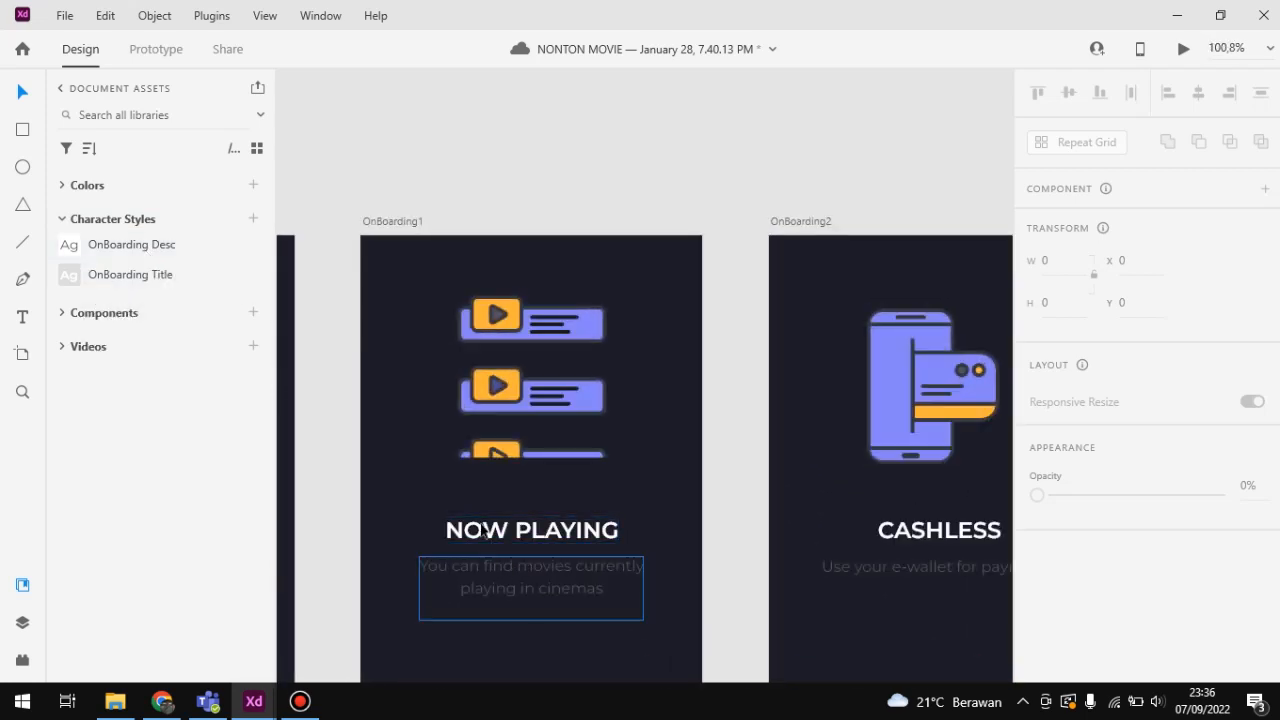
pyautogui.scroll(-5, 500, 480)
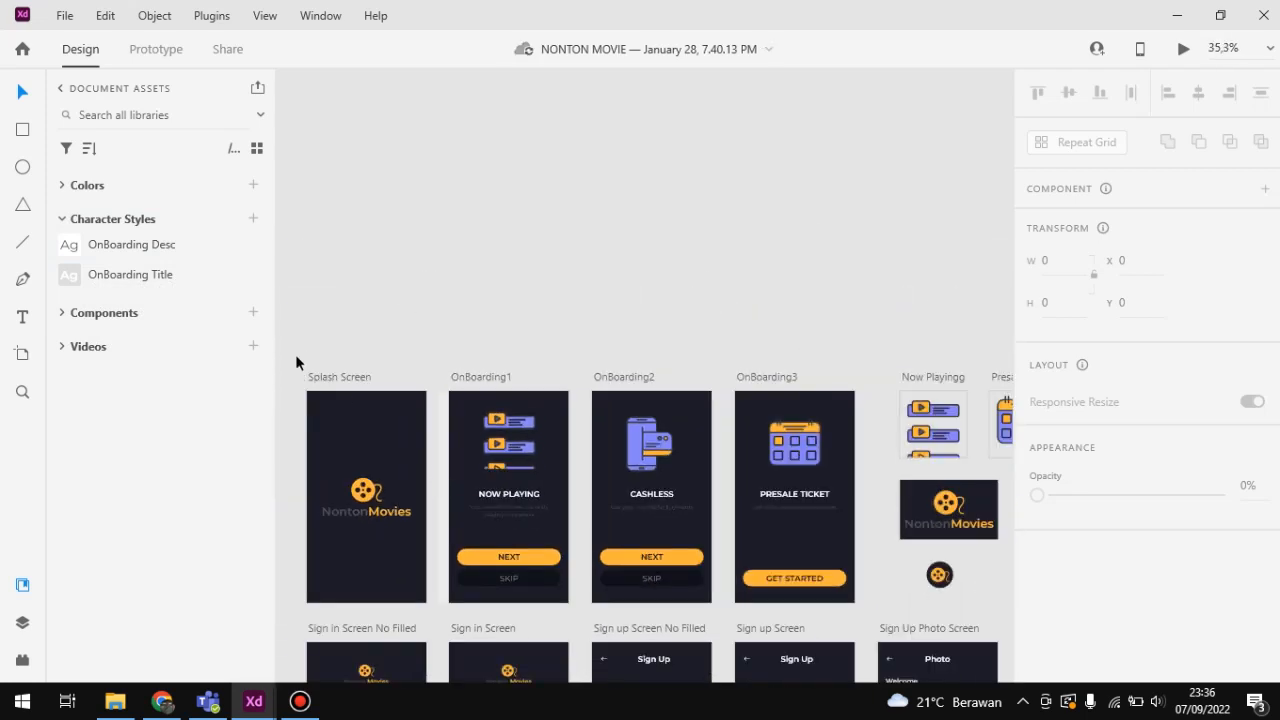
# Step: Try to place the OnBoarding Desc and OnBoarding Title character styles on the empty canvas above the artboards
pyautogui.moveTo(143, 251); pyautogui.dragTo(366, 232)
pyautogui.scroll(2, 404, 237)
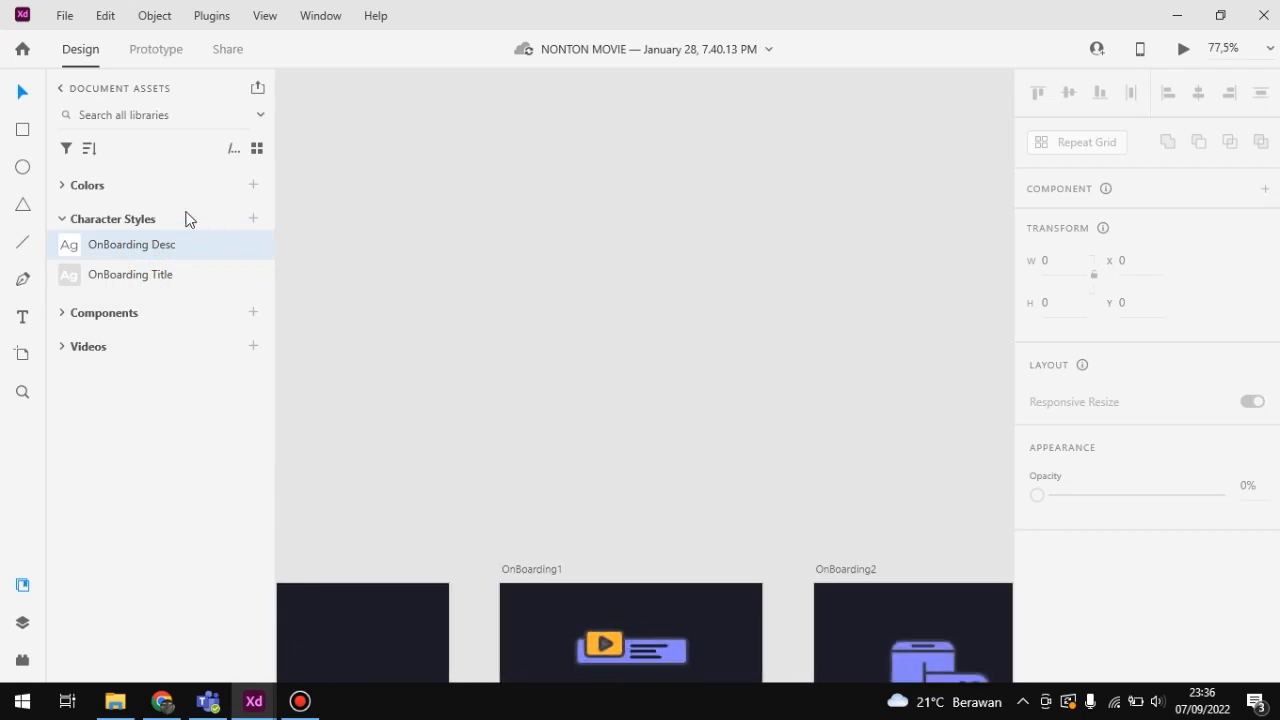
pyautogui.click(150, 272)
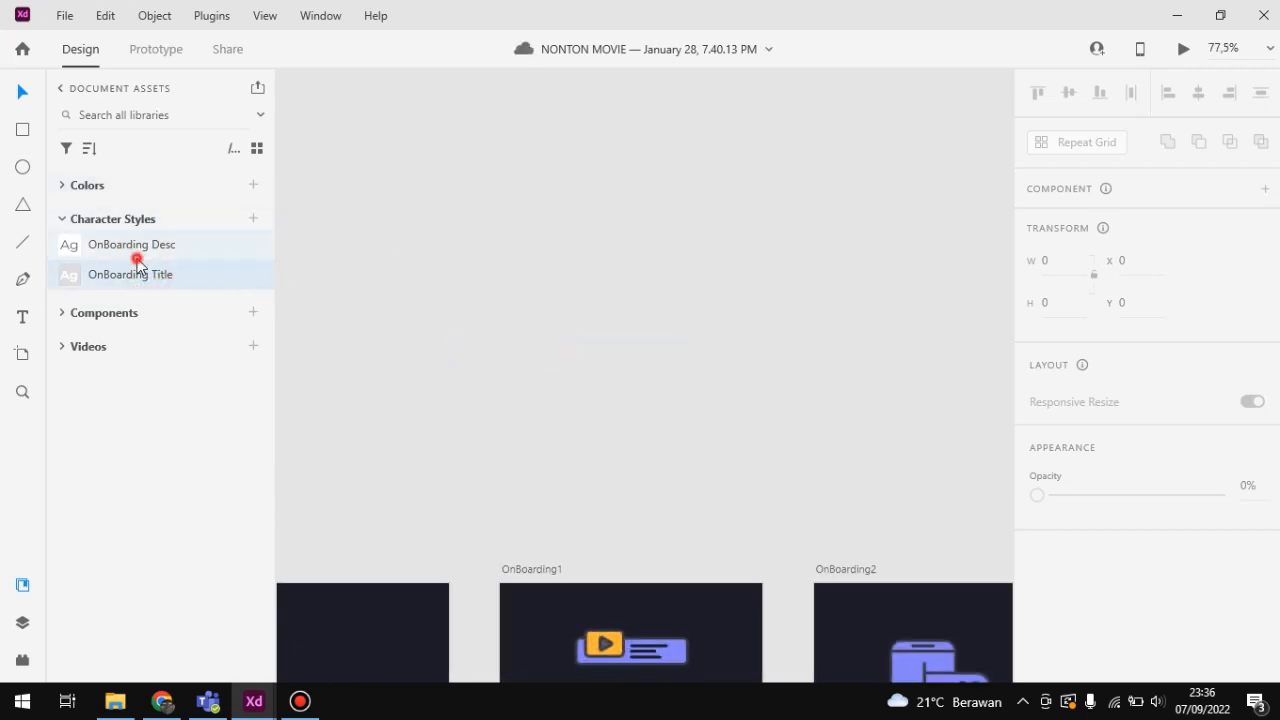
pyautogui.moveTo(137, 259); pyautogui.dragTo(277, 254)
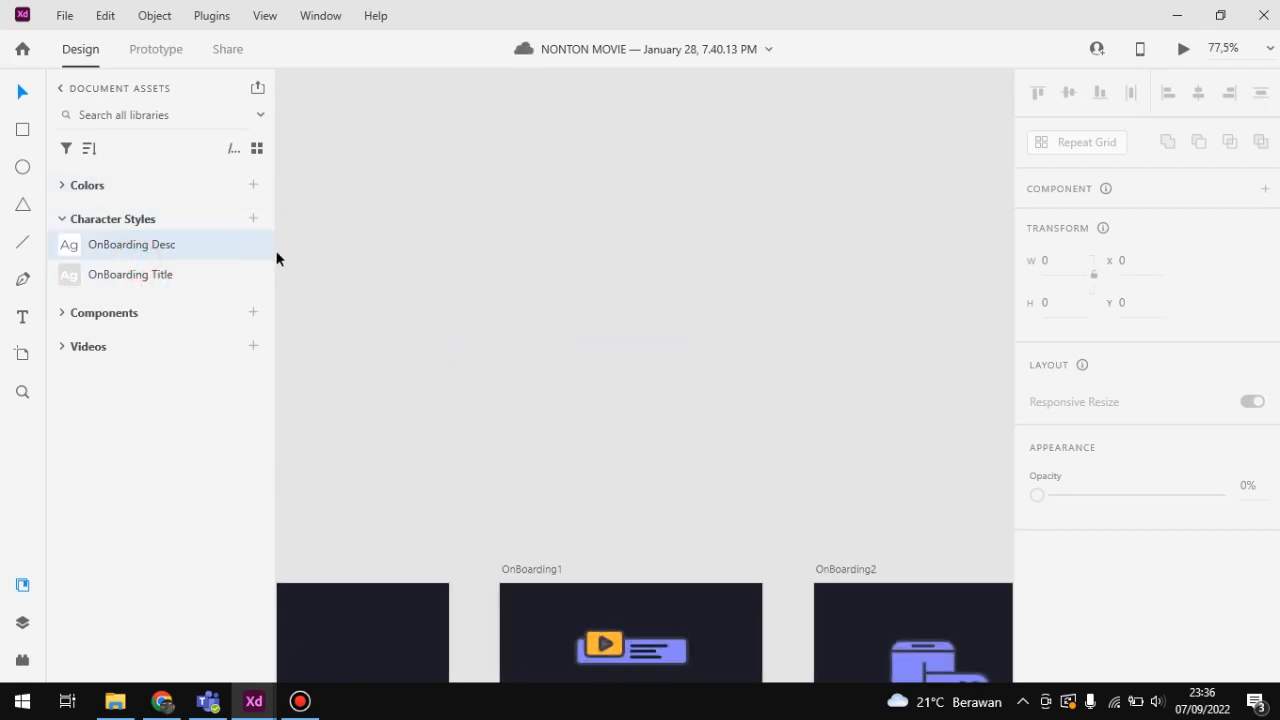
# Step: Try applying the saved character styles to a new rectangle about 161 × 107 above the OnBoarding1 artboard, and delete the rectangle
pyautogui.click(18, 128)
pyautogui.moveTo(520, 294)
pyautogui.mouseDown()
pyautogui.moveTo(651, 377)
pyautogui.moveTo(638, 371)
pyautogui.mouseUp()
pyautogui.moveTo(143, 244); pyautogui.dragTo(618, 340)
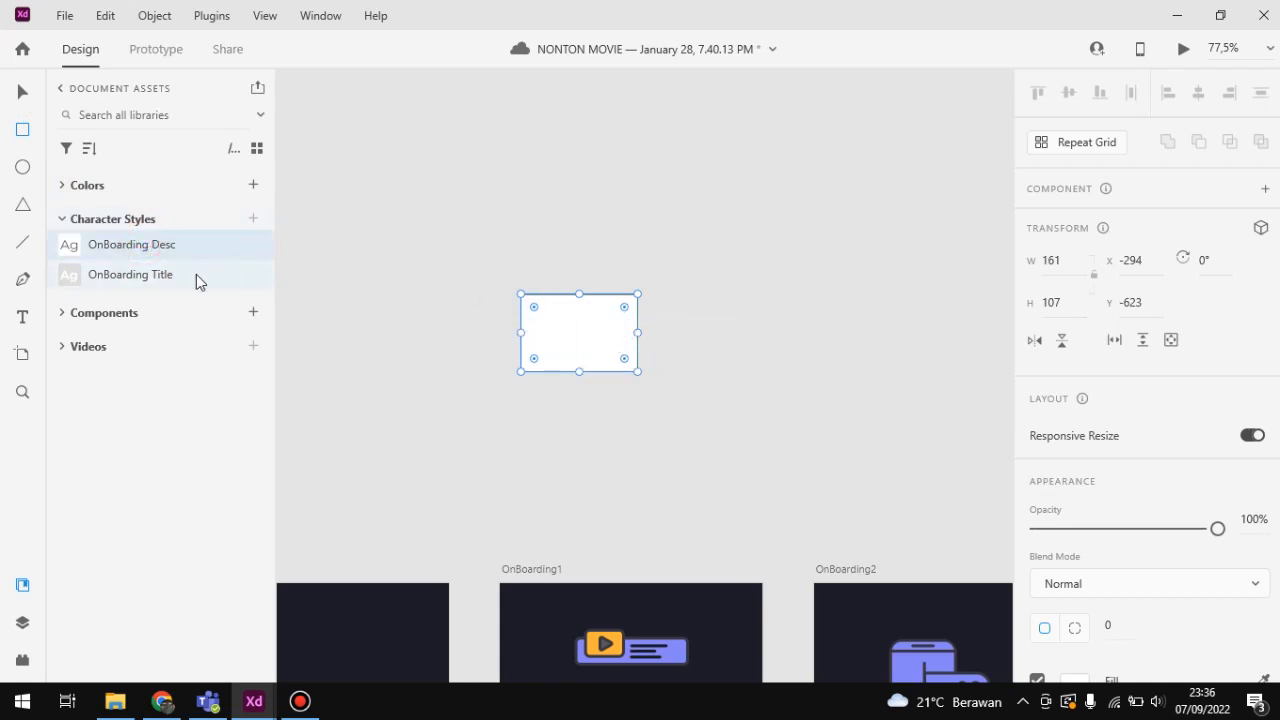
pyautogui.moveTo(196, 274); pyautogui.dragTo(470, 294)
pyautogui.scroll(-3, 290, 277)
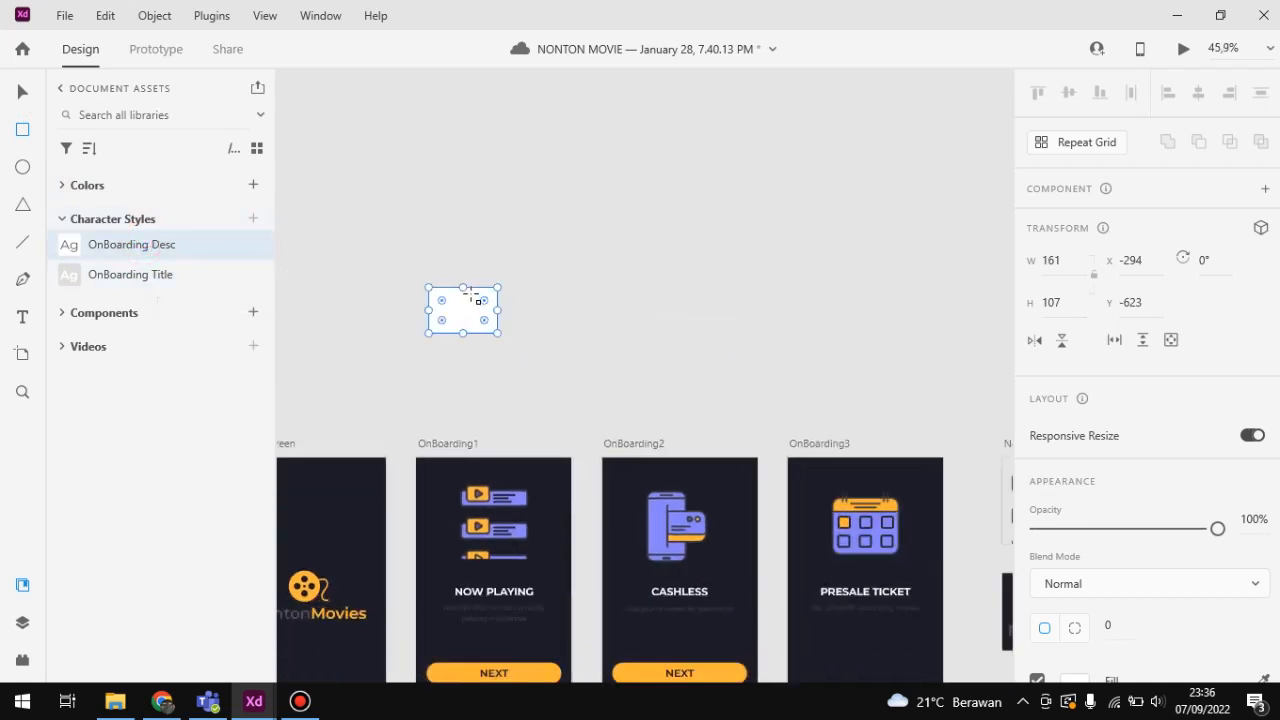
pyautogui.press('Delete')
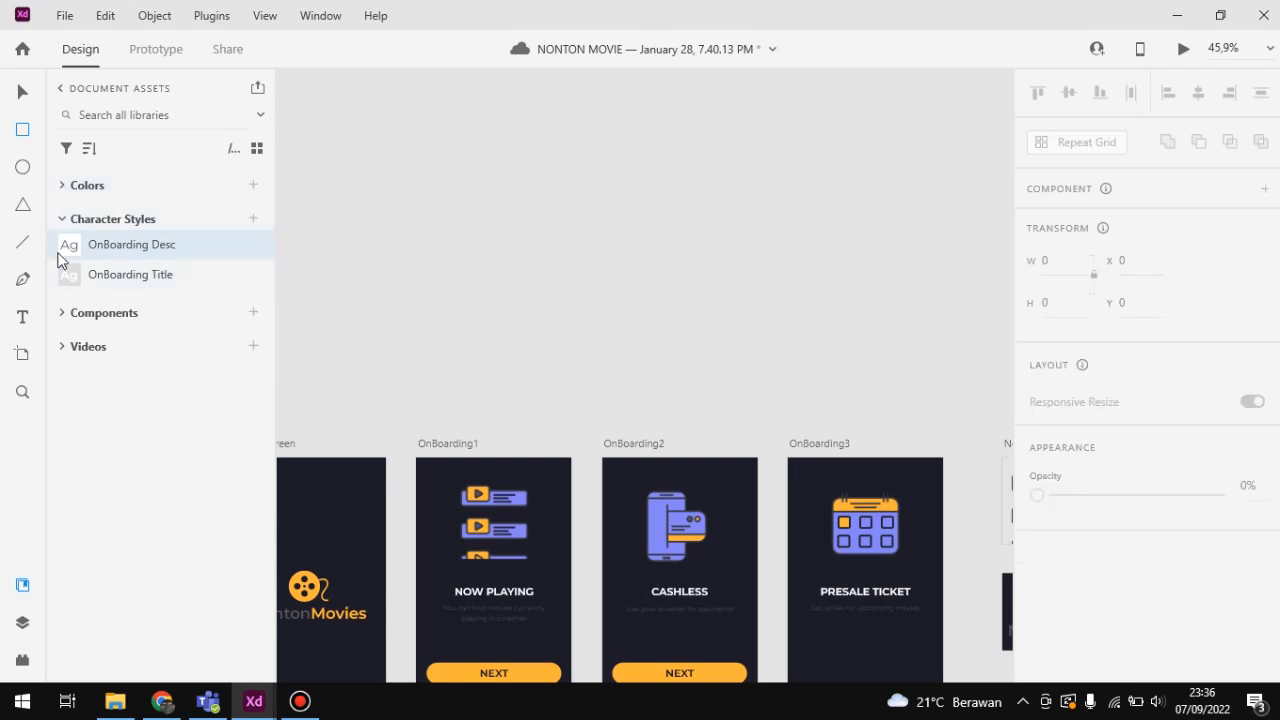
# Step: Add the sample text "asdaf" above the OnBoarding1 artboard and delete it
pyautogui.click(23, 316)
pyautogui.click(428, 237)
pyautogui.write('asdaf')
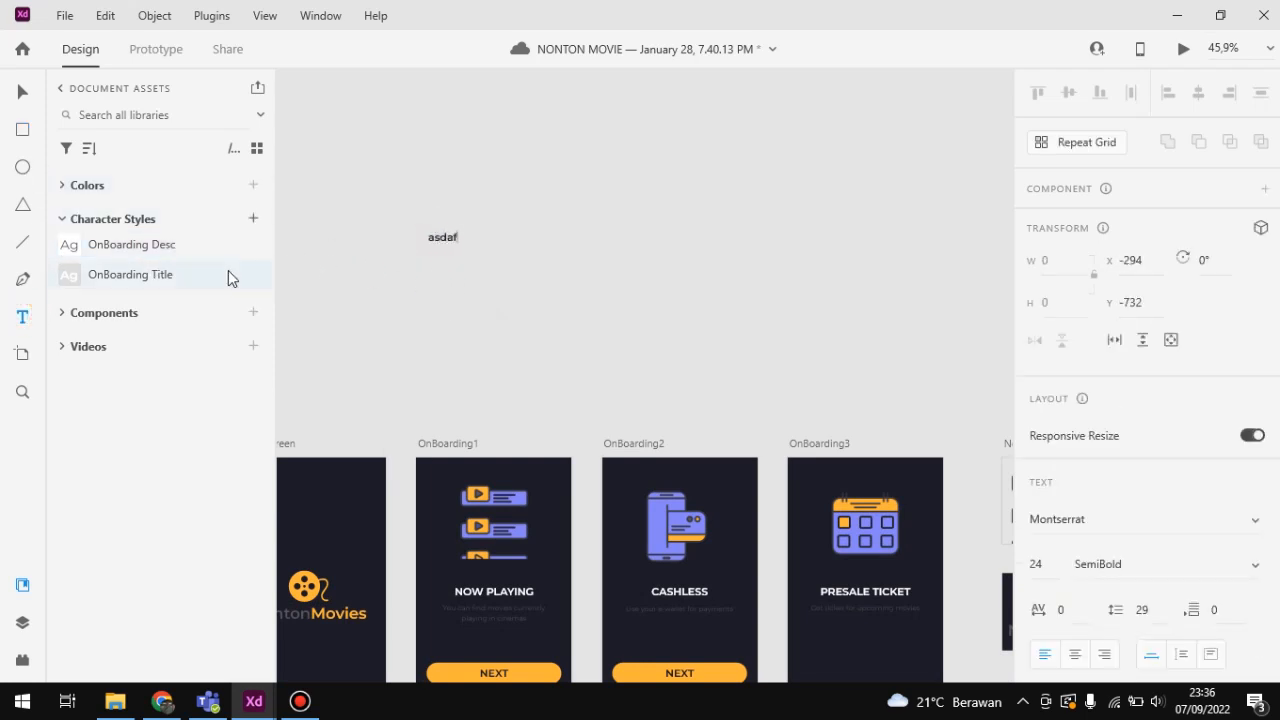
pyautogui.click(443, 240)
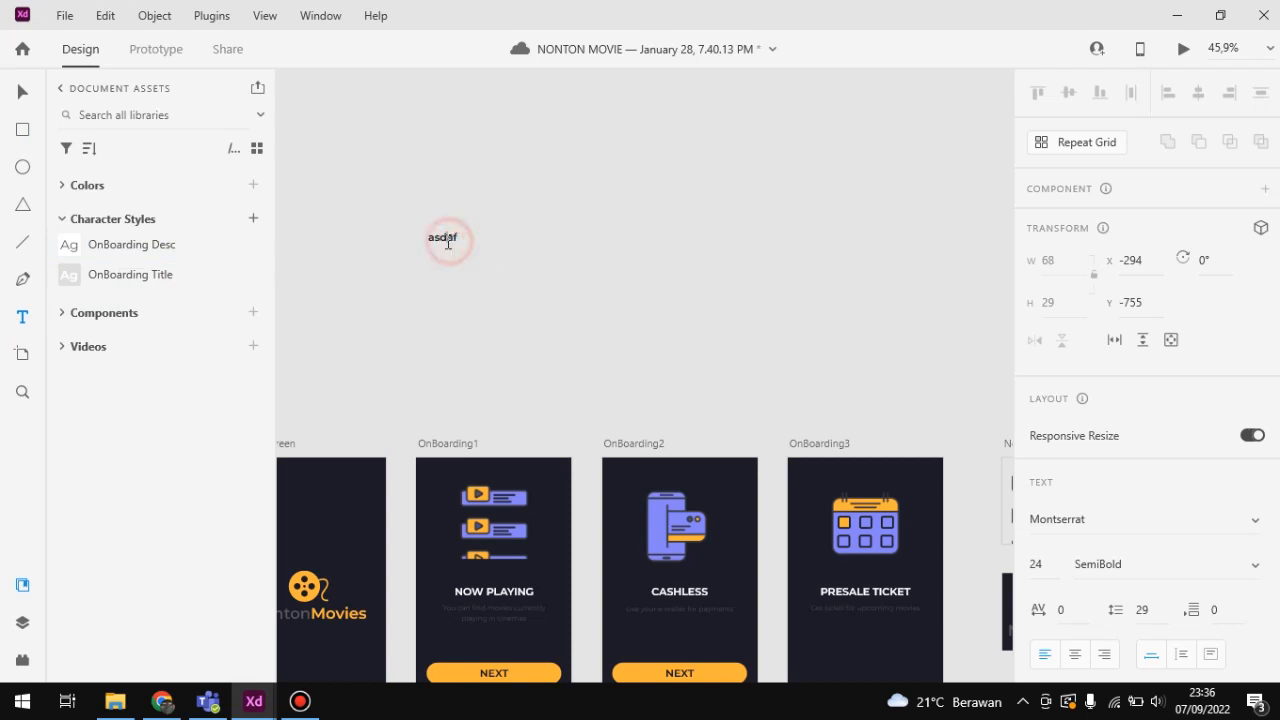
pyautogui.doubleClick(466, 240)
pyautogui.click(526, 289)
pyautogui.click(434, 237)
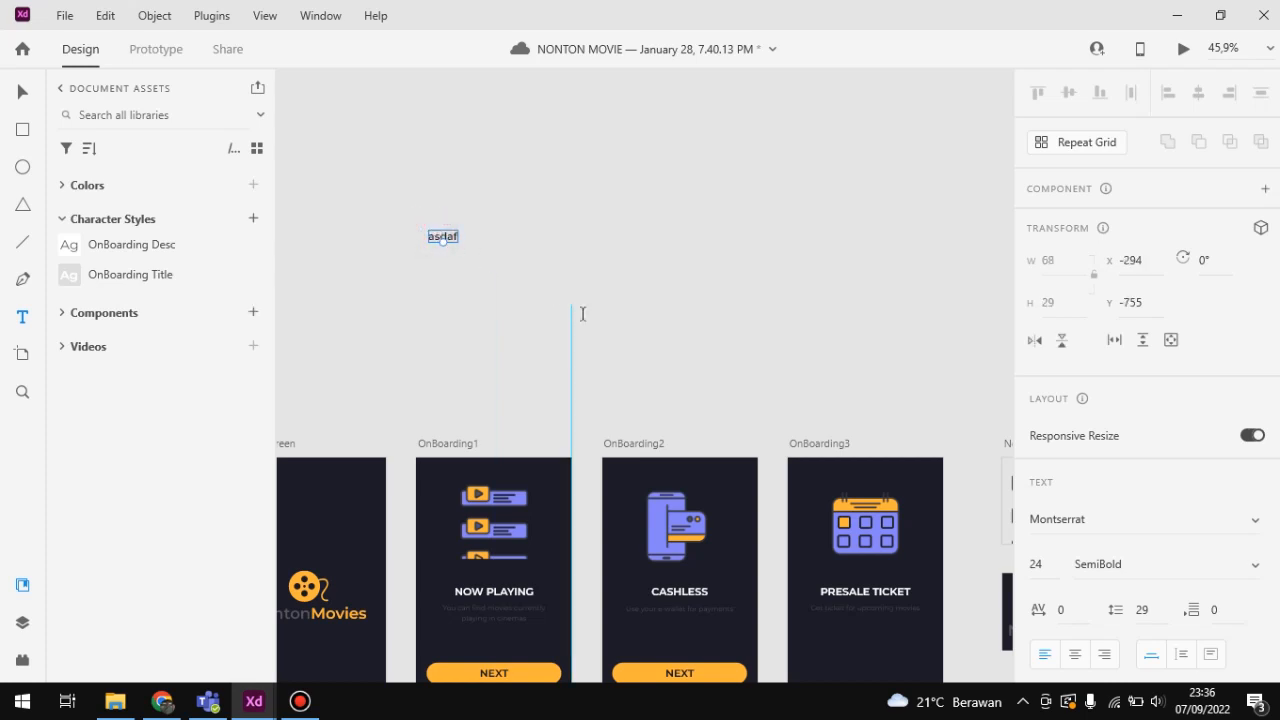
pyautogui.press('Delete')
# Step: Collapse the character styles and expand the document's saved components to examine them alongside the onboarding artboards
pyautogui.click(73, 221)
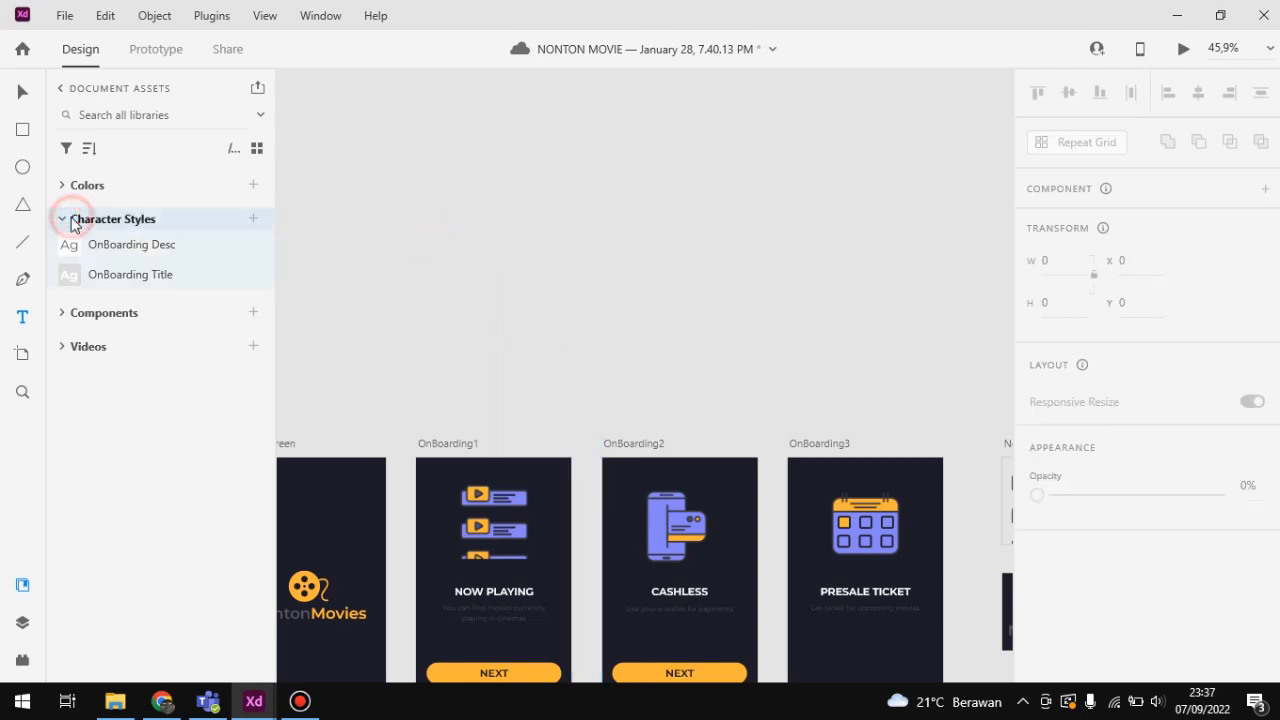
pyautogui.click(66, 224)
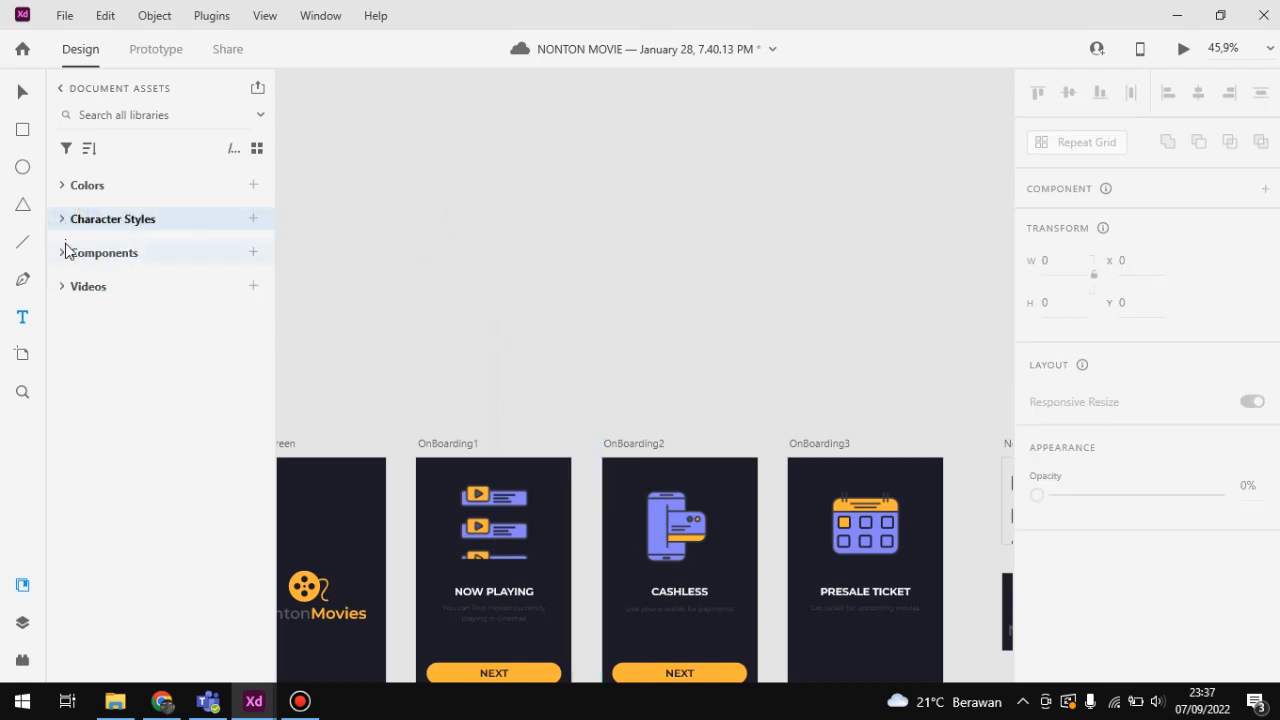
pyautogui.click(58, 253)
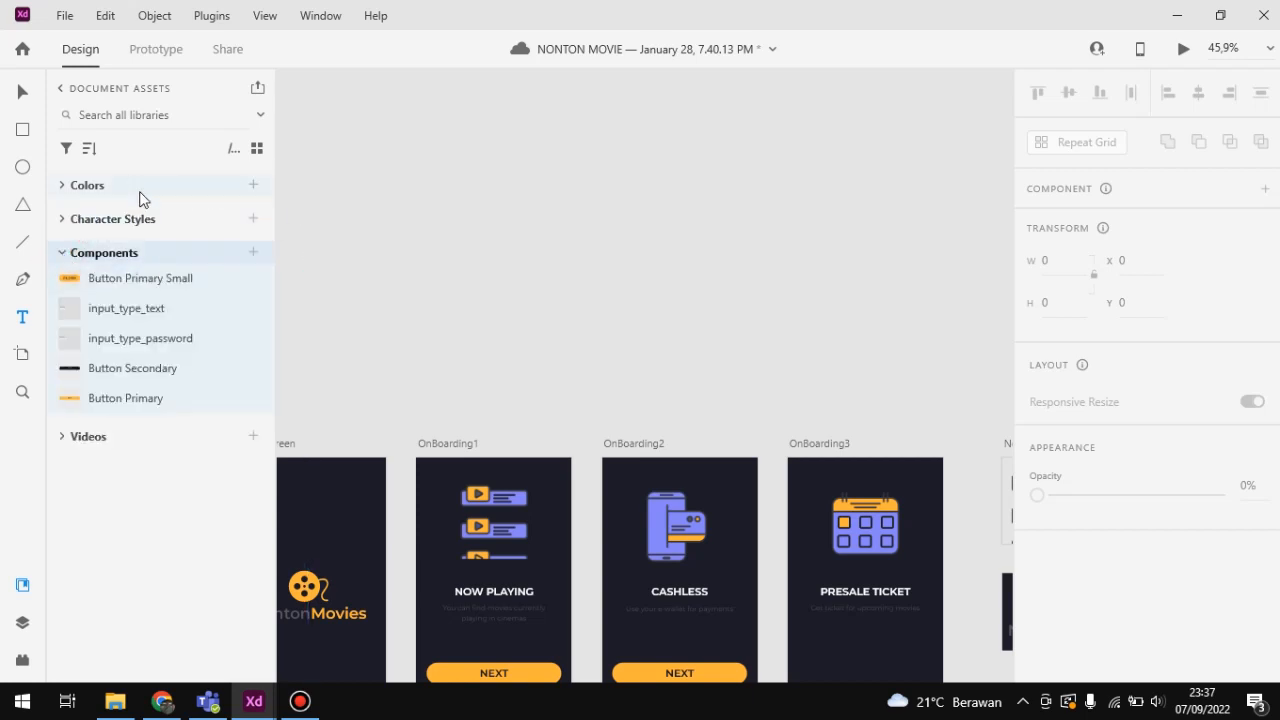
pyautogui.scroll(-1, 329, 310)
pyautogui.scroll(-3, 329, 310)
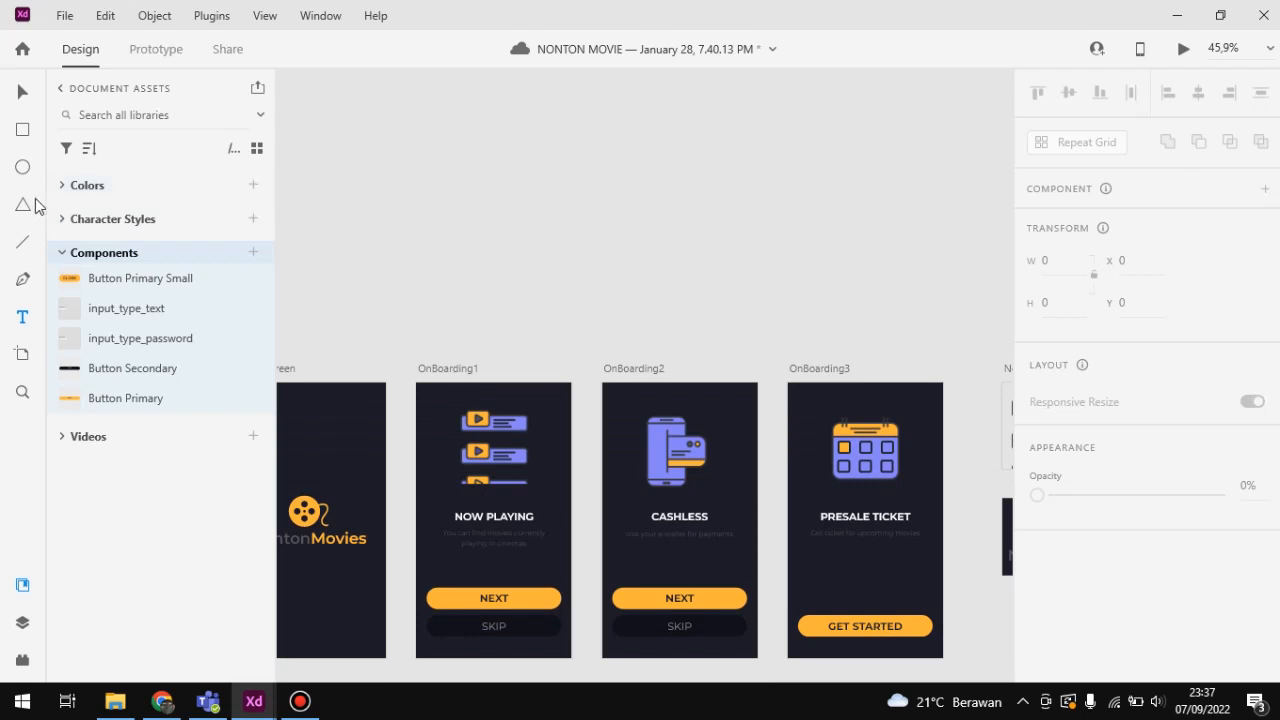
# Step: Draw a rectangle about 416 × 87 above the artboards, with a corner radius of 20 and no border
pyautogui.click(21, 131)
pyautogui.moveTo(349, 170); pyautogui.dragTo(530, 208)
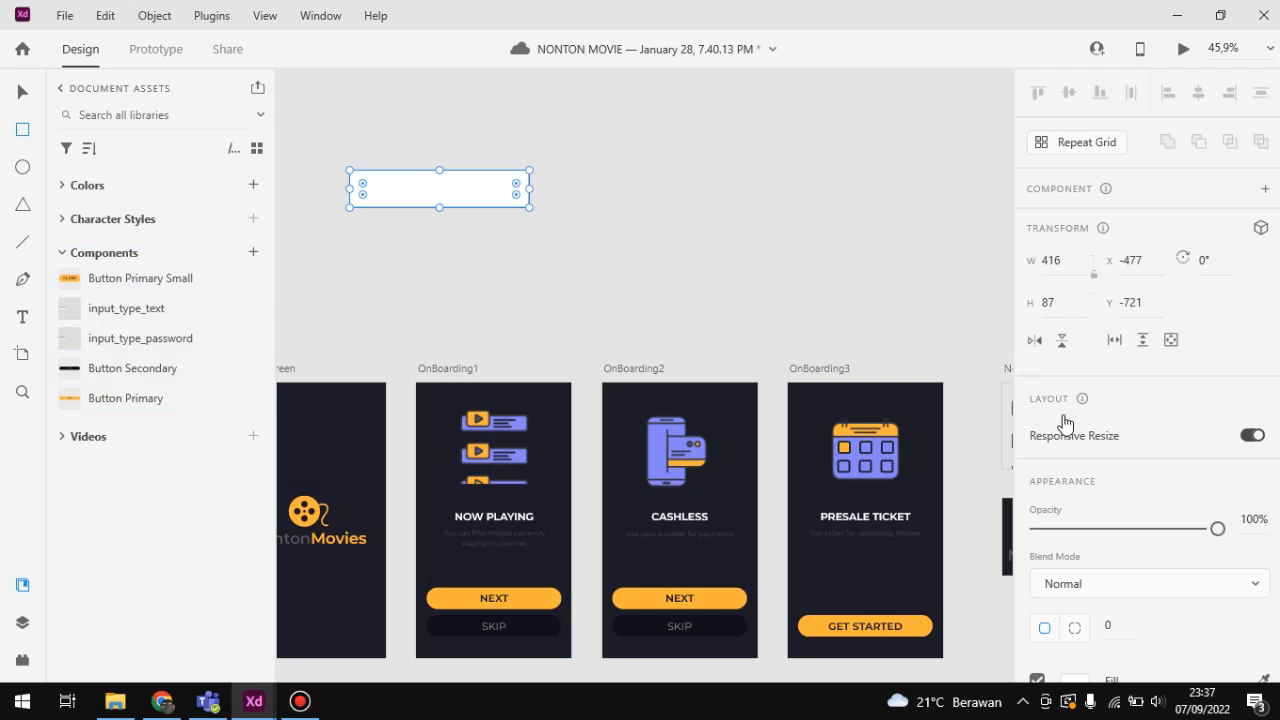
pyautogui.scroll(-5, 1063, 423)
pyautogui.click(1110, 172)
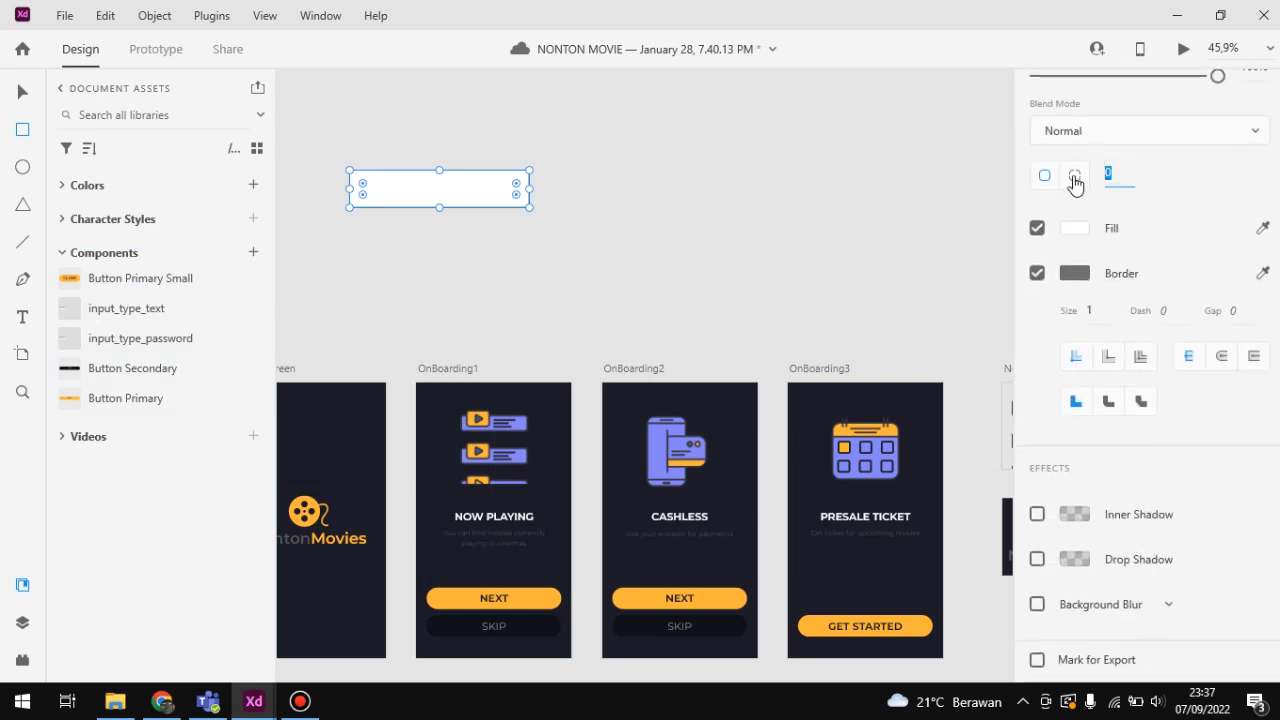
pyautogui.write('20')
pyautogui.press('Return')
pyautogui.click(1037, 273)
pyautogui.scroll(3, 1040, 274)
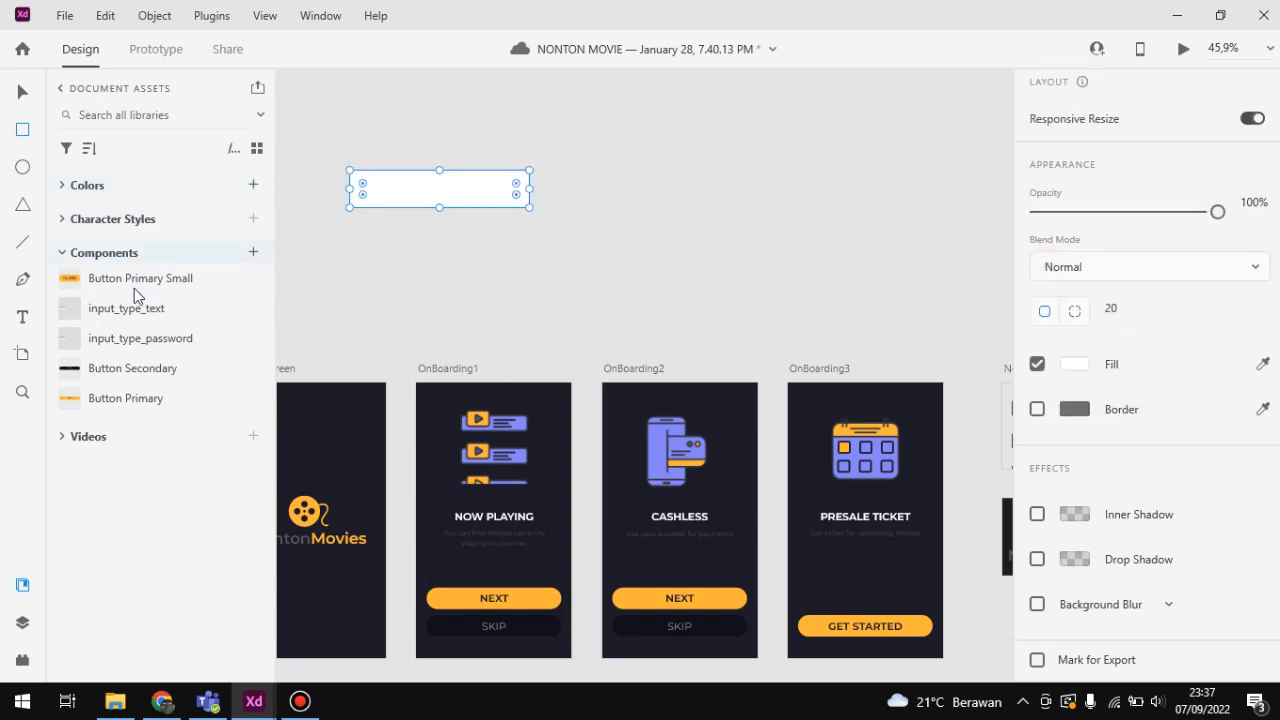
# Step: Fill the rounded rectangle with the saved color #1C1C27 and deselect it
pyautogui.click(100, 185)
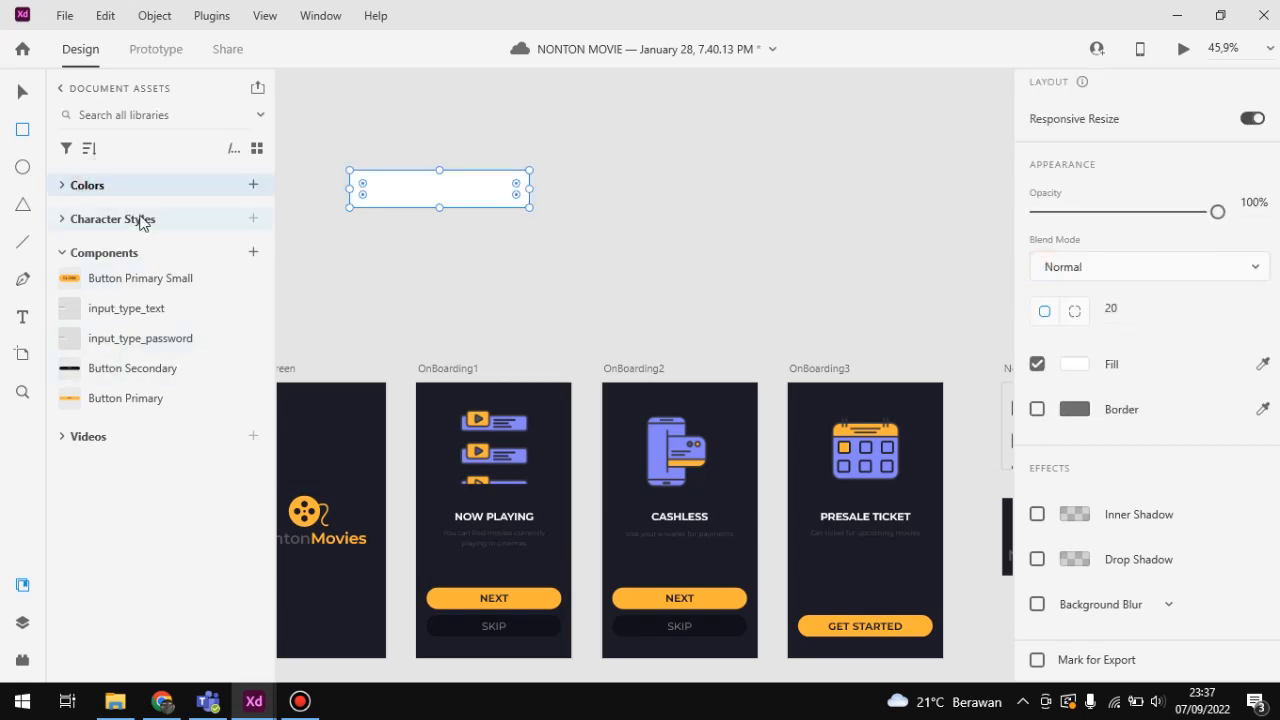
pyautogui.click(61, 187)
pyautogui.click(124, 240)
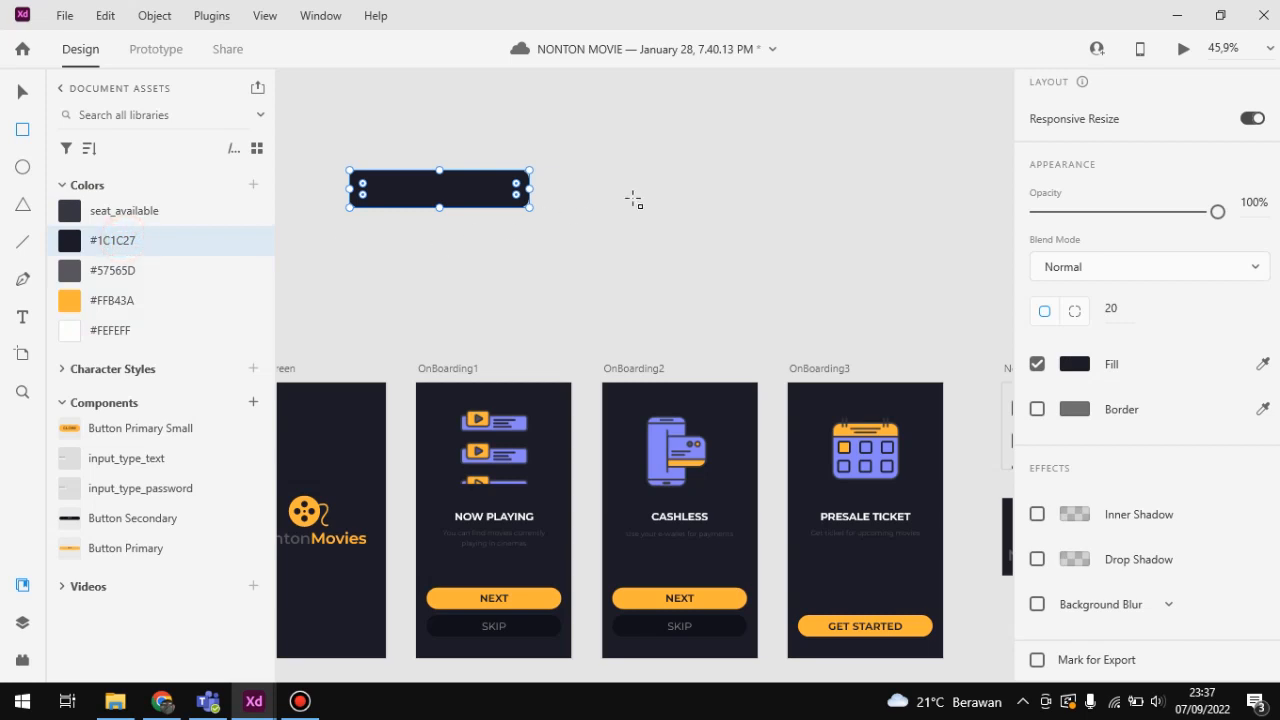
pyautogui.click(24, 93)
pyautogui.click(577, 180)
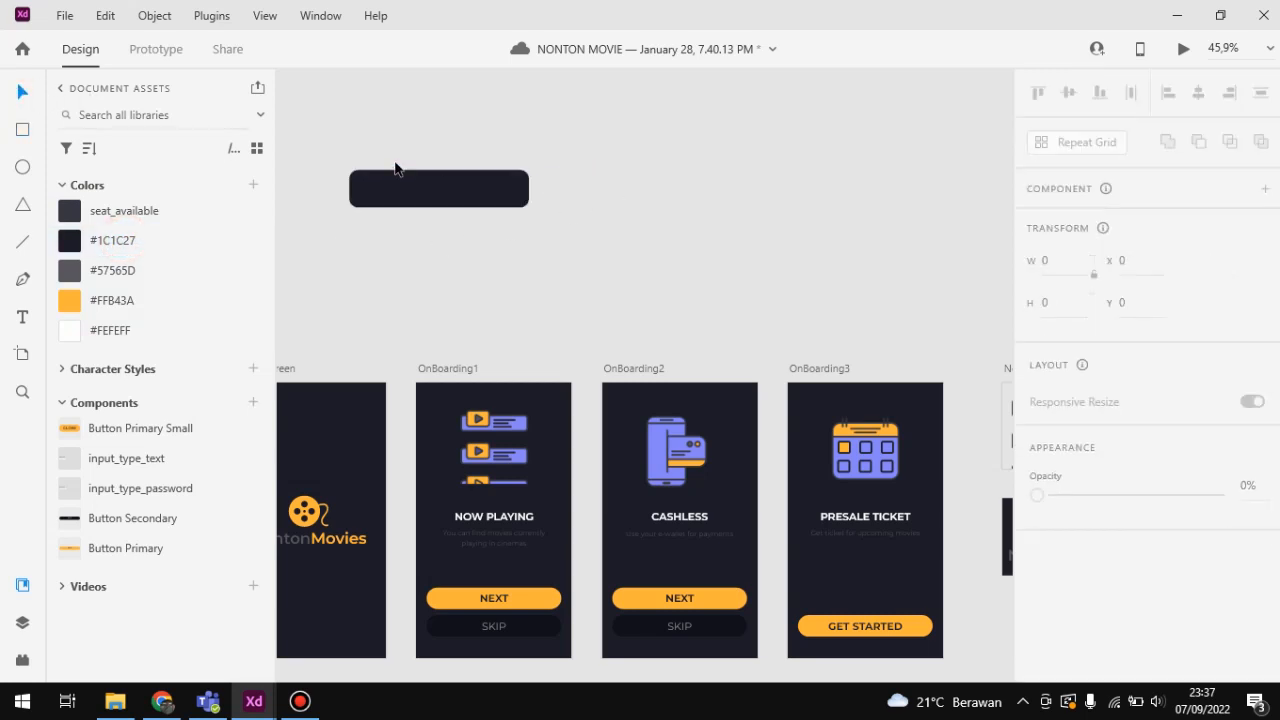
# Step: Add the text "BUTTON" on the dark rounded rectangle in the saved color #FEFEFF
pyautogui.scroll(1, 394, 165)
pyautogui.scroll(2, 395, 162)
pyautogui.click(23, 318)
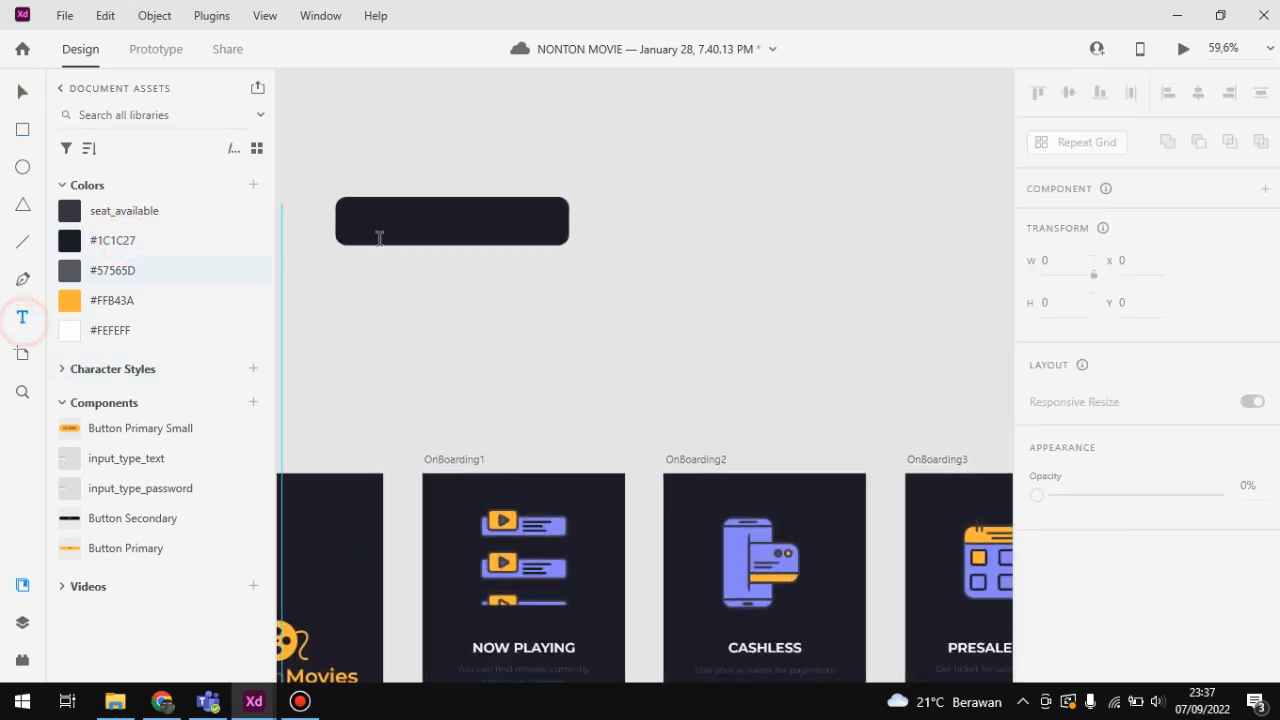
pyautogui.click(431, 220)
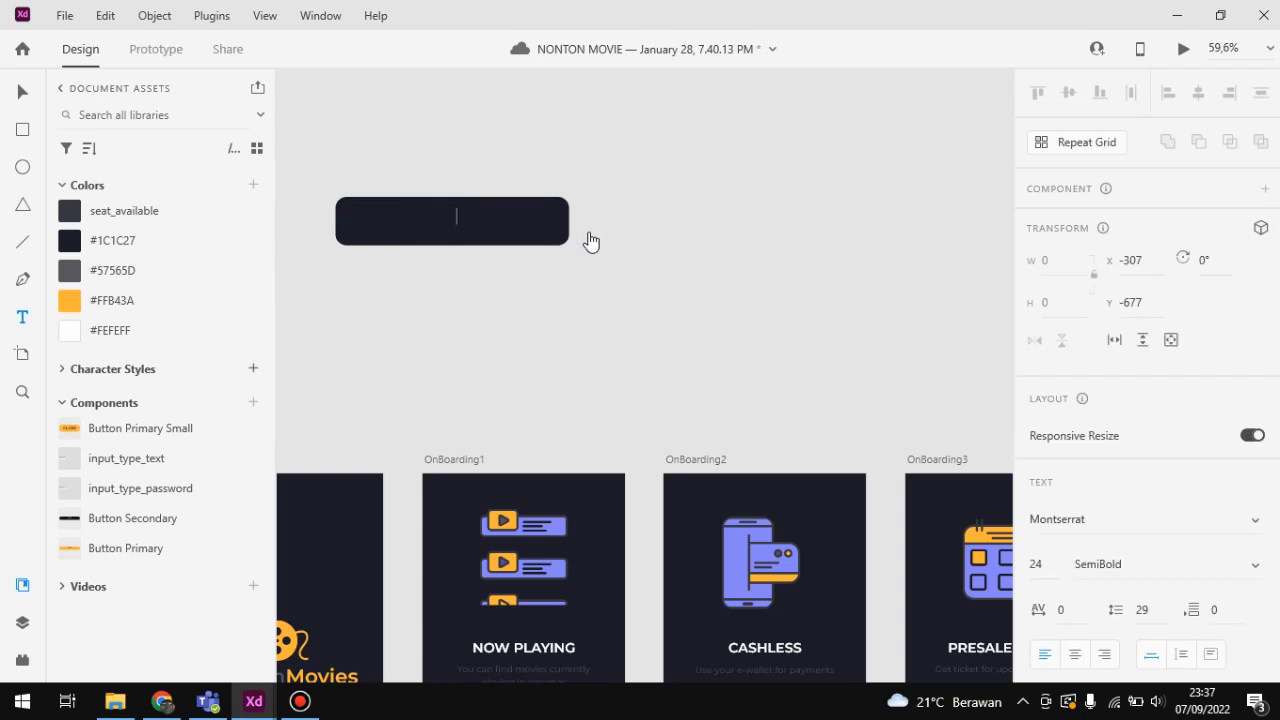
pyautogui.write('Button')
pyautogui.hotkey('ctrl', 'a')
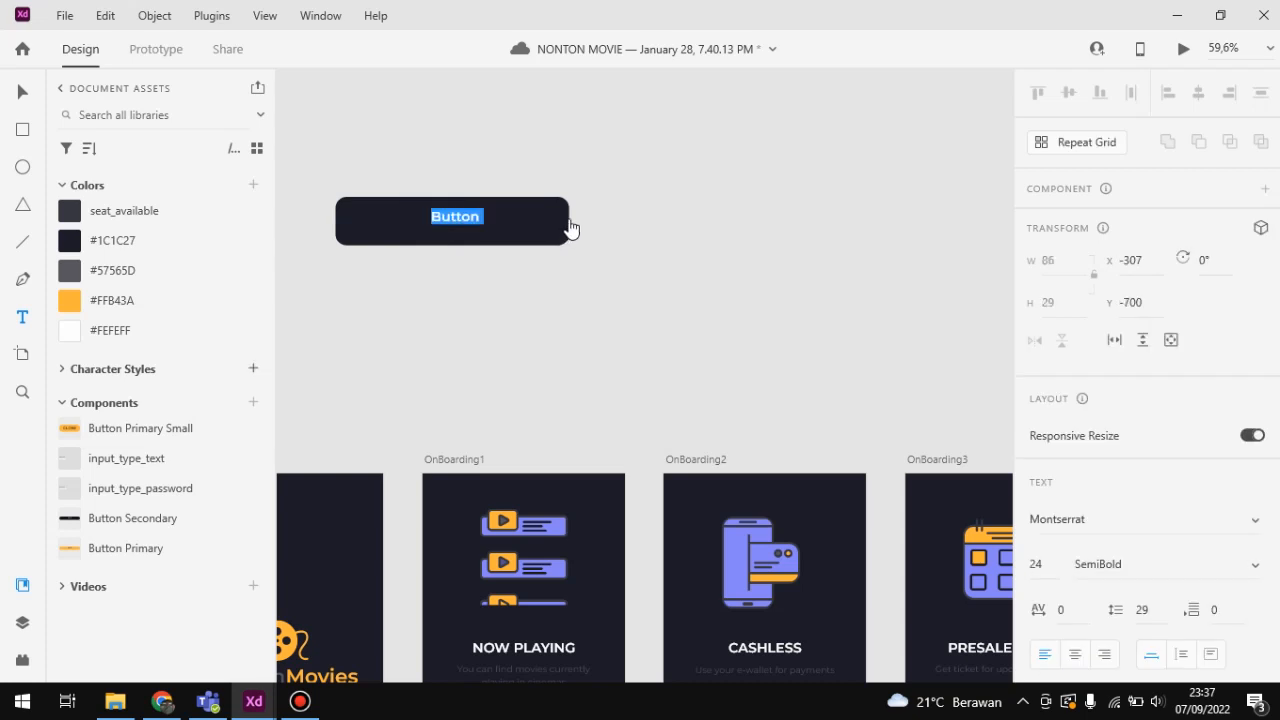
pyautogui.click(87, 331)
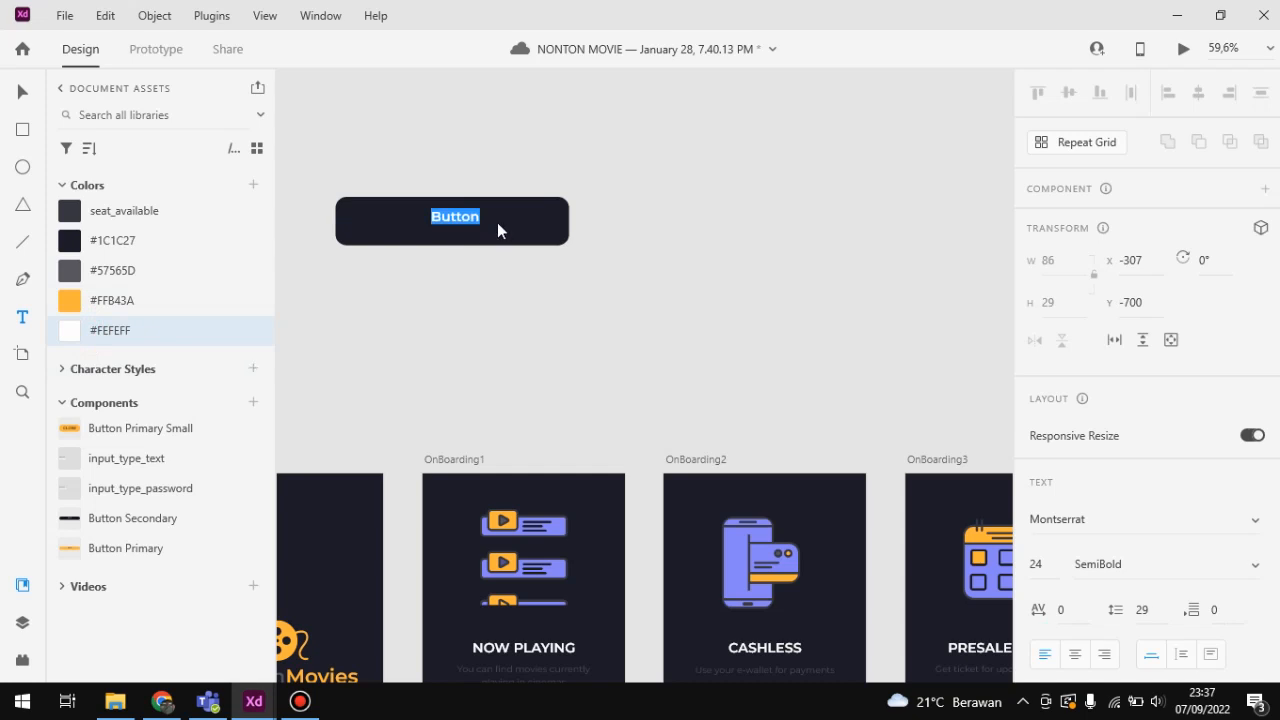
pyautogui.write('BUTTON')
pyautogui.press('Escape')
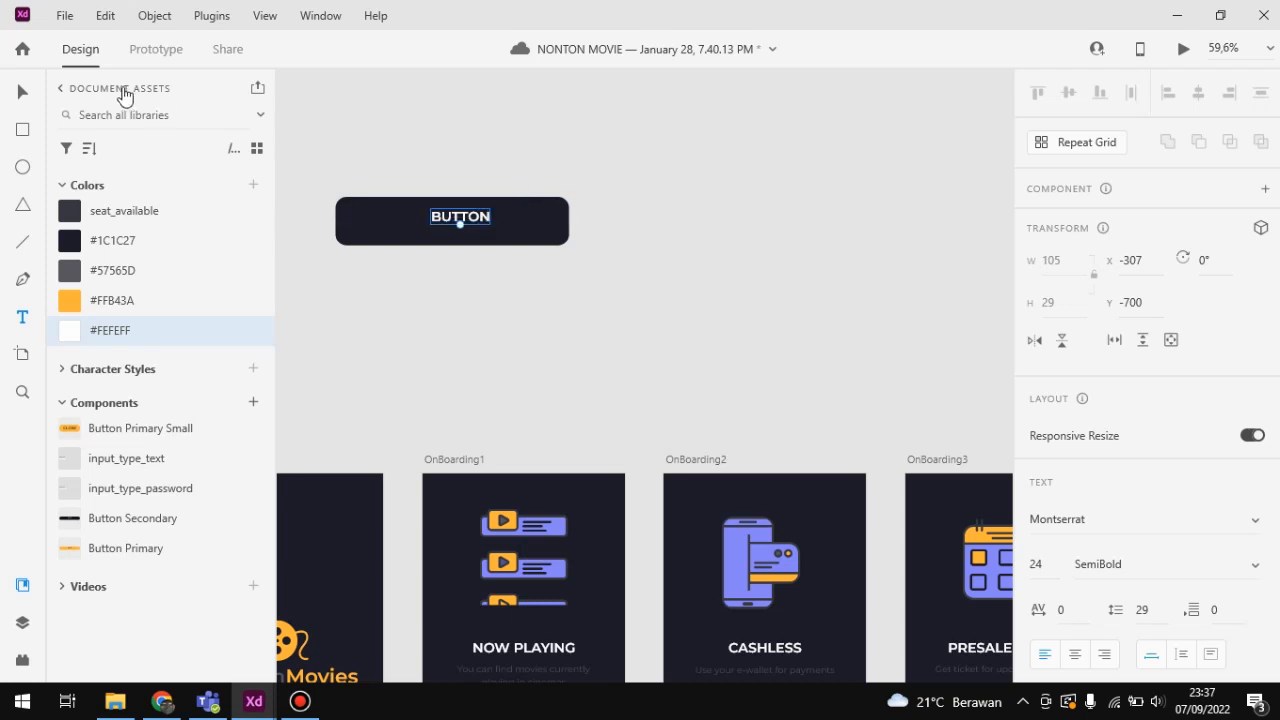
# Step: Center the BUTTON text on the dark rounded rectangle and deselect it
pyautogui.click(22, 92)
pyautogui.moveTo(484, 211)
pyautogui.mouseDown()
pyautogui.moveTo(460, 225)
pyautogui.moveTo(475, 217)
pyautogui.mouseUp()
pyautogui.click(628, 241)
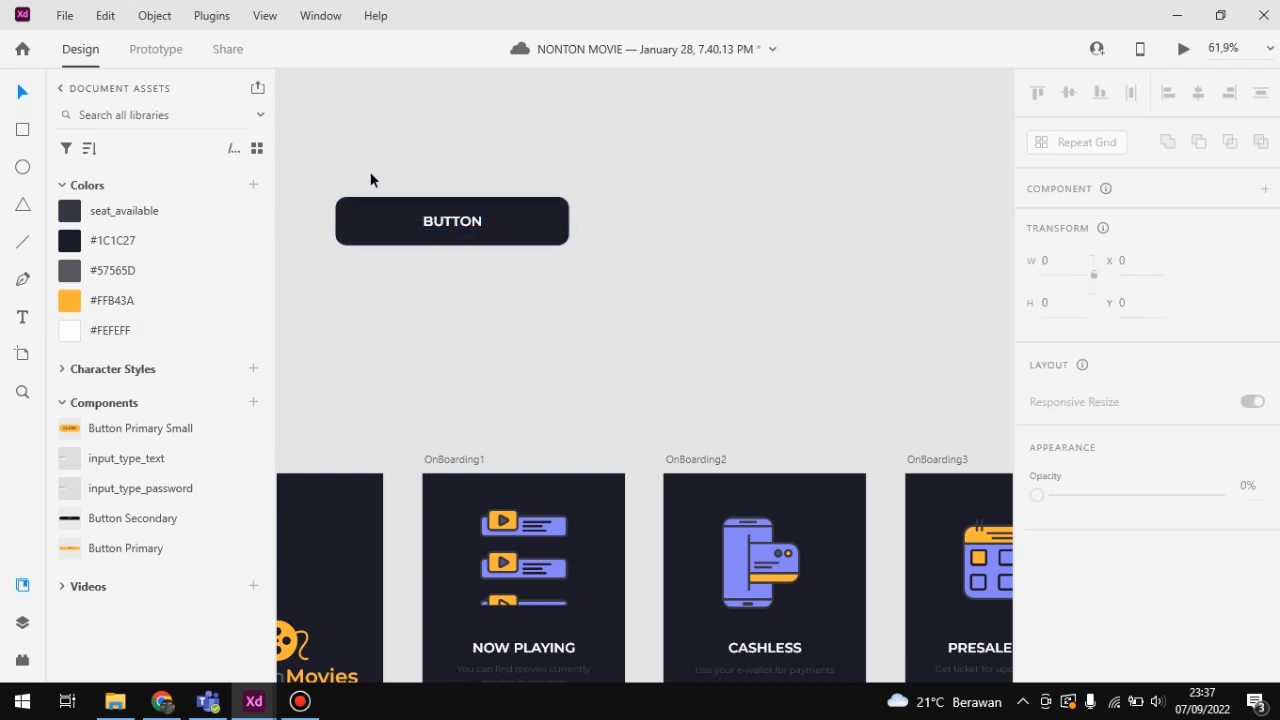
# Step: Look over the app's artboards from onboarding to profile, examining how the same button designs are reused across screens
pyautogui.scroll(4, 370, 171)
pyautogui.scroll(-5, 409, 178)
pyautogui.moveTo(446, 298); pyautogui.dragTo(523, 394)
pyautogui.scroll(4, 523, 314)
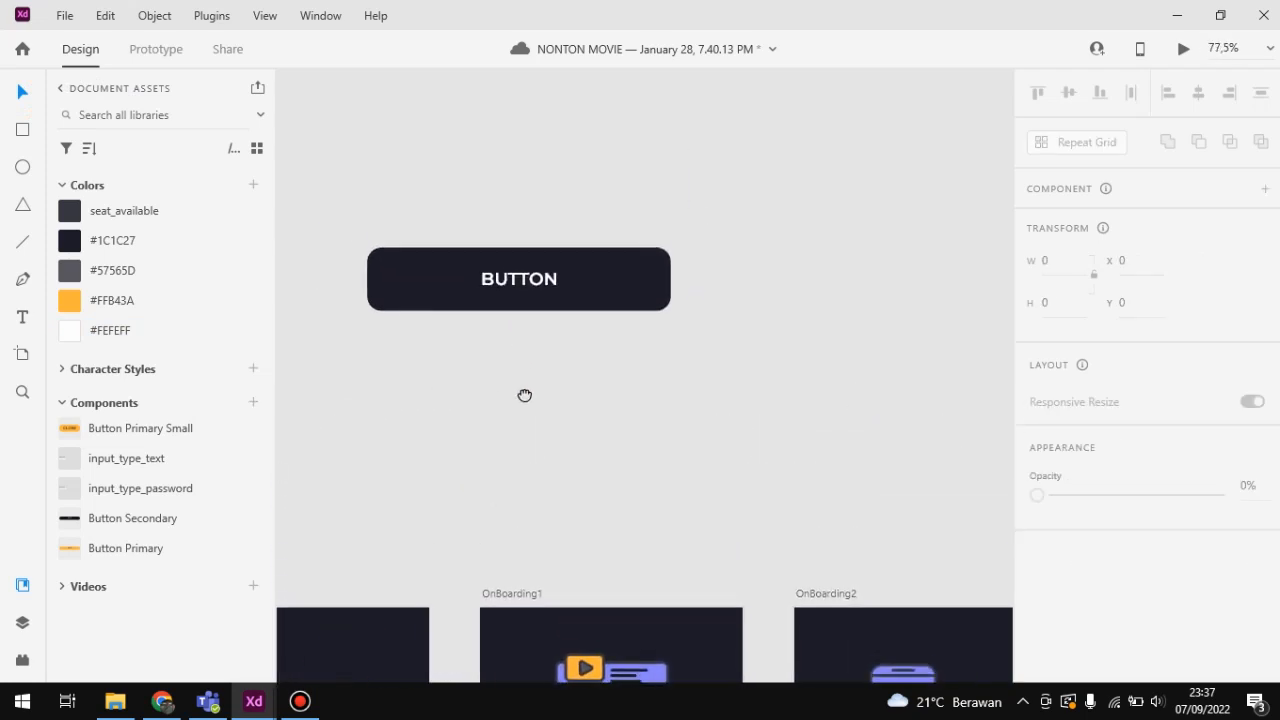
pyautogui.scroll(-4, 523, 389)
pyautogui.scroll(-3, 523, 391)
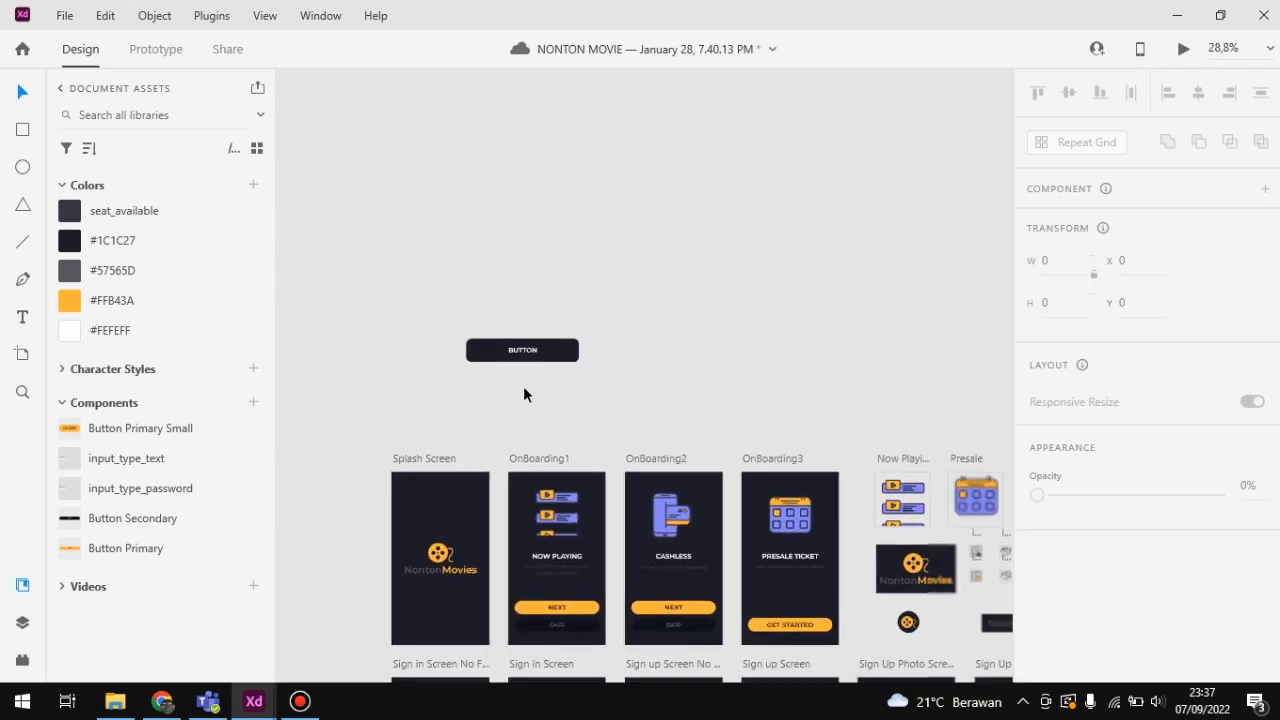
pyautogui.scroll(-2, 603, 637)
pyautogui.scroll(5, 540, 585)
pyautogui.scroll(4, 540, 585)
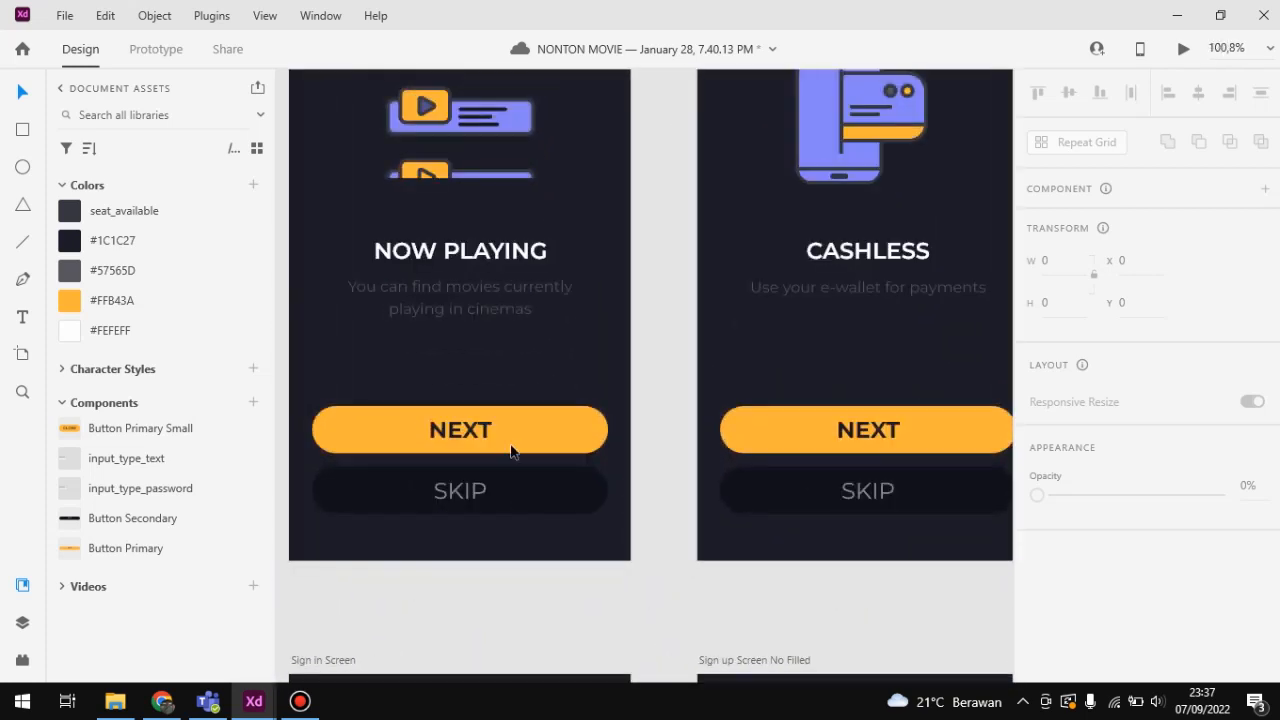
pyautogui.scroll(-2, 757, 429)
pyautogui.scroll(-2, 793, 542)
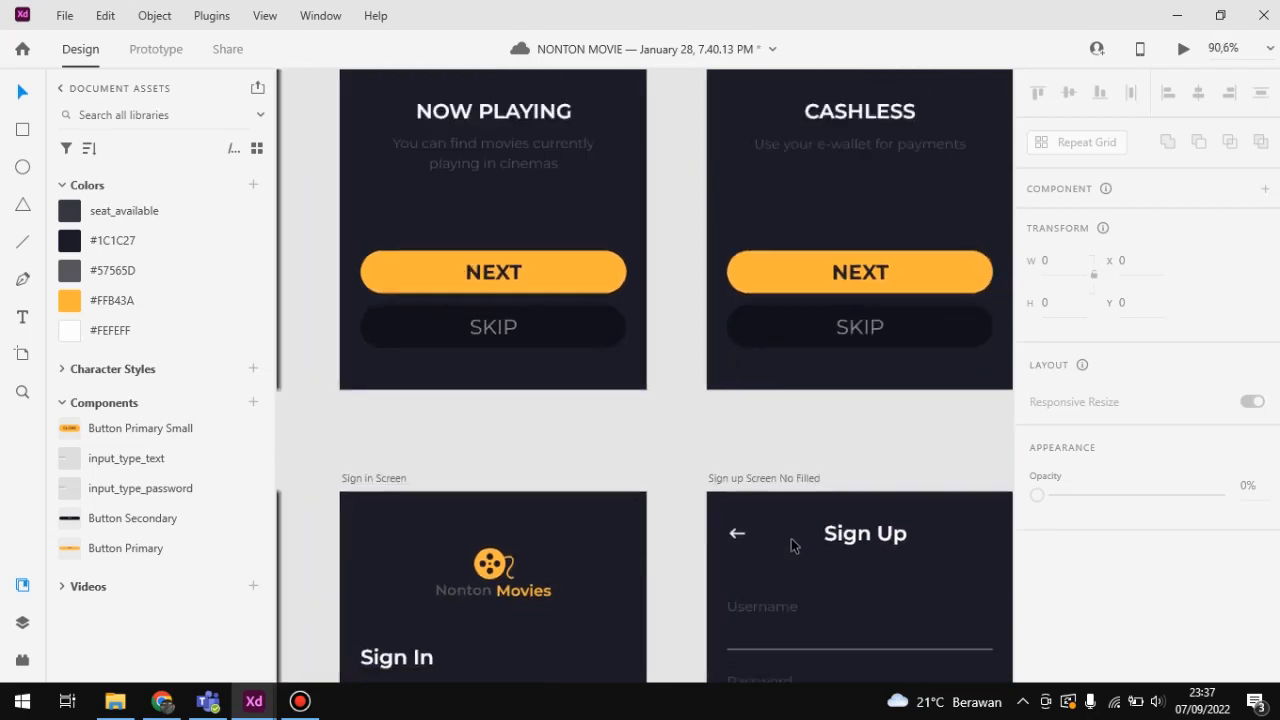
pyautogui.scroll(-6, 793, 542)
pyautogui.scroll(-5, 681, 345)
pyautogui.scroll(5, 681, 345)
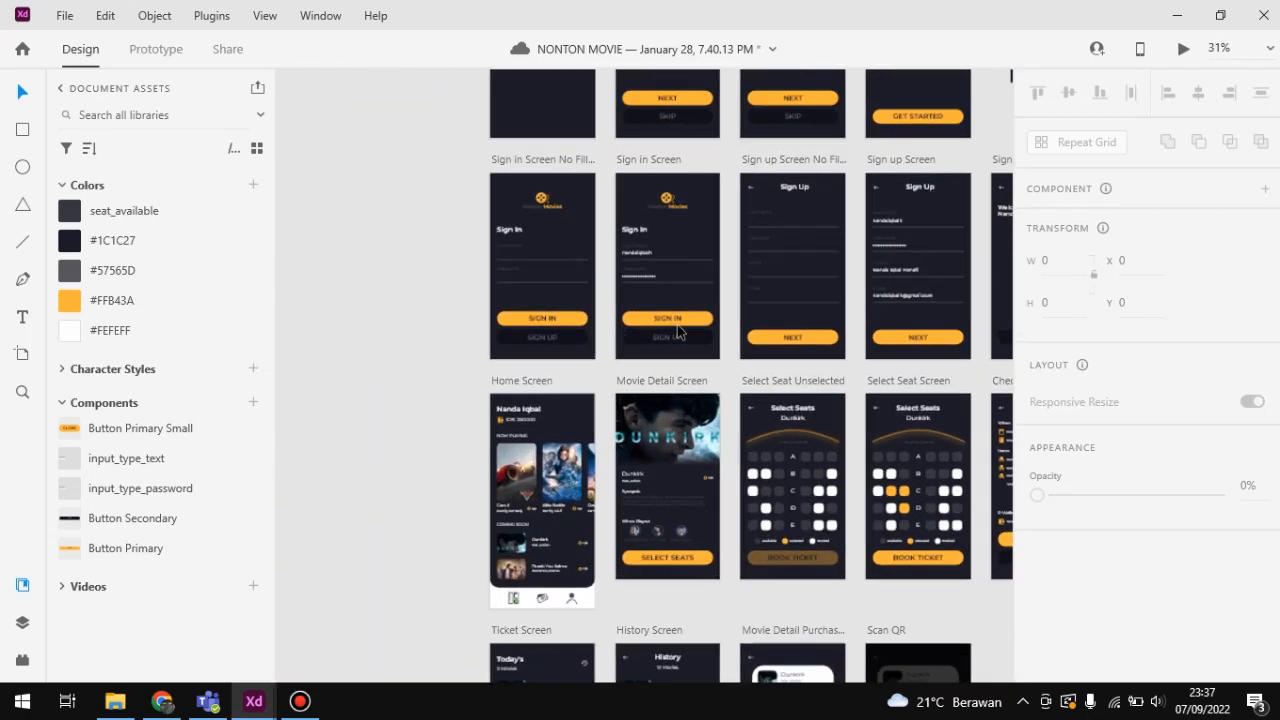
pyautogui.scroll(-1, 670, 329)
pyautogui.scroll(-3, 670, 331)
pyautogui.scroll(-3, 717, 523)
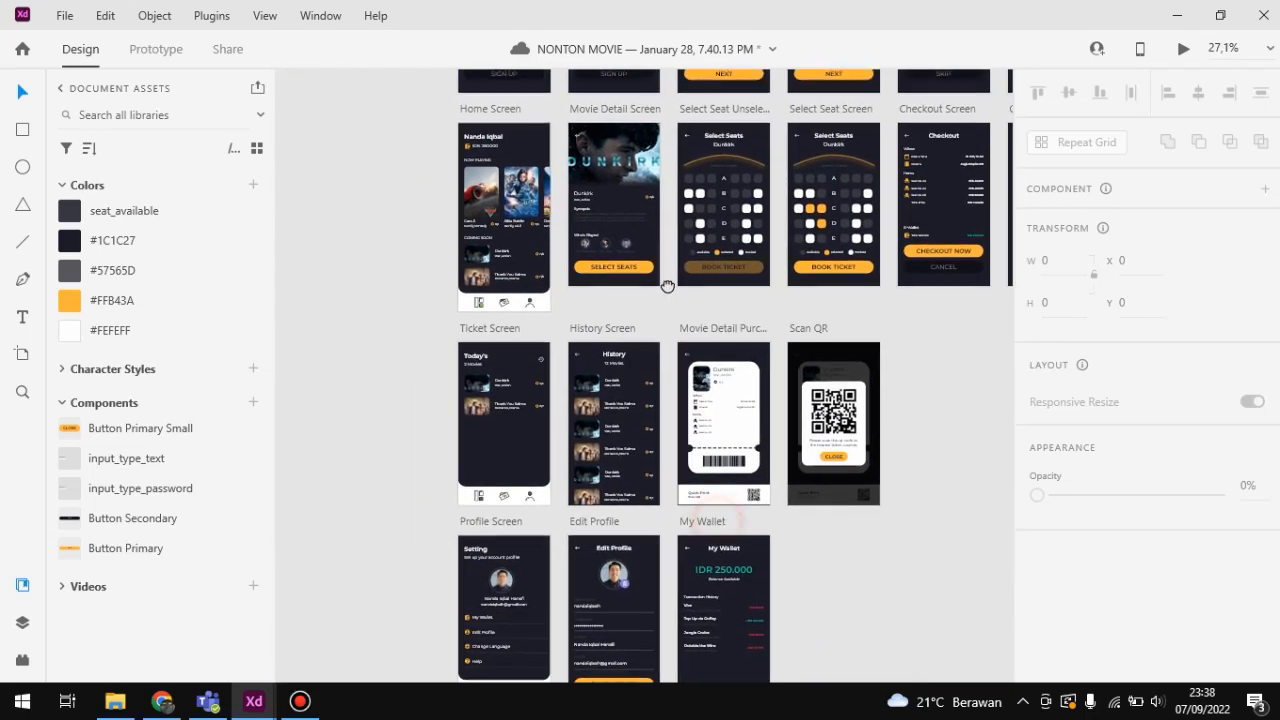
pyautogui.scroll(2, 623, 271)
pyautogui.scroll(4, 623, 271)
pyautogui.moveTo(631, 328); pyautogui.dragTo(509, 683)
pyautogui.scroll(-6, 631, 218)
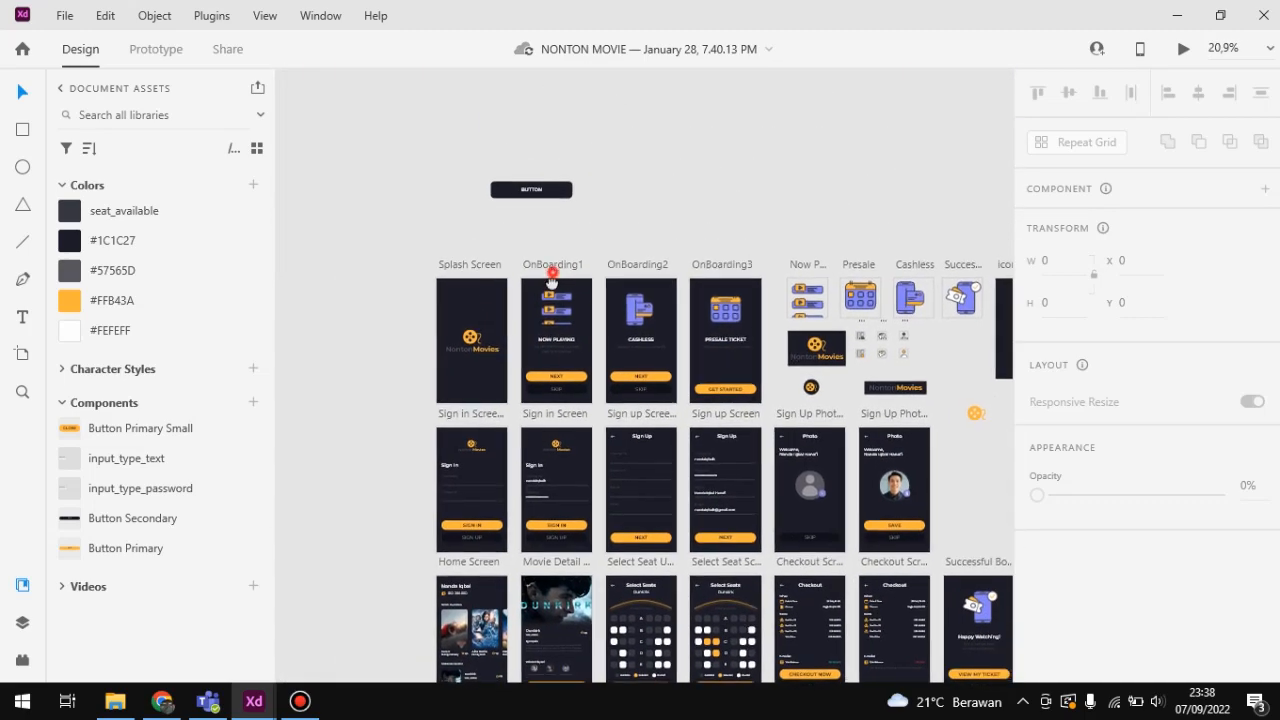
# Step: Turn the dark rounded rectangle and its BUTTON text above the artboards into one component and deselect it
pyautogui.moveTo(551, 280); pyautogui.dragTo(562, 410)
pyautogui.scroll(6, 565, 326)
pyautogui.moveTo(463, 200); pyautogui.dragTo(549, 237)
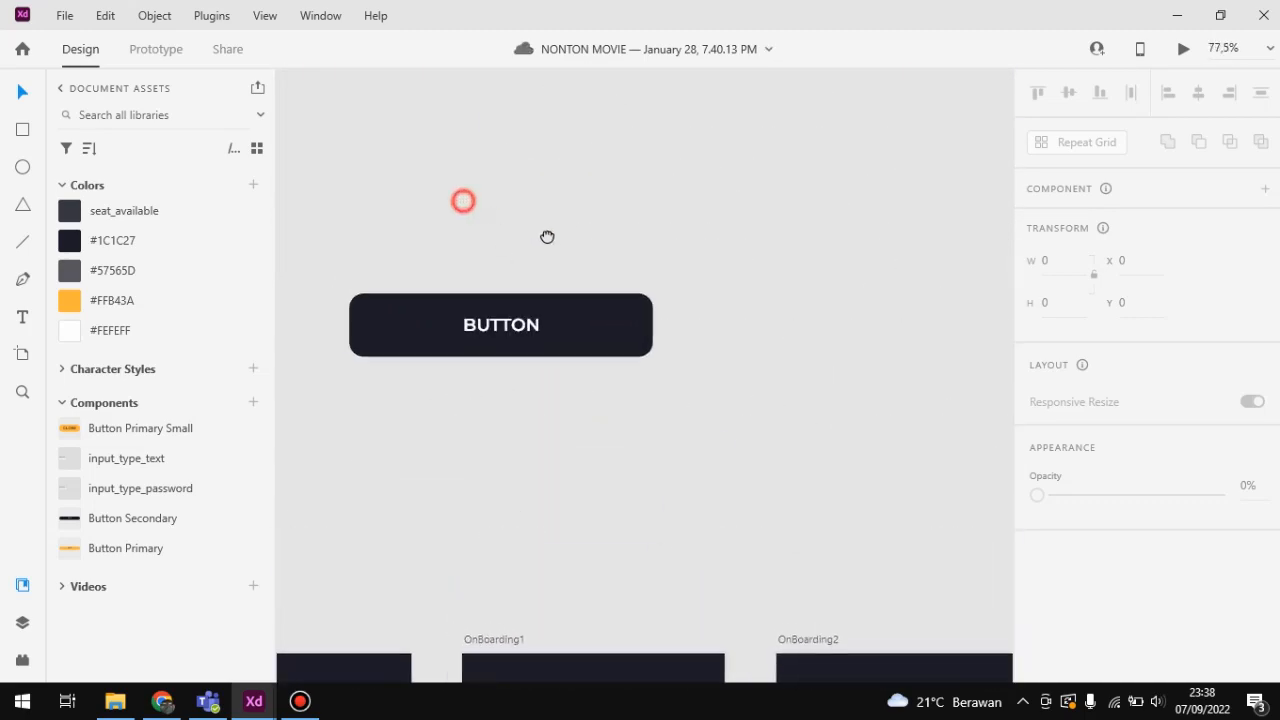
pyautogui.scroll(-2, 553, 235)
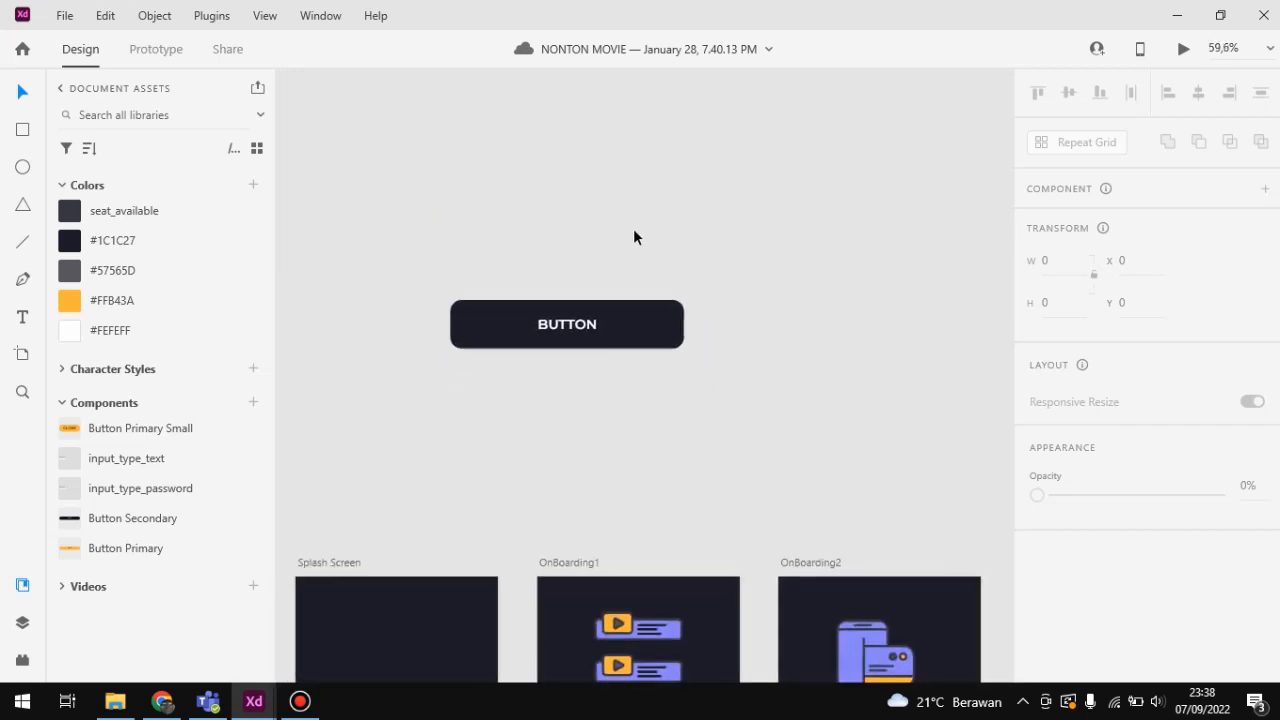
pyautogui.moveTo(419, 211); pyautogui.dragTo(719, 407)
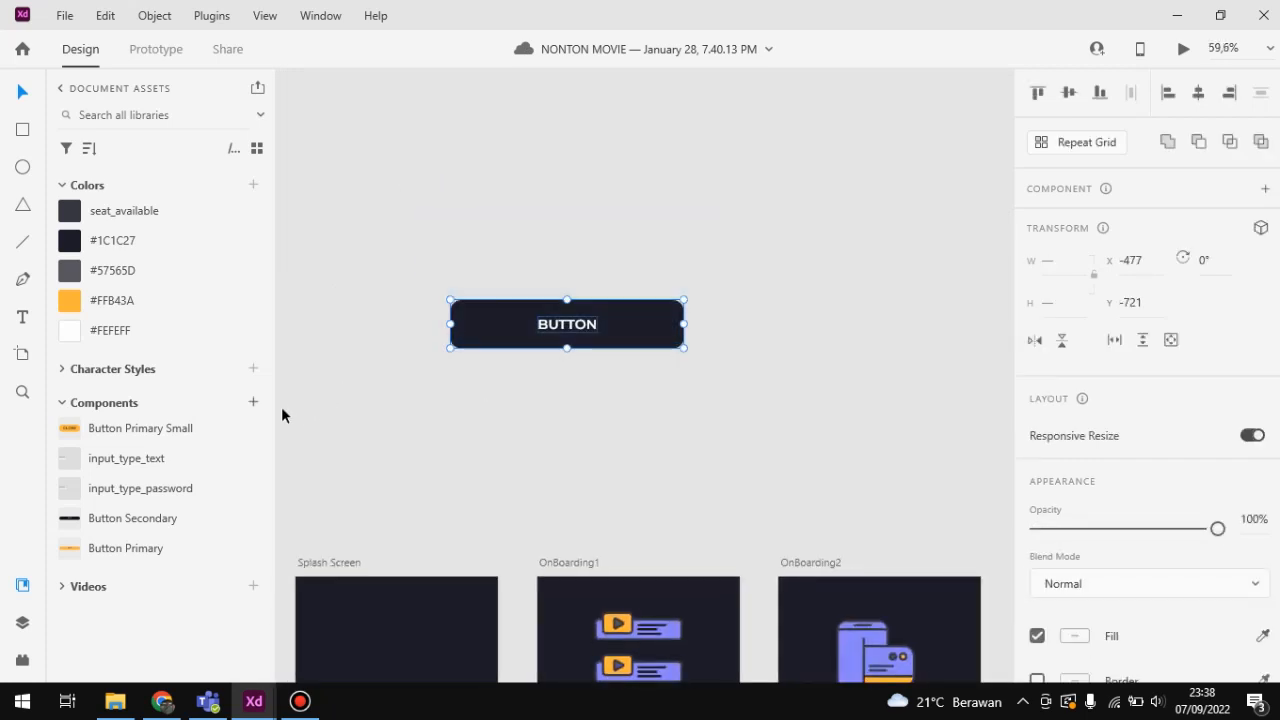
pyautogui.click(256, 405)
pyautogui.click(391, 384)
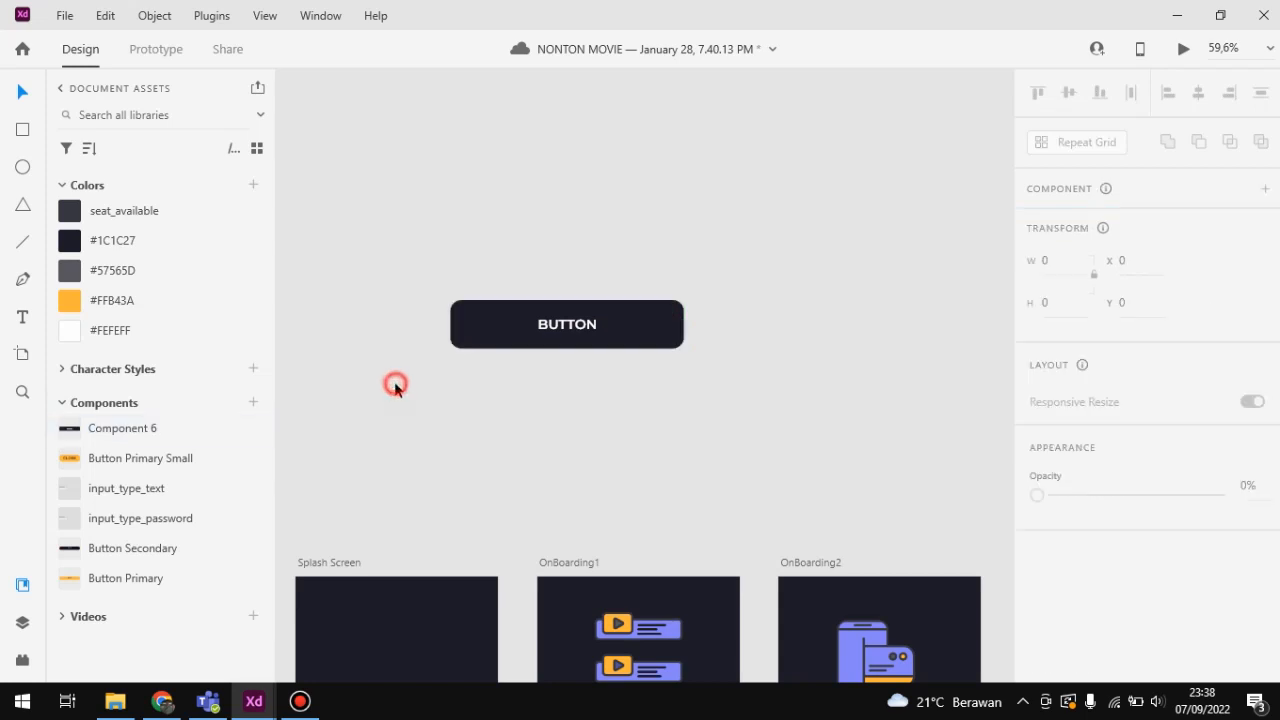
# Step: Place two instances of the new Component 6 on the empty canvas beside the main button
pyautogui.moveTo(511, 414); pyautogui.dragTo(403, 343)
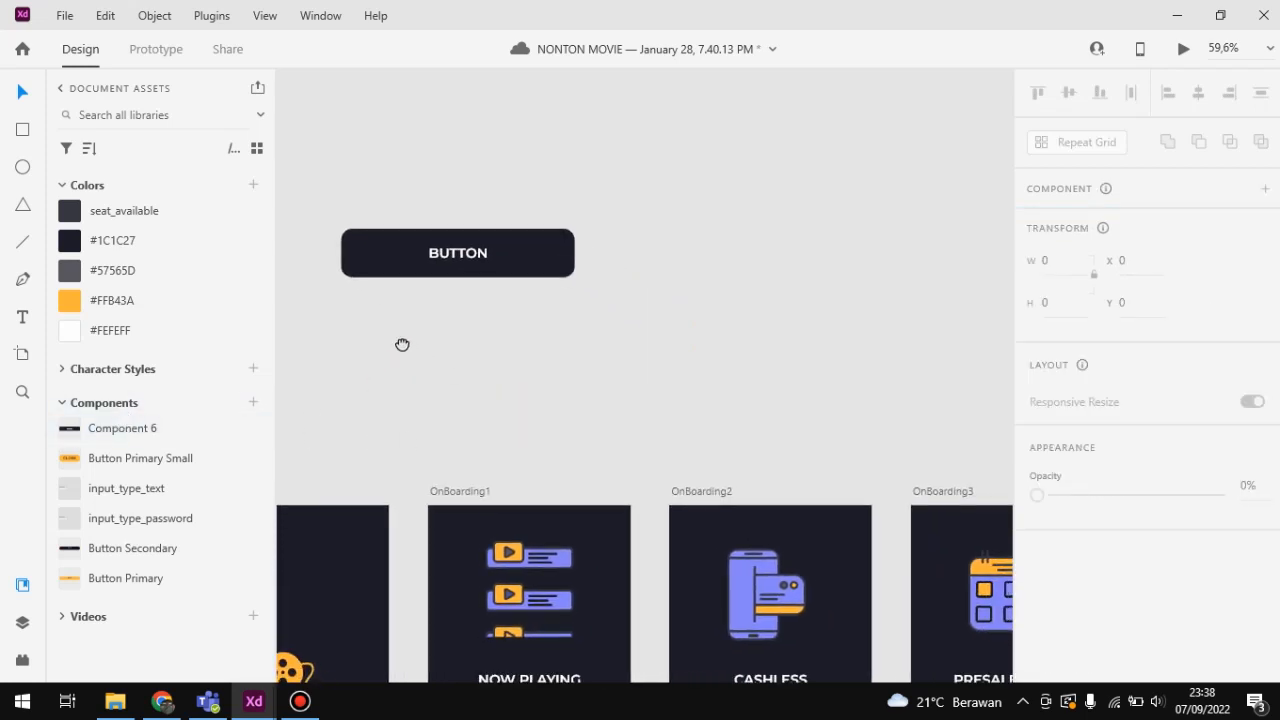
pyautogui.moveTo(143, 437); pyautogui.dragTo(752, 335)
pyautogui.click(808, 249)
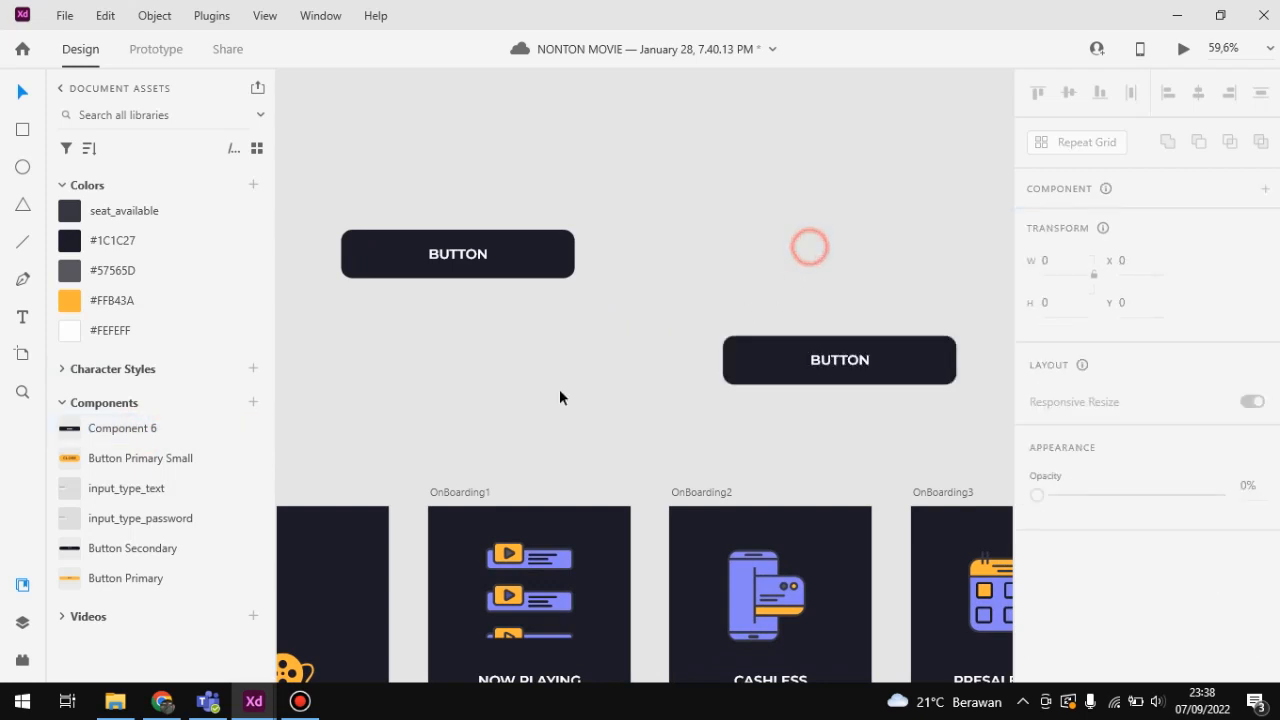
pyautogui.click(145, 428)
pyautogui.moveTo(145, 428); pyautogui.dragTo(846, 182)
# Step: Change the text of the lower button instance to "SIGN IN" and deselect it
pyautogui.click(840, 362)
pyautogui.doubleClick(840, 362)
pyautogui.doubleClick(840, 362)
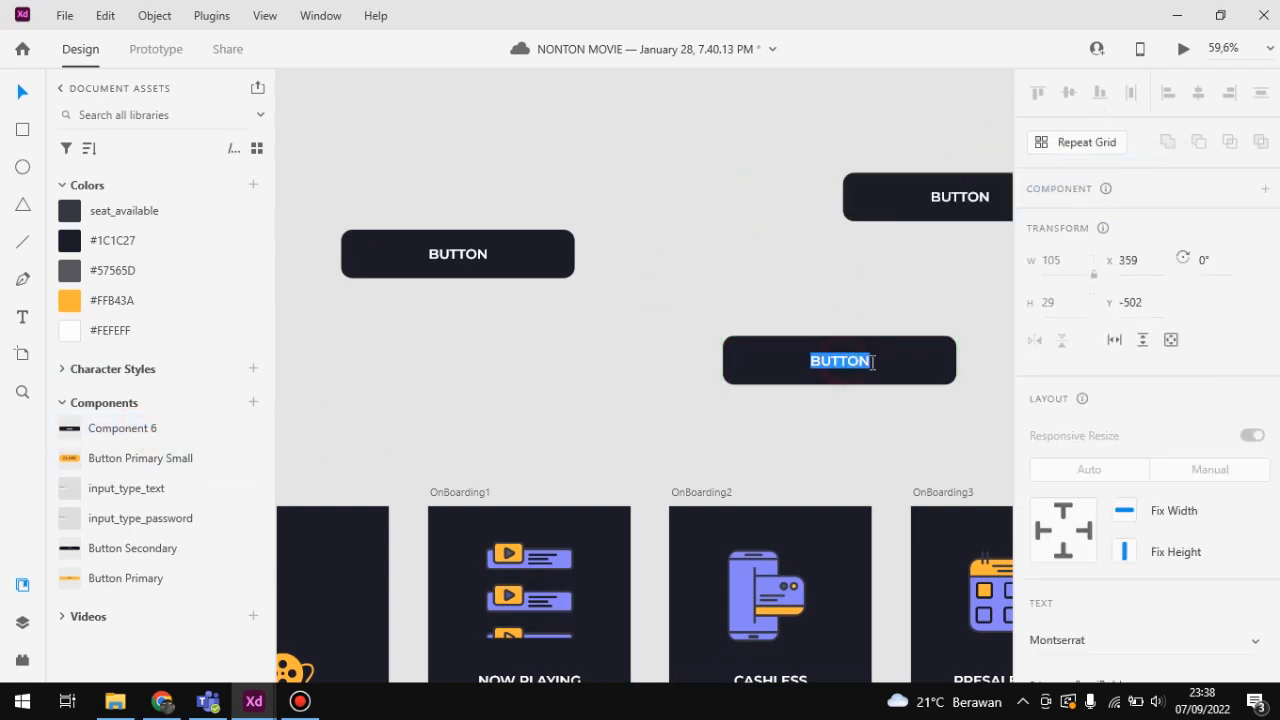
pyautogui.write('SIGN')
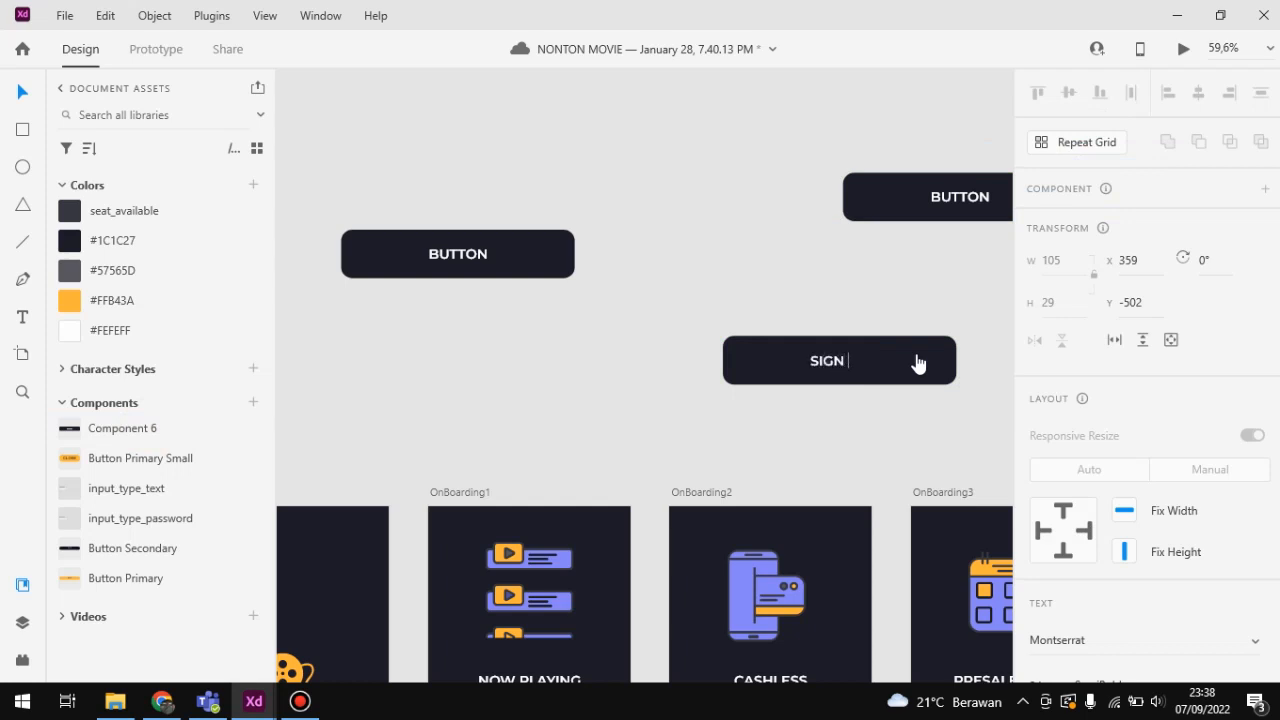
pyautogui.write(' IN')
pyautogui.click(767, 243)
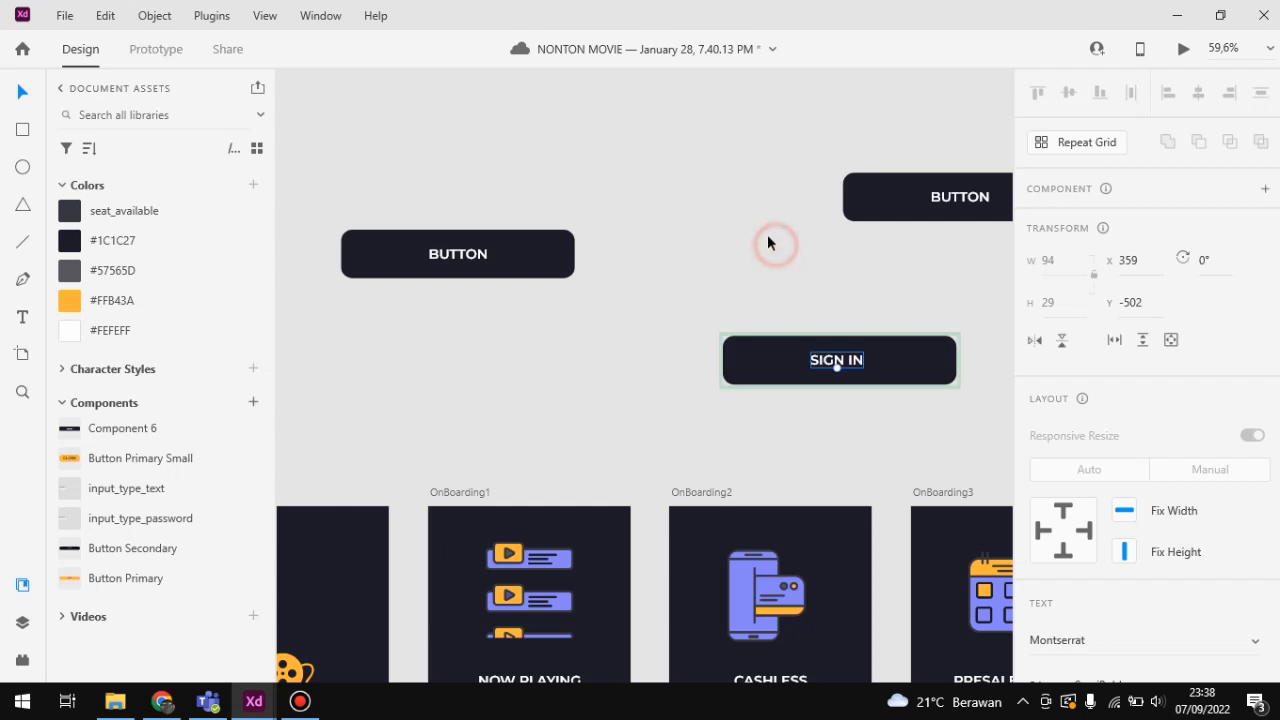
pyautogui.click(615, 222)
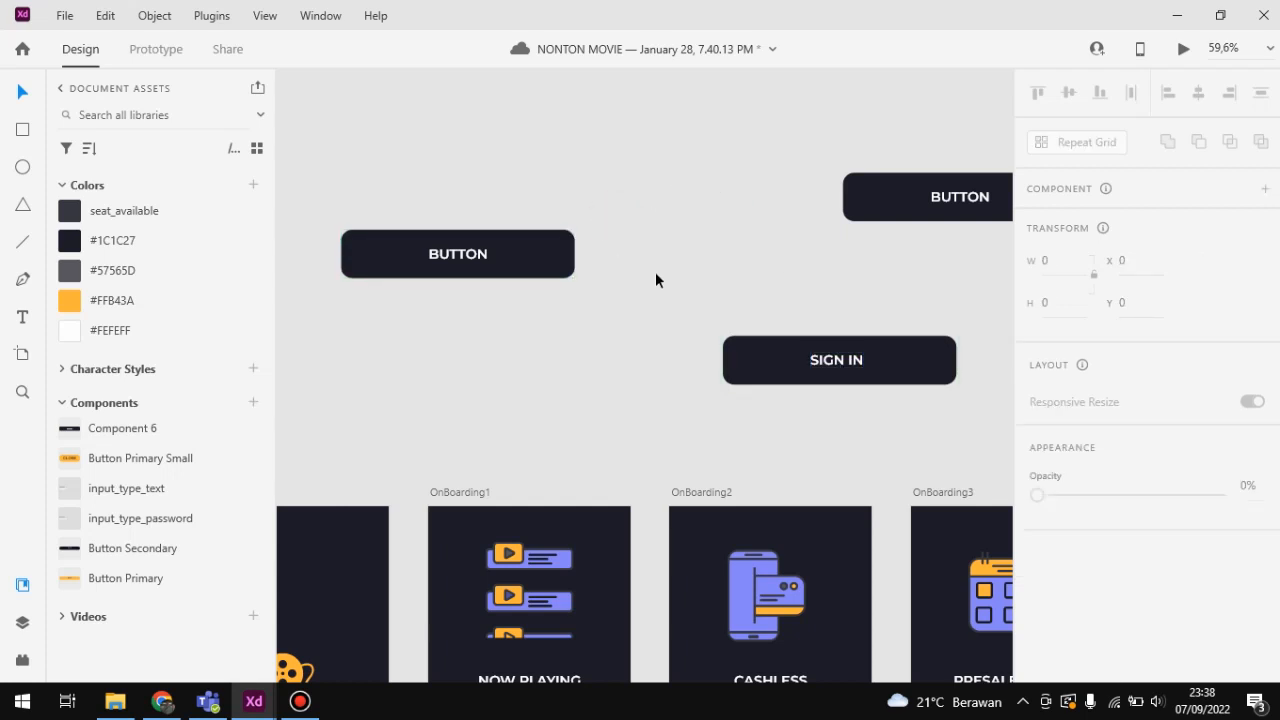
# Step: Fill the main button component with the saved color #FFB43A and deselect it
pyautogui.scroll(-1, 655, 273)
pyautogui.hscroll(1, 655, 275)
pyautogui.scroll(-4, 655, 275)
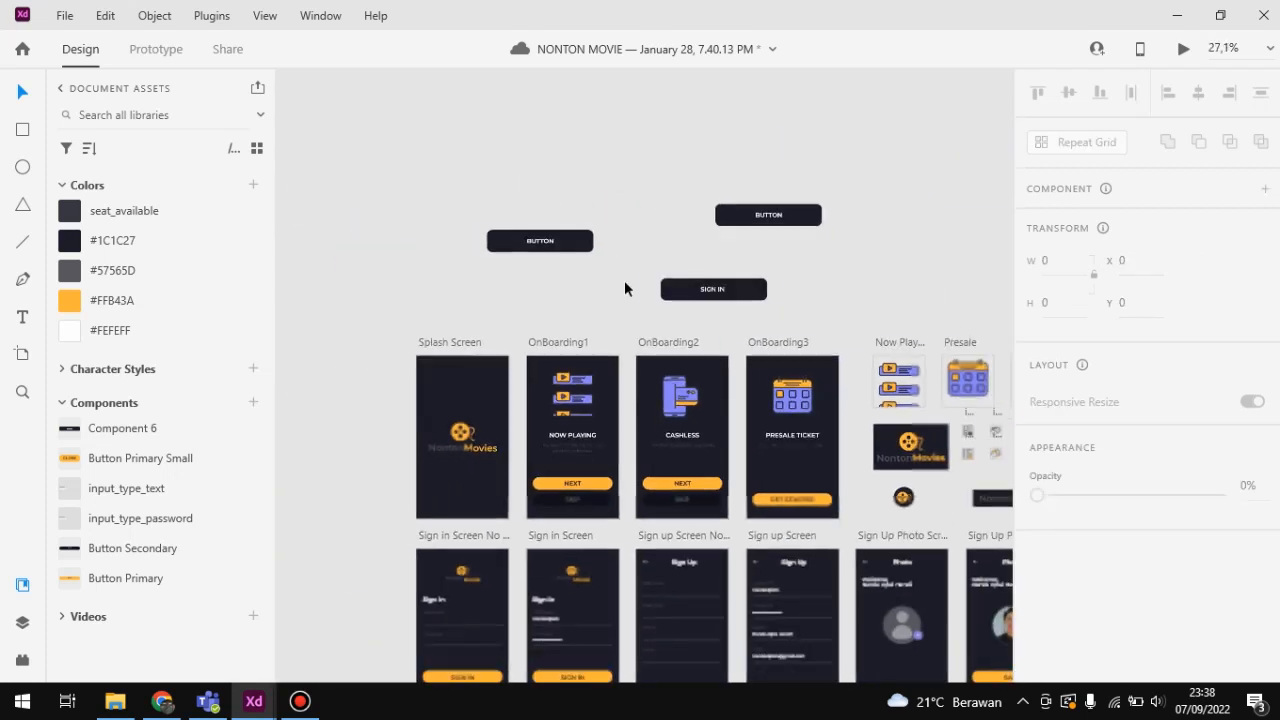
pyautogui.moveTo(590, 280); pyautogui.dragTo(605, 318)
pyautogui.scroll(2, 517, 275)
pyautogui.scroll(4, 516, 275)
pyautogui.scroll(-4, 641, 338)
pyautogui.scroll(3, 605, 318)
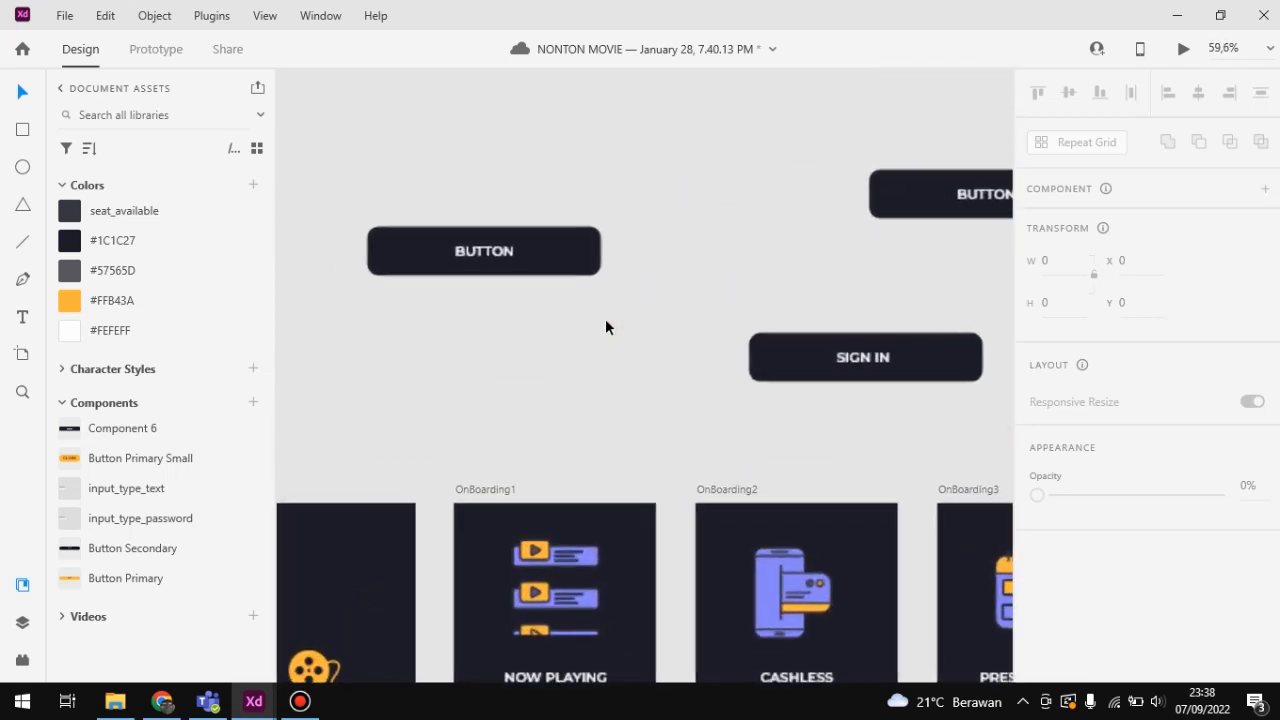
pyautogui.click(590, 268)
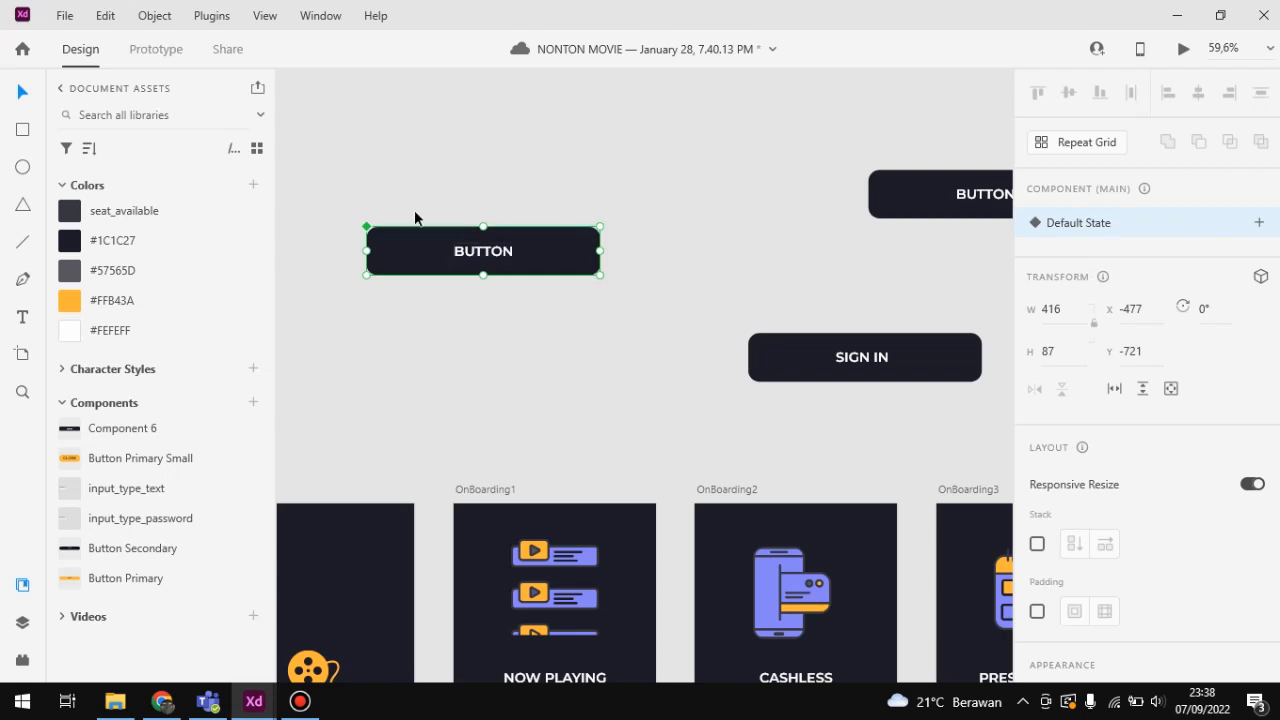
pyautogui.click(126, 300)
pyautogui.click(609, 343)
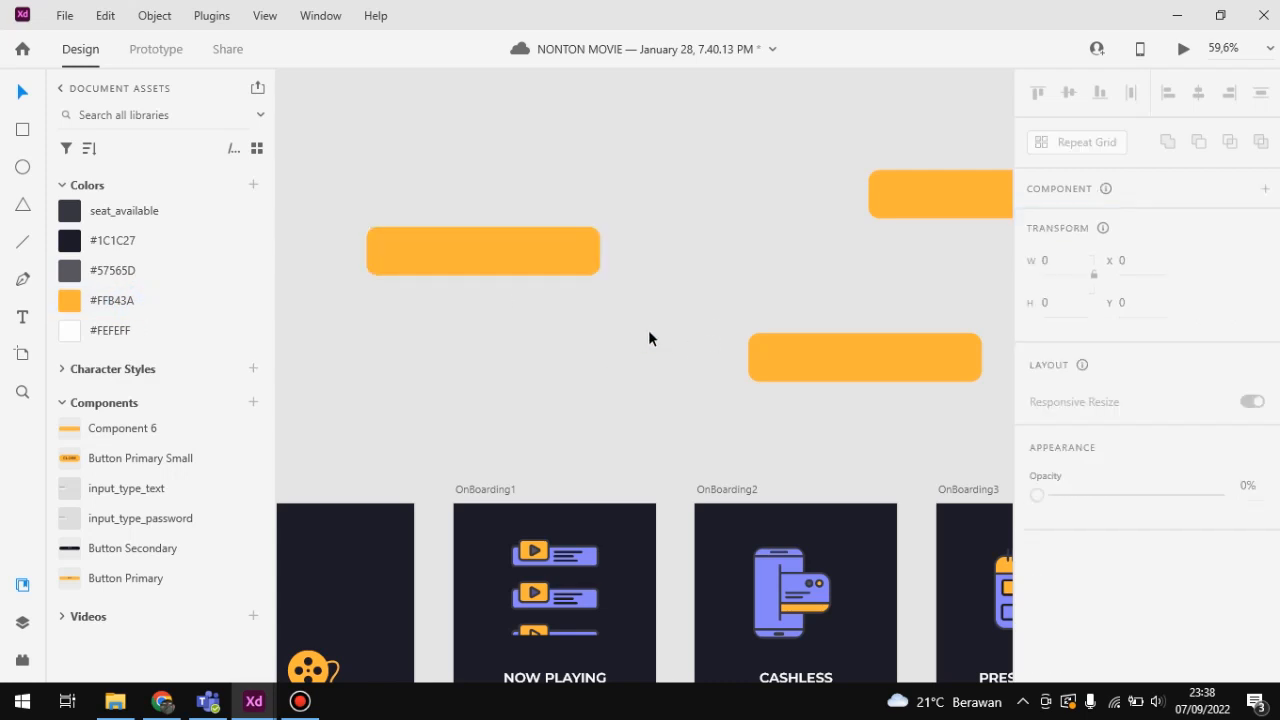
# Step: Recolor the text inside the main button component with the saved color #1C1C27
pyautogui.doubleClick(468, 256)
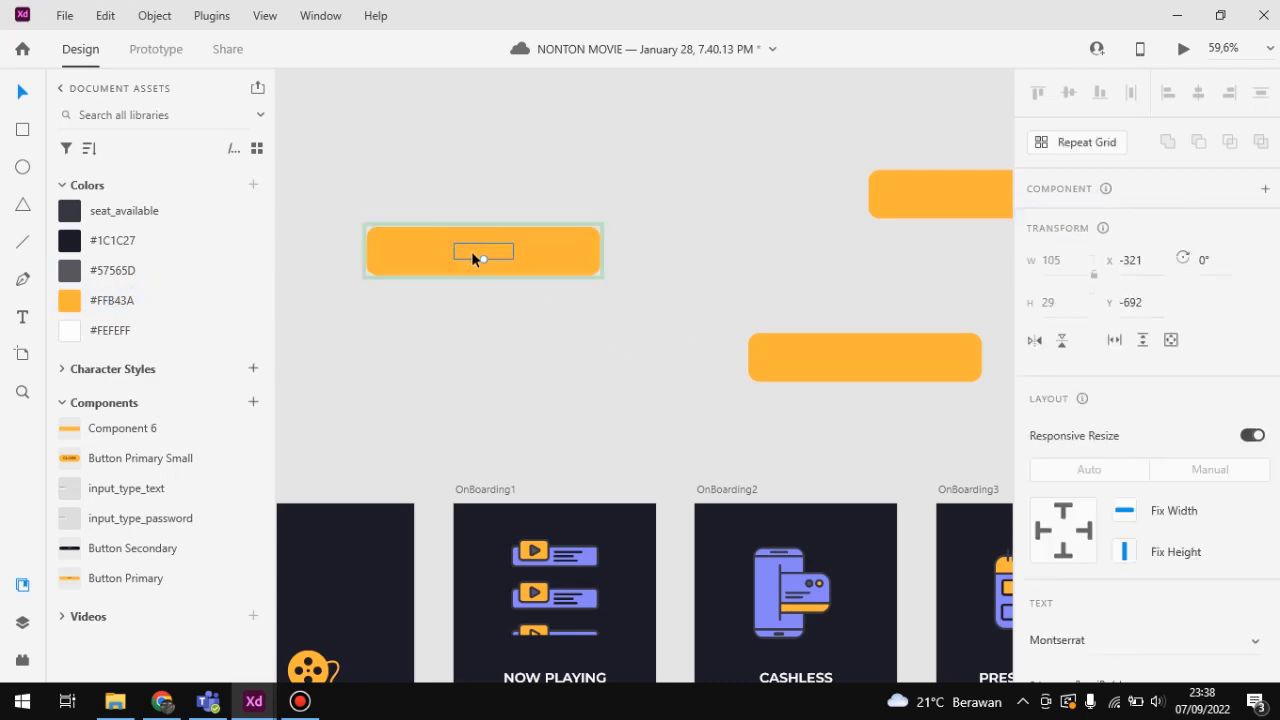
pyautogui.click(147, 246)
pyautogui.click(463, 321)
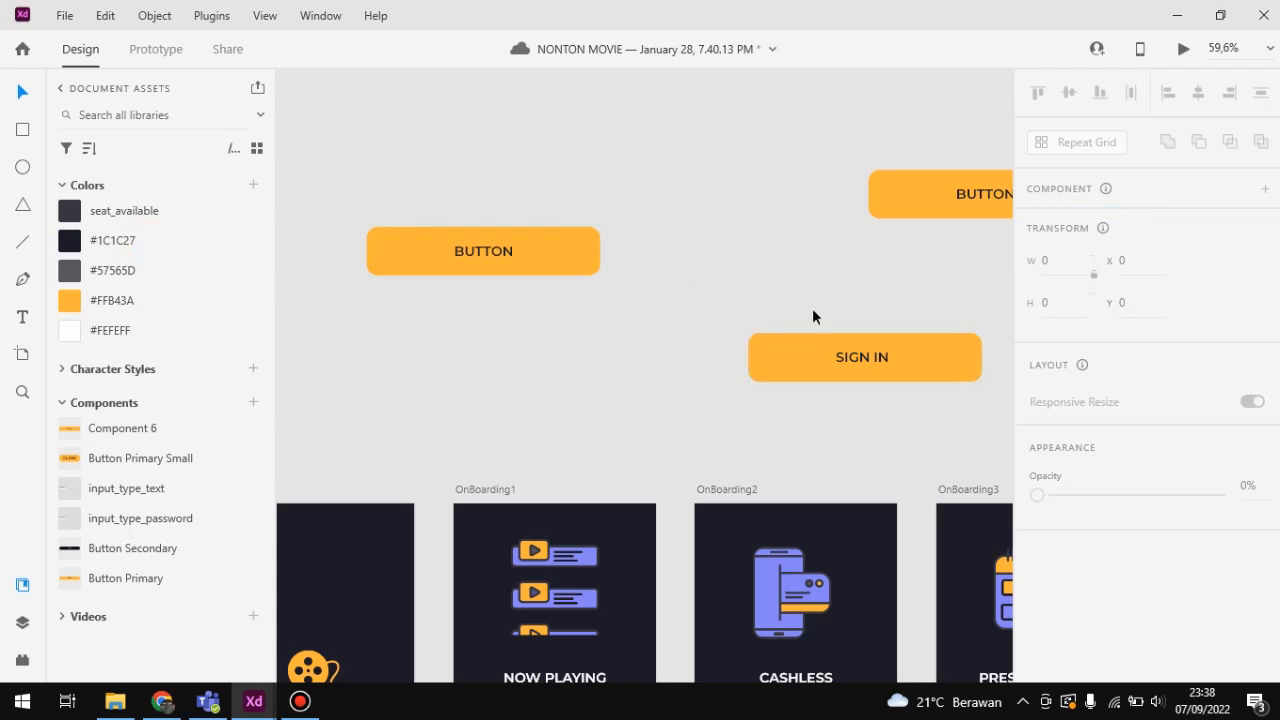
# Step: Override only the SIGN IN instance with the saved color #57565D and deselect it
pyautogui.click(870, 364)
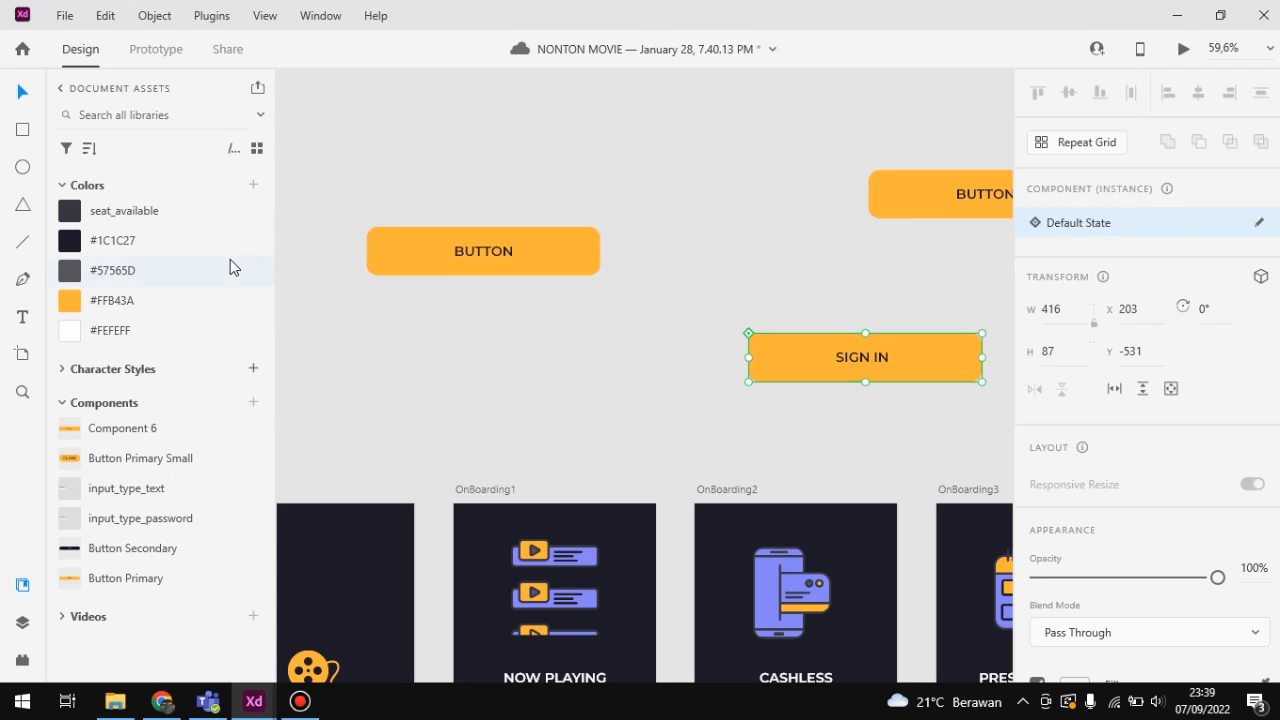
pyautogui.click(140, 270)
pyautogui.click(603, 403)
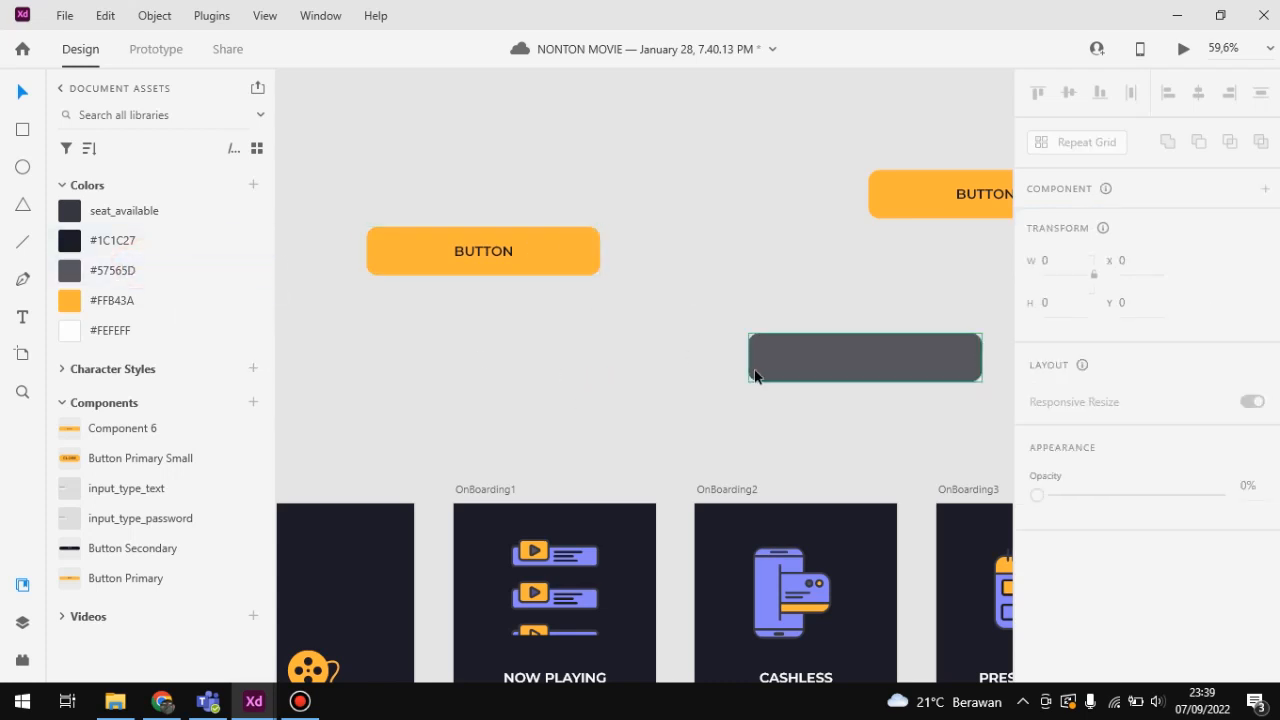
# Step: Delete the main button and both of its instances from the canvas above the artboards
pyautogui.scroll(3, 891, 375)
pyautogui.scroll(-6, 603, 286)
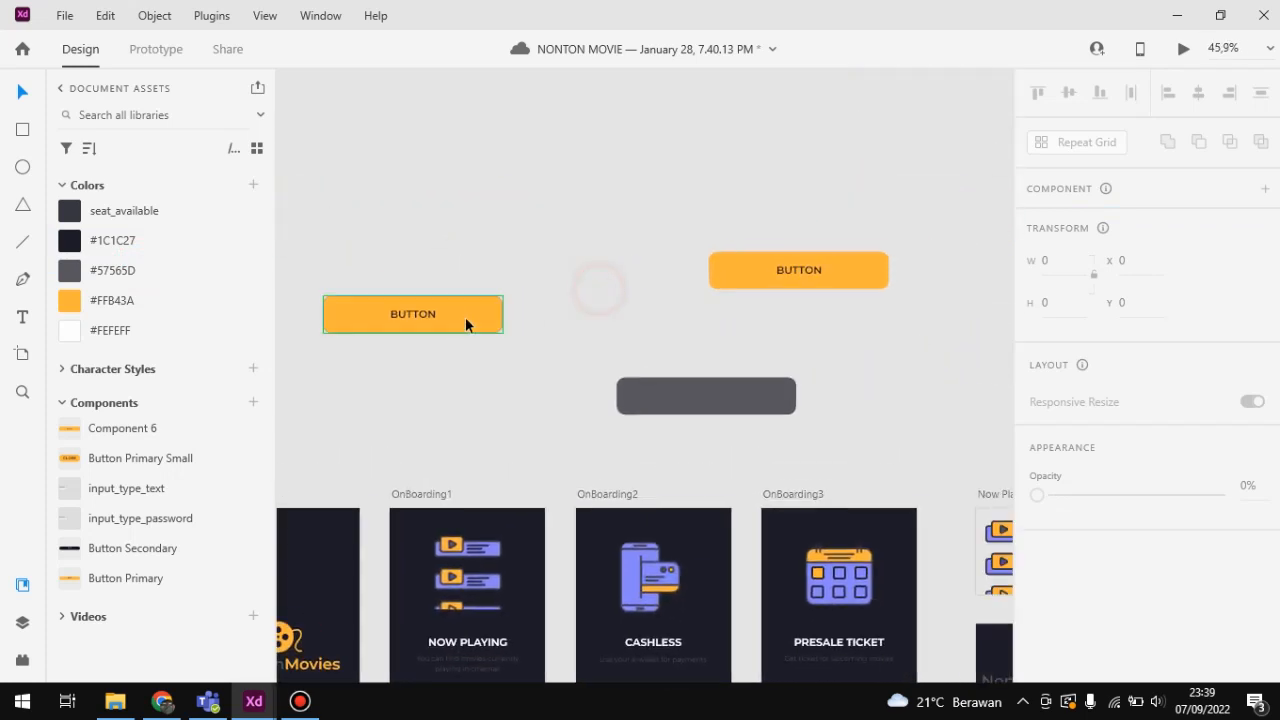
pyautogui.scroll(2, 522, 303)
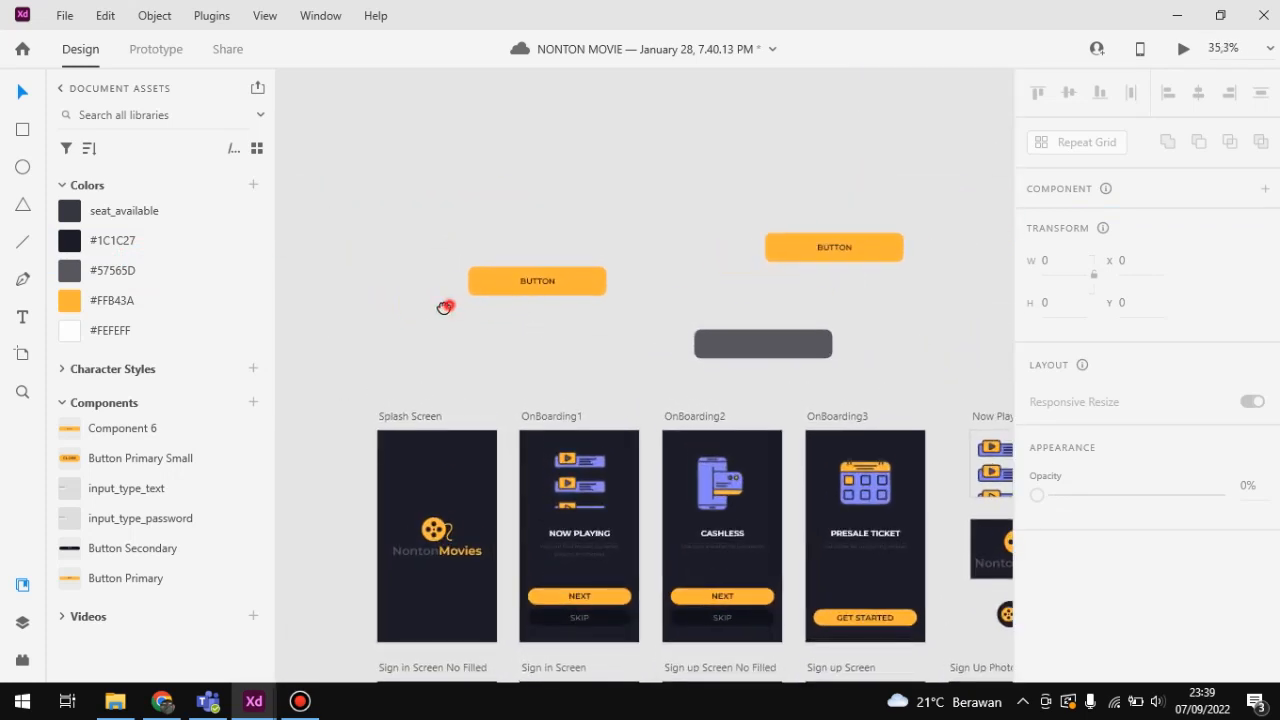
pyautogui.moveTo(376, 127)
pyautogui.mouseDown()
pyautogui.moveTo(951, 443)
pyautogui.moveTo(933, 384)
pyautogui.mouseUp()
pyautogui.press('Delete')
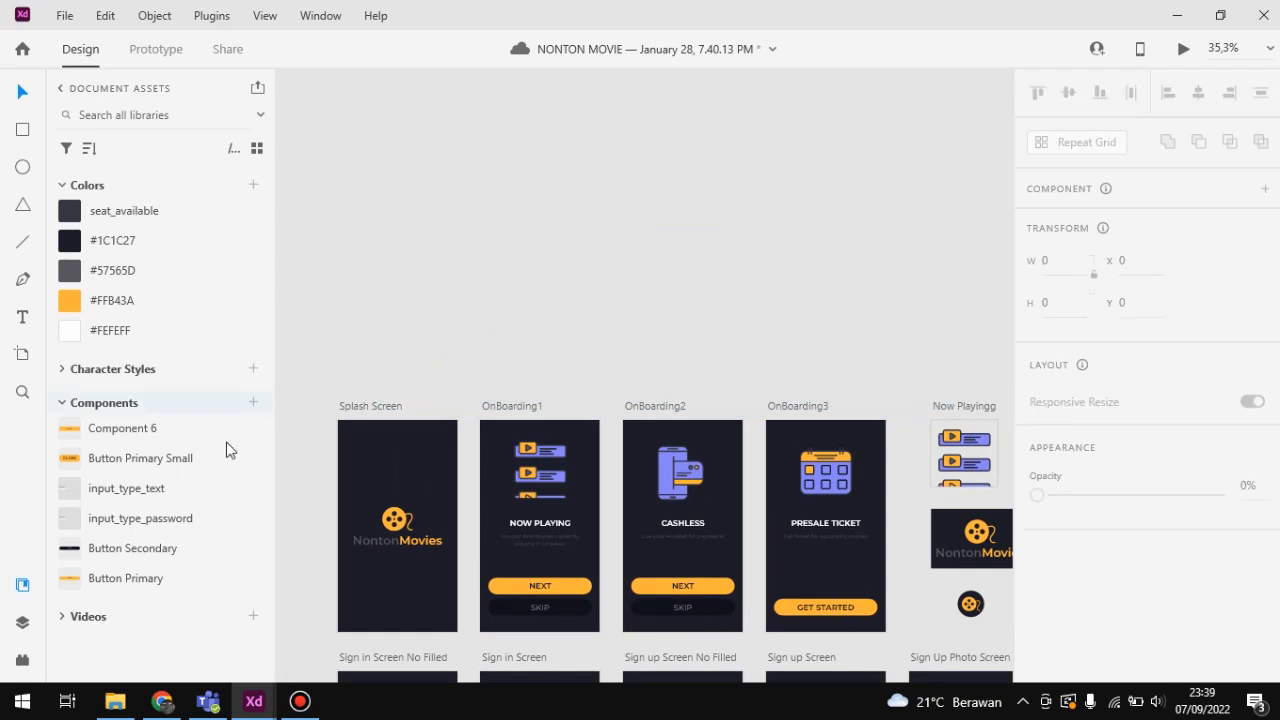
# Step: Open the UI Faces plugin and draw an ellipse about 589 × 468 above the artboards
pyautogui.click(23, 624)
pyautogui.click(23, 658)
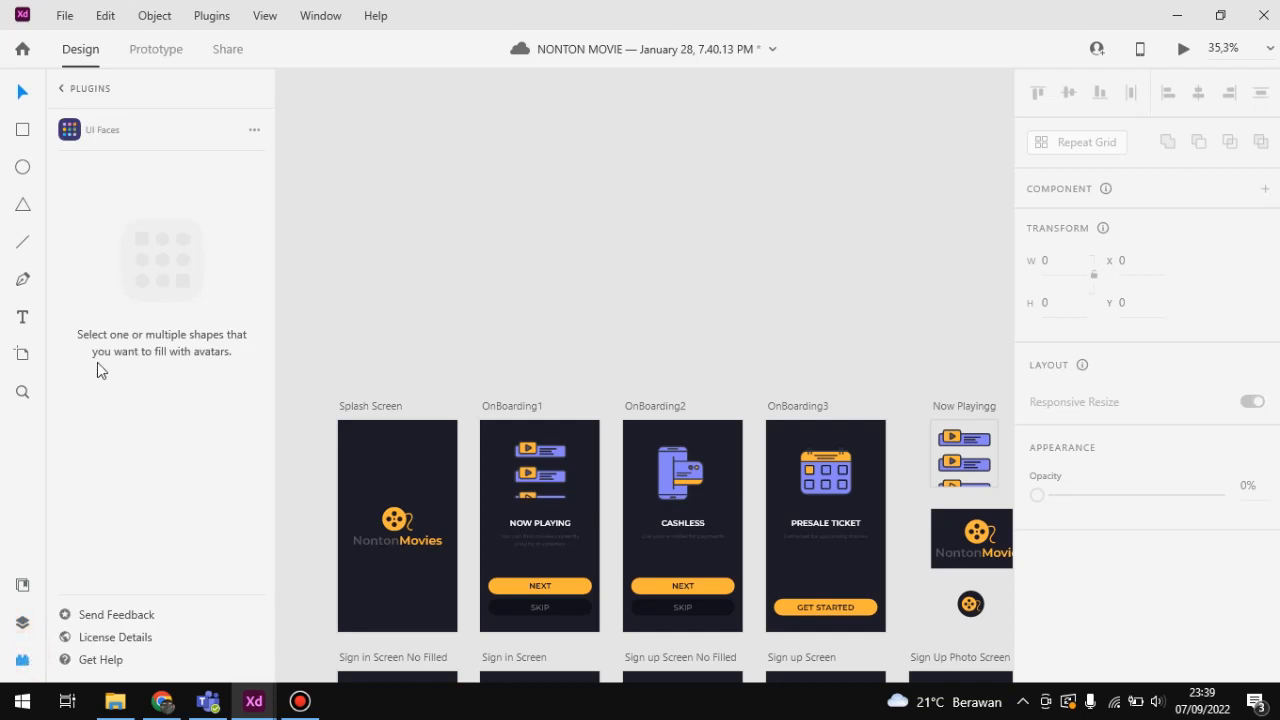
pyautogui.click(116, 128)
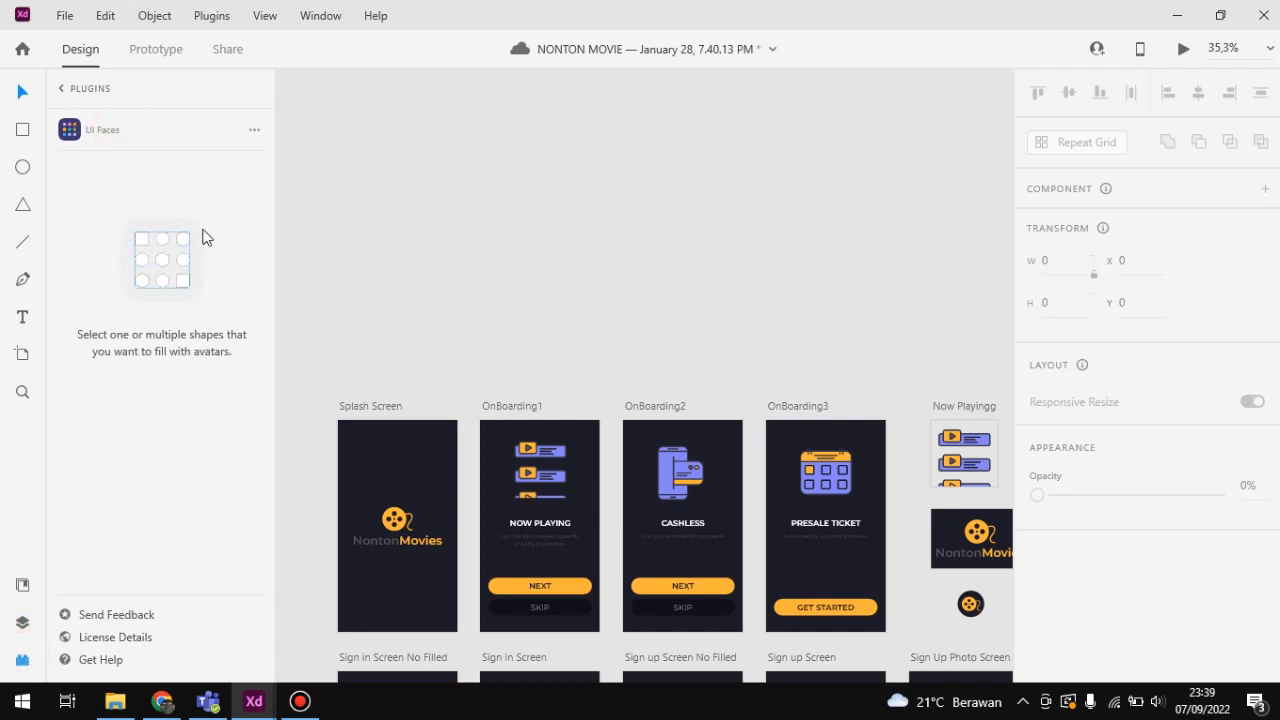
pyautogui.click(22, 167)
pyautogui.moveTo(362, 151); pyautogui.dragTo(557, 305)
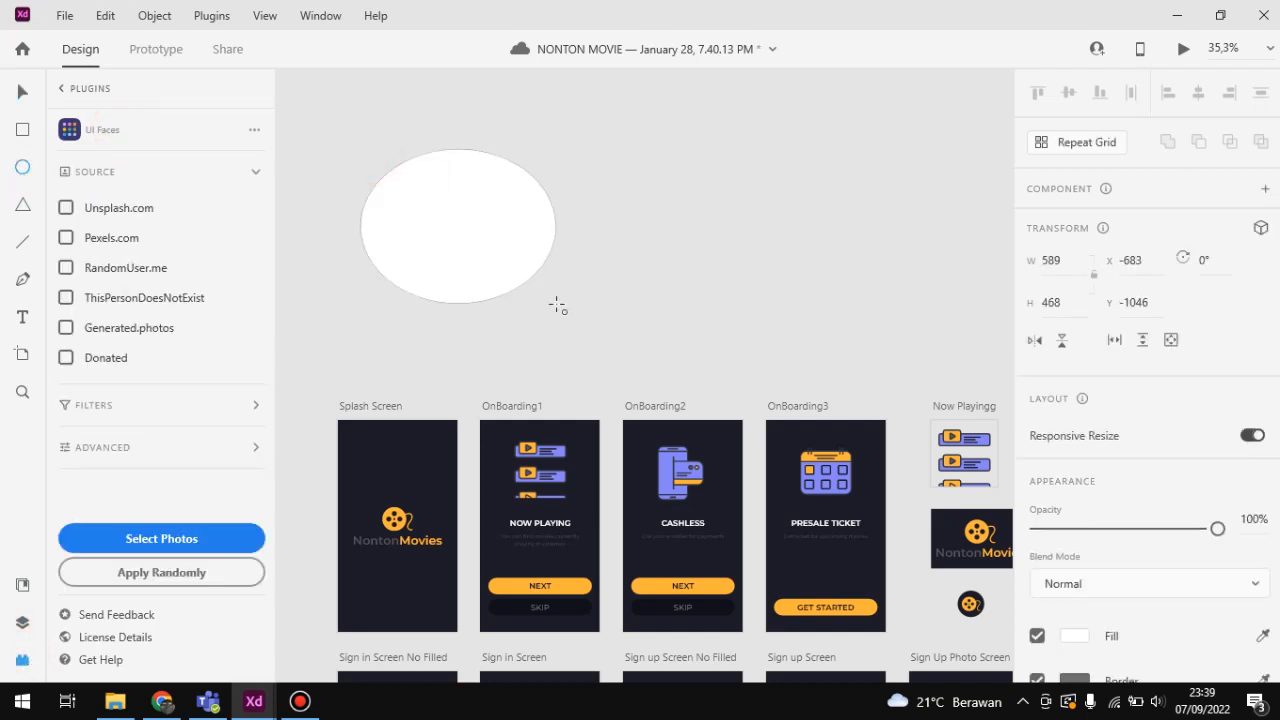
# Step: Fill the ellipse with the UI Faces portrait of the dark-haired man in a dark suit, fourth in the first row
pyautogui.click(98, 128)
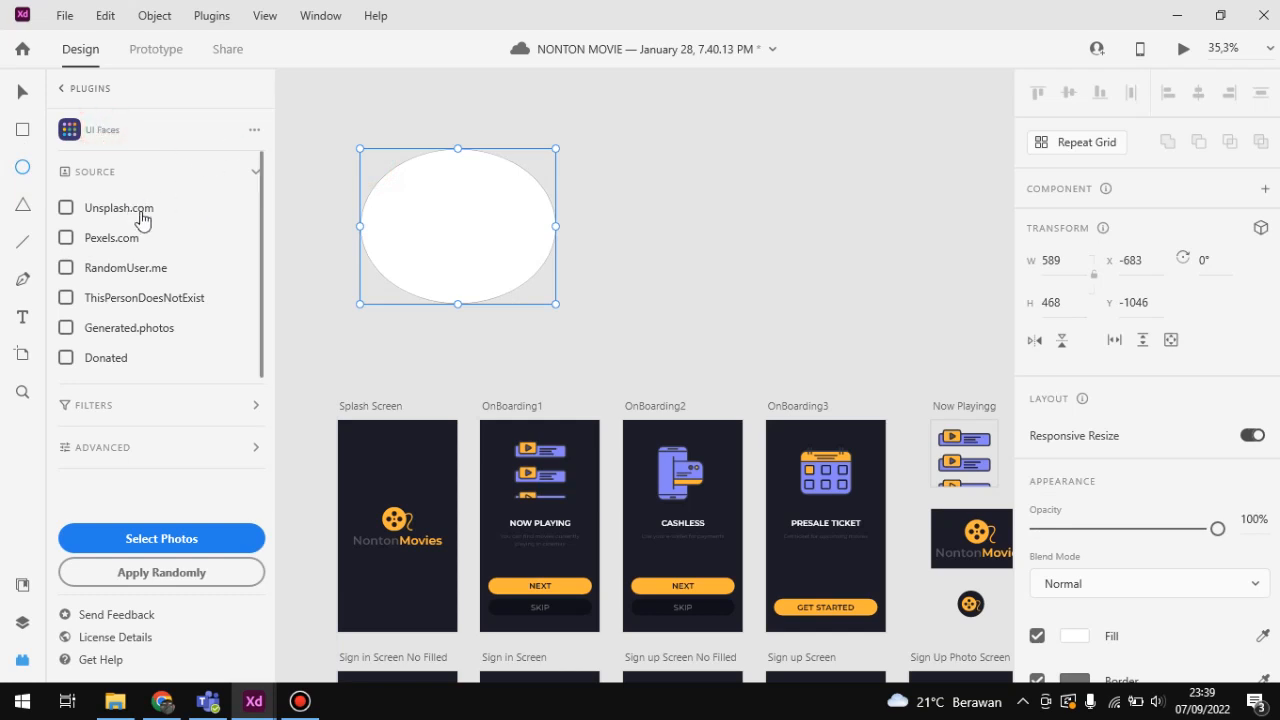
pyautogui.click(168, 538)
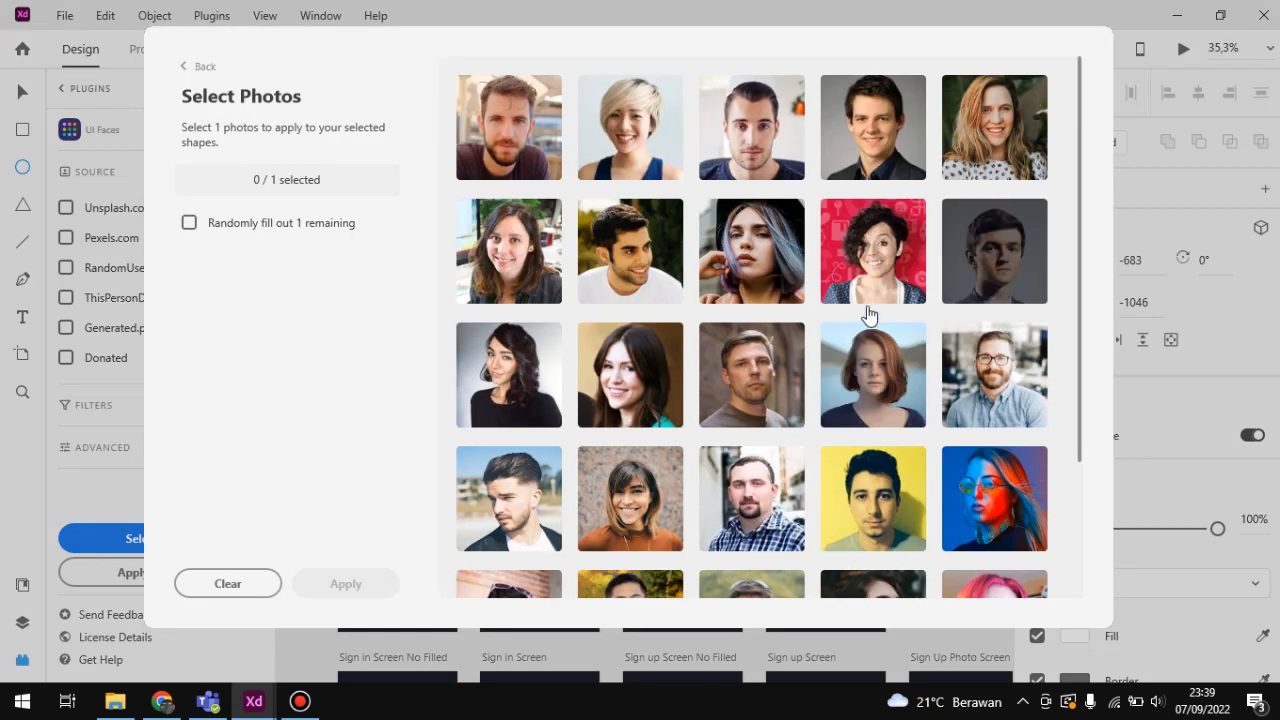
pyautogui.click(860, 168)
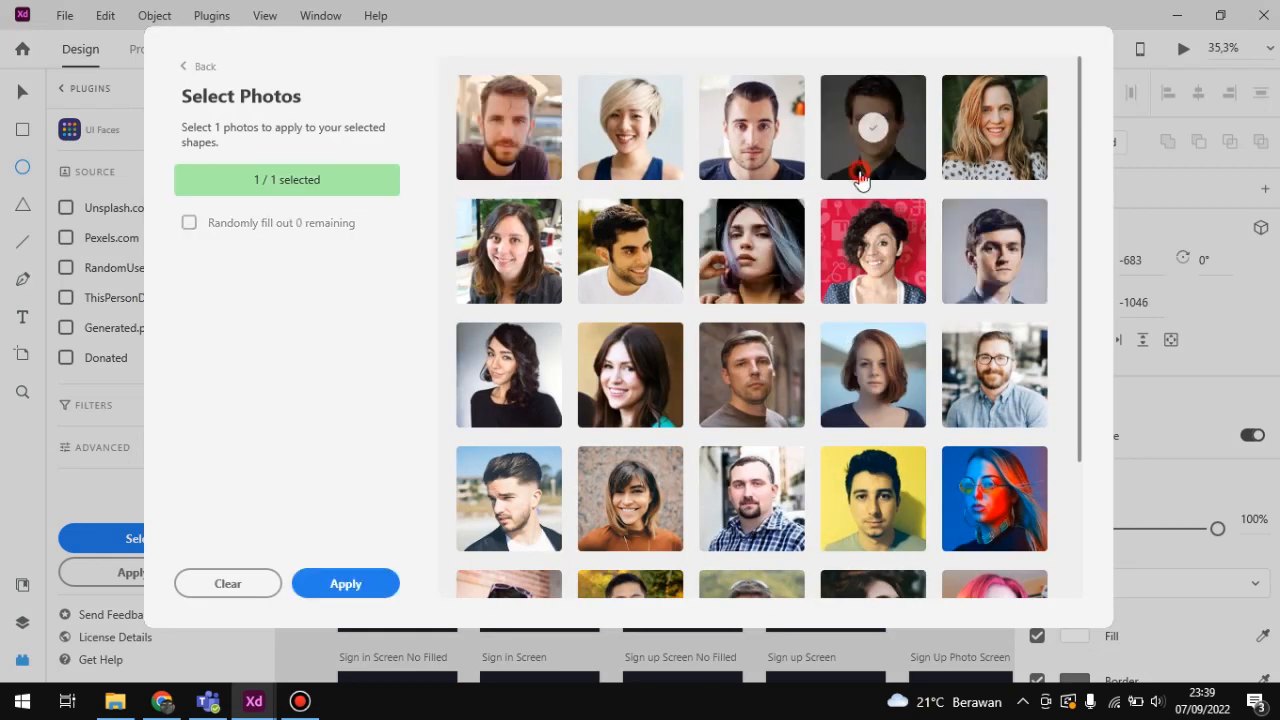
pyautogui.click(363, 584)
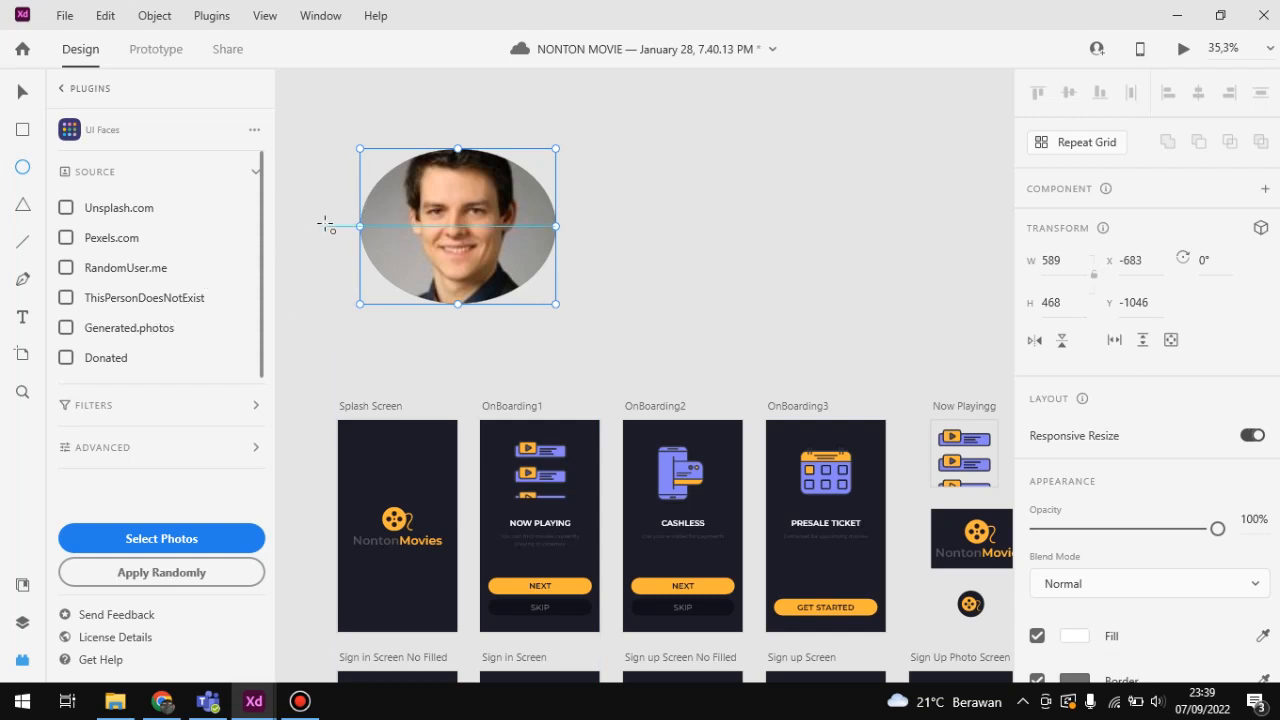
# Step: Delete the portrait ellipse above the artboards, leave the UI Faces plugin and return to the Select tool
pyautogui.press('Delete')
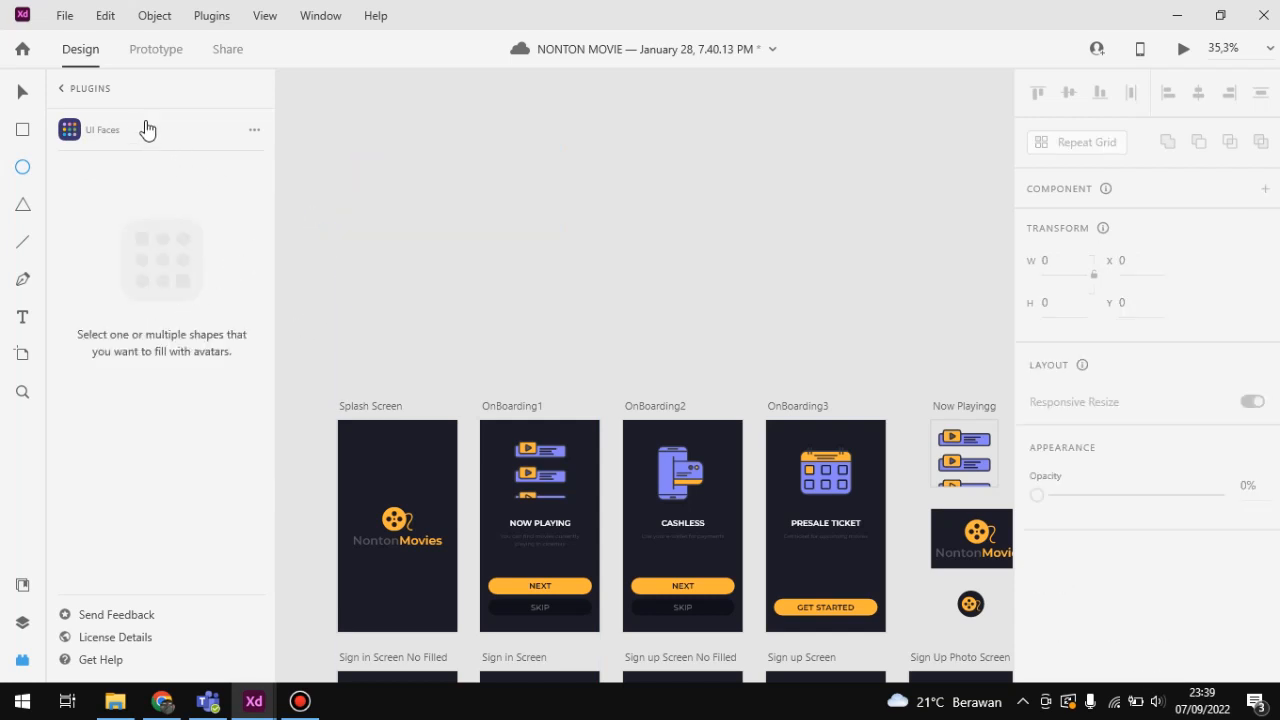
pyautogui.click(62, 89)
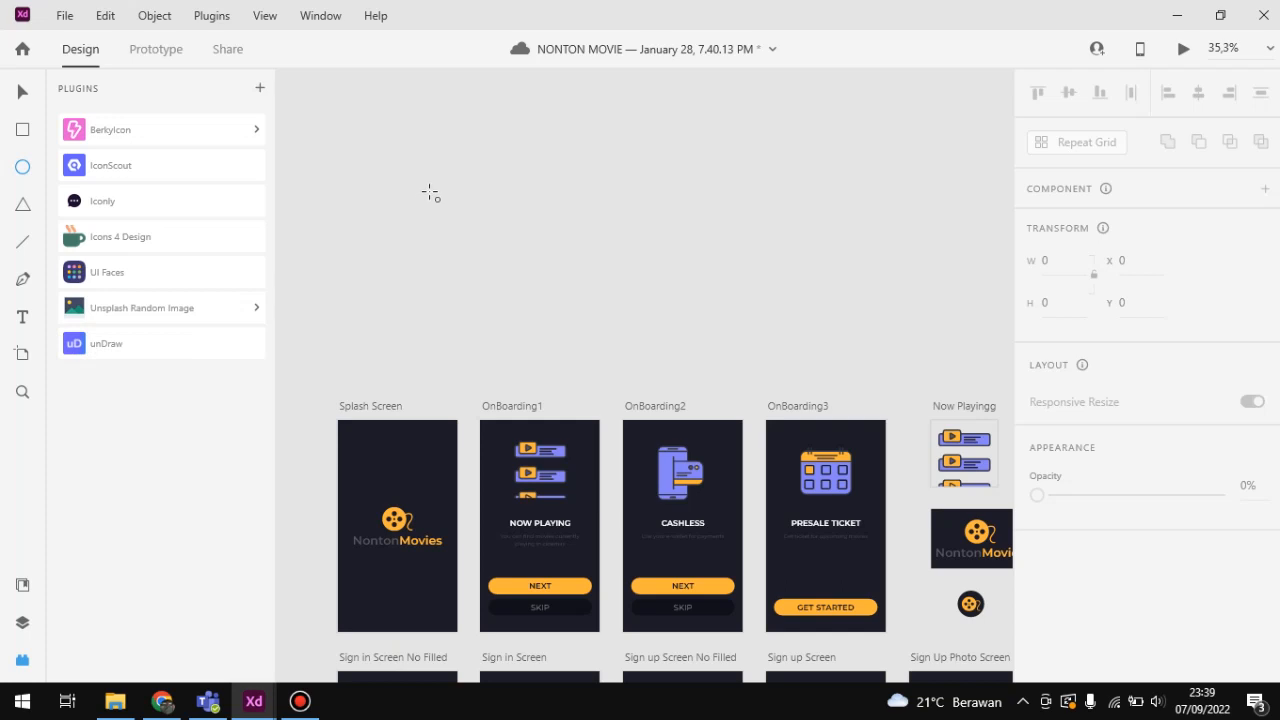
pyautogui.click(22, 91)
# Step: Switch to the Review UI/UX Tools presentation in Chrome, show the Adobe XD slide full screen and end the slideshow
pyautogui.click(162, 701)
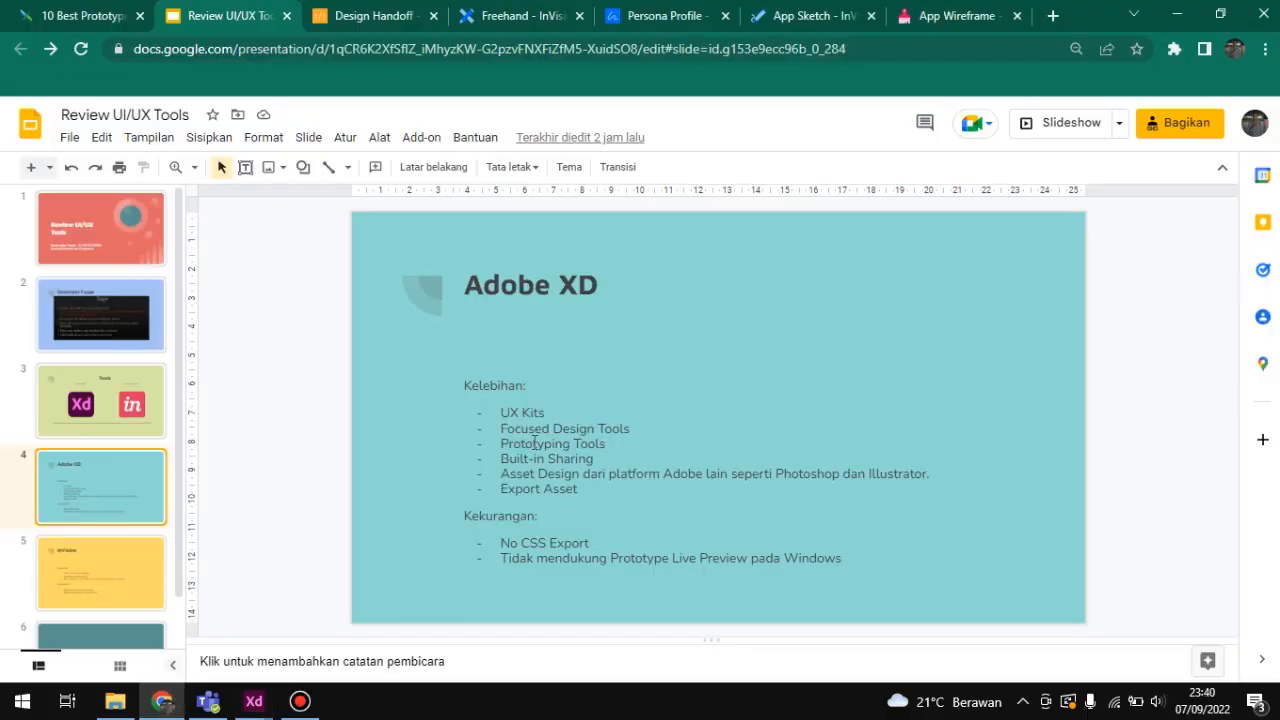
pyautogui.scroll(1, 541, 443)
pyautogui.scroll(-1, 773, 366)
pyautogui.click(1064, 122)
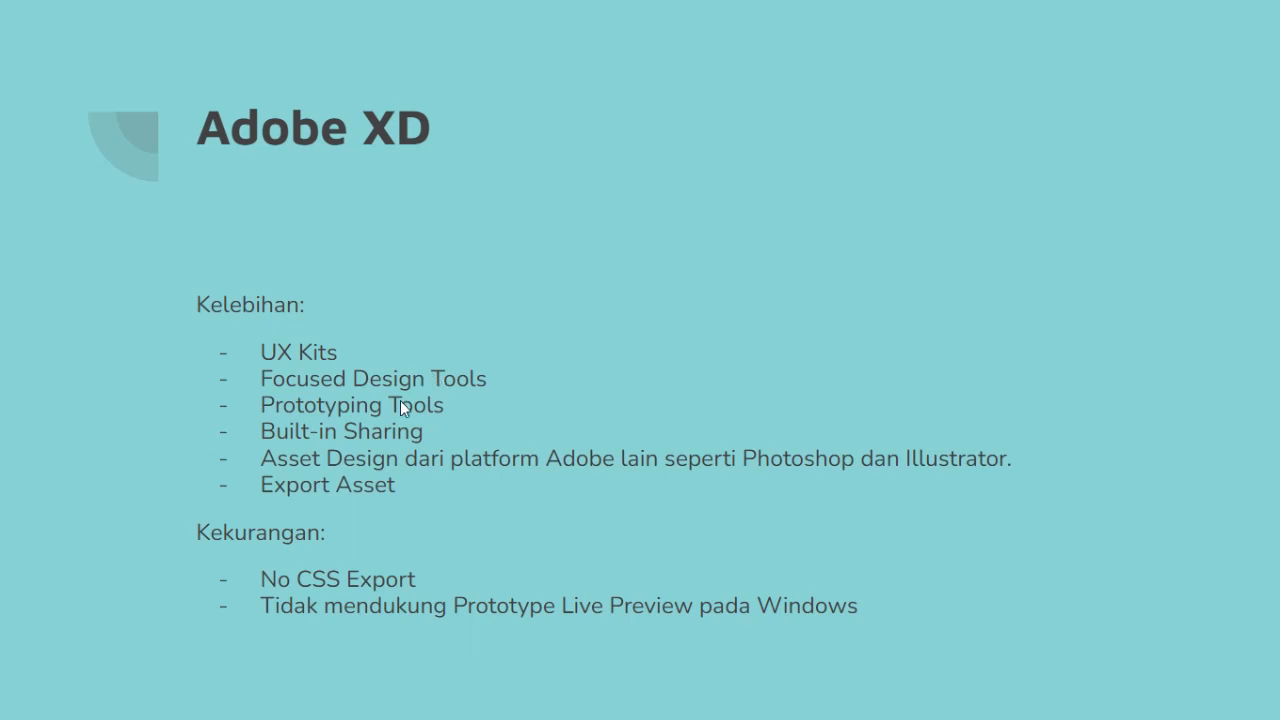
pyautogui.press('Escape')
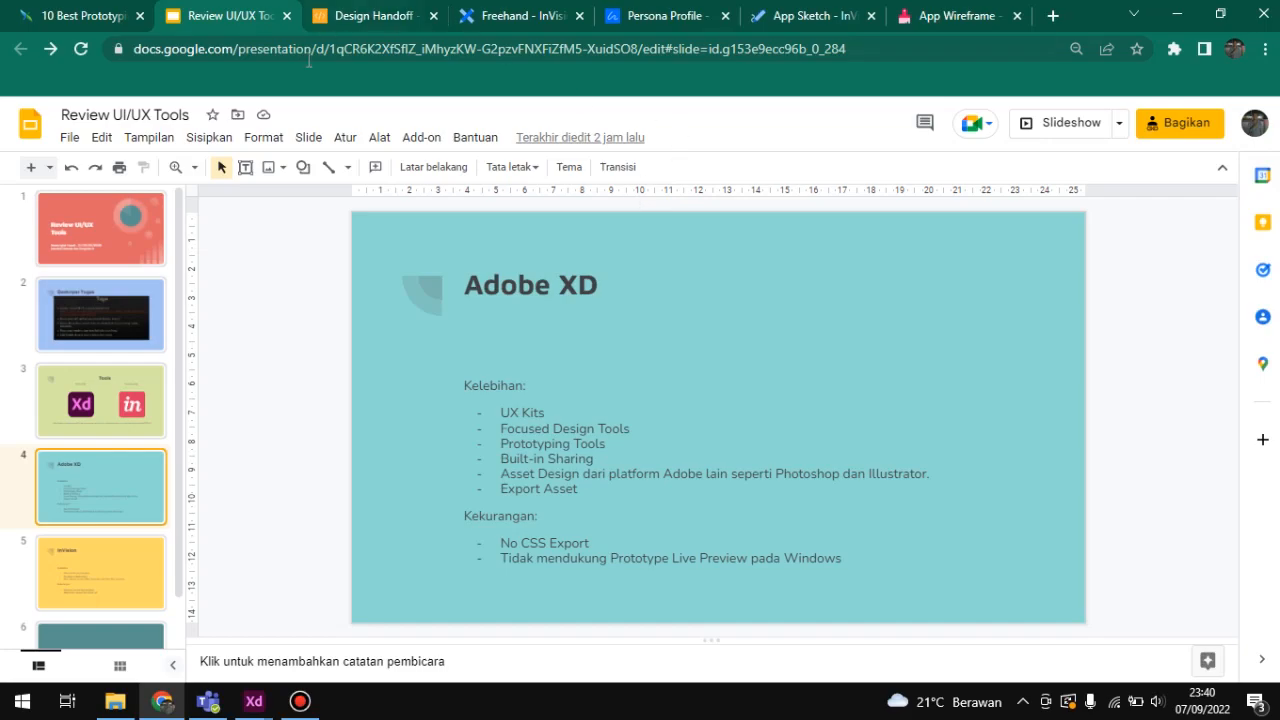
# Step: Switch back to the NONTON MOVIE document in Adobe XD and bring its artboards up in Prototype mode
pyautogui.click(323, 594)
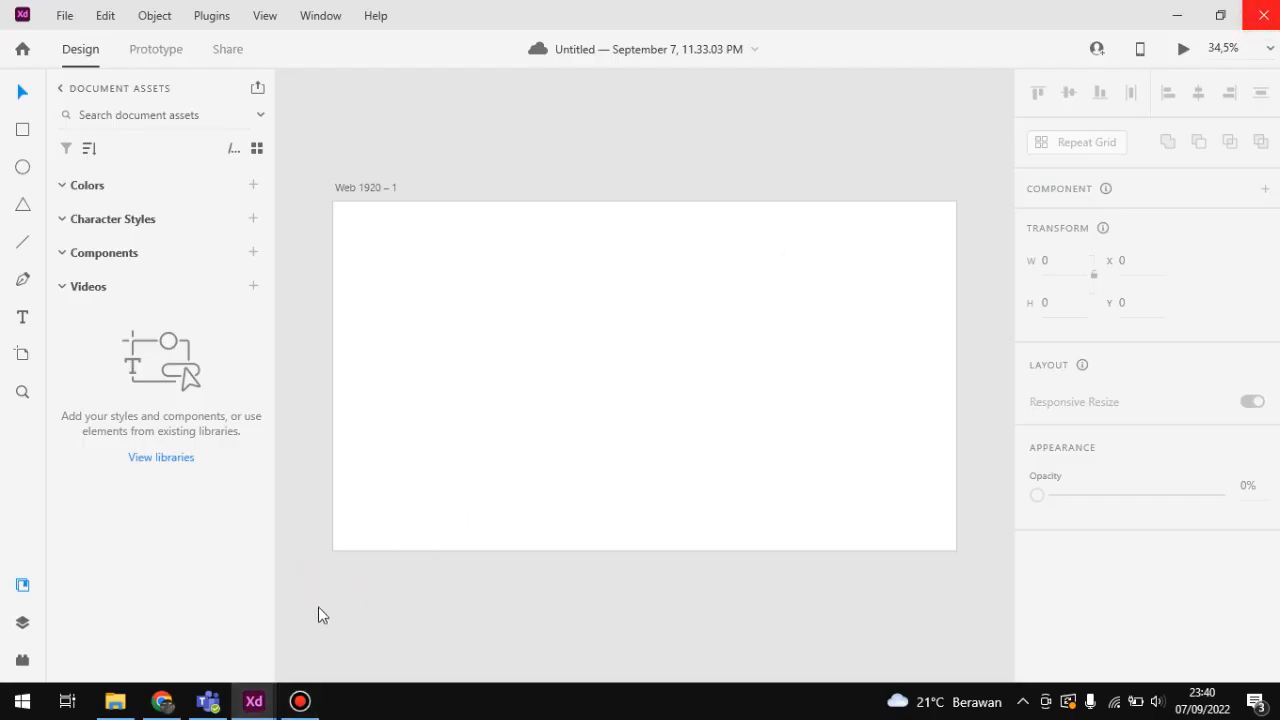
pyautogui.moveTo(254, 706)
pyautogui.click(150, 600)
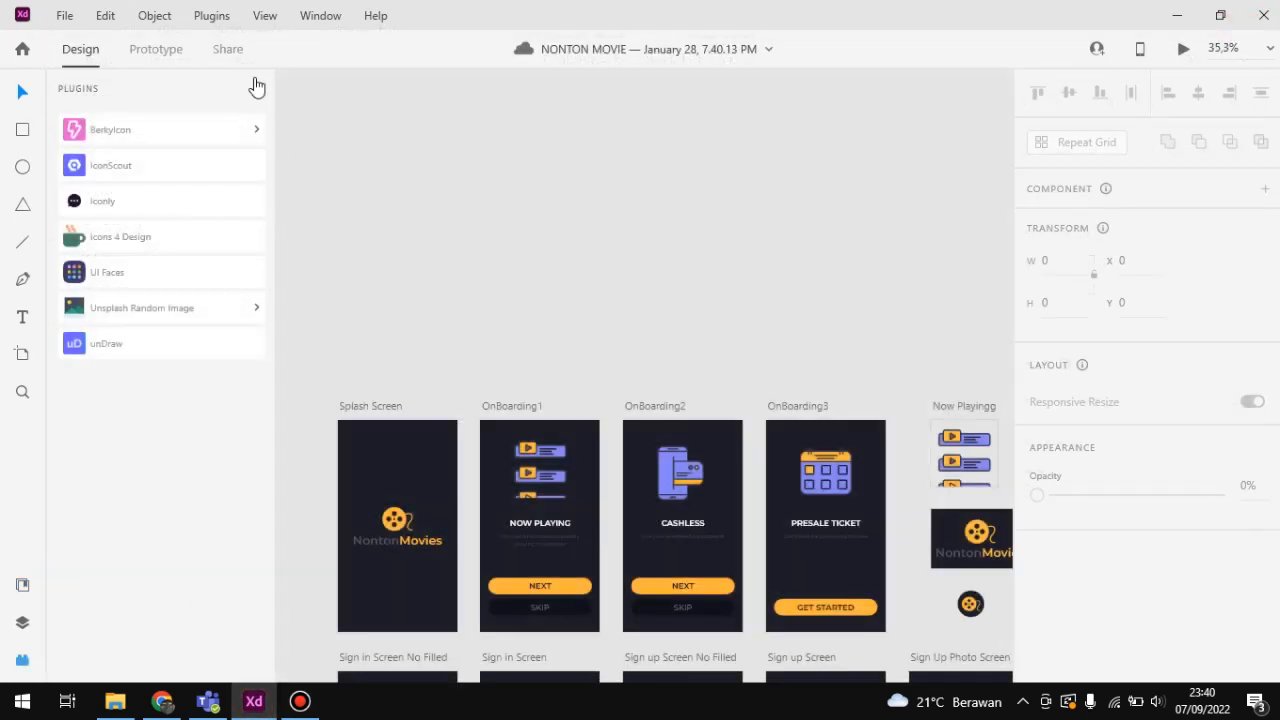
pyautogui.click(155, 49)
pyautogui.scroll(-3, 550, 245)
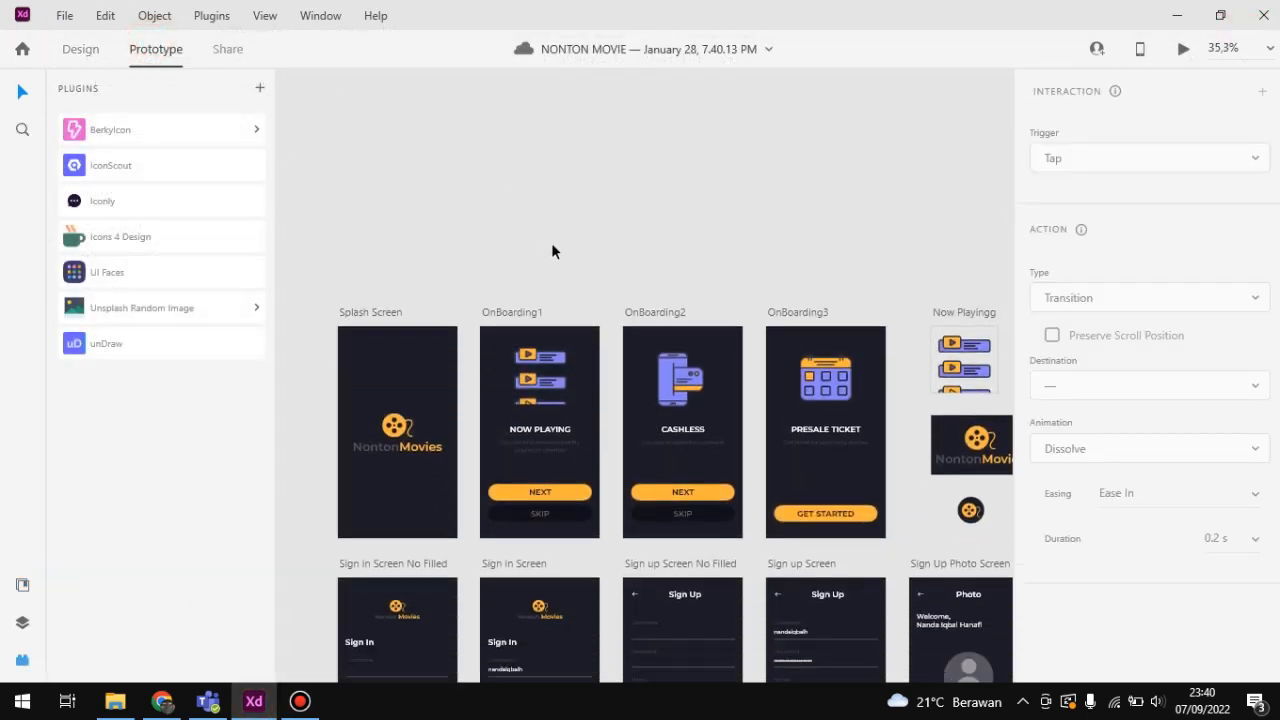
pyautogui.keyDown('ctrl'); pyautogui.scroll(-4, 524, 241); pyautogui.keyUp('ctrl')
pyautogui.scroll(6, 501, 320)
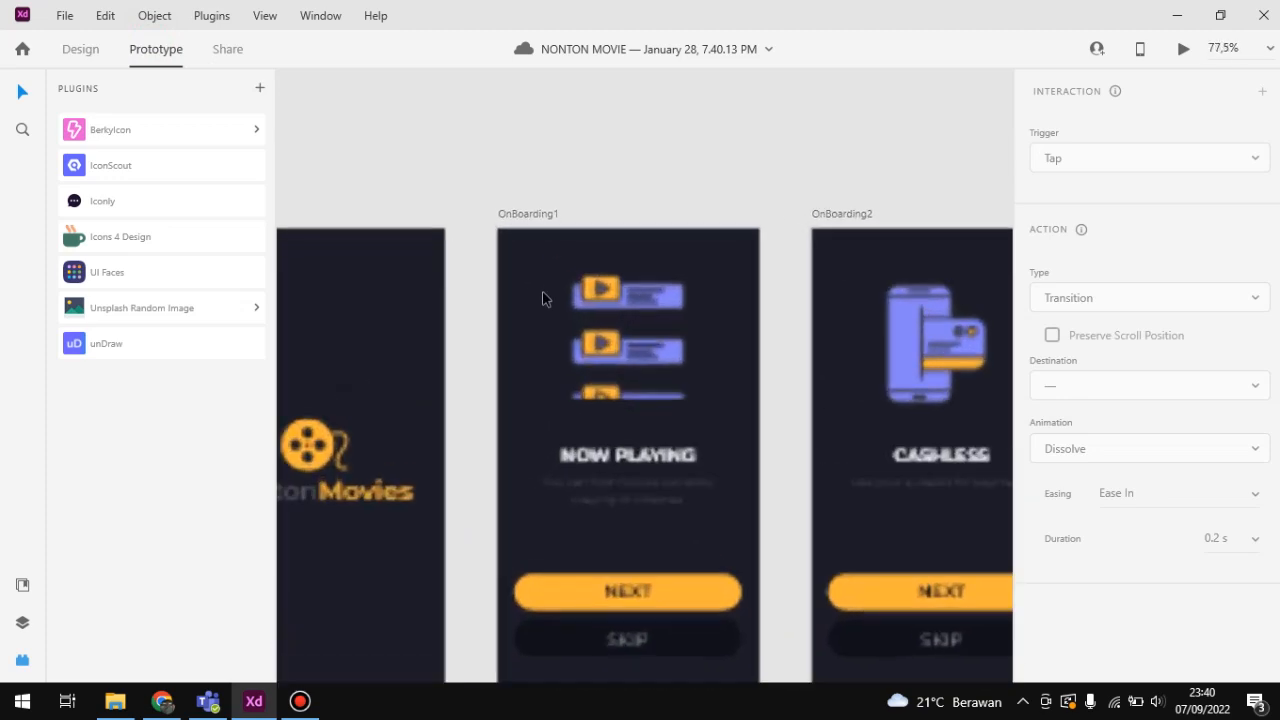
pyautogui.scroll(-4, 543, 266)
pyautogui.moveTo(534, 272); pyautogui.dragTo(429, 194)
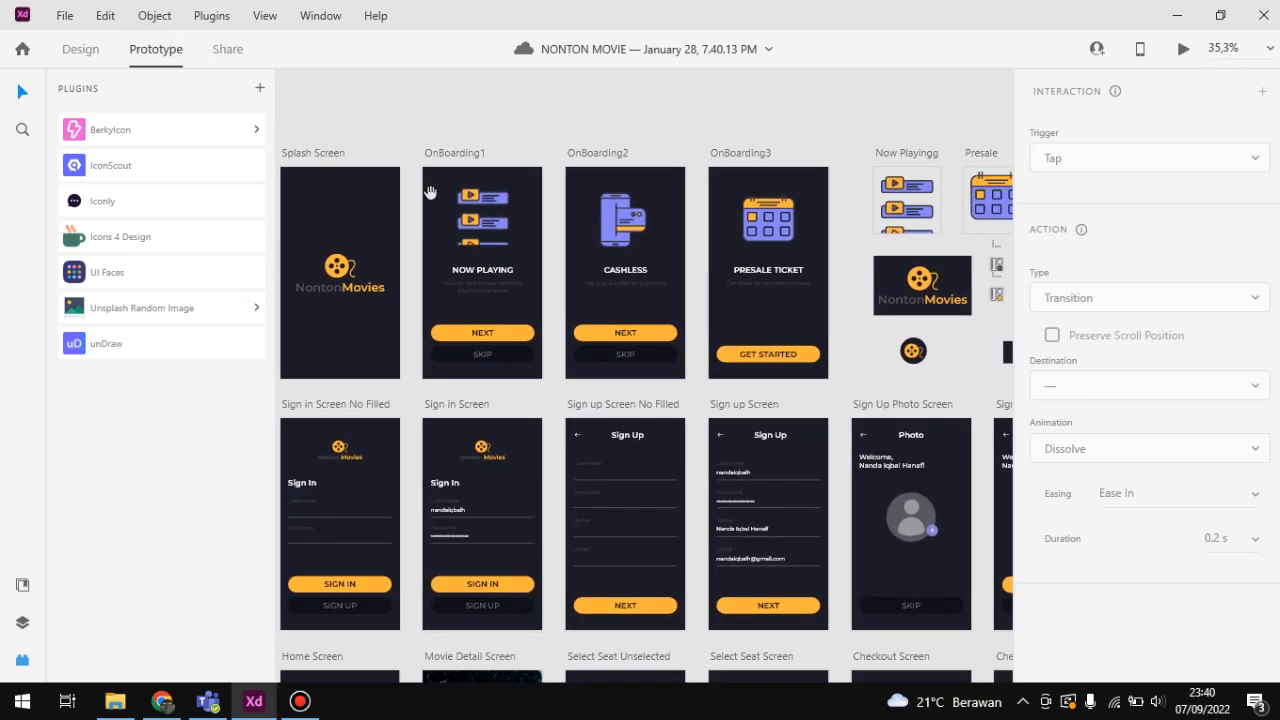
pyautogui.keyDown('ctrl'); pyautogui.scroll(-2, 573, 230); pyautogui.keyUp('ctrl')
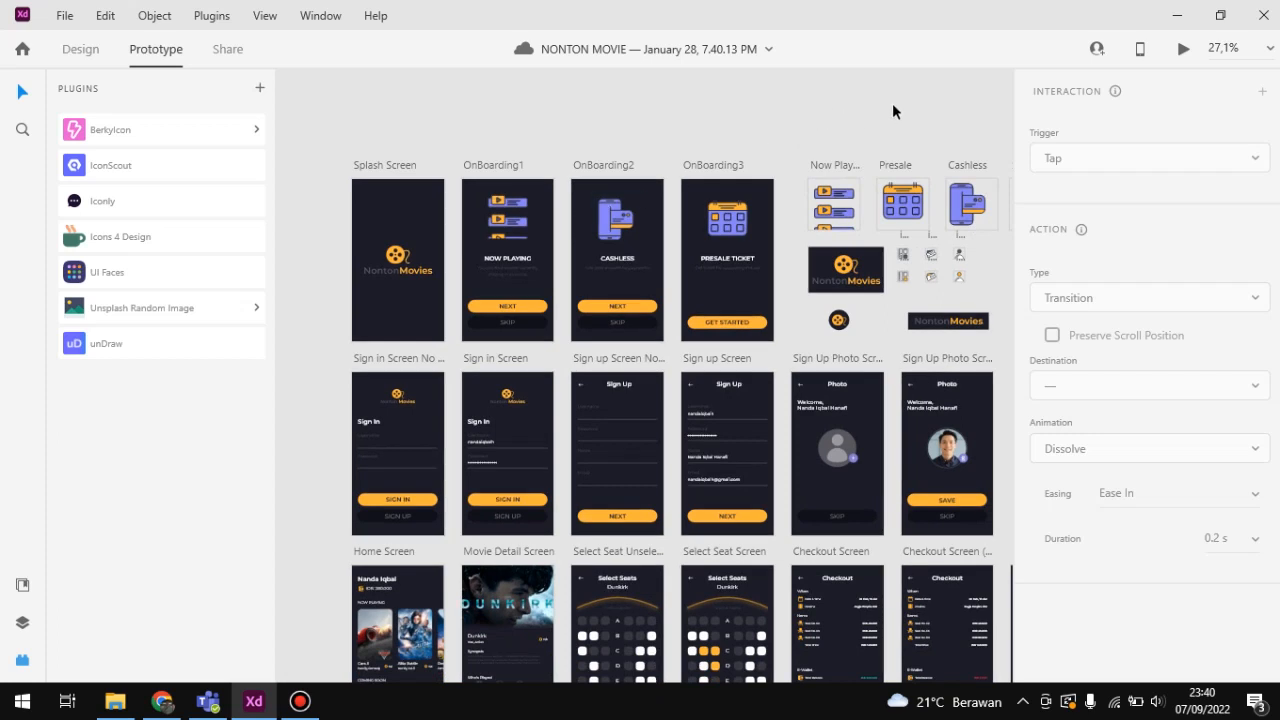
# Step: Preview the prototype, going through the onboarding screens and signing in to reach the home screen
pyautogui.click(1186, 50)
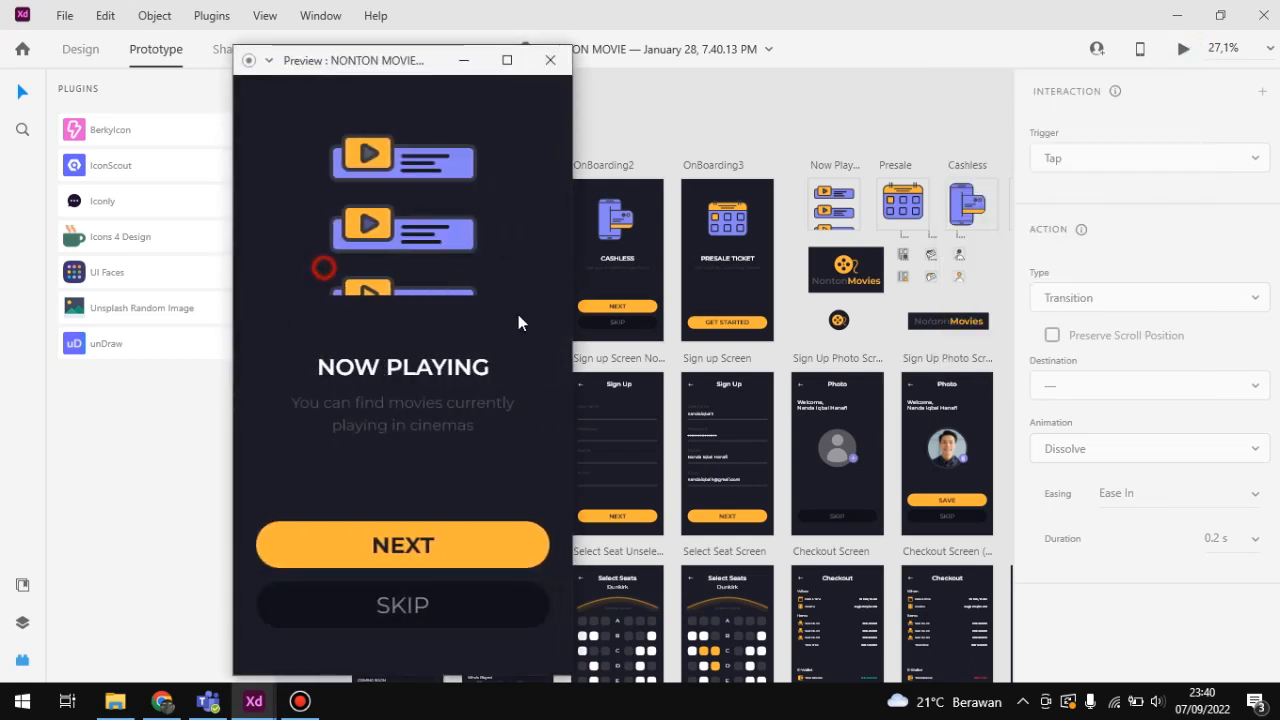
pyautogui.click(443, 350)
pyautogui.click(423, 542)
pyautogui.click(394, 604)
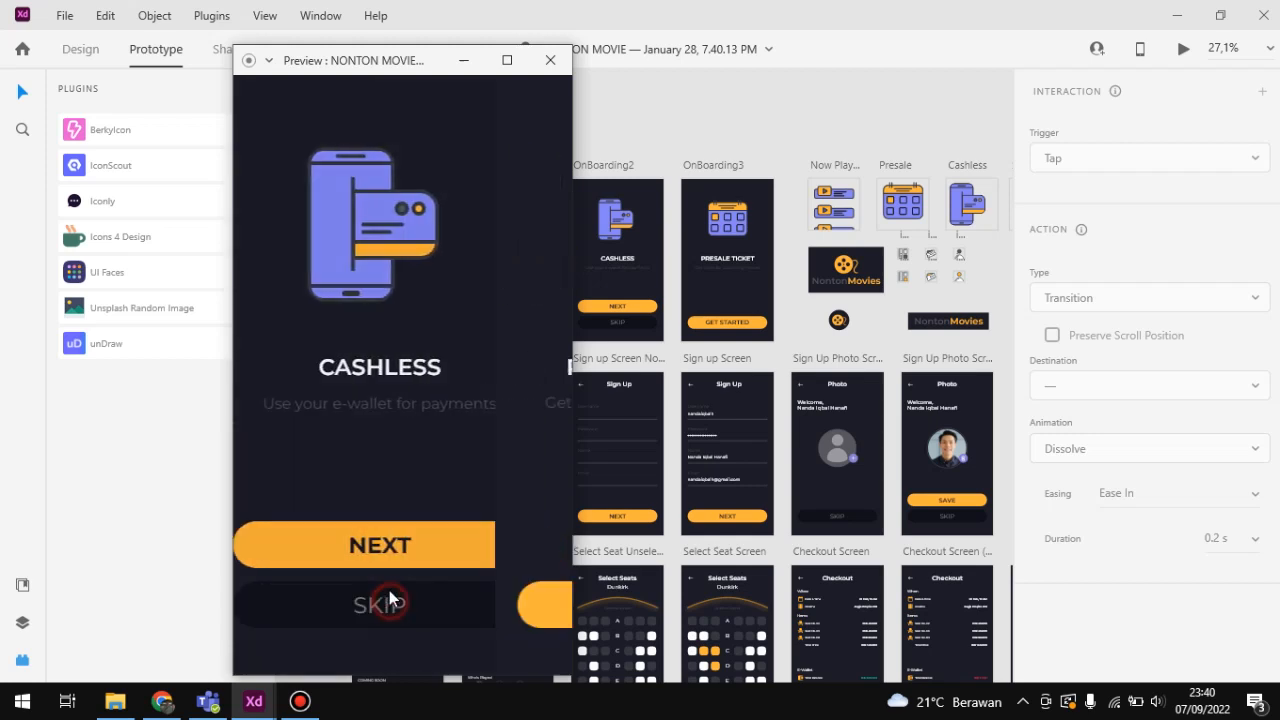
pyautogui.click(405, 617)
pyautogui.click(350, 338)
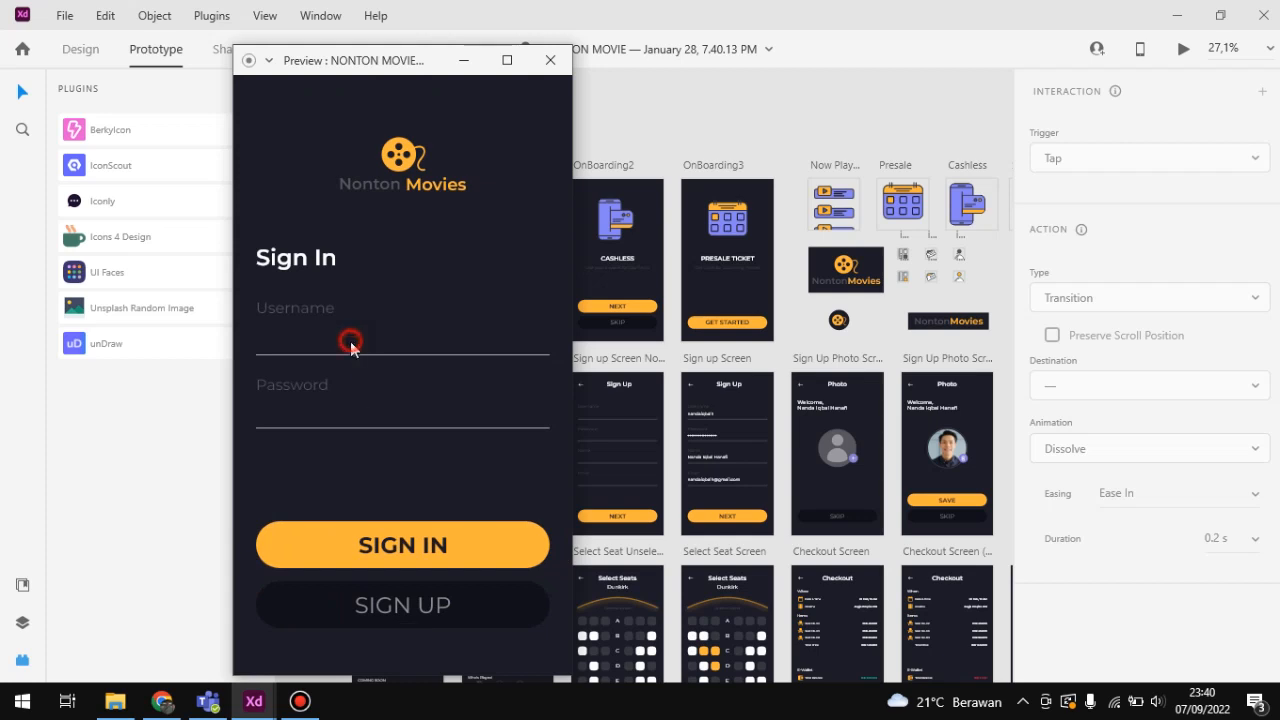
pyautogui.click(401, 558)
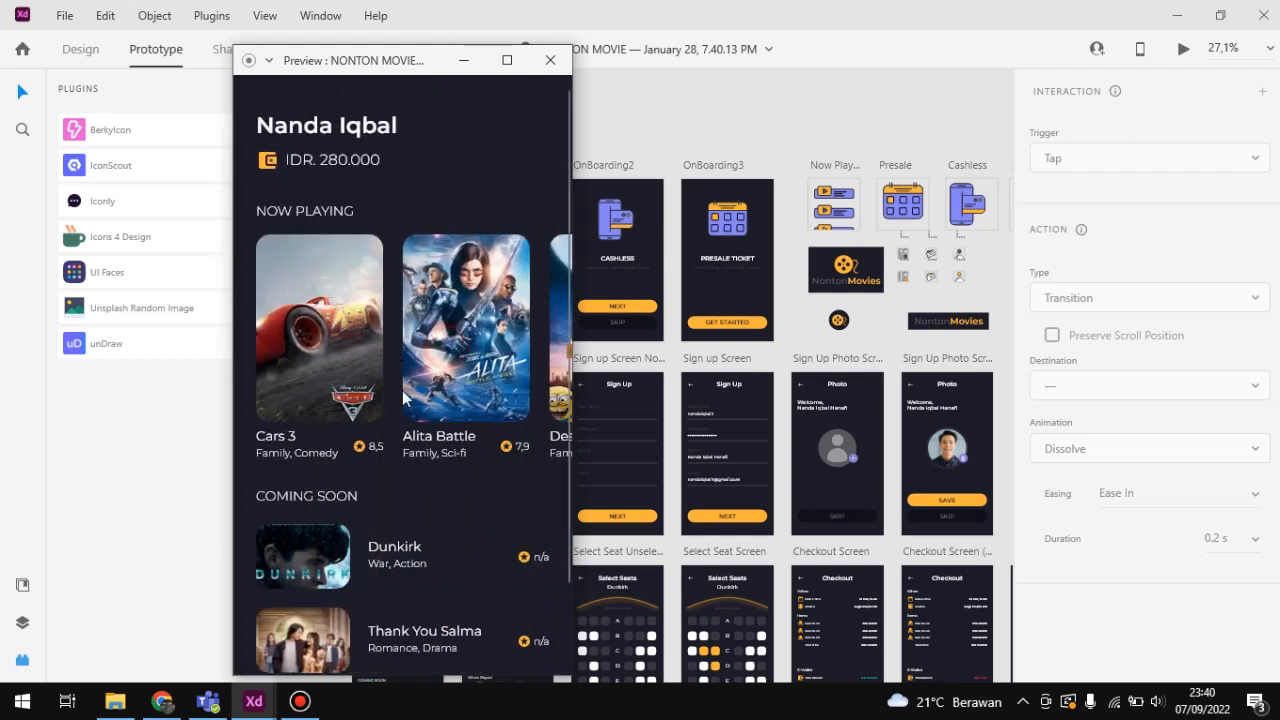
# Step: Book seats C2, C3 and D3 for Dunkirk in the preview, complete the checkout and view the ticket
pyautogui.scroll(-2, 385, 430)
pyautogui.click(370, 458)
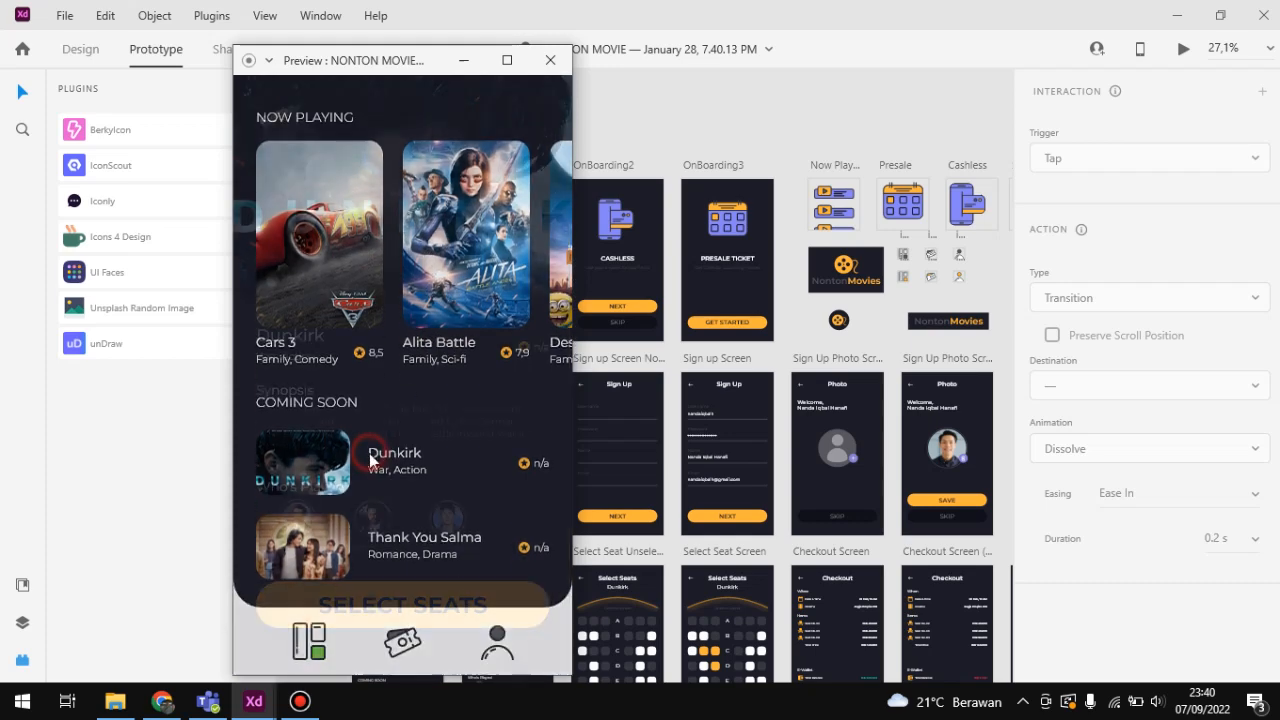
pyautogui.click(445, 608)
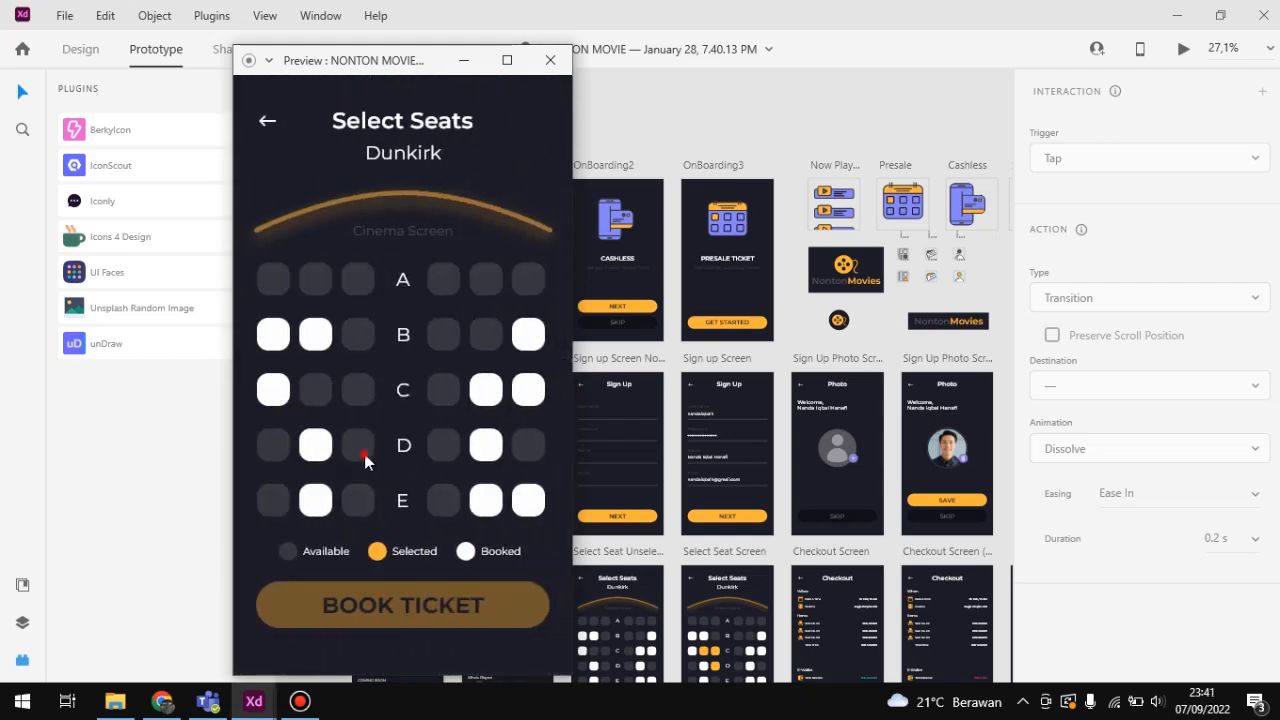
pyautogui.click(315, 385)
pyautogui.click(431, 619)
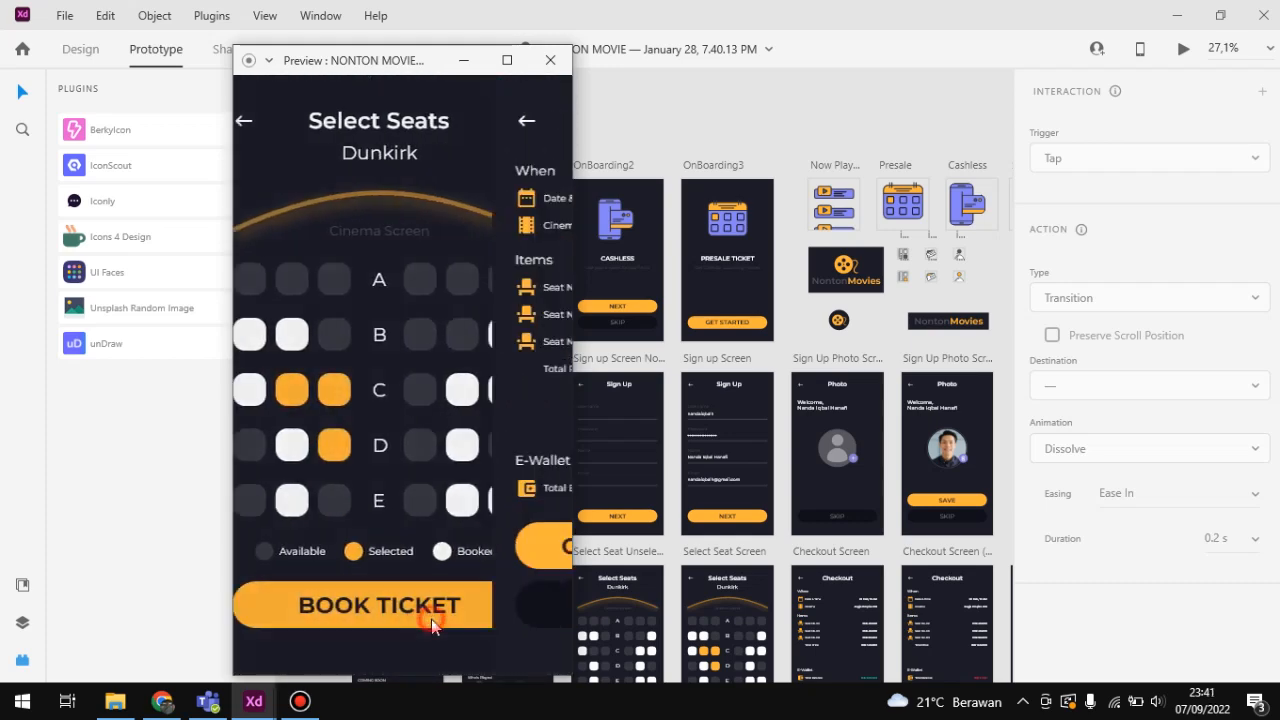
pyautogui.click(430, 545)
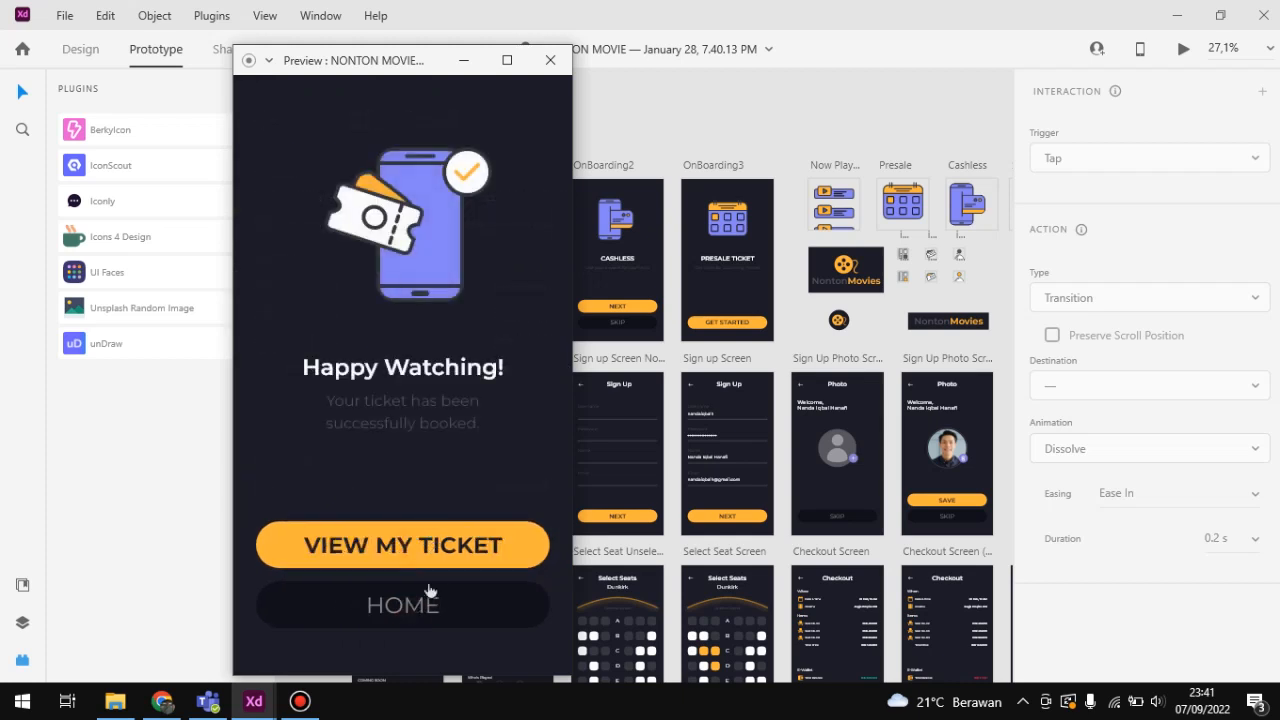
pyautogui.click(424, 545)
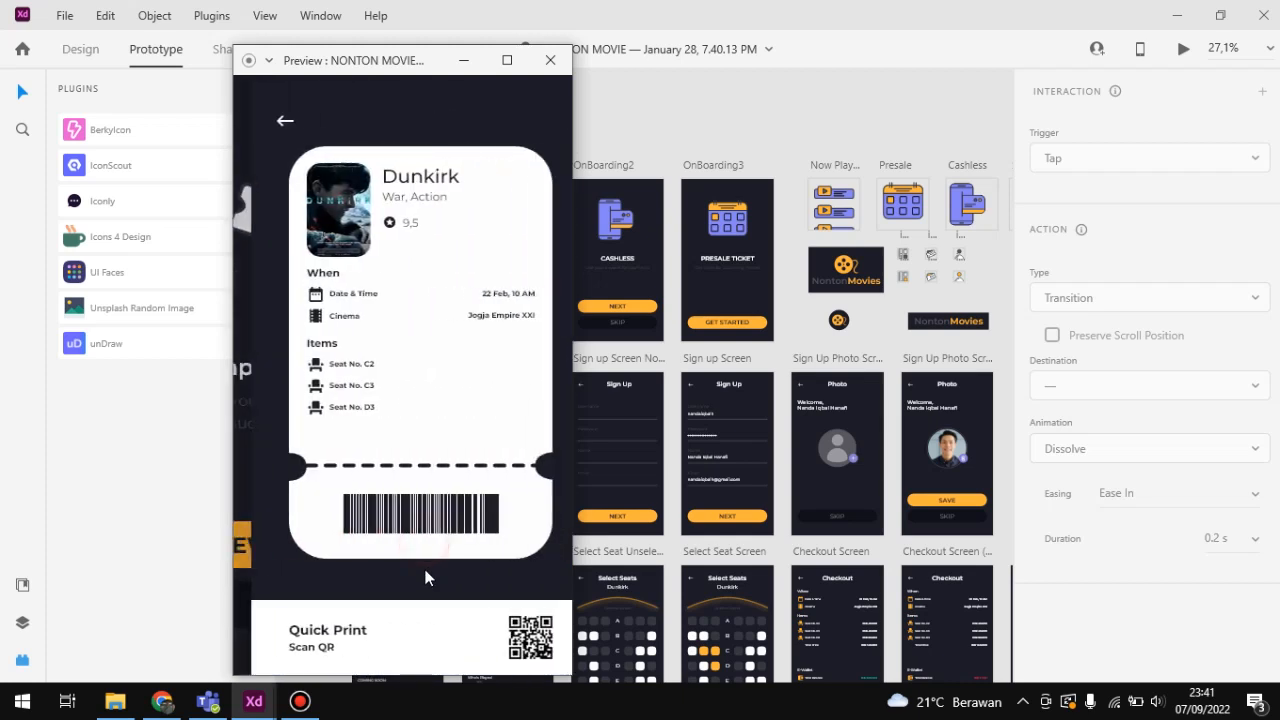
# Step: Go back from the ticket to the home screen in the preview and minimize the preview window
pyautogui.click(268, 120)
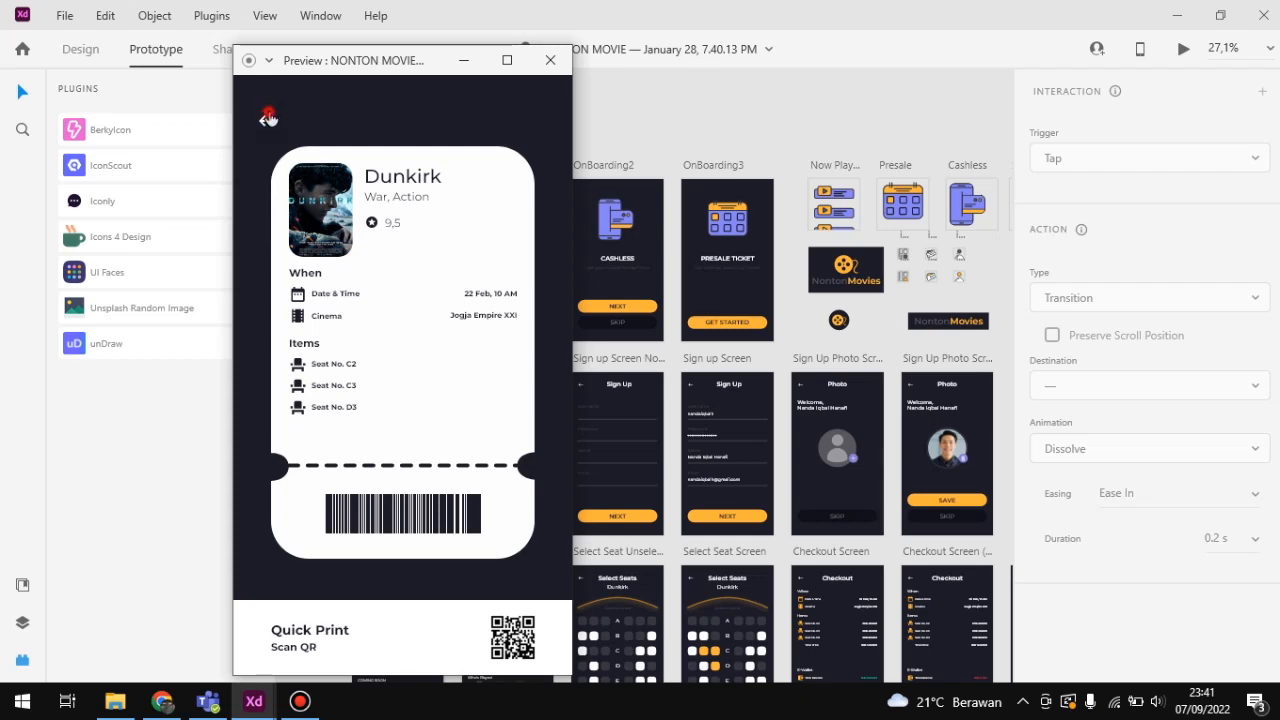
pyautogui.click(308, 640)
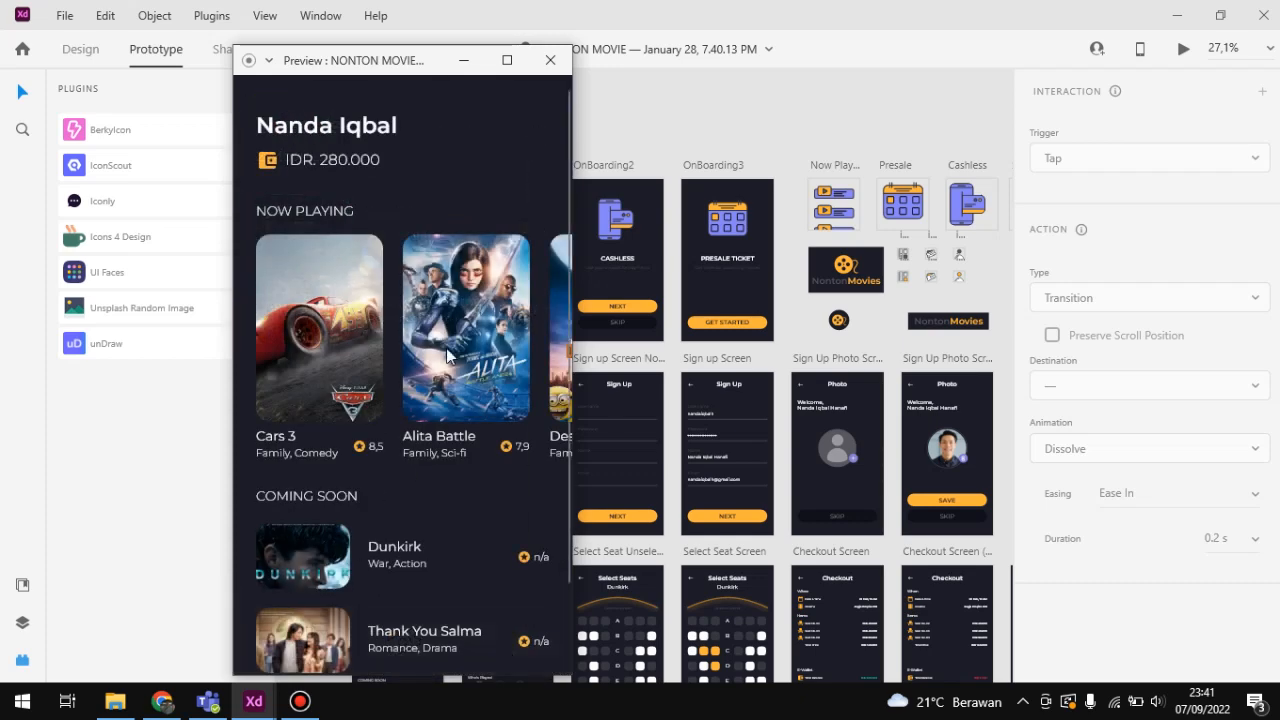
pyautogui.click(466, 62)
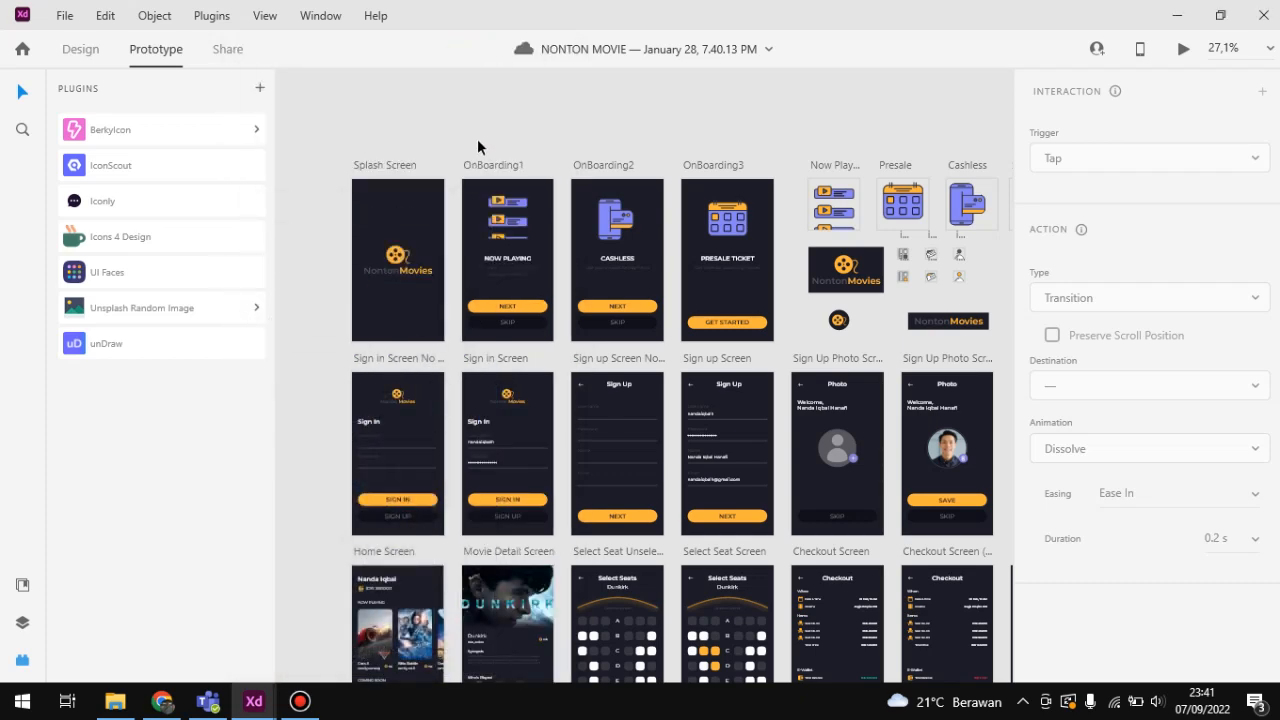
# Step: Select the Splash Screen artboard and inspect its prototype link to OnBoarding1
pyautogui.scroll(-2, 533, 225)
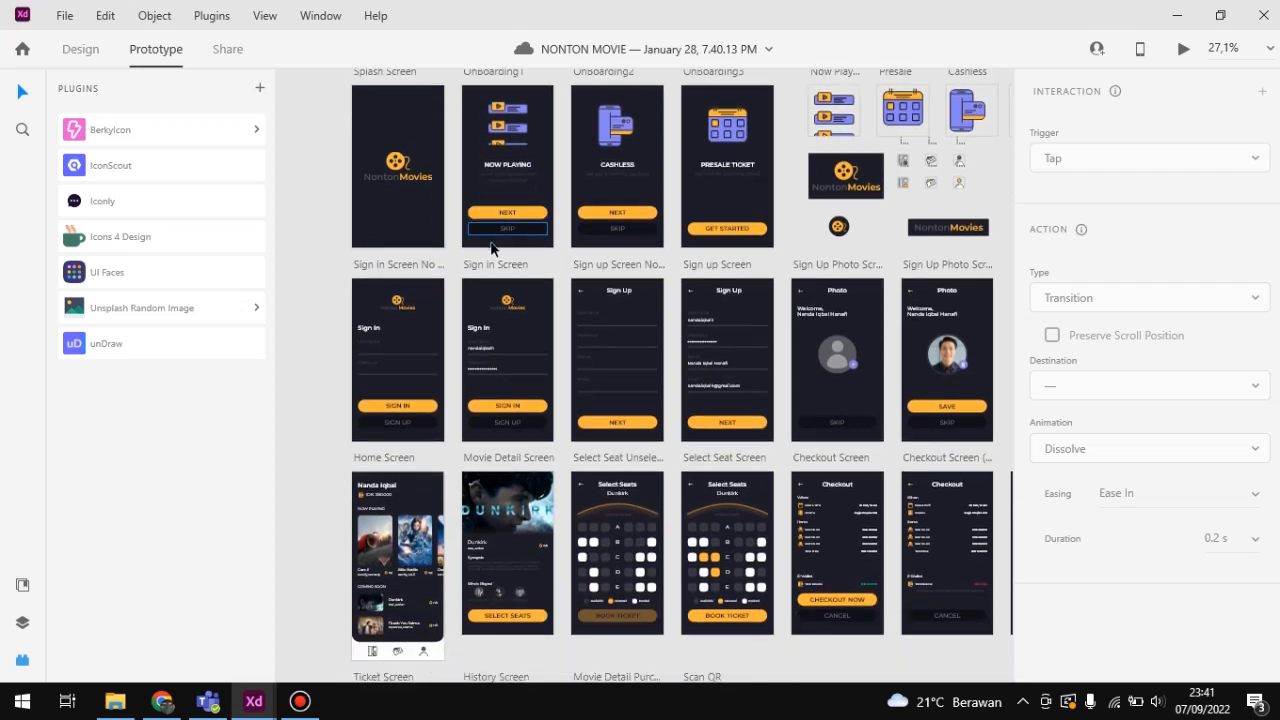
pyautogui.scroll(-1, 555, 236)
pyautogui.scroll(2, 470, 168)
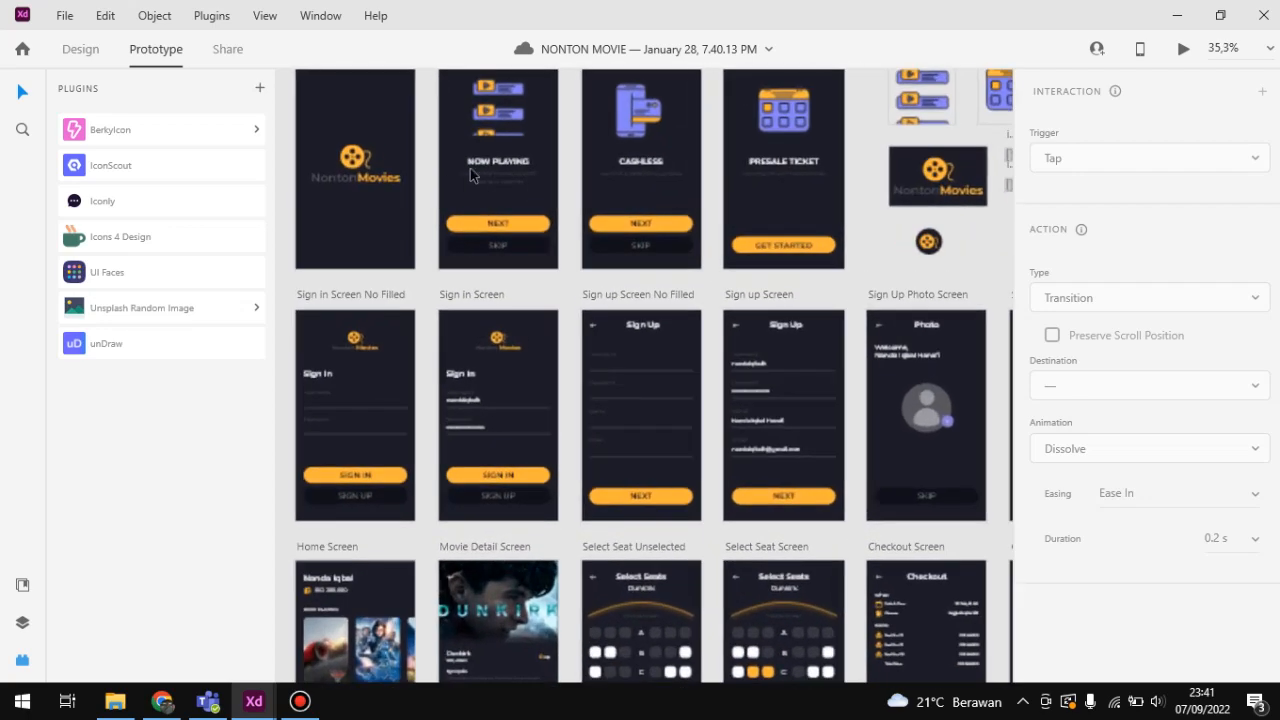
pyautogui.click(400, 170)
pyautogui.click(431, 156)
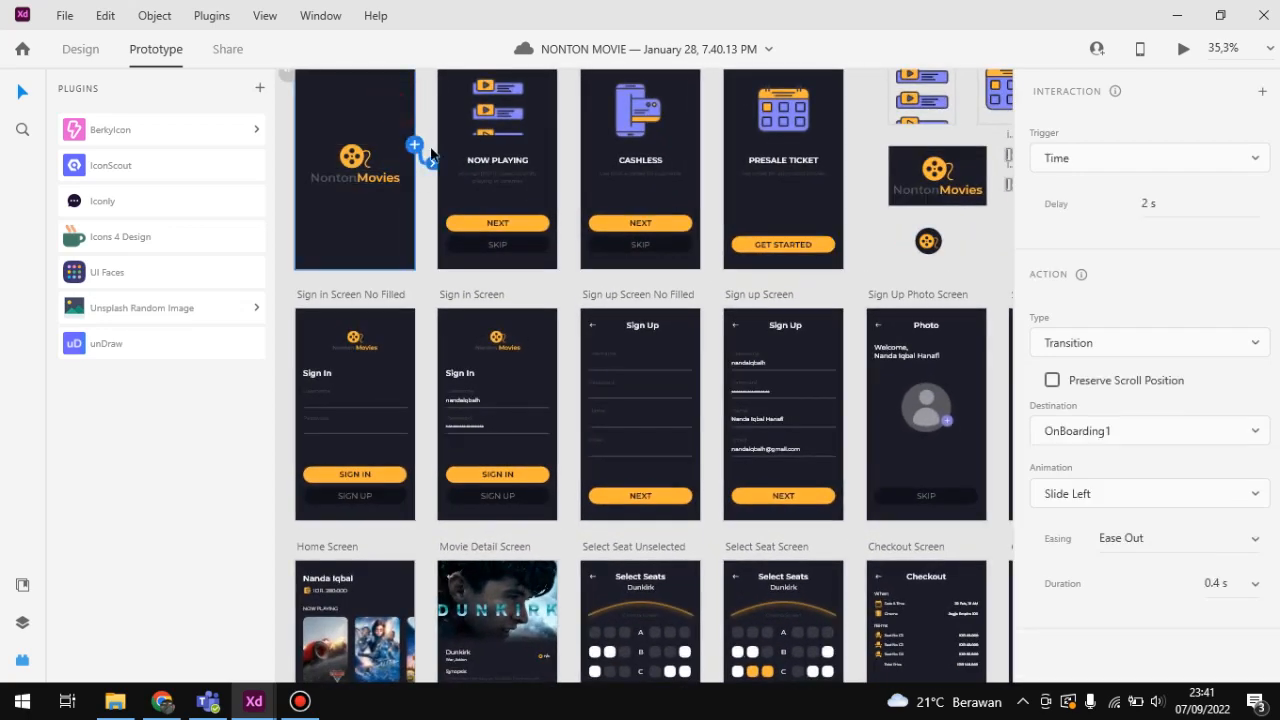
pyautogui.scroll(1, 450, 170)
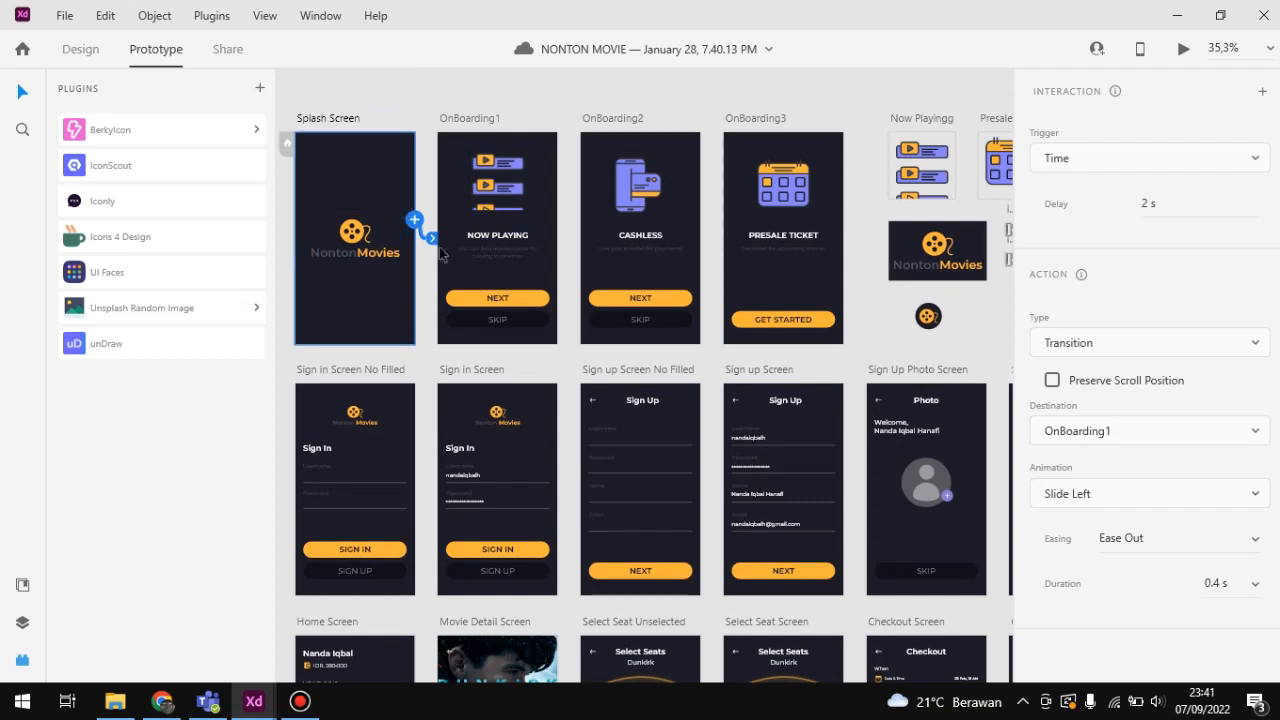
pyautogui.moveTo(416, 222)
pyautogui.mouseDown()
pyautogui.moveTo(437, 240)
pyautogui.moveTo(463, 220)
pyautogui.moveTo(420, 222)
pyautogui.mouseUp()
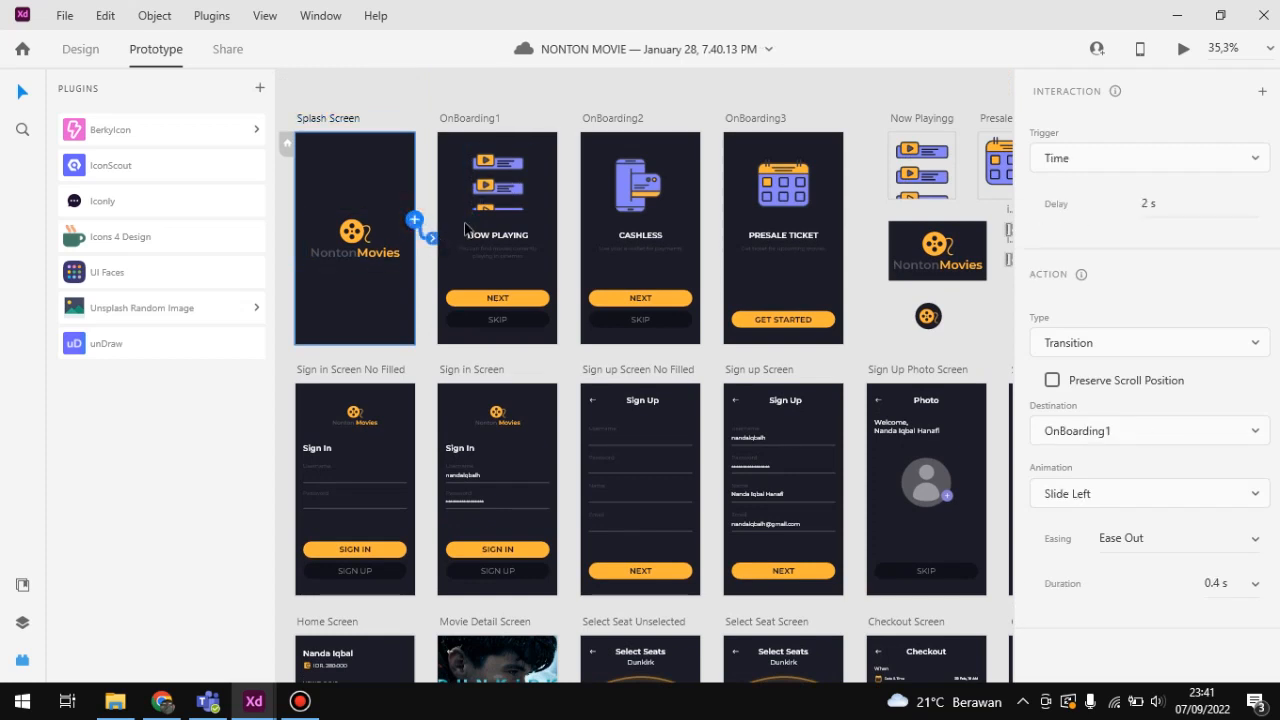
# Step: Look through the trigger, action type, destination and animation options of the Splash Screen interaction, keeping its current settings
pyautogui.click(1094, 179)
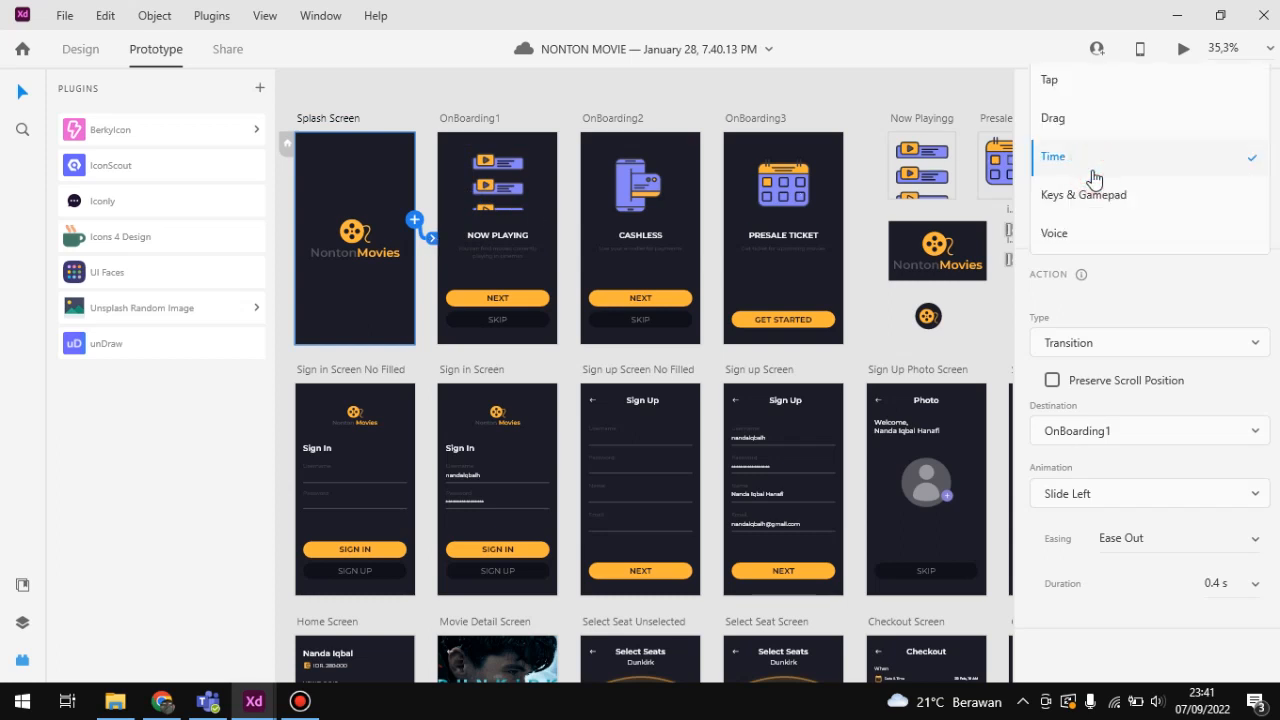
pyautogui.click(1093, 172)
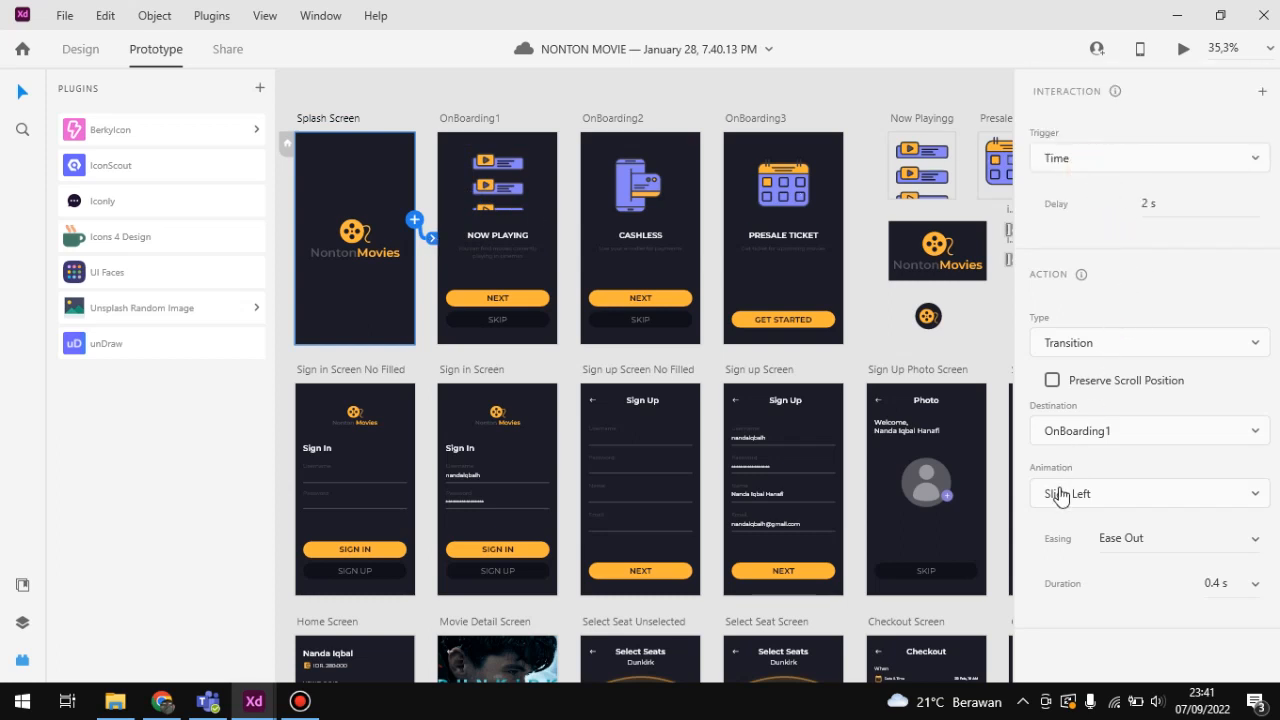
pyautogui.click(1131, 346)
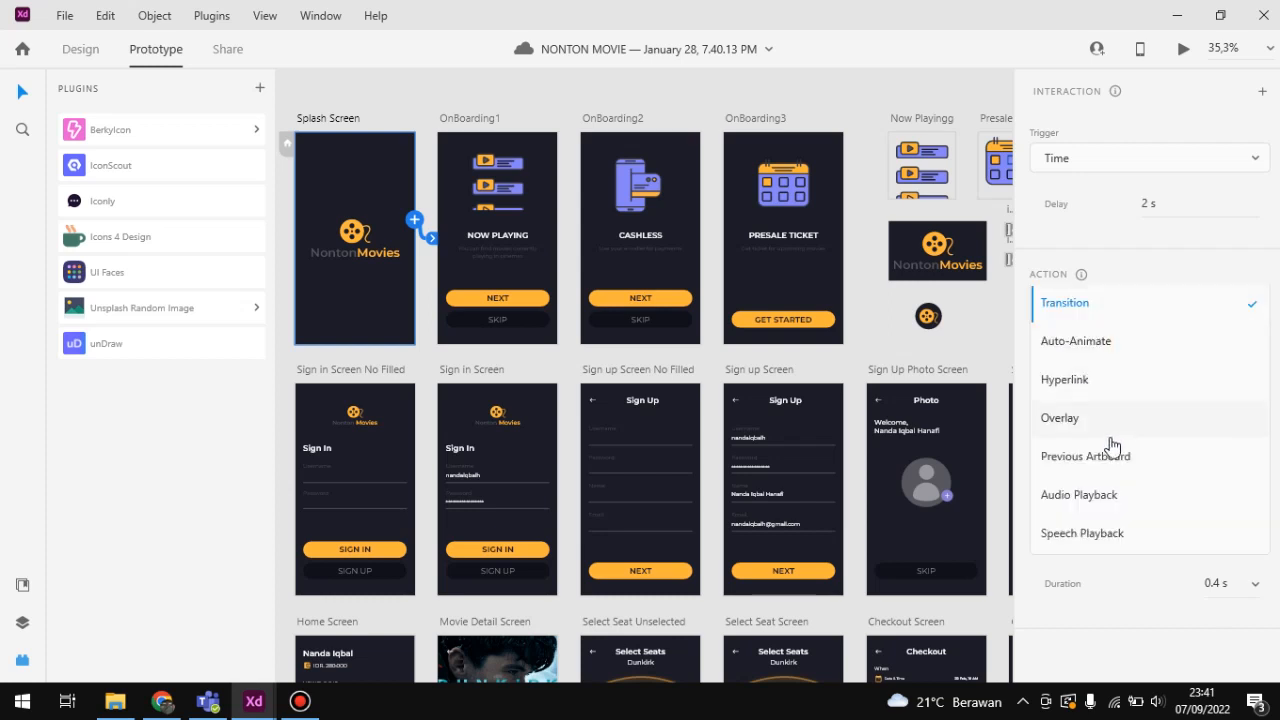
pyautogui.click(1021, 382)
pyautogui.click(1080, 438)
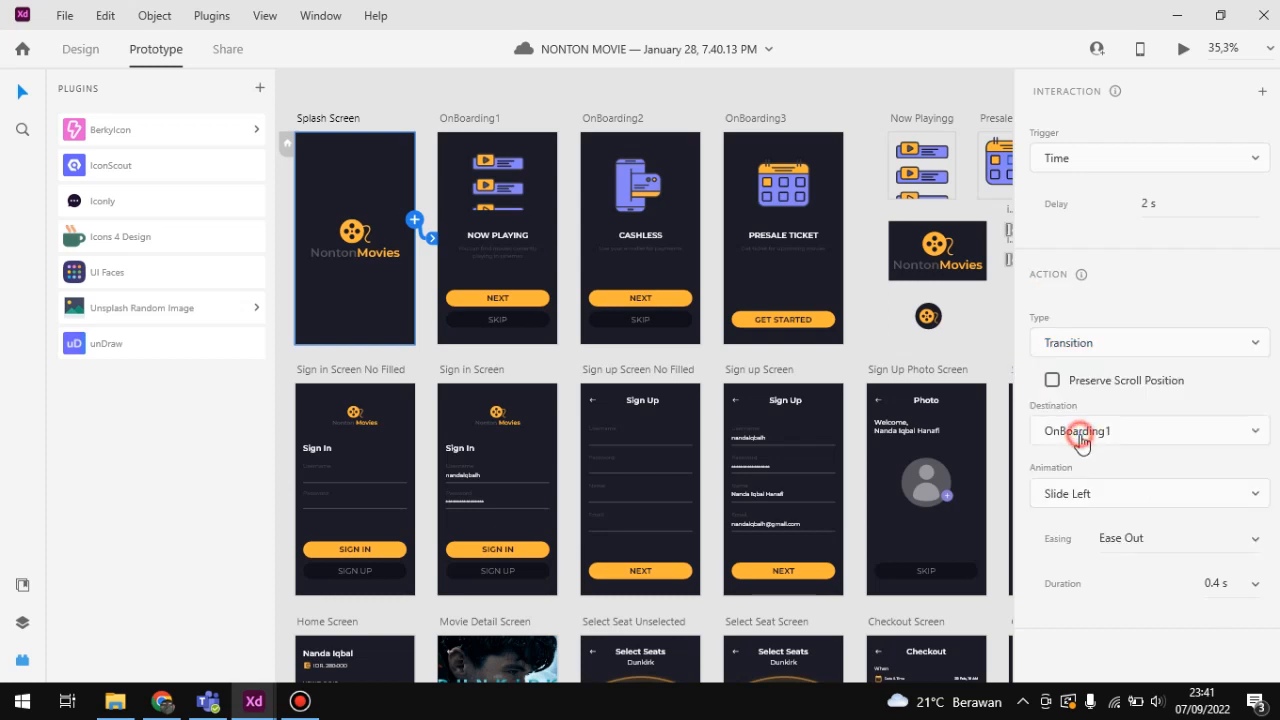
pyautogui.click(1014, 432)
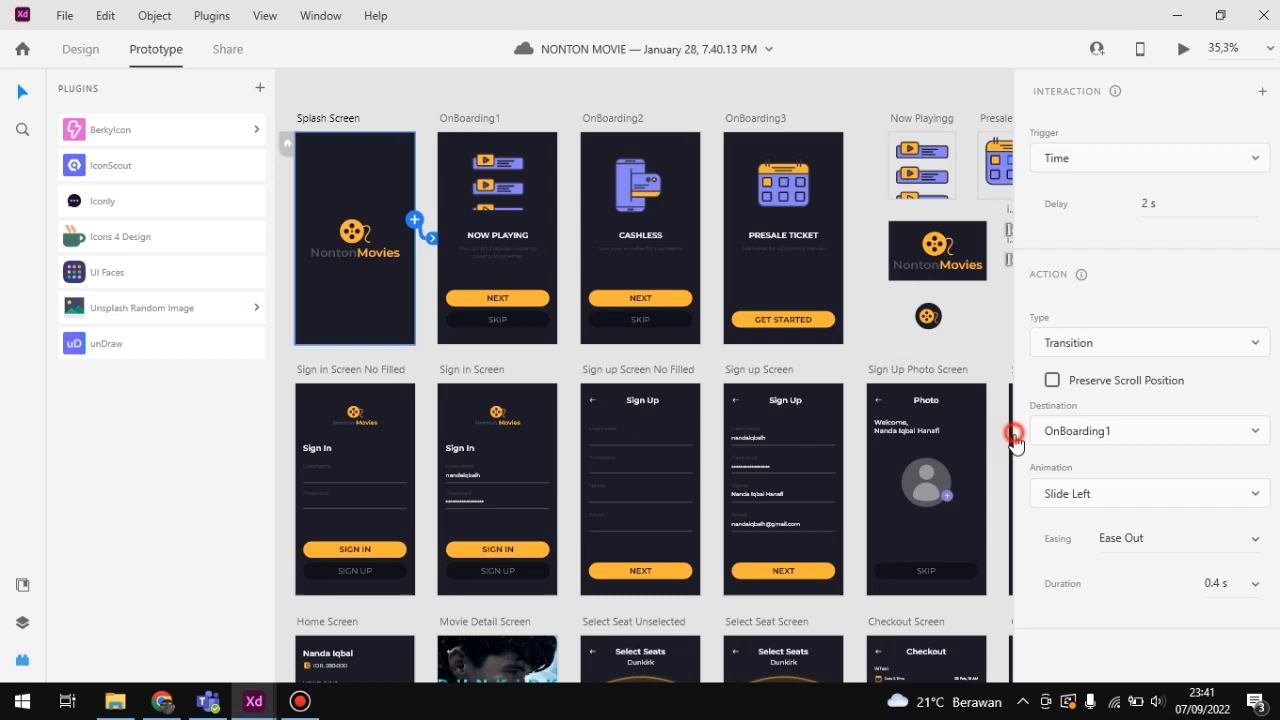
pyautogui.click(1055, 490)
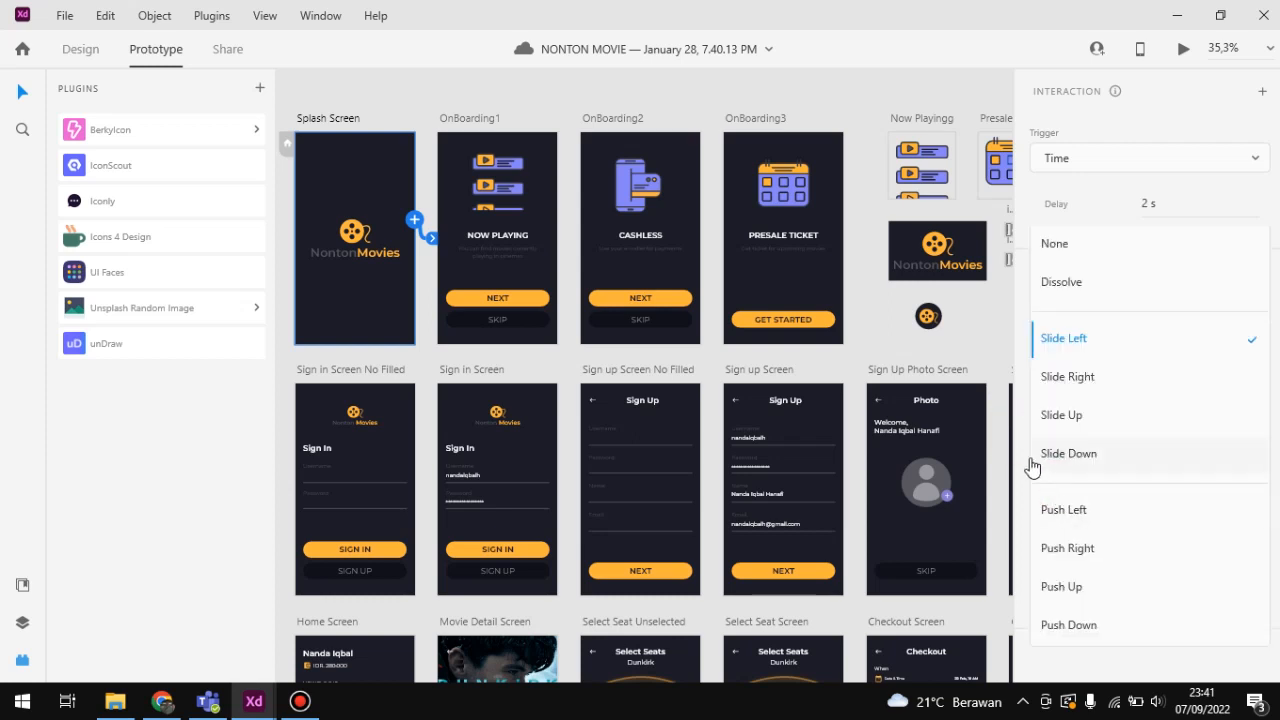
pyautogui.click(1030, 467)
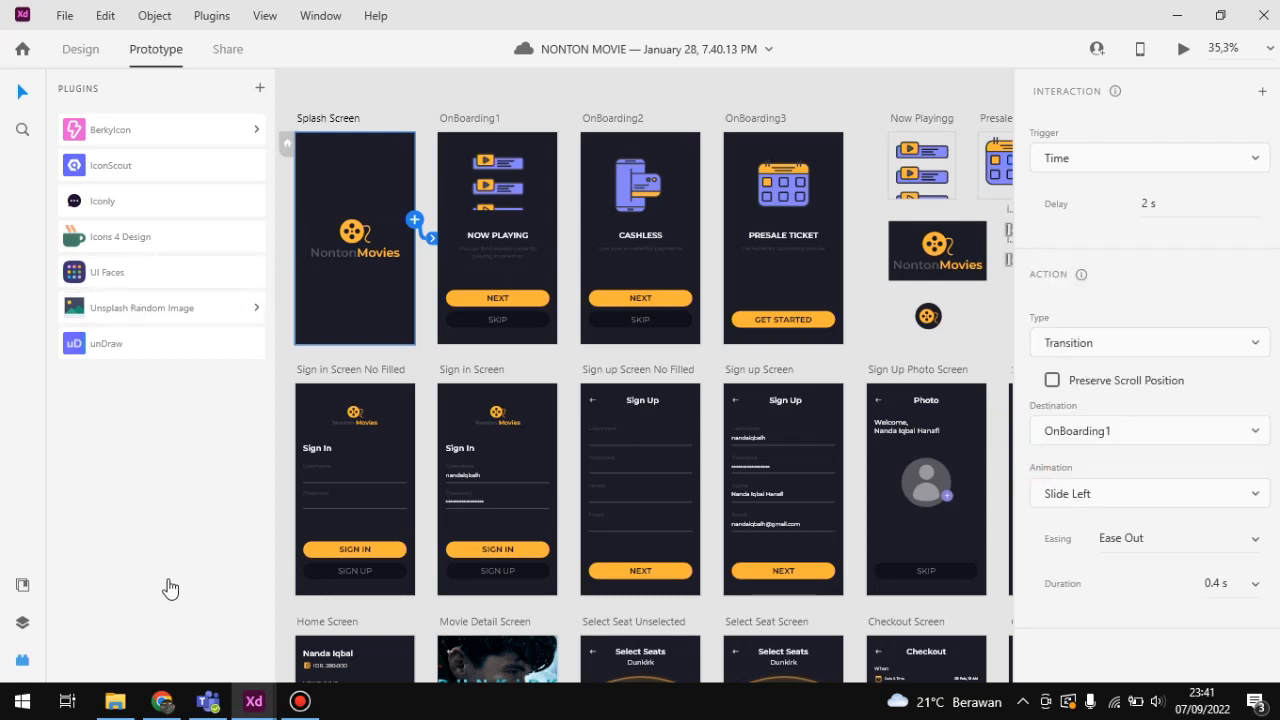
pyautogui.scroll(-2, 452, 458)
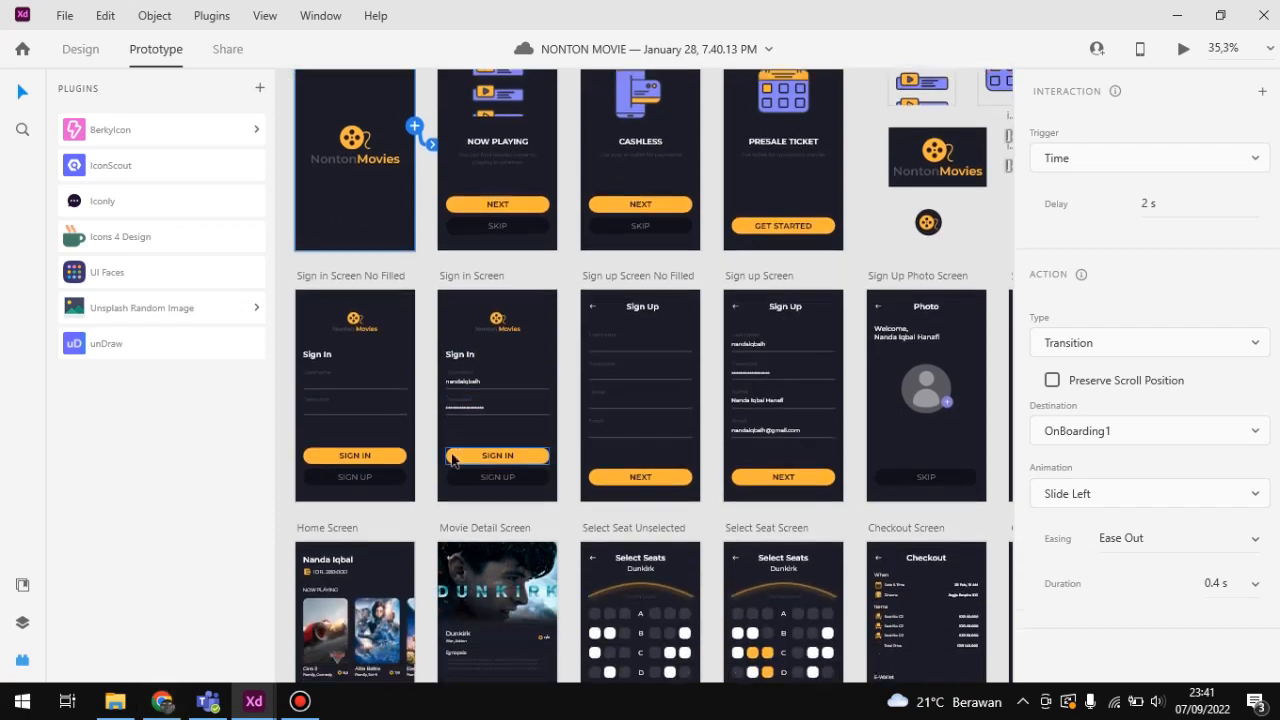
# Step: Look over the NONTON MOVIE artboards from the splash and sign-in screens to the ticket, profile and wallet screens
pyautogui.scroll(-7, 452, 460)
pyautogui.scroll(3, 452, 460)
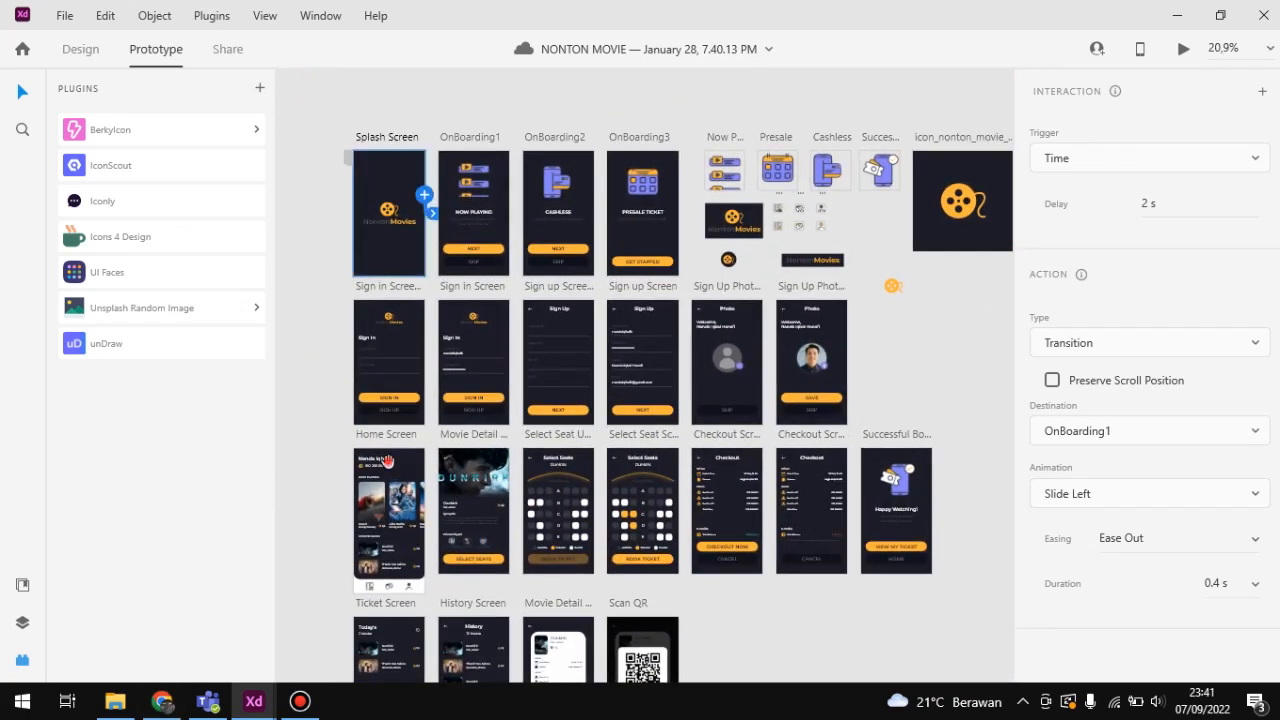
pyautogui.scroll(-7, 387, 460)
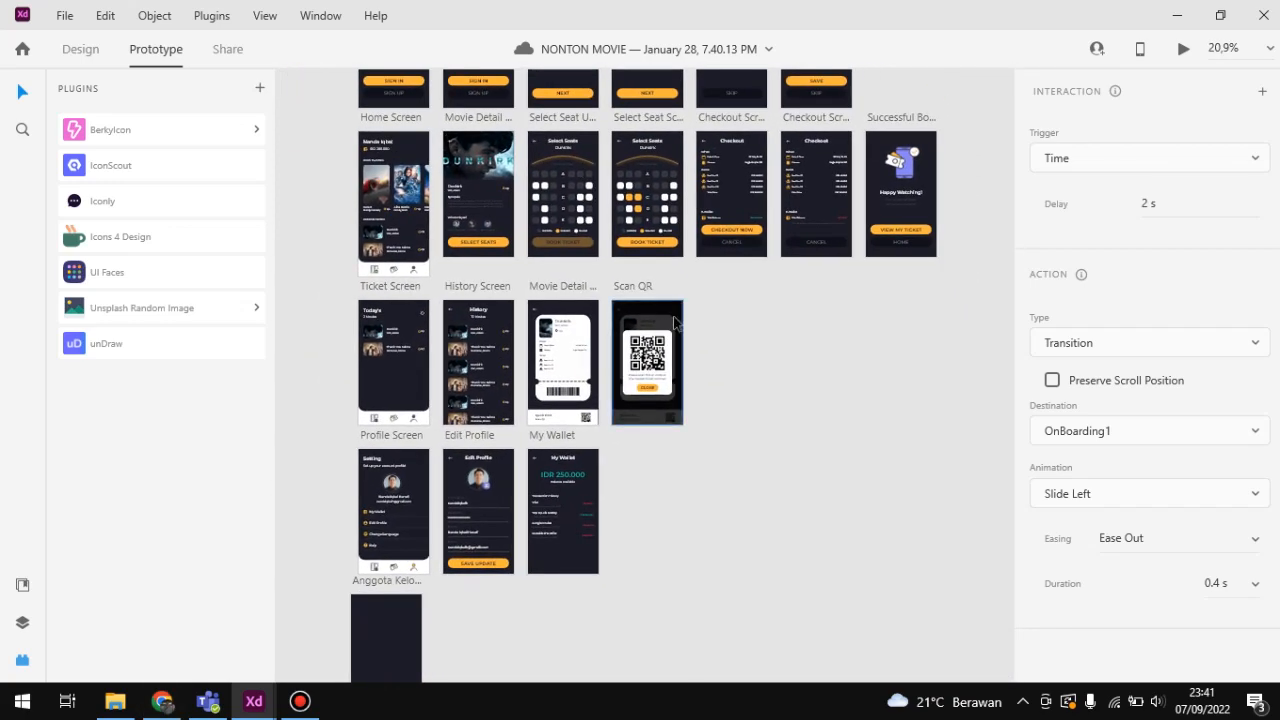
pyautogui.scroll(1, 674, 318)
pyautogui.moveTo(723, 321); pyautogui.dragTo(752, 372)
pyautogui.scroll(-1, 749, 366)
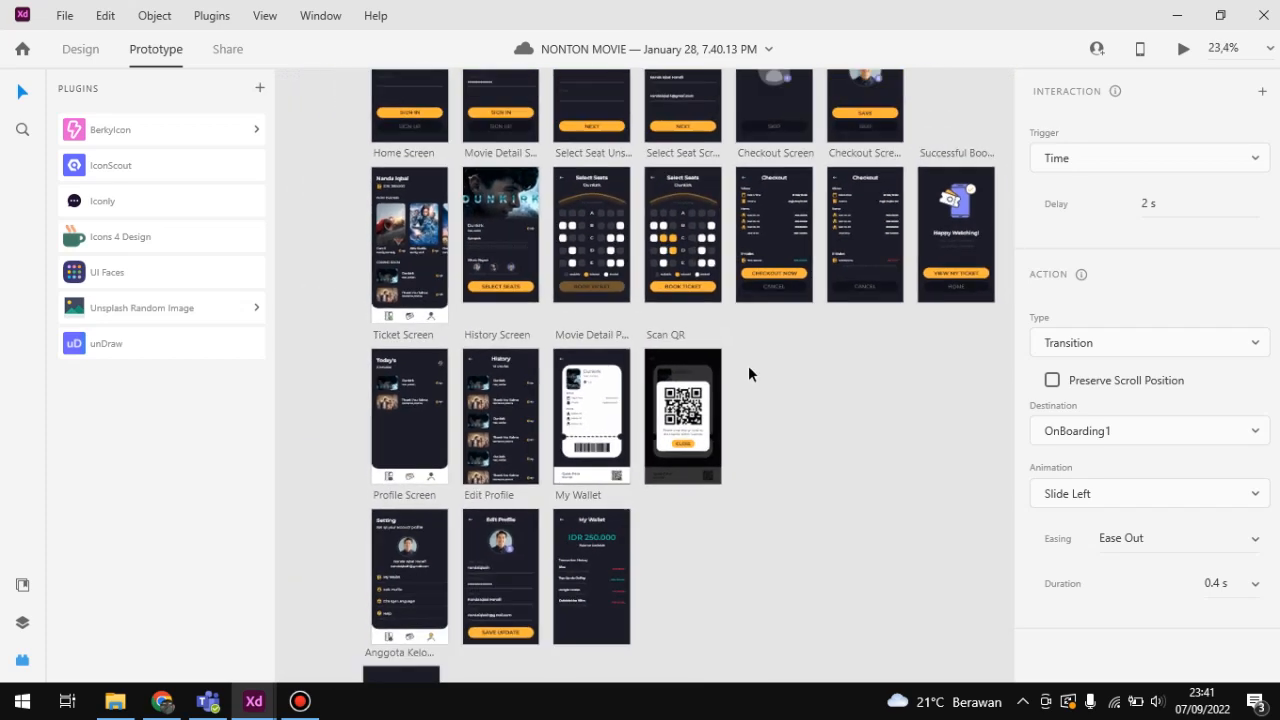
pyautogui.scroll(3, 748, 366)
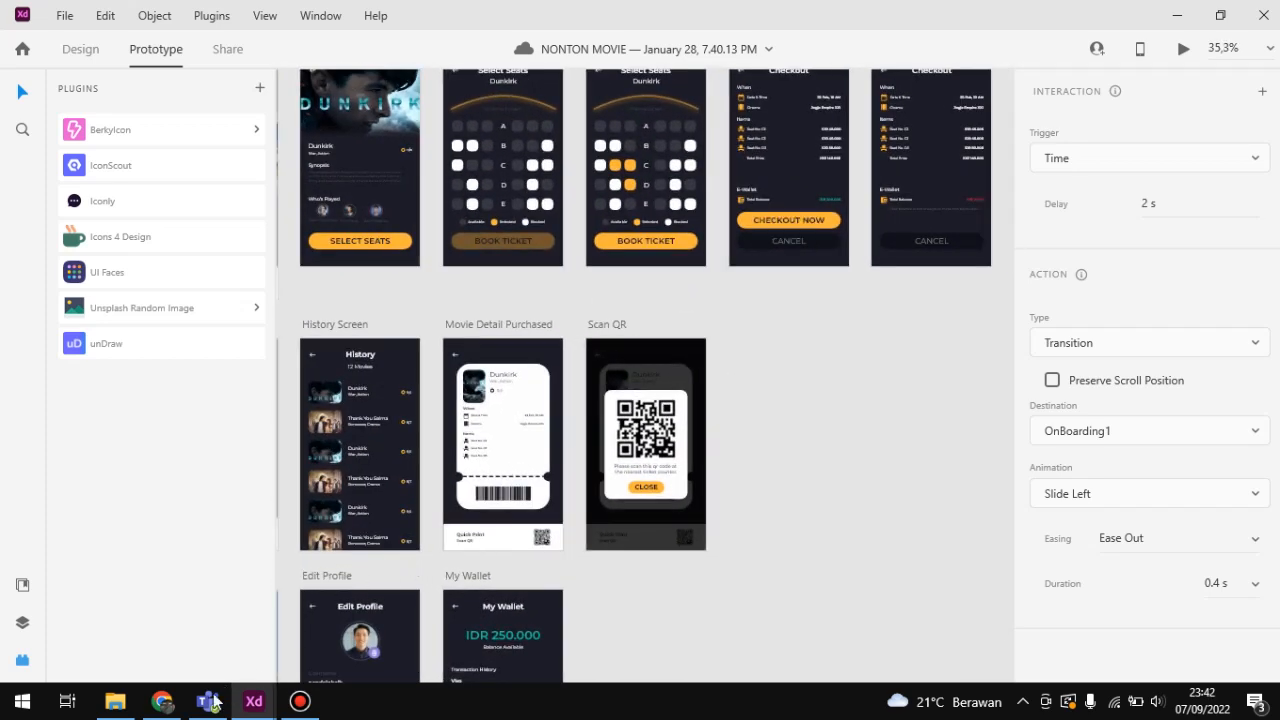
# Step: Switch to the Review UI/UX Tools presentation in Chrome and highlight "Built-in Sharing" on the Adobe XD slide
pyautogui.click(161, 701)
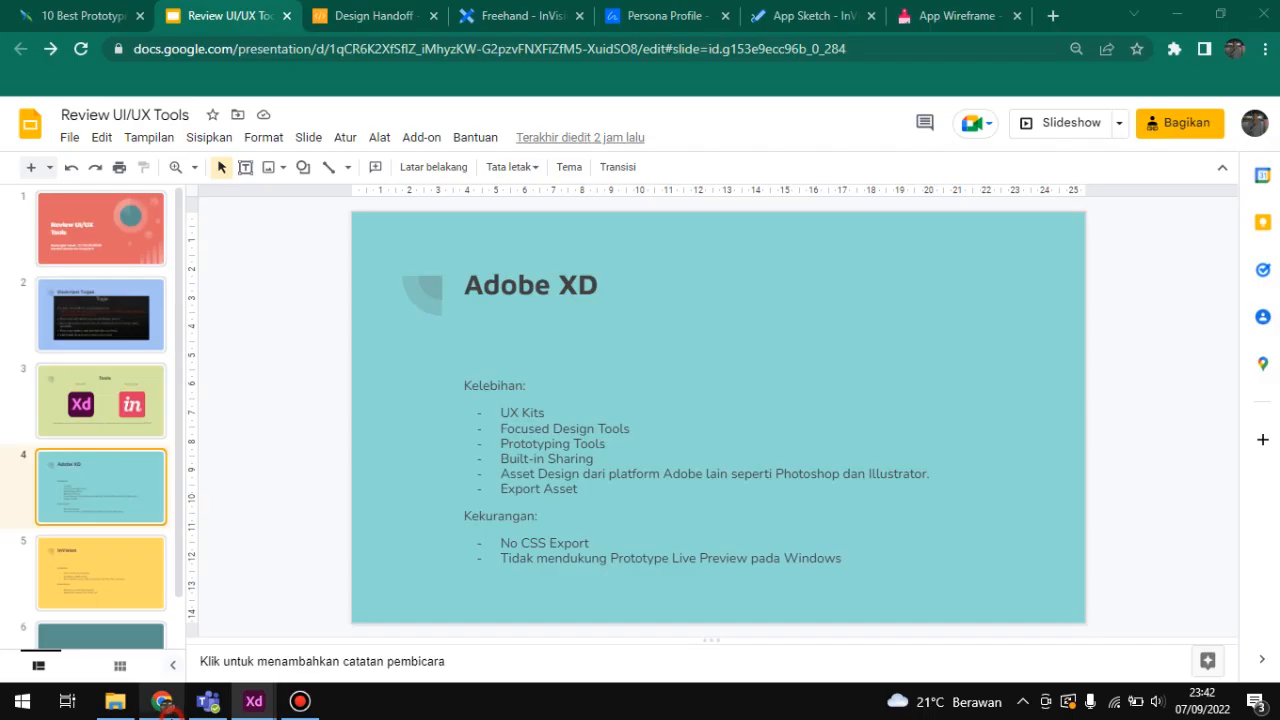
pyautogui.click(594, 460)
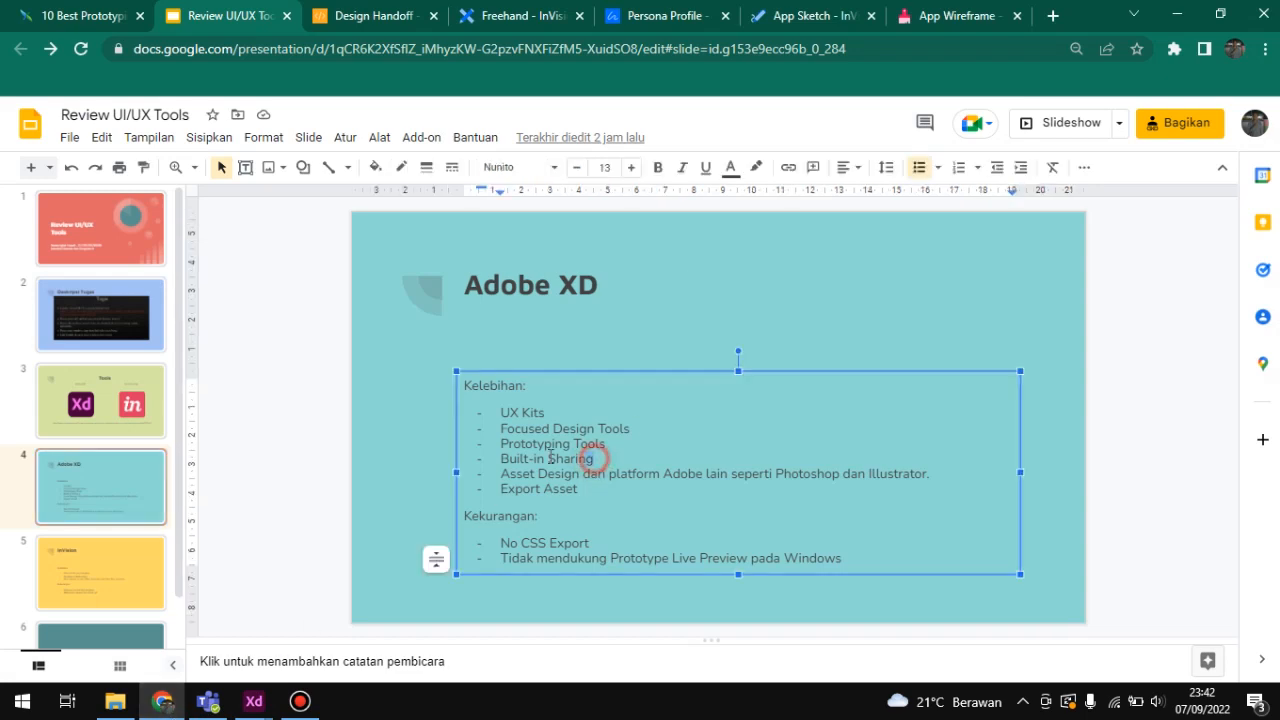
pyautogui.moveTo(594, 460); pyautogui.dragTo(495, 455)
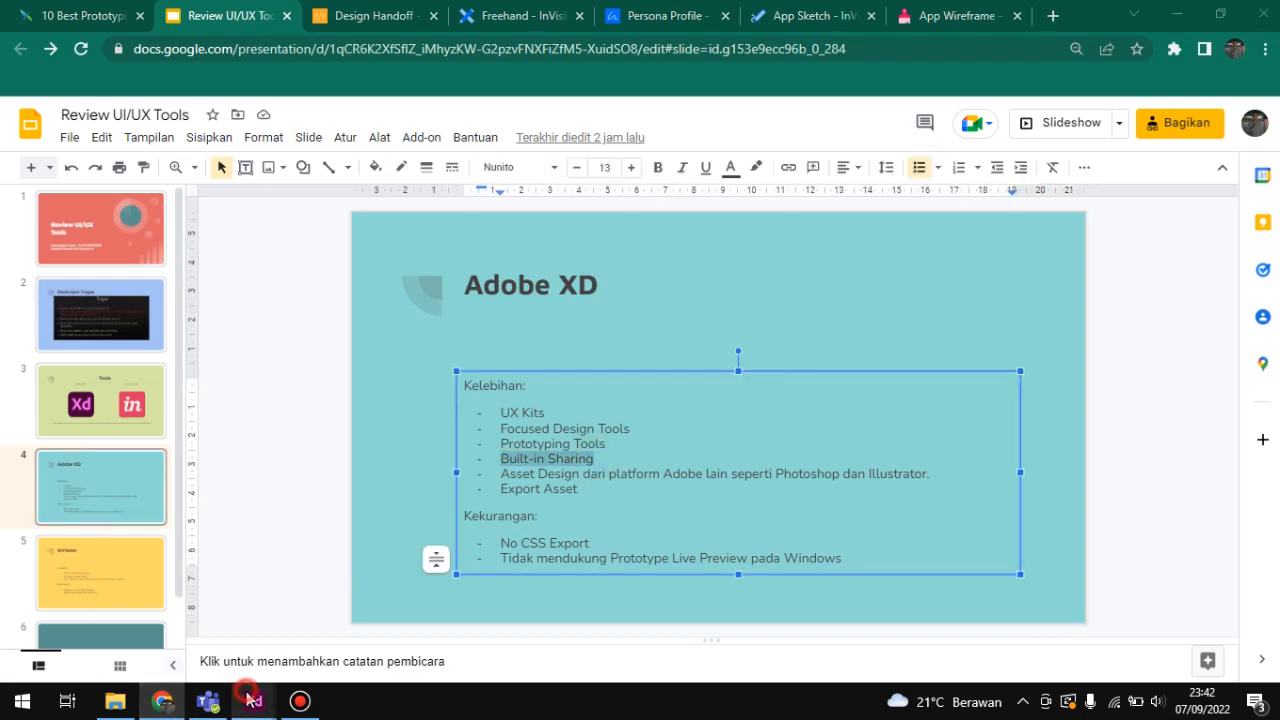
# Step: Switch to the NONTON MOVIE document in Adobe XD, show its sharing settings and copy the Design Review link
pyautogui.moveTo(254, 700)
pyautogui.click(240, 589)
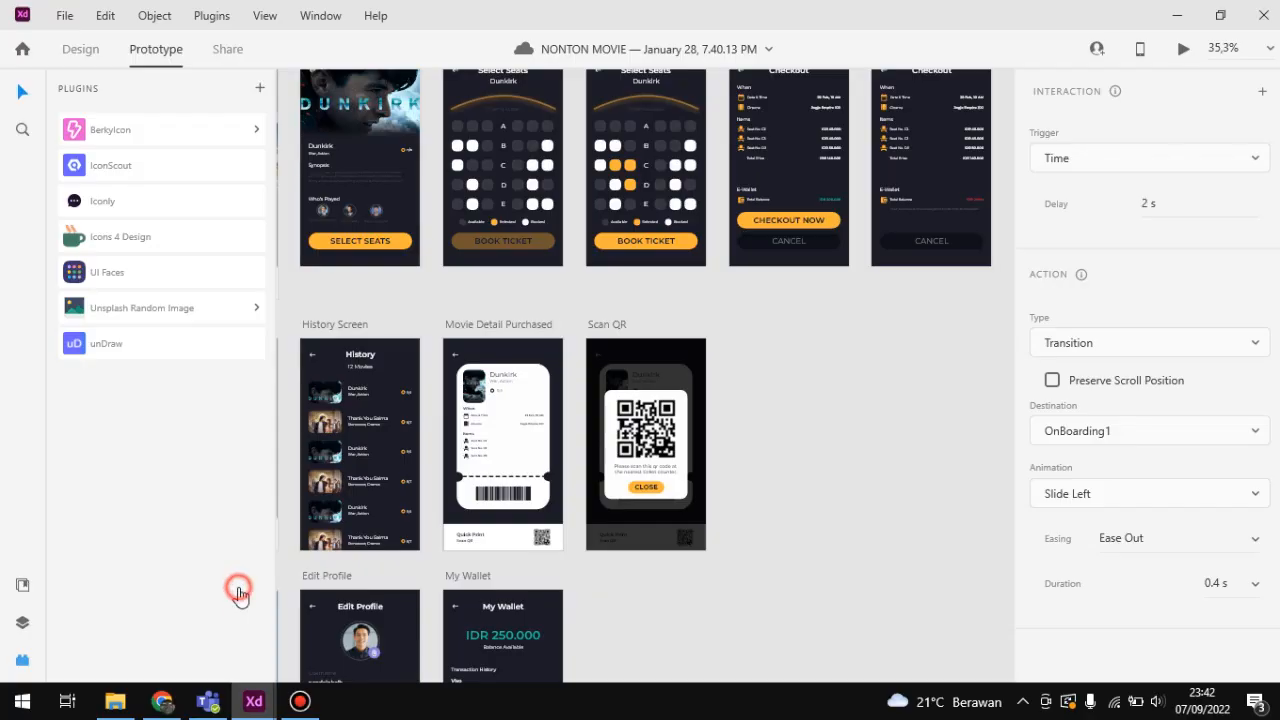
pyautogui.click(225, 50)
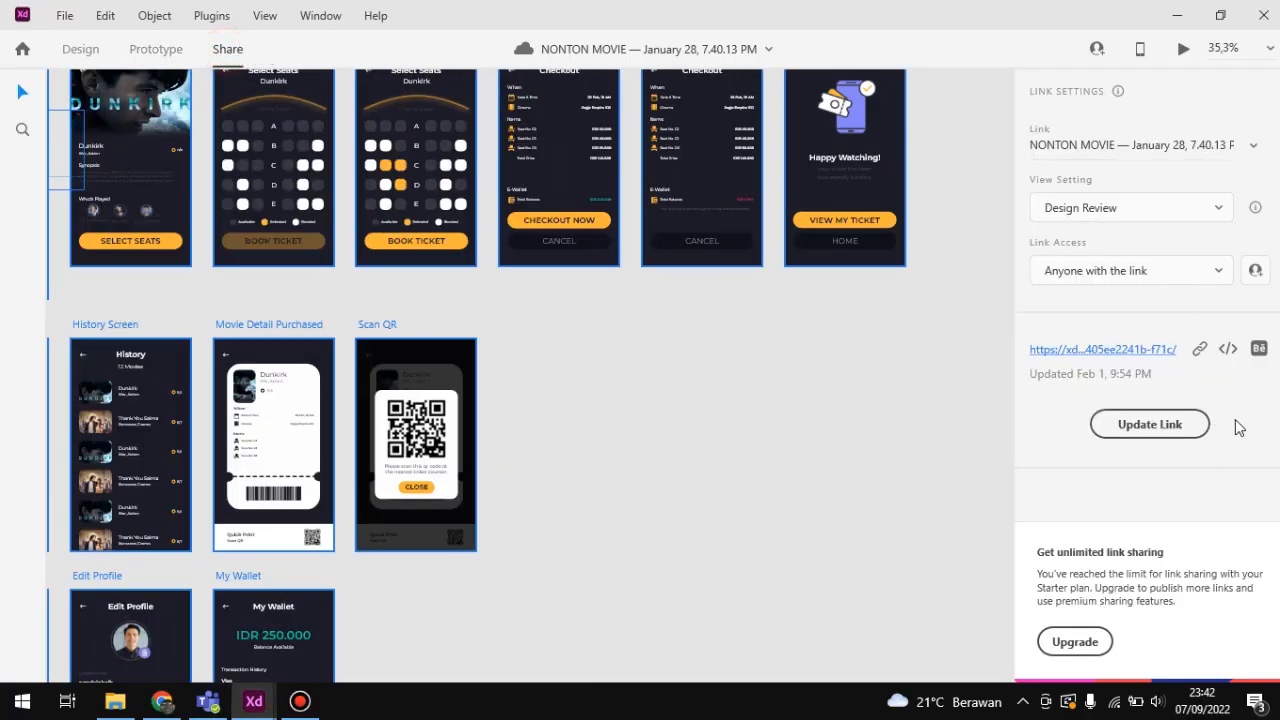
pyautogui.click(1201, 347)
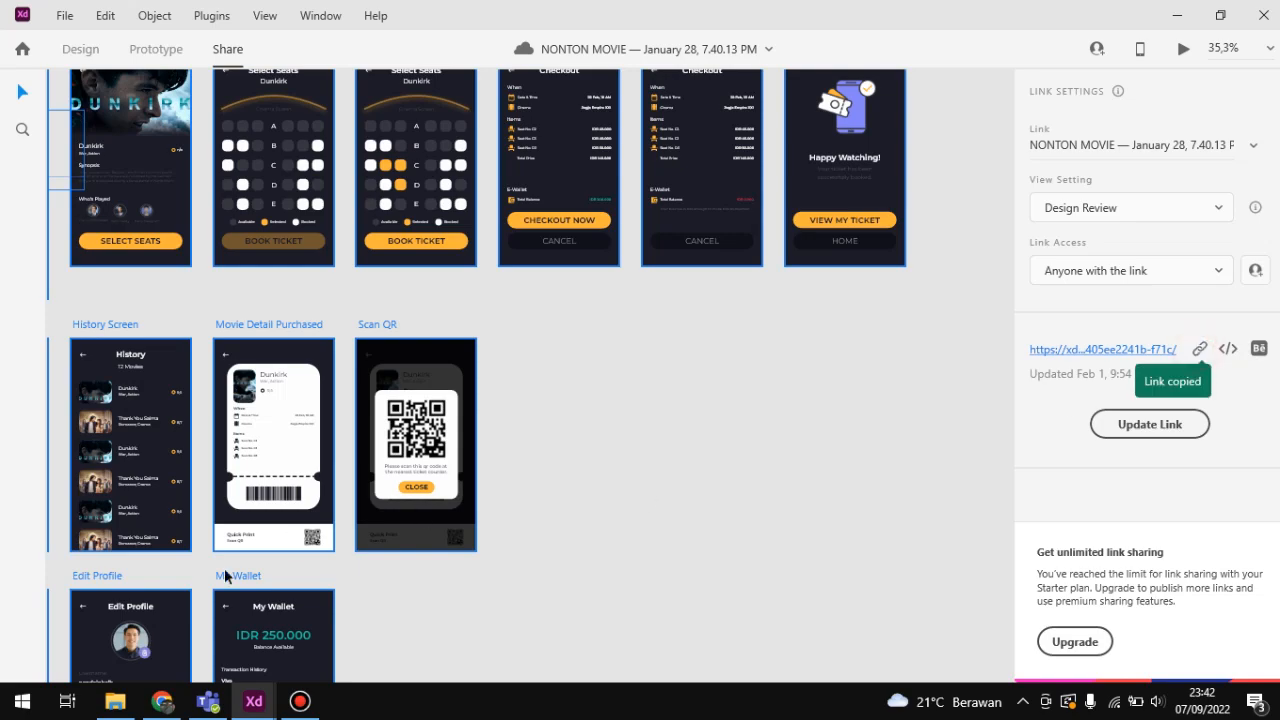
# Step: Switch to Chrome and open the copied prototype link in a new browser tab
pyautogui.click(162, 700)
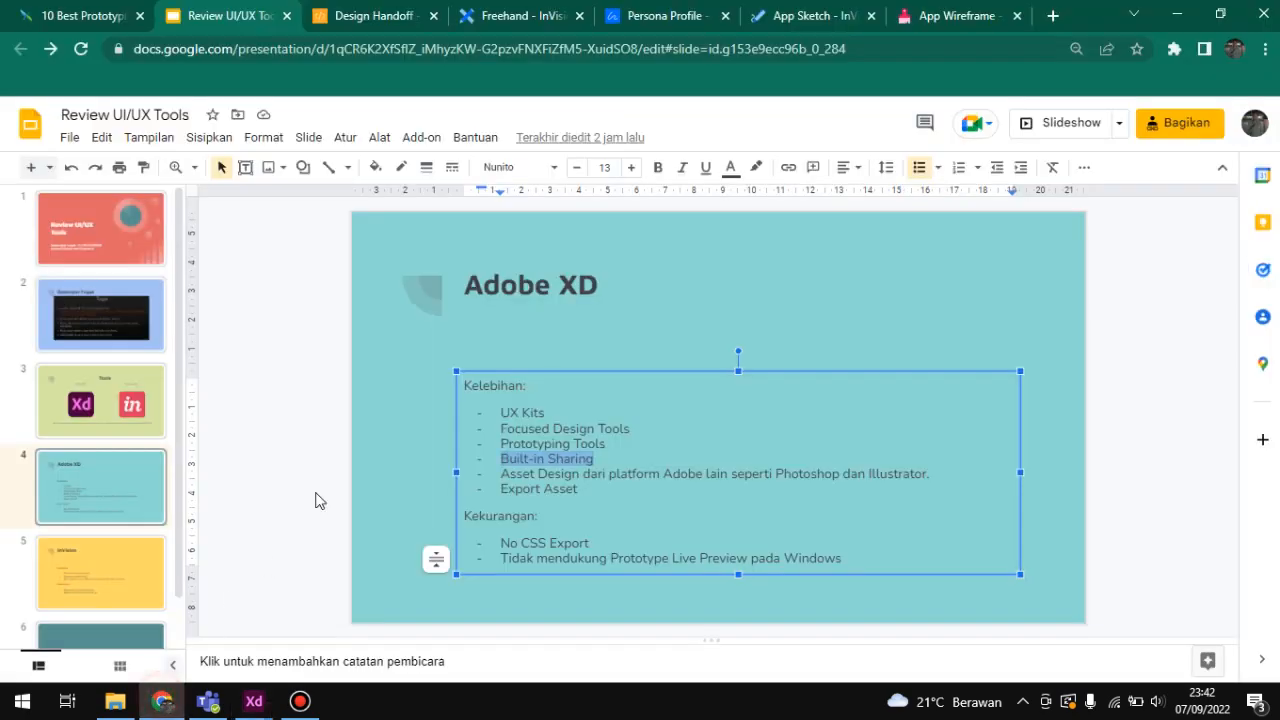
pyautogui.click(1052, 15)
pyautogui.hotkey('ctrl', 'v')
pyautogui.press('Return')
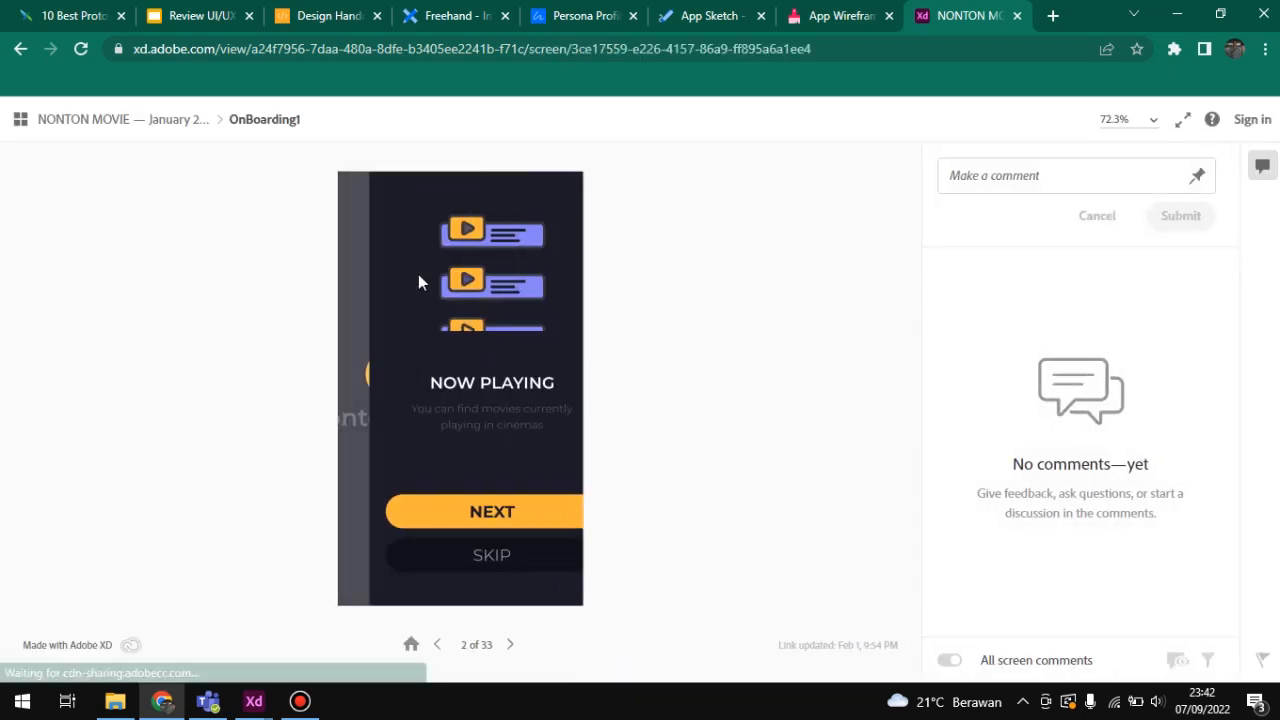
# Step: Walk through the shared prototype from onboarding and sign-up to the Dunkirk detail screen, and close its browser tab
pyautogui.click(474, 551)
pyautogui.click(490, 552)
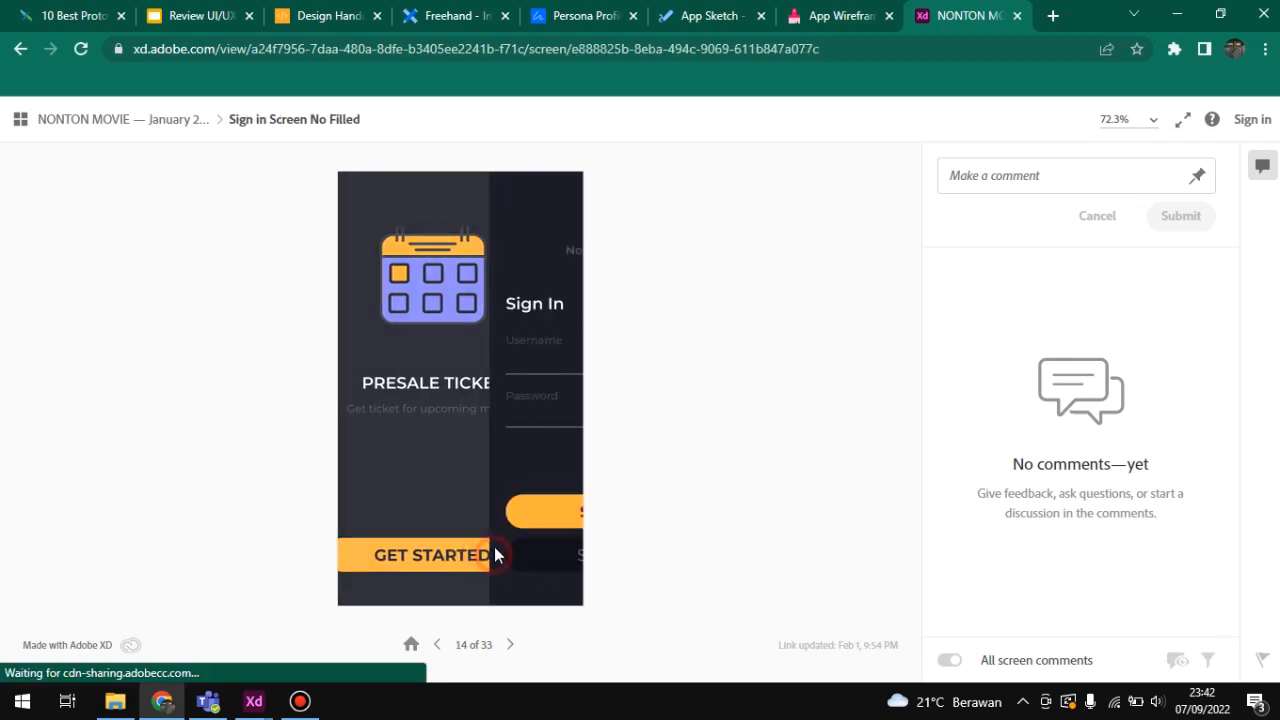
pyautogui.click(488, 552)
pyautogui.click(483, 539)
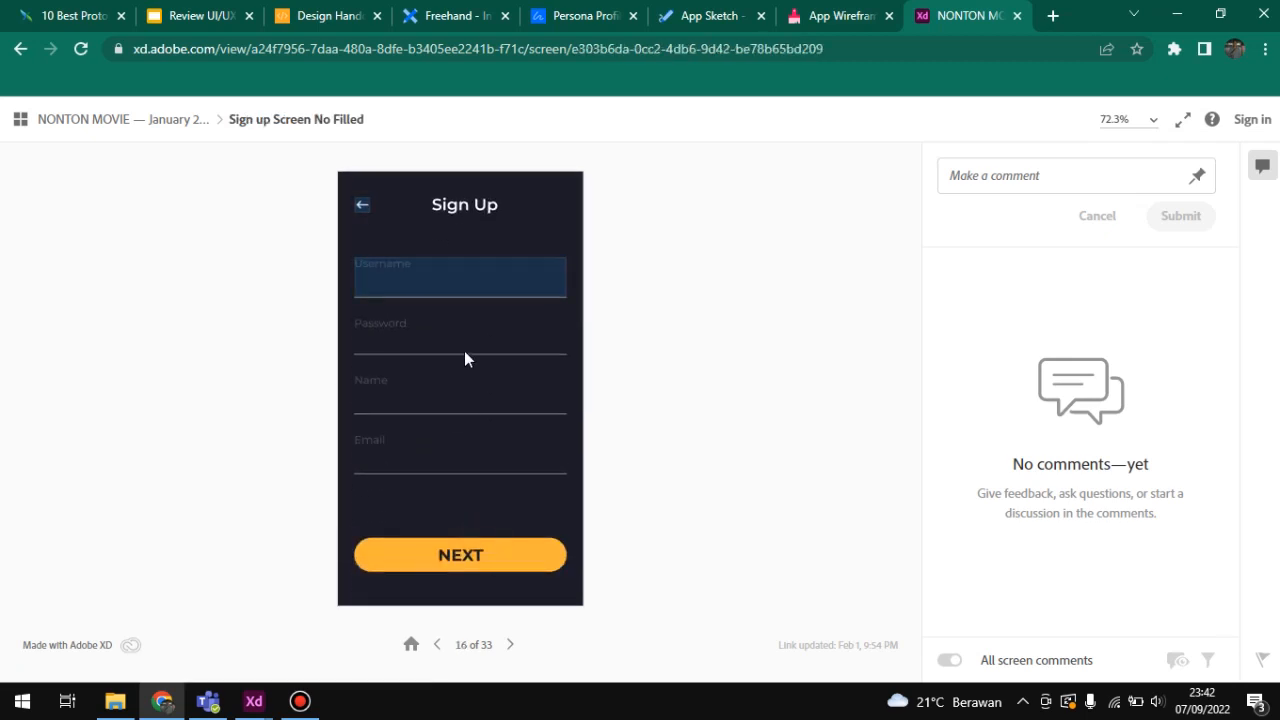
pyautogui.click(447, 285)
pyautogui.click(474, 542)
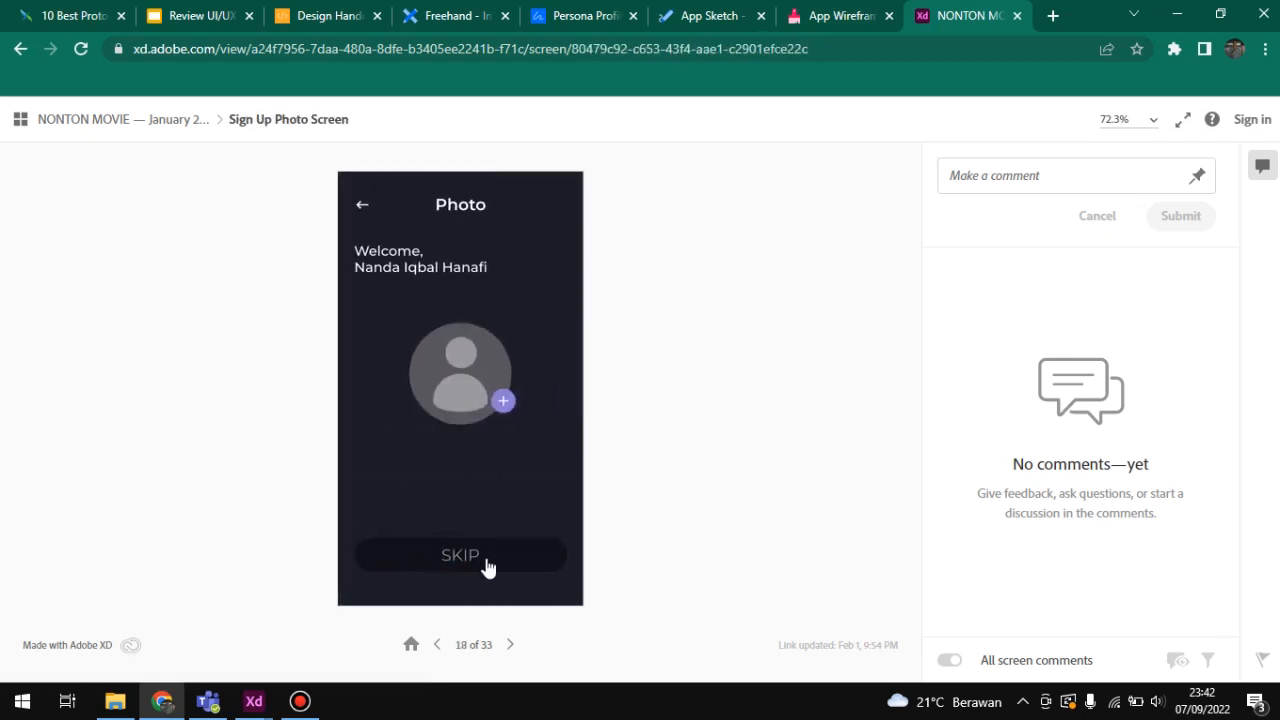
pyautogui.click(480, 553)
pyautogui.click(471, 513)
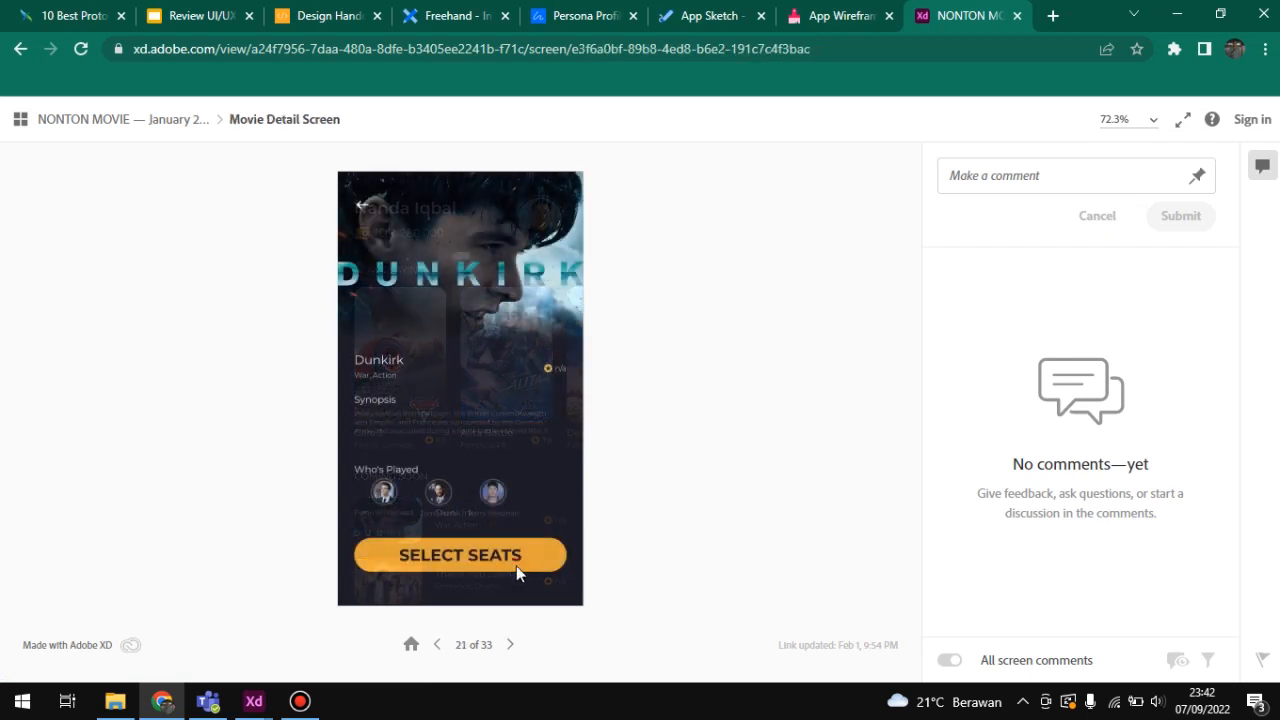
pyautogui.click(1017, 16)
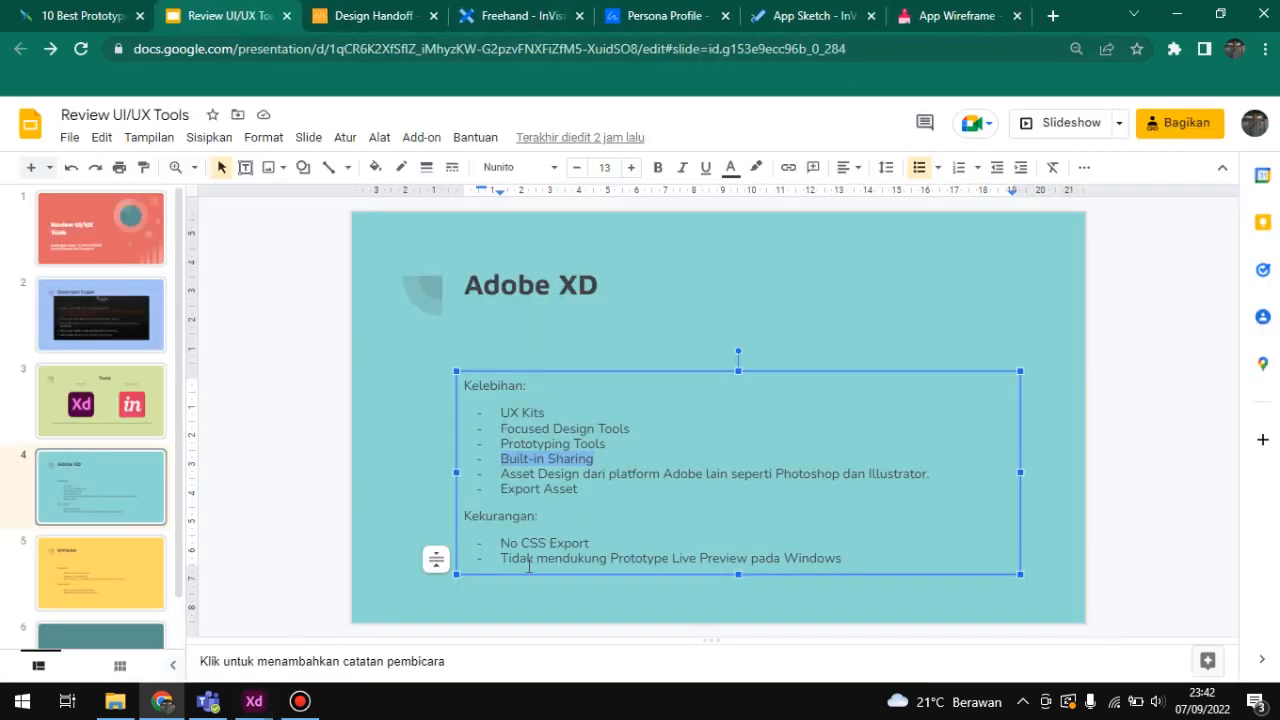
# Step: Highlight the "Asset Design dari platform Adobe lain" advantage and the "Export Asset" advantage on the Adobe XD slide
pyautogui.click(574, 470)
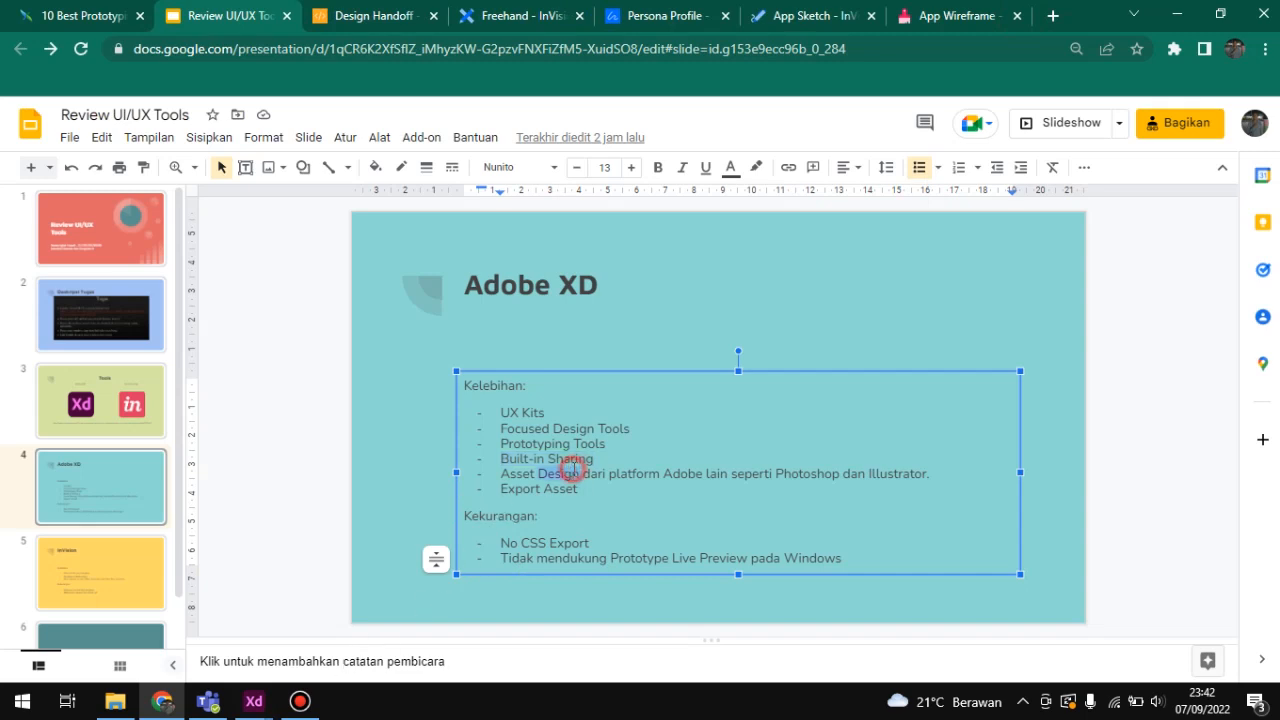
pyautogui.tripleClick(574, 473)
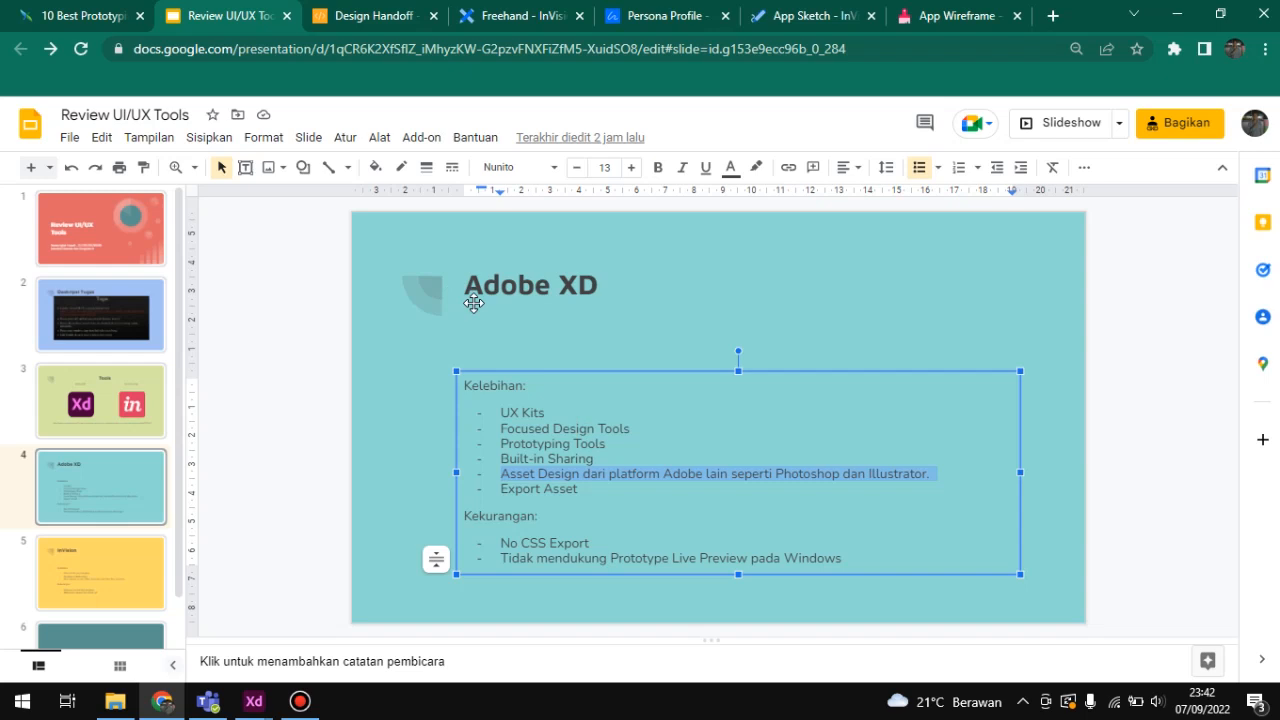
pyautogui.tripleClick(541, 489)
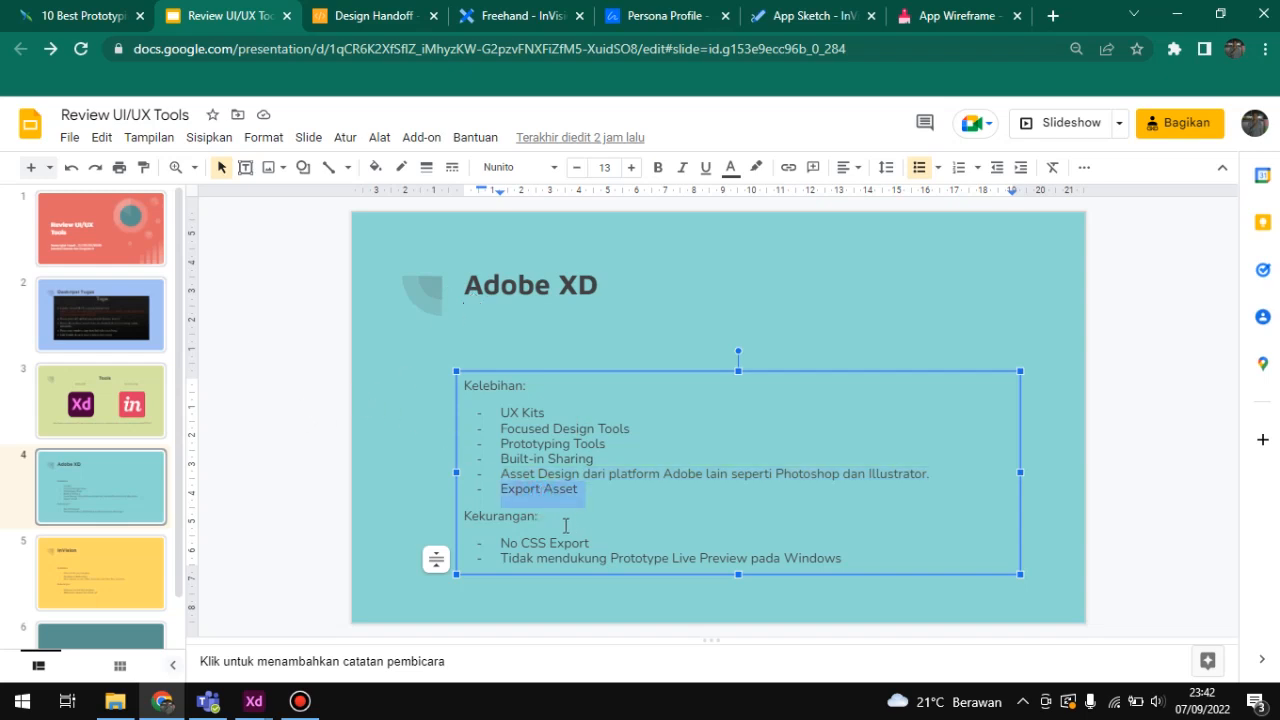
# Step: Switch to Adobe XD's Design mode and mark the phone-and-ticket illustration on the Successful Booked artboard for export
pyautogui.moveTo(254, 701)
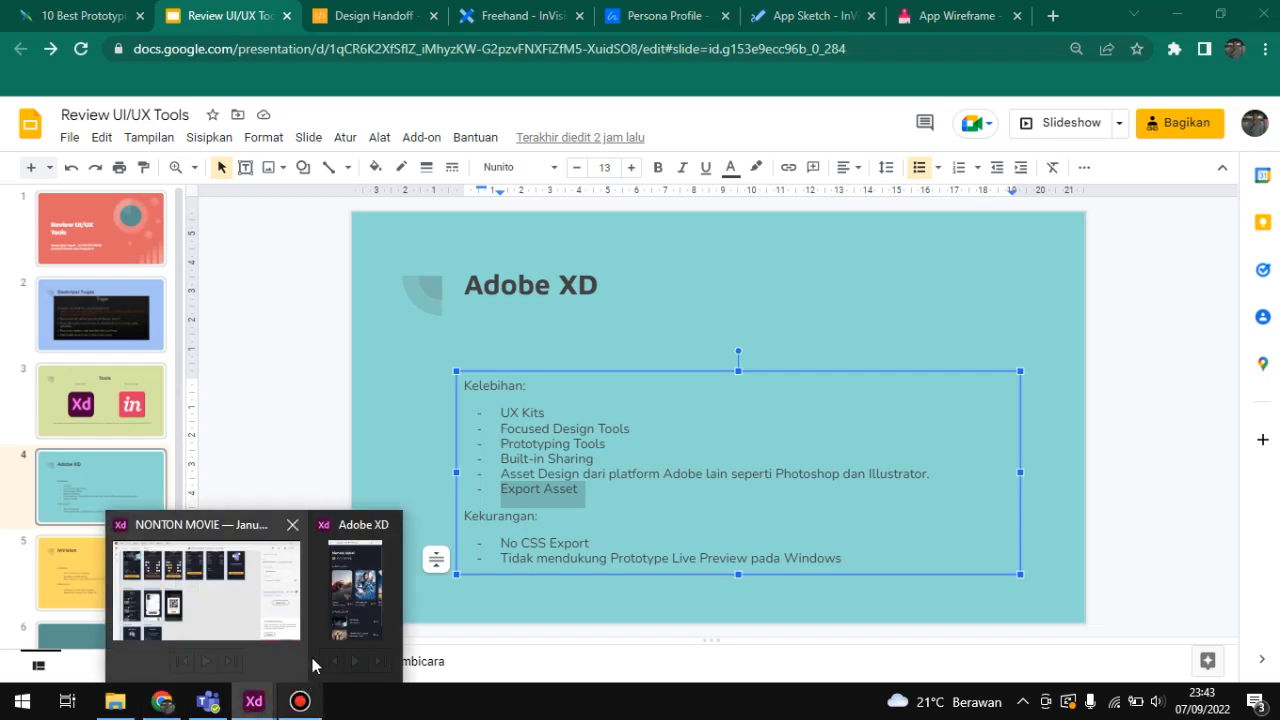
pyautogui.click(200, 585)
pyautogui.scroll(5, 588, 375)
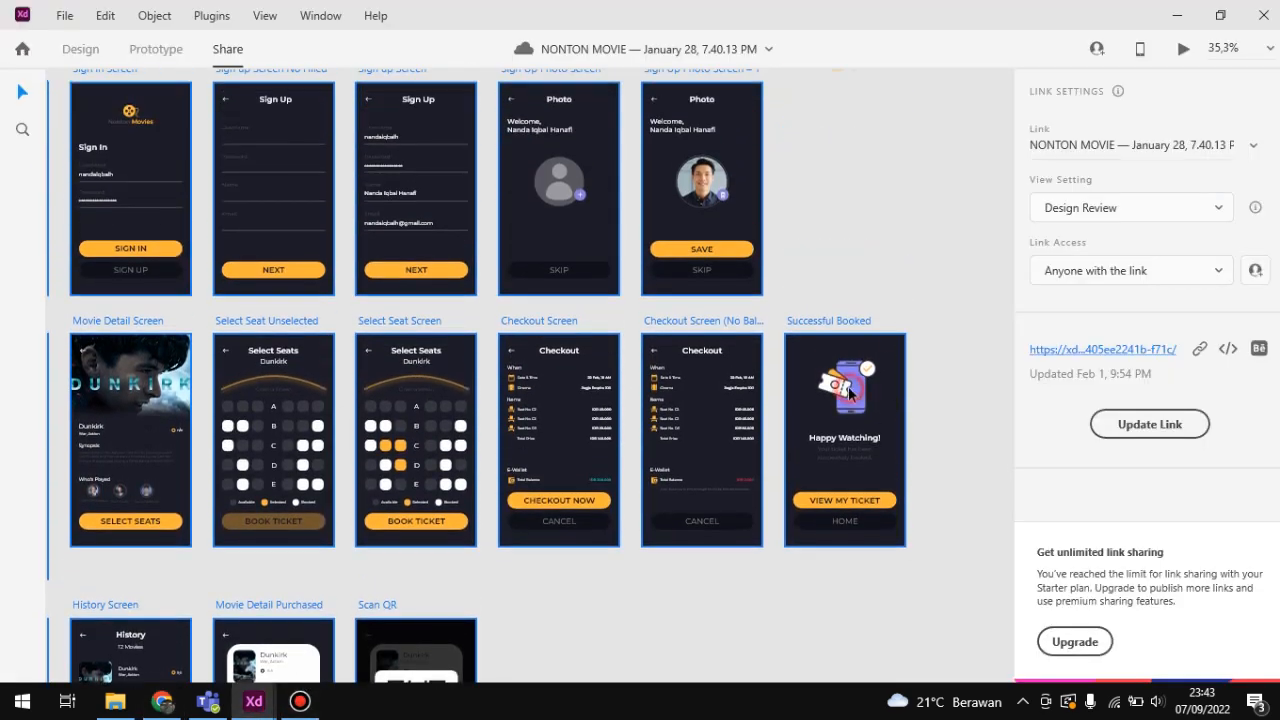
pyautogui.scroll(3, 900, 405)
pyautogui.scroll(3, 875, 395)
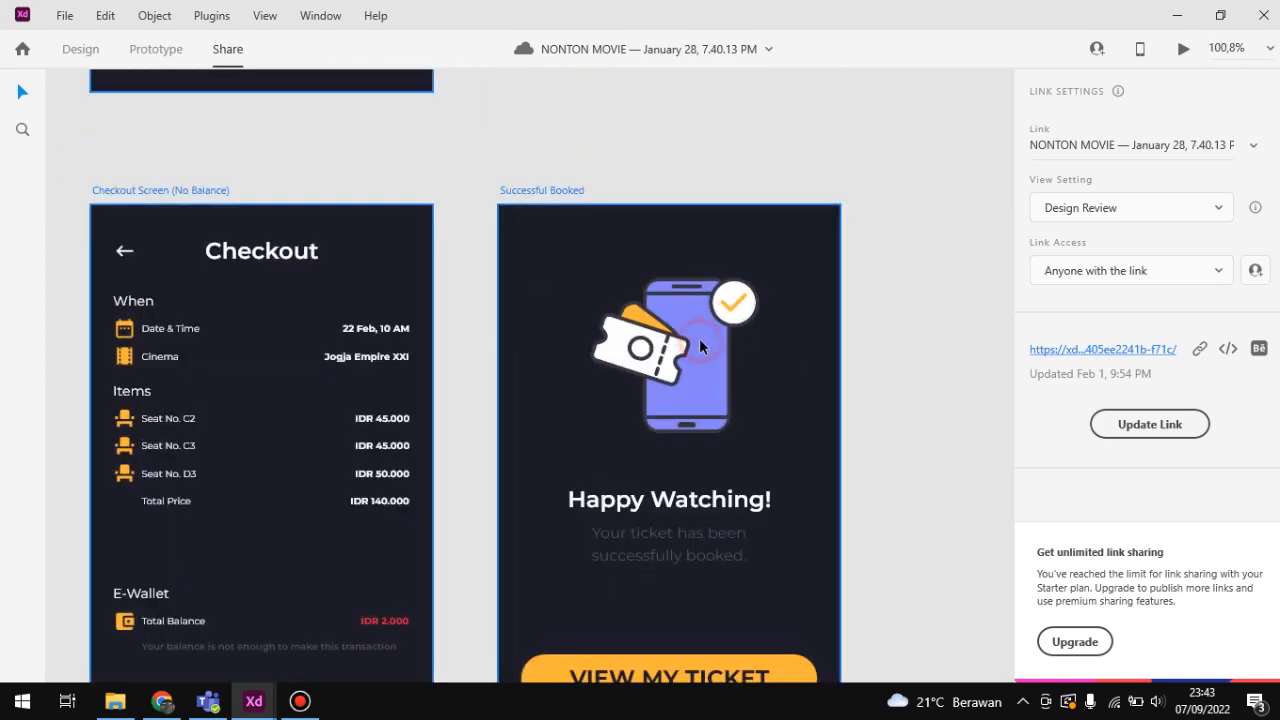
pyautogui.scroll(-4, 758, 332)
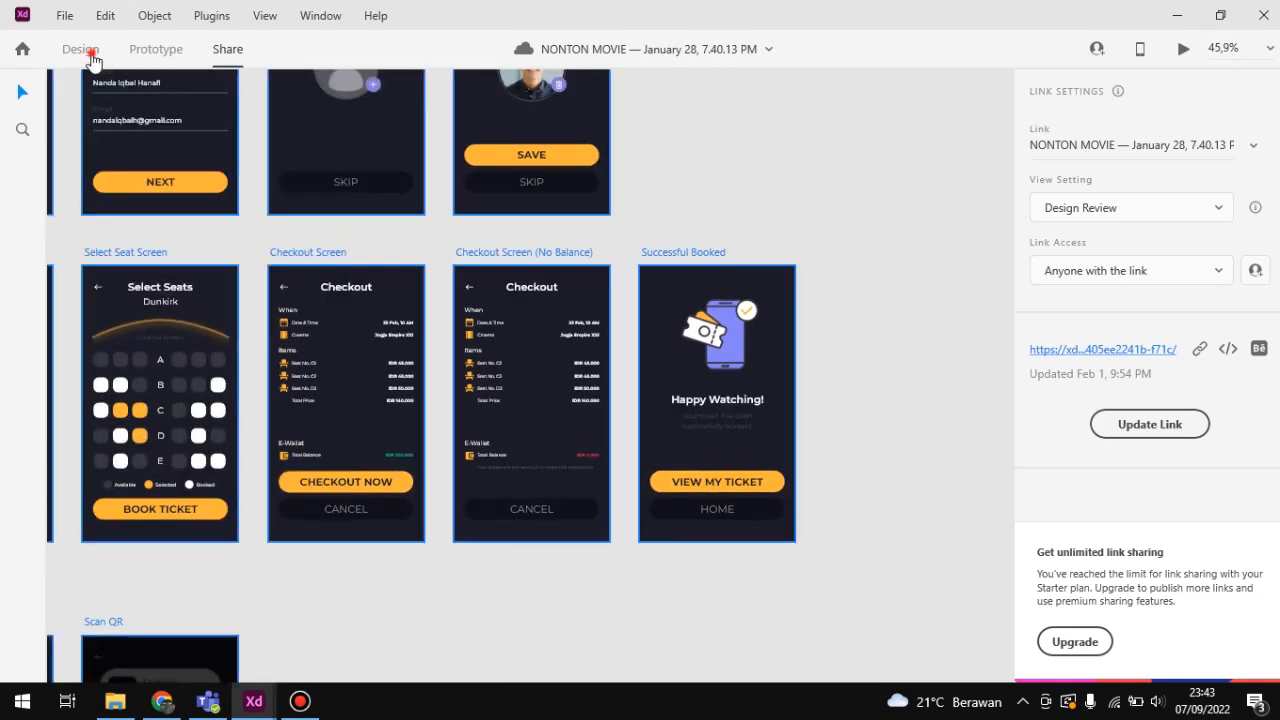
pyautogui.click(82, 49)
pyautogui.click(940, 340)
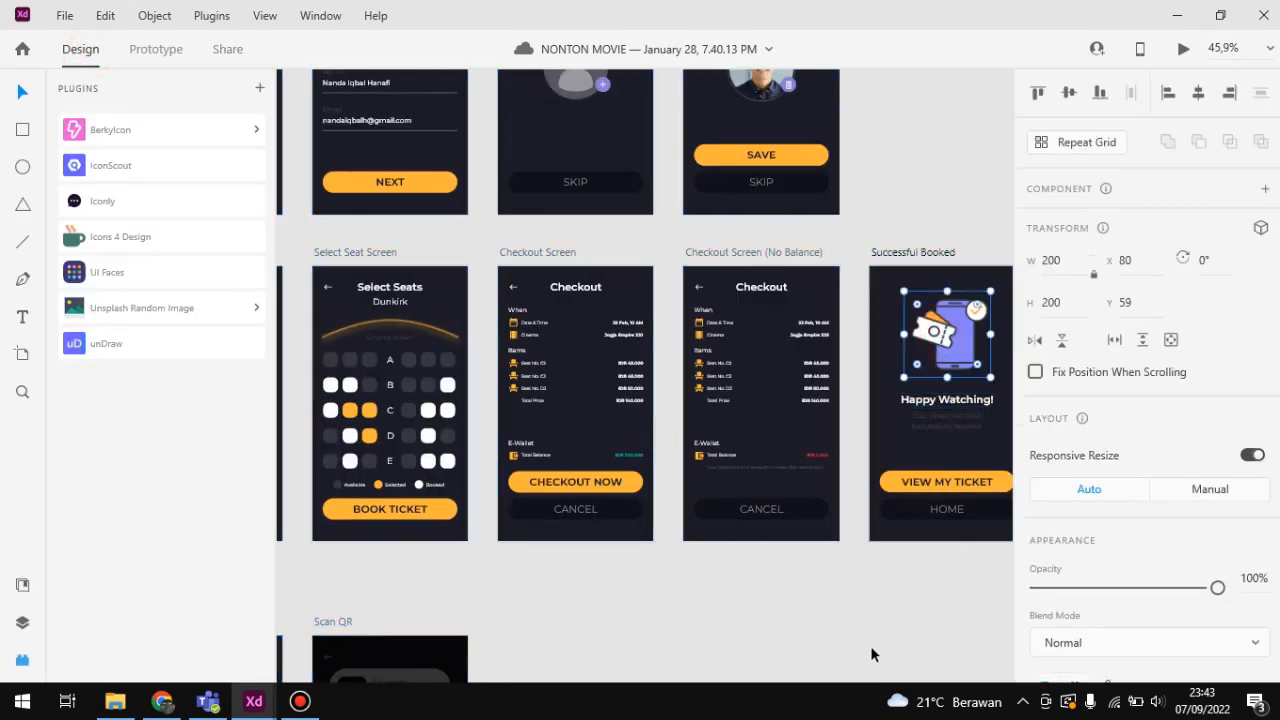
pyautogui.moveTo(755, 611); pyautogui.dragTo(503, 570)
pyautogui.scroll(-5, 1198, 530)
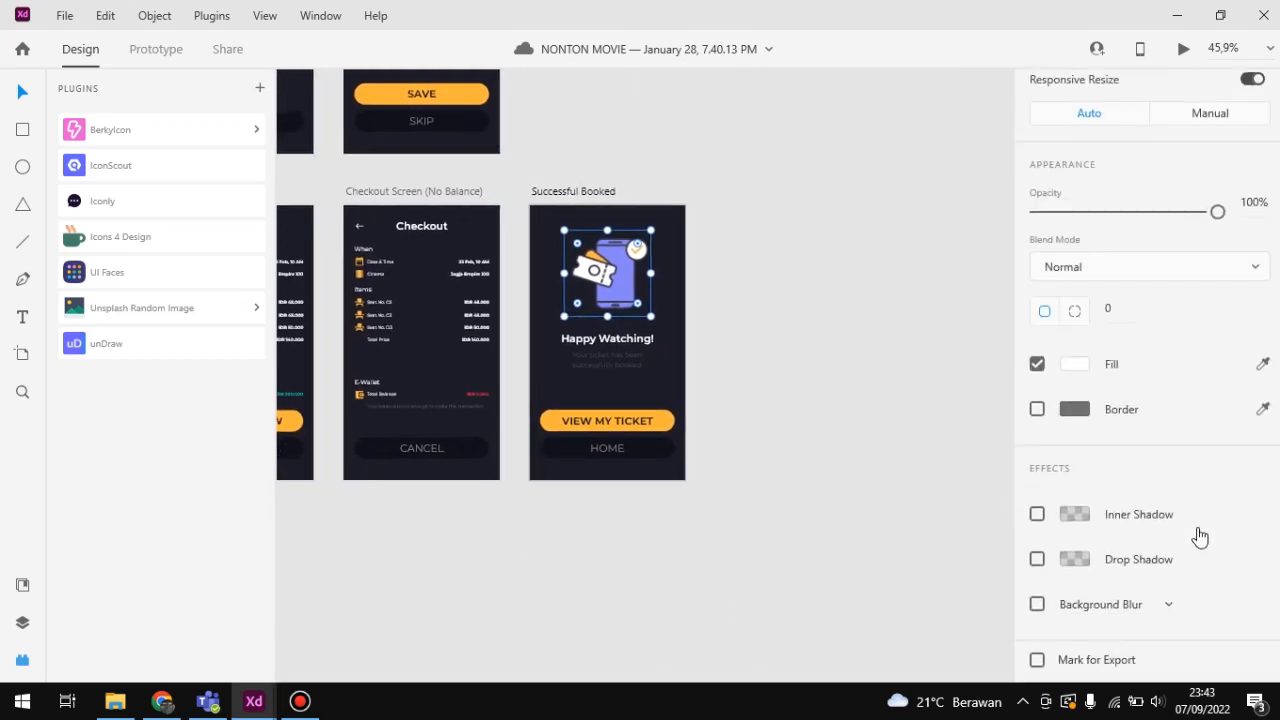
pyautogui.click(1122, 662)
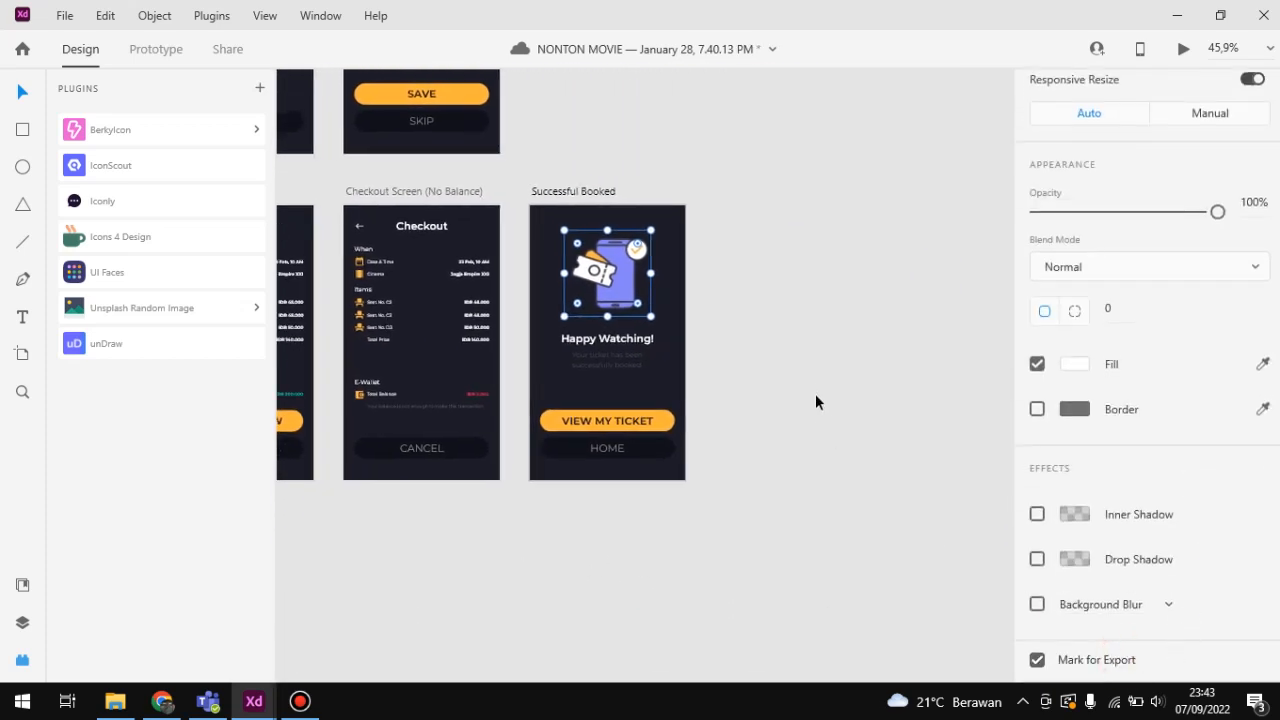
# Step: Look through the asset export's format and size options, try PNG with the Android size, and cancel the export
pyautogui.hotkey('ctrl', 'e')
pyautogui.click(595, 203)
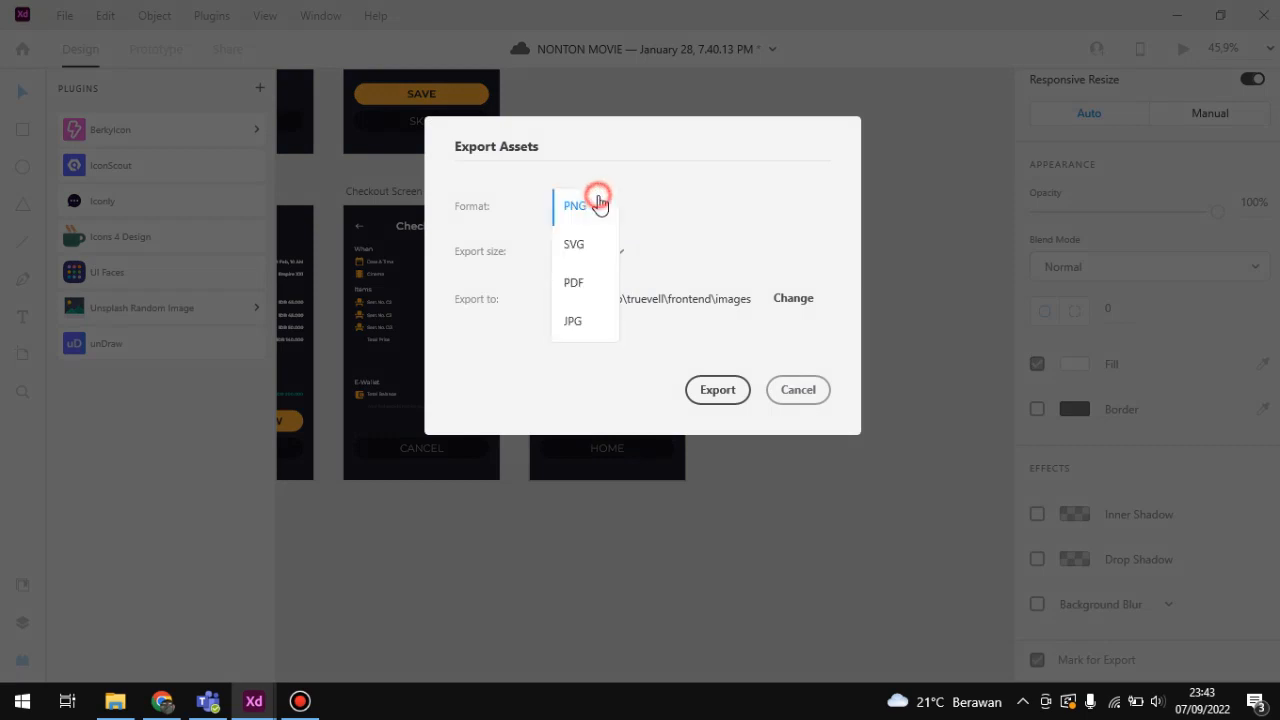
pyautogui.click(728, 208)
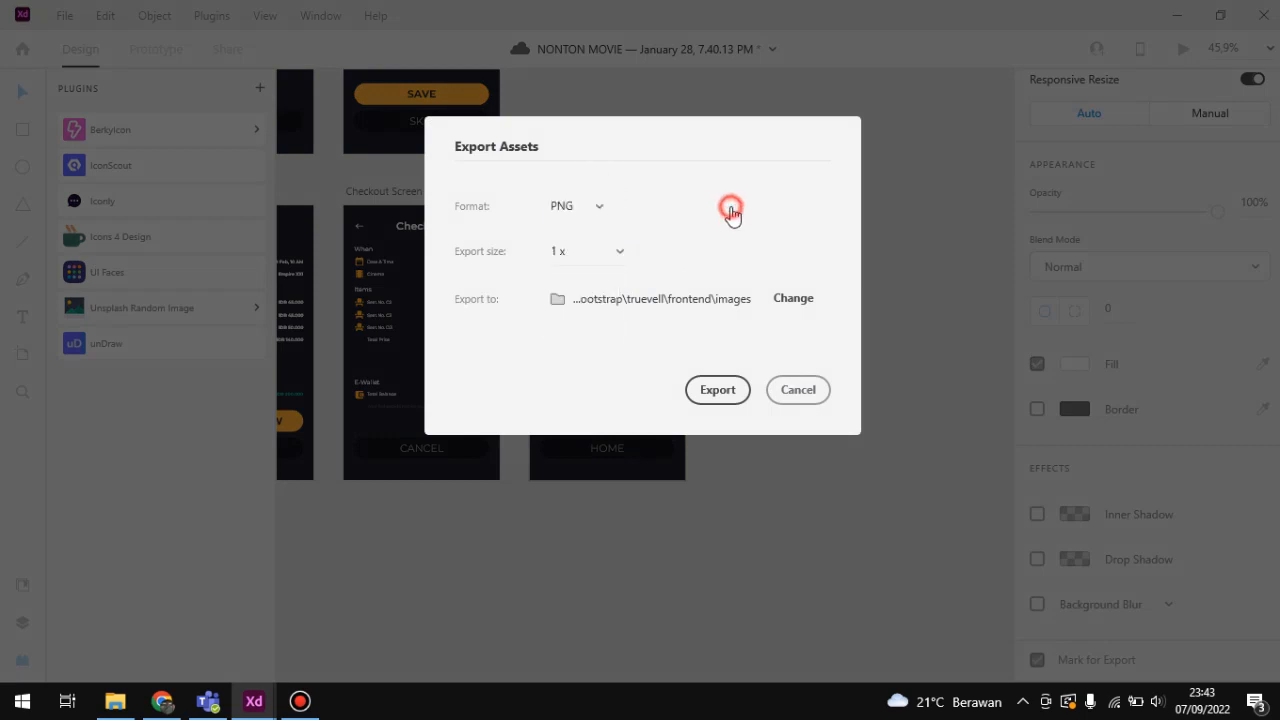
pyautogui.click(617, 250)
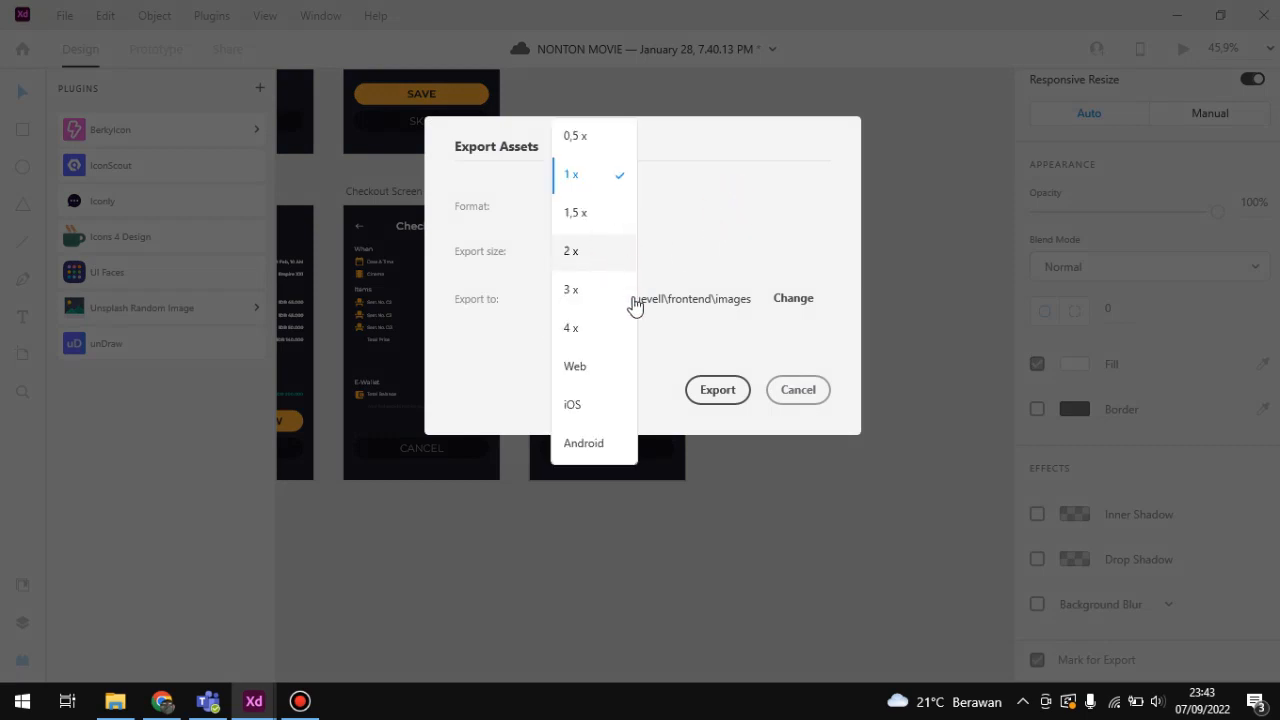
pyautogui.click(585, 443)
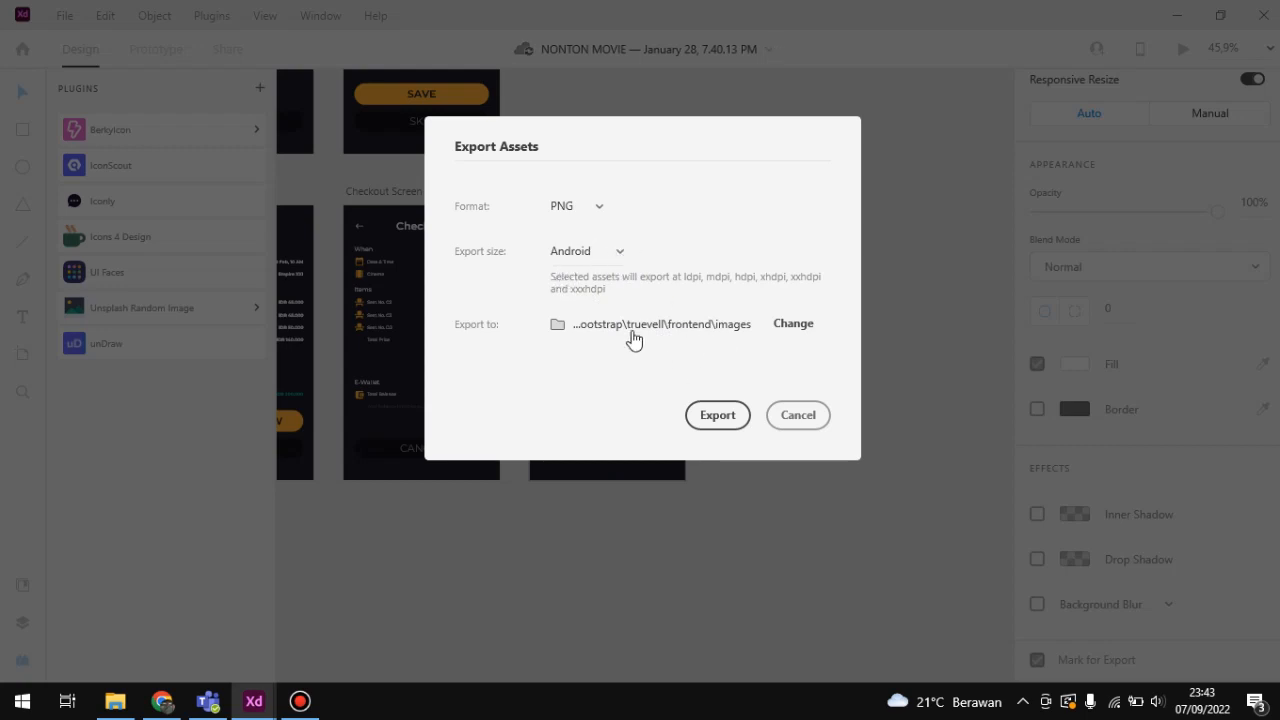
pyautogui.click(811, 416)
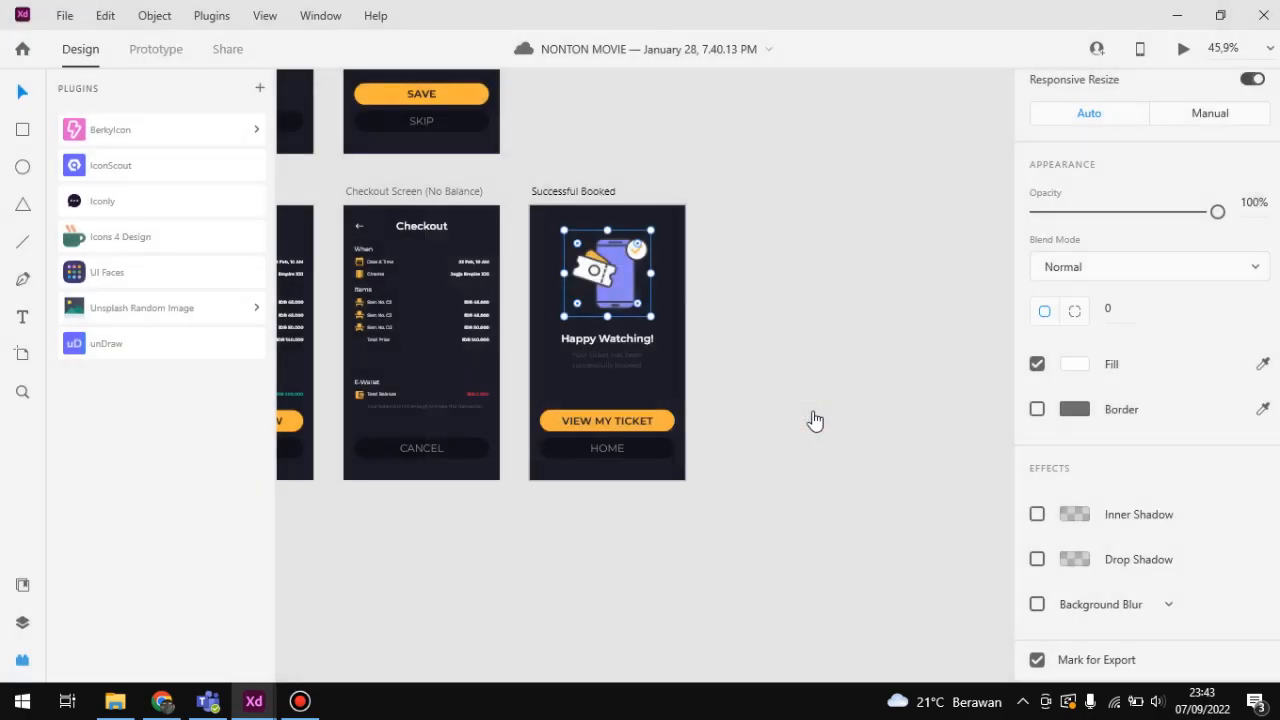
# Step: Switch back to the presentation in Chrome and start the slideshow from the Adobe XD slide
pyautogui.click(162, 701)
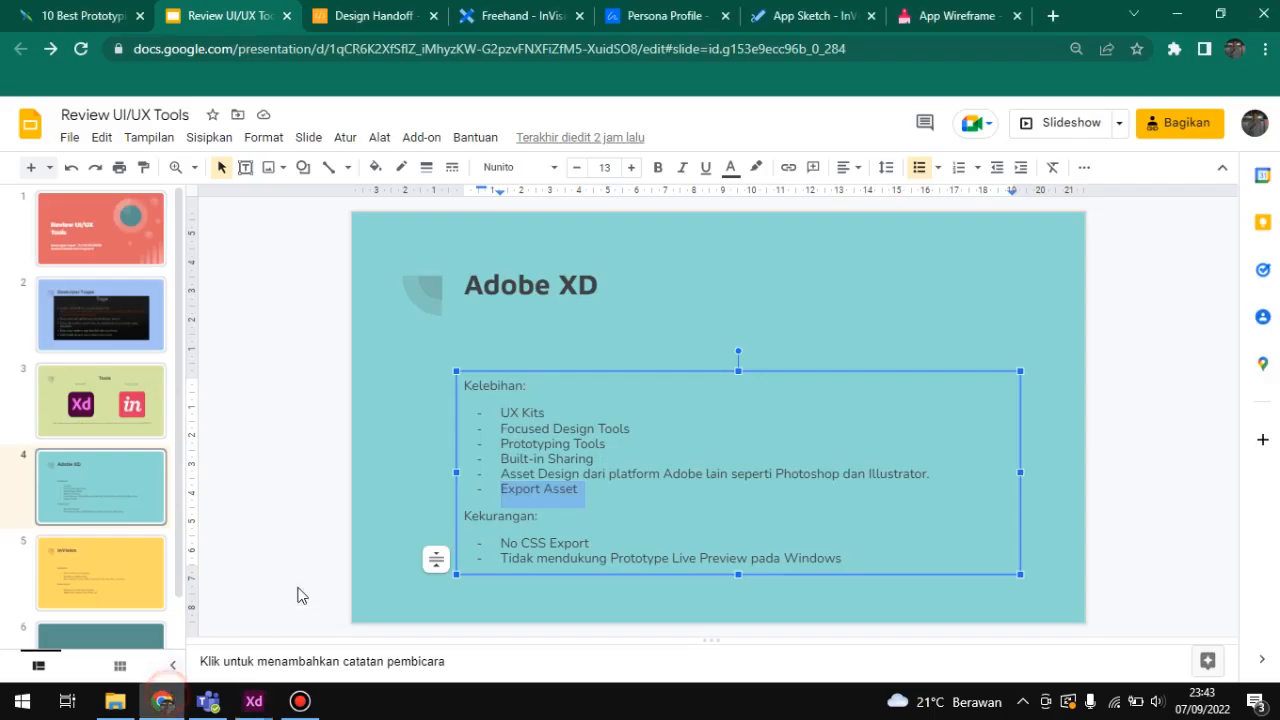
pyautogui.click(710, 519)
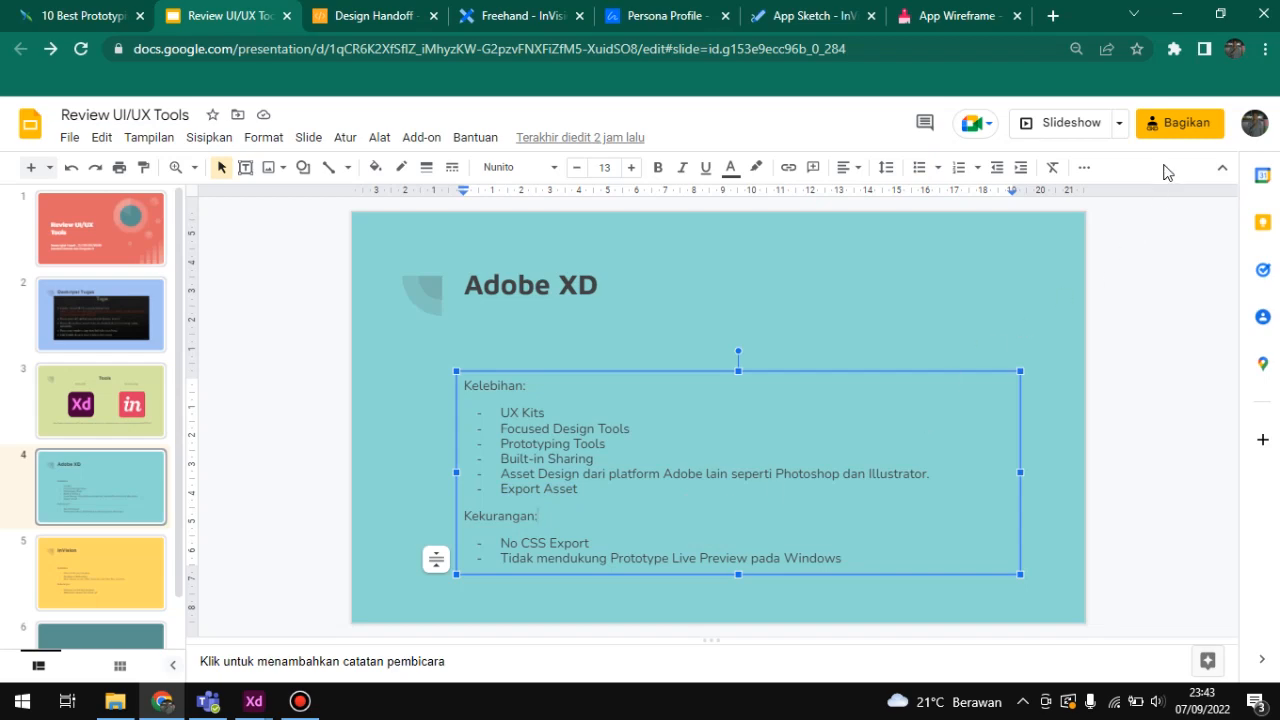
pyautogui.click(1061, 131)
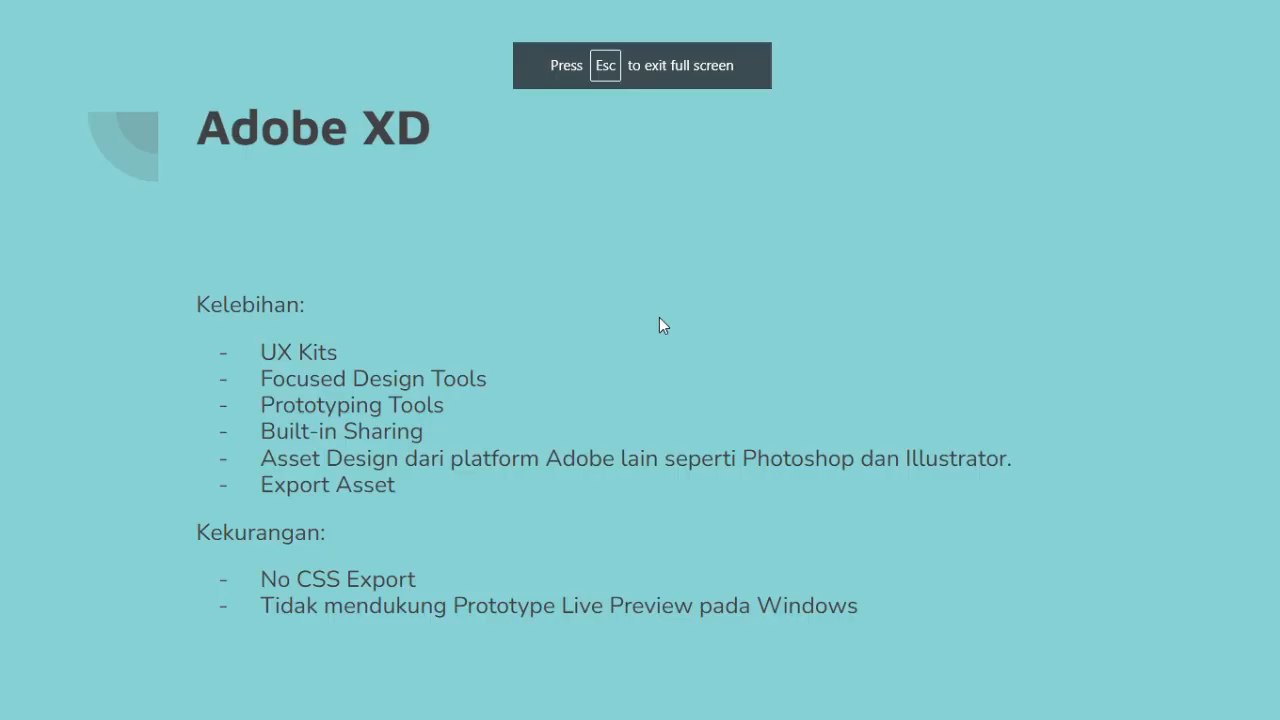
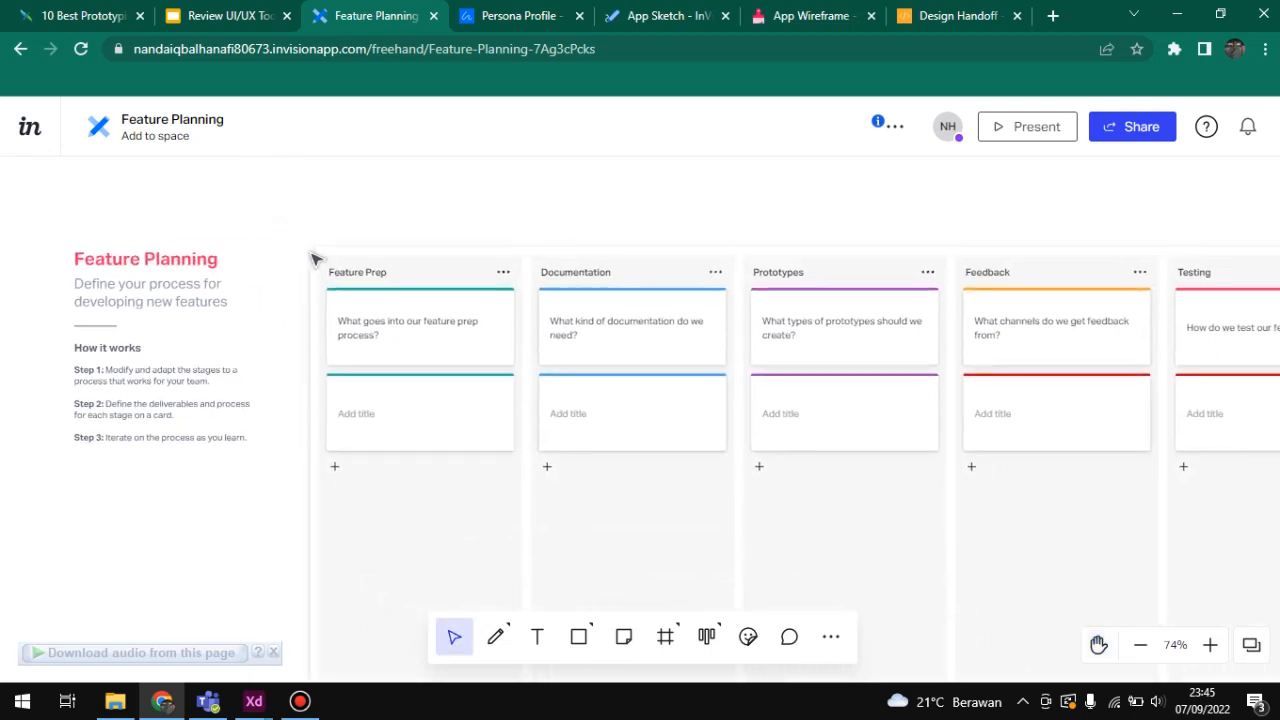
# Step: Examine the Feature Planning board's columns from Feature Prep through Documentation, Prototypes, Feedback and Testing to Release
pyautogui.moveTo(402, 226); pyautogui.dragTo(320, 197)
pyautogui.scroll(5, 320, 197)
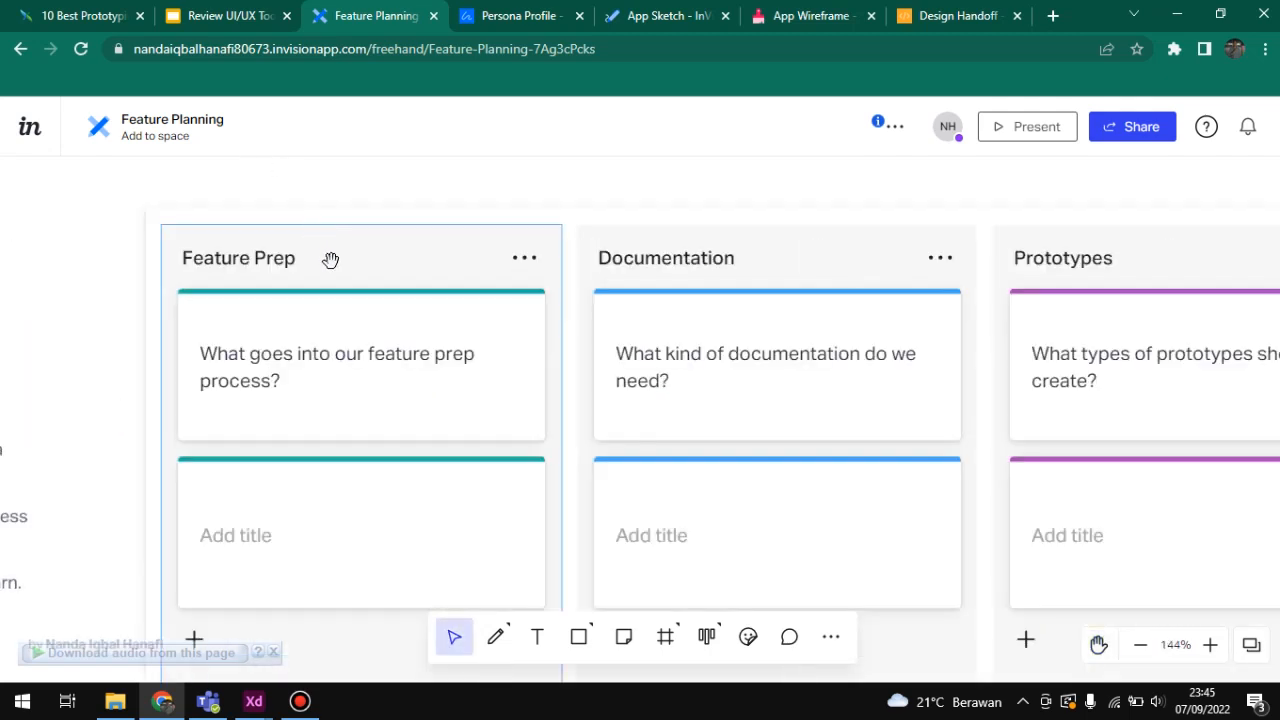
pyautogui.scroll(-4, 329, 260)
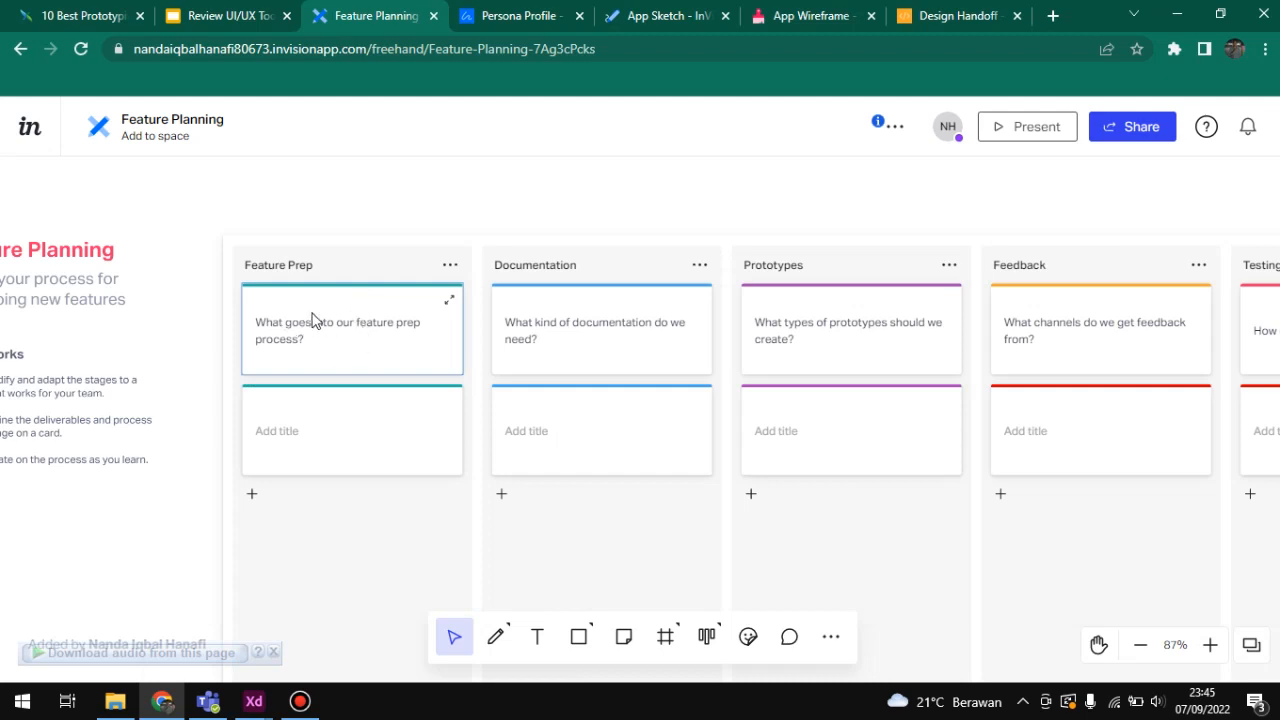
pyautogui.press('h')
pyautogui.moveTo(394, 217); pyautogui.dragTo(157, 247)
pyautogui.press('v')
pyautogui.press('h')
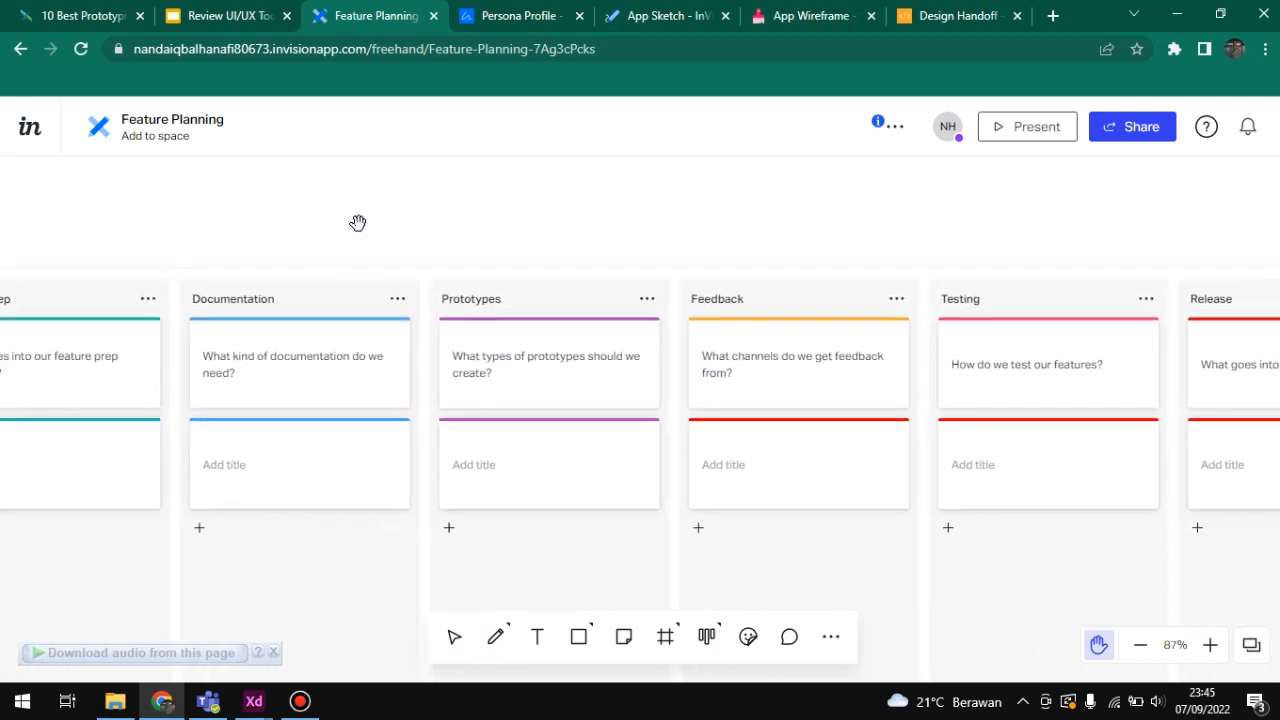
pyautogui.moveTo(357, 220); pyautogui.dragTo(231, 226)
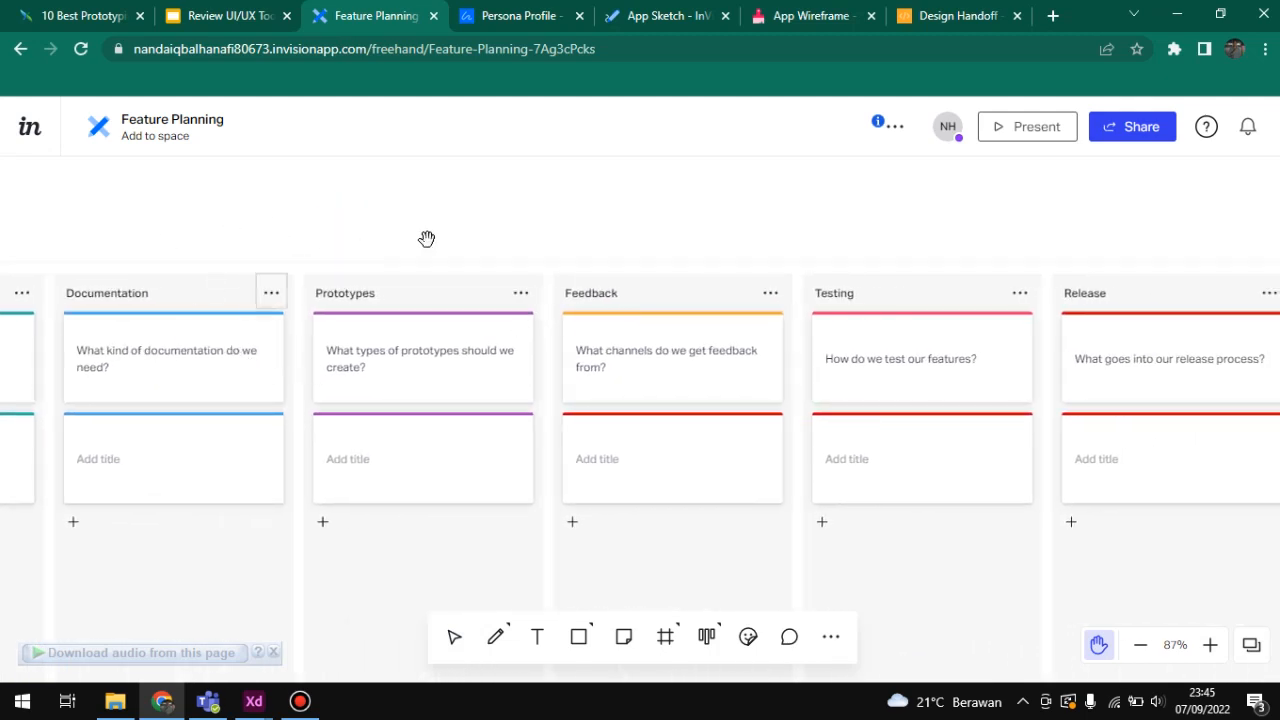
pyautogui.press('v')
pyautogui.press('h')
pyautogui.moveTo(503, 229); pyautogui.dragTo(285, 227)
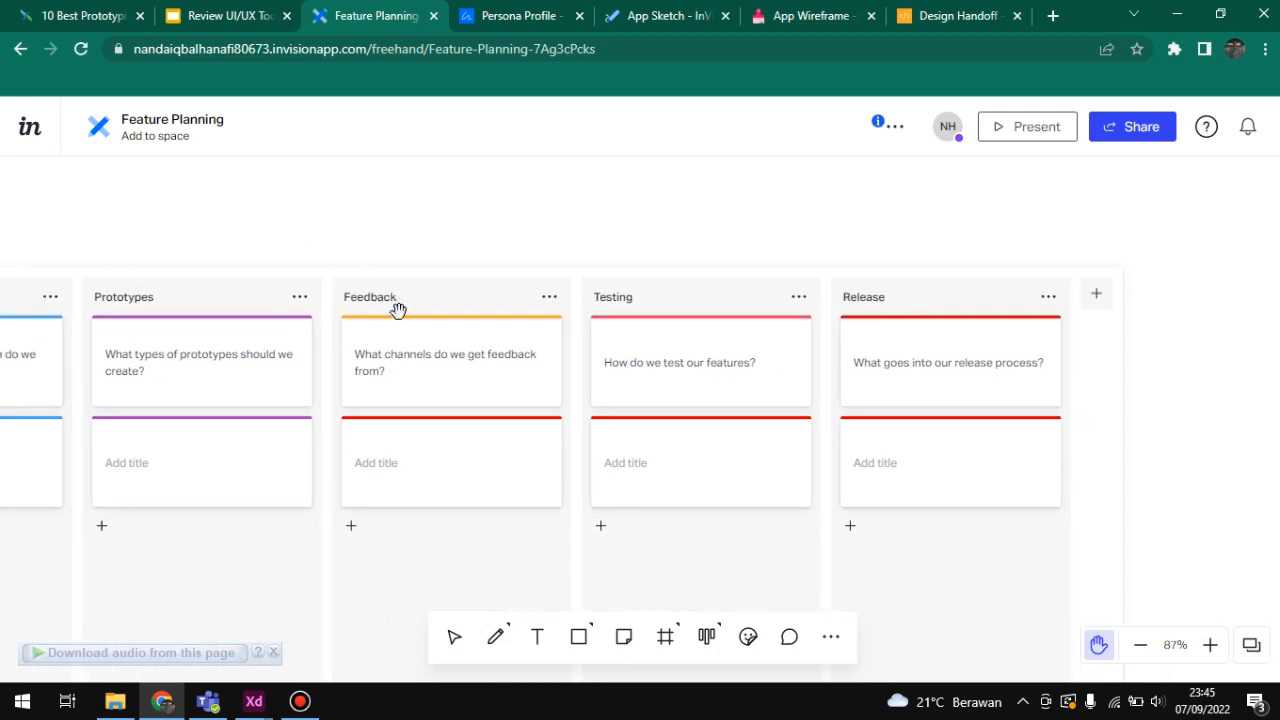
pyautogui.moveTo(475, 228); pyautogui.dragTo(304, 220)
pyautogui.press('v')
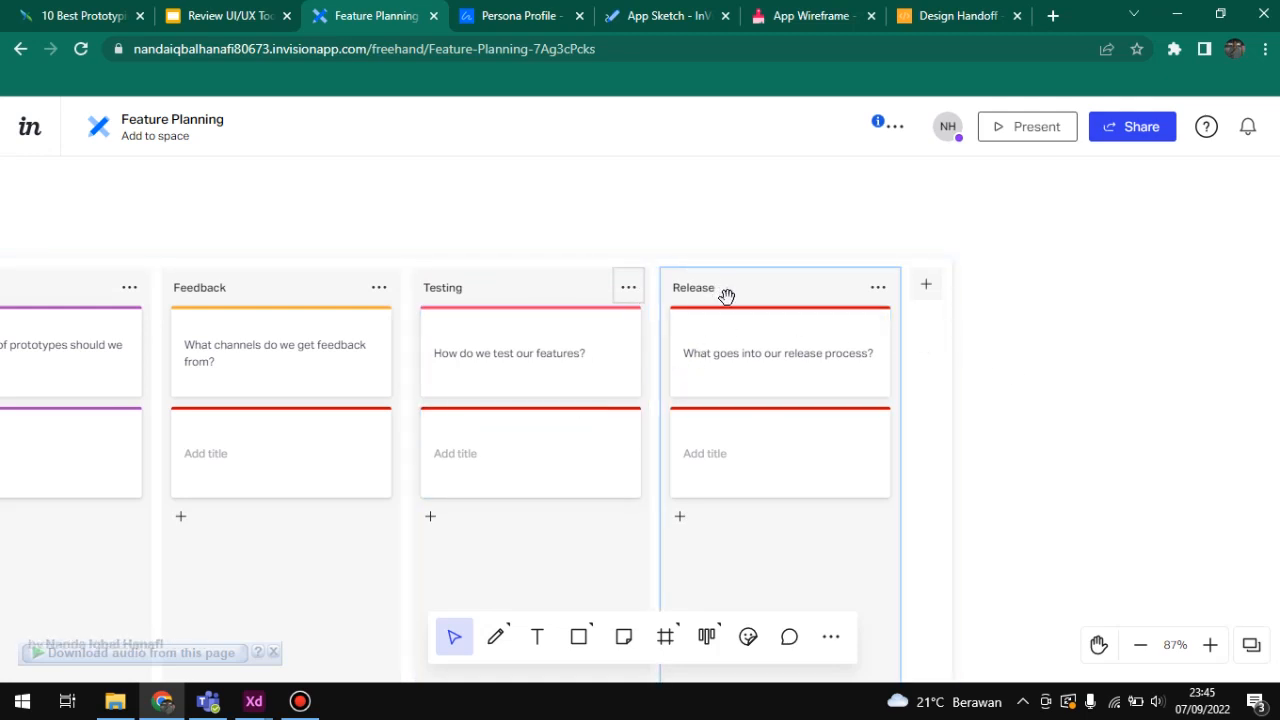
# Step: View the whole Feature Planning board at once, including its instructions and all its columns
pyautogui.scroll(-4, 490, 218)
pyautogui.click(375, 210)
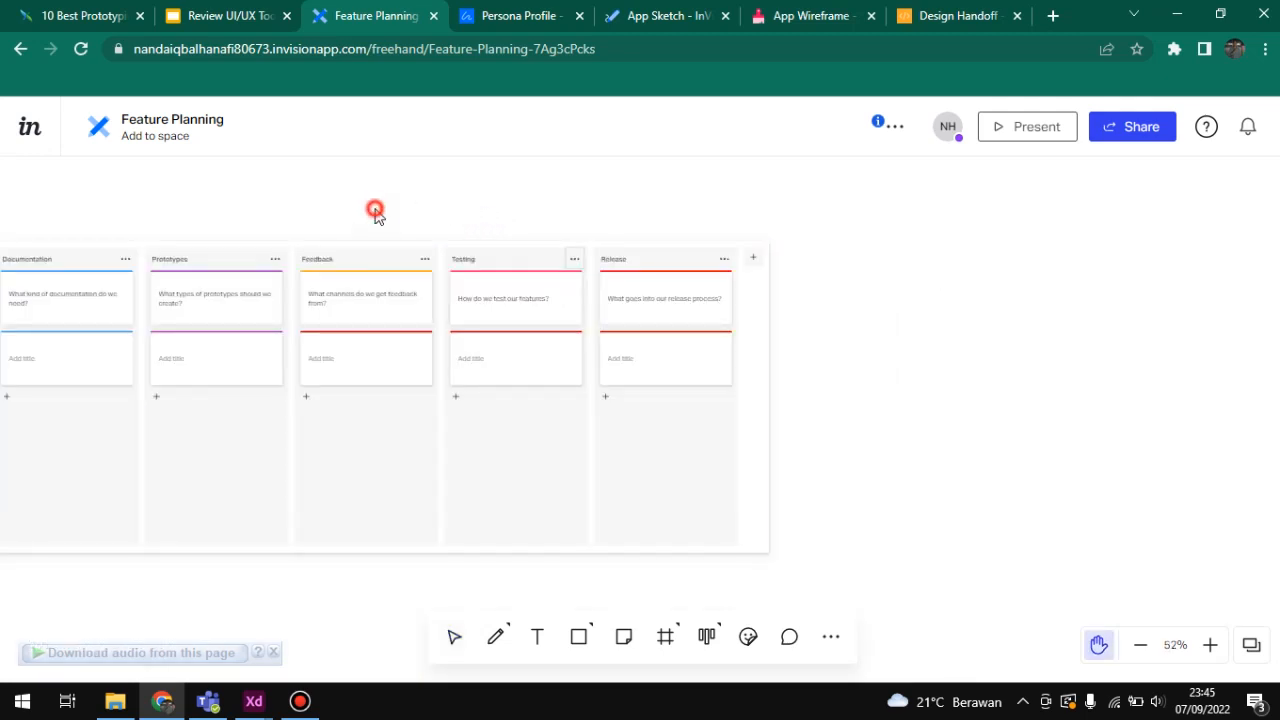
pyautogui.moveTo(375, 210); pyautogui.dragTo(643, 263)
pyautogui.moveTo(394, 229); pyautogui.dragTo(480, 221)
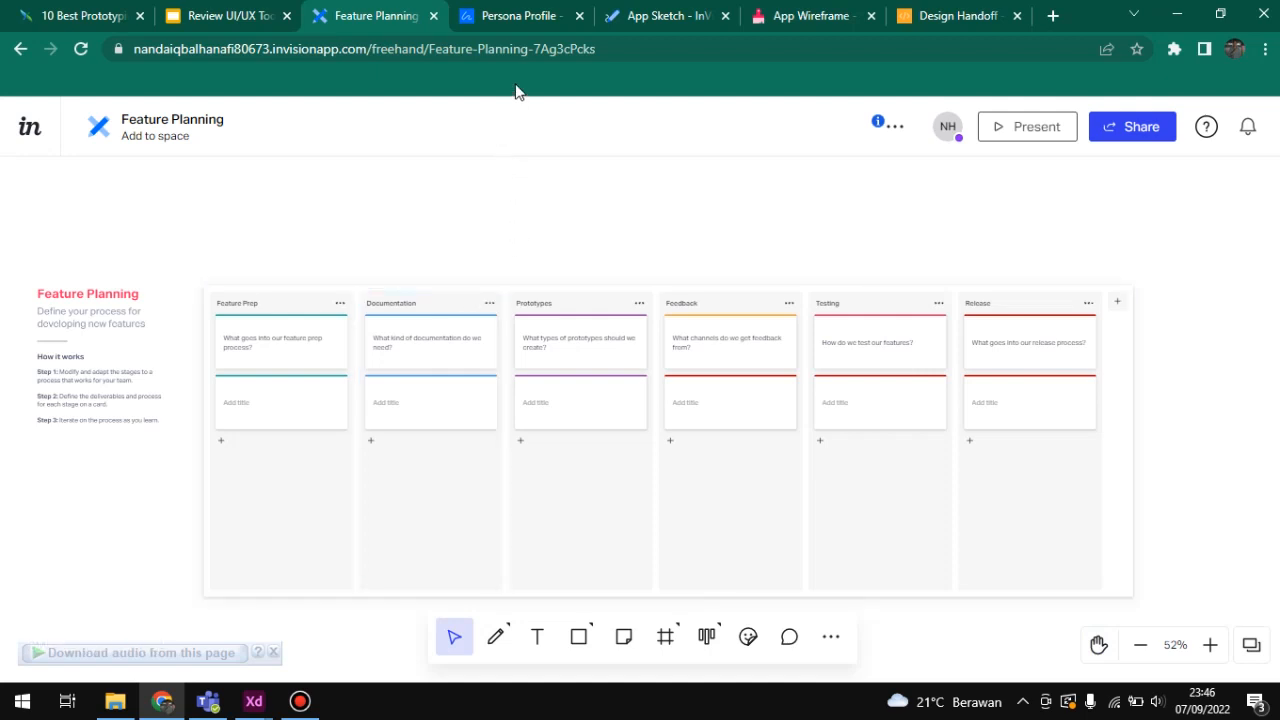
# Step: Switch to the Persona Profile board and look closely at the persona name, description, goals and needs sections
pyautogui.click(507, 22)
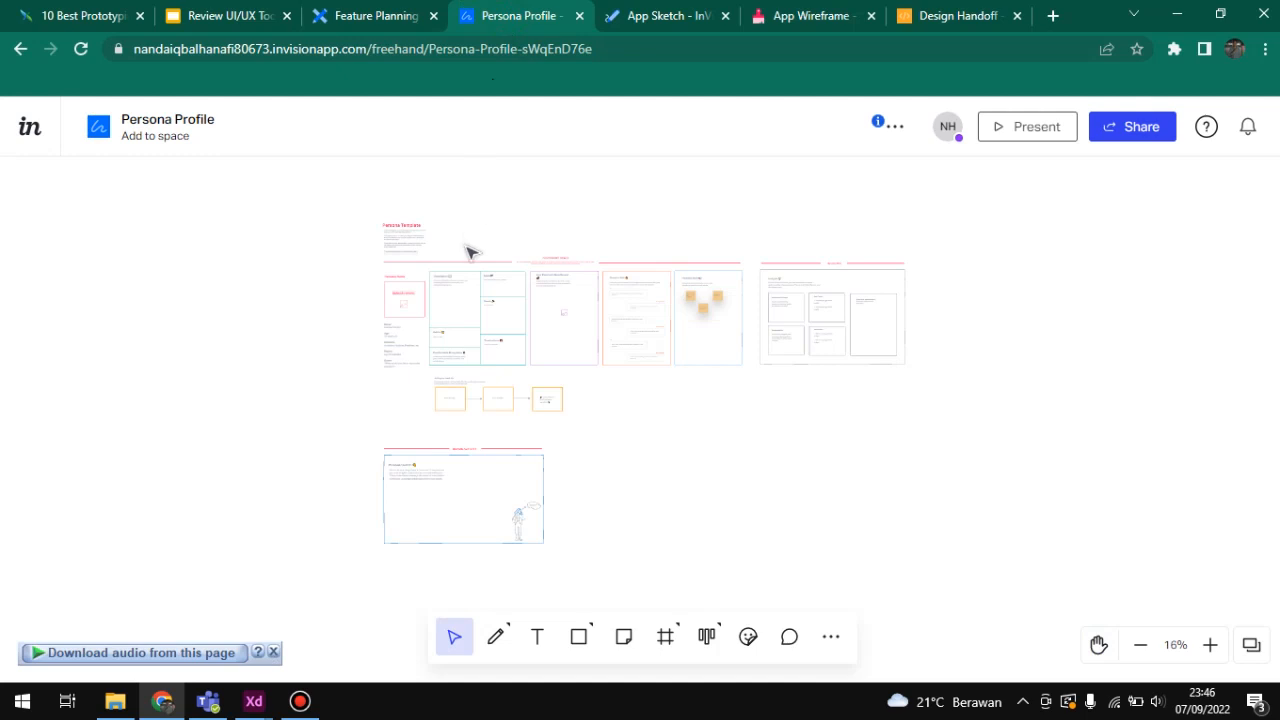
pyautogui.scroll(5, 471, 251)
pyautogui.moveTo(463, 247); pyautogui.dragTo(500, 237)
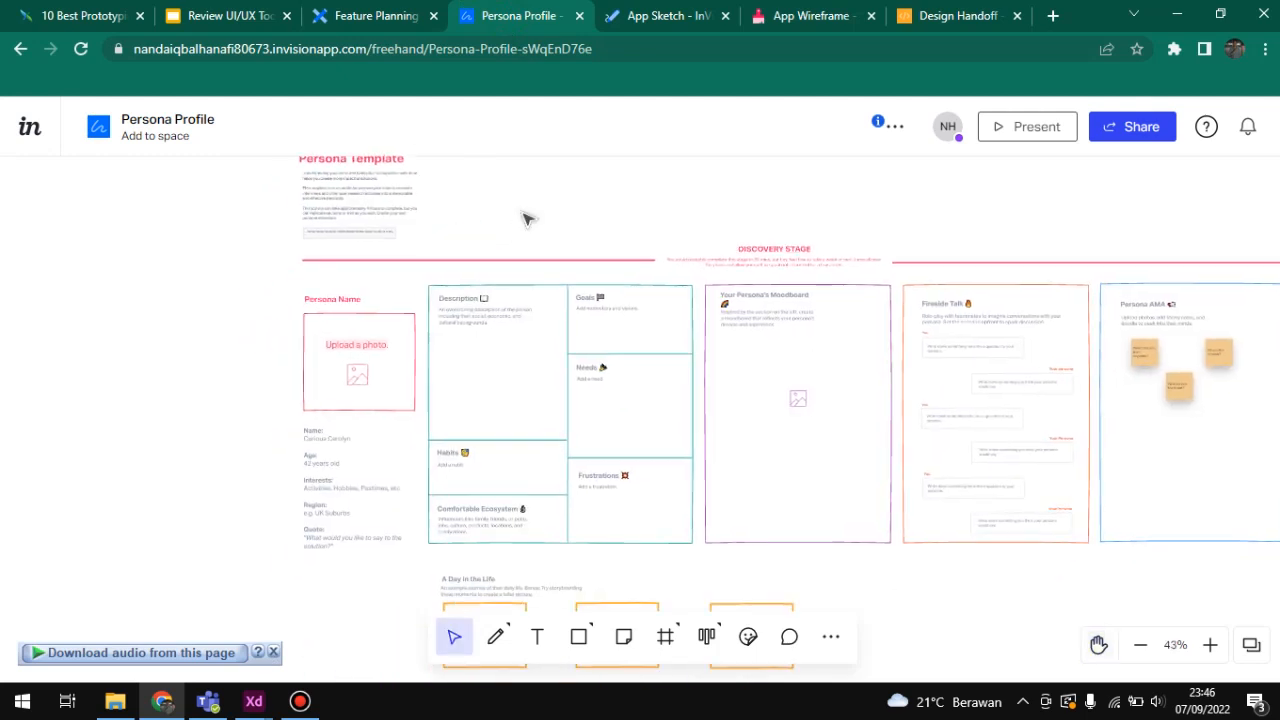
pyautogui.scroll(-2, 514, 243)
pyautogui.scroll(4, 500, 245)
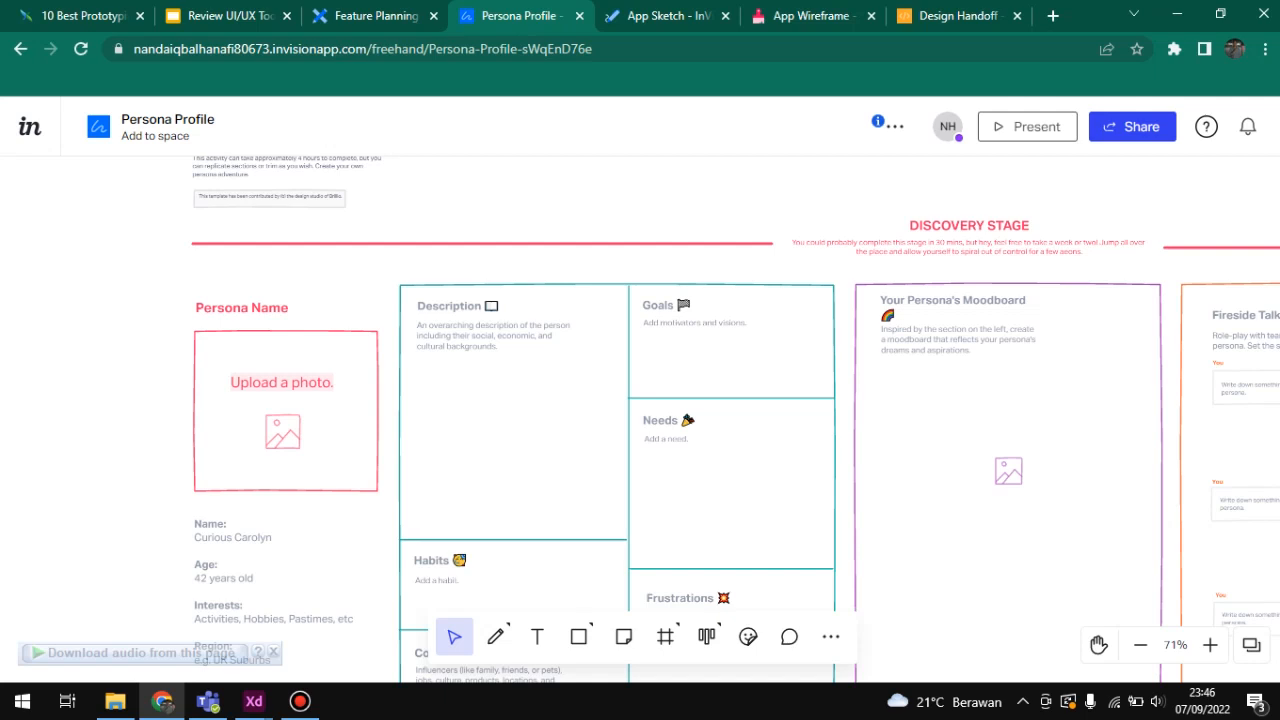
pyautogui.scroll(-5, 363, 297)
pyautogui.scroll(4, 363, 297)
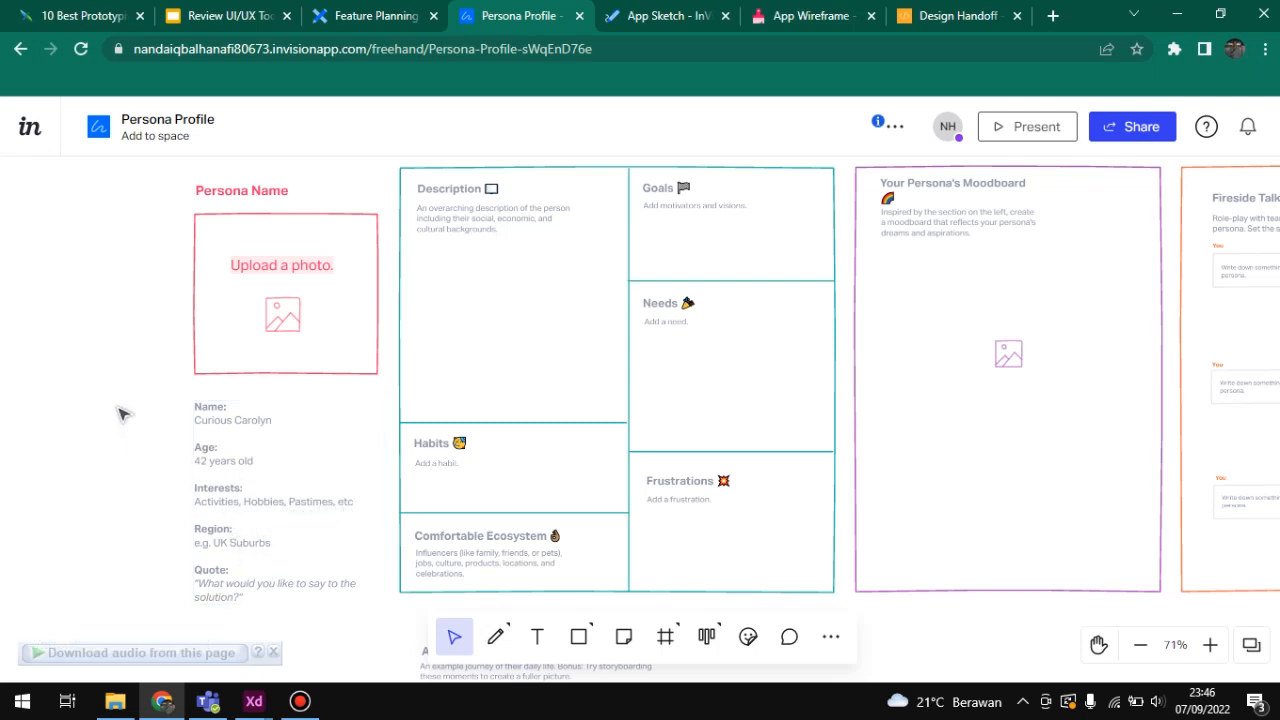
# Step: Look across the Persona Profile's Moodboard, Fireside Talk, Persona AMA and Insights sections
pyautogui.press('space')
pyautogui.moveTo(116, 320); pyautogui.dragTo(70, 332)
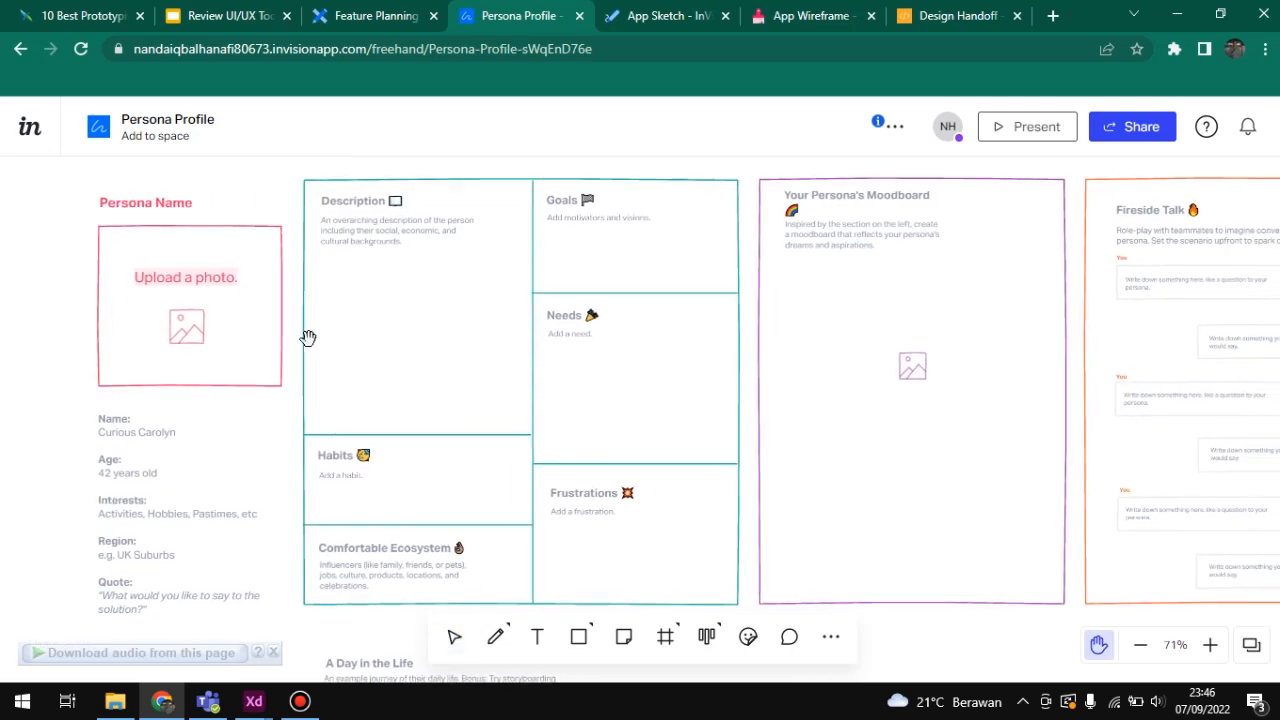
pyautogui.moveTo(379, 348); pyautogui.dragTo(269, 326)
pyautogui.moveTo(563, 320)
pyautogui.mouseDown()
pyautogui.moveTo(309, 314)
pyautogui.moveTo(207, 326)
pyautogui.mouseUp()
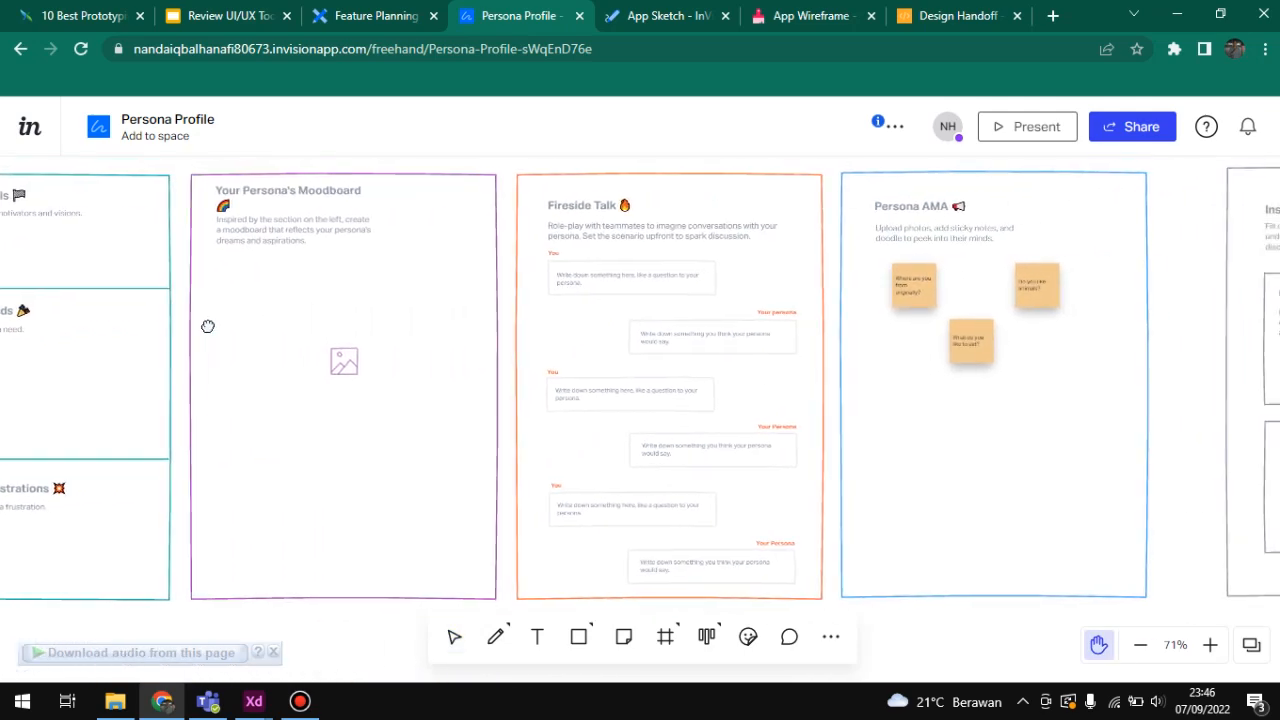
pyautogui.moveTo(421, 320)
pyautogui.mouseDown()
pyautogui.moveTo(246, 320)
pyautogui.moveTo(224, 346)
pyautogui.moveTo(149, 346)
pyautogui.moveTo(249, 334)
pyautogui.moveTo(452, 341)
pyautogui.mouseUp()
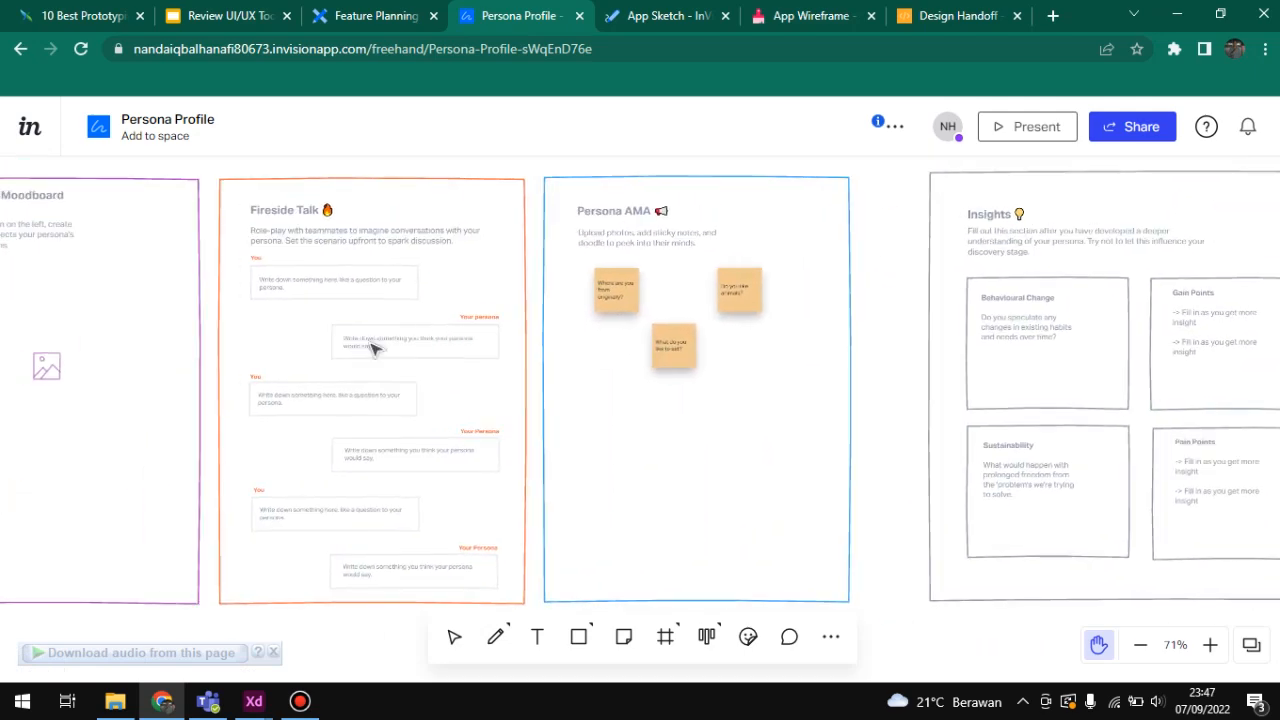
pyautogui.scroll(-5, 369, 348)
pyautogui.scroll(-2, 366, 344)
pyautogui.moveTo(322, 358); pyautogui.dragTo(479, 311)
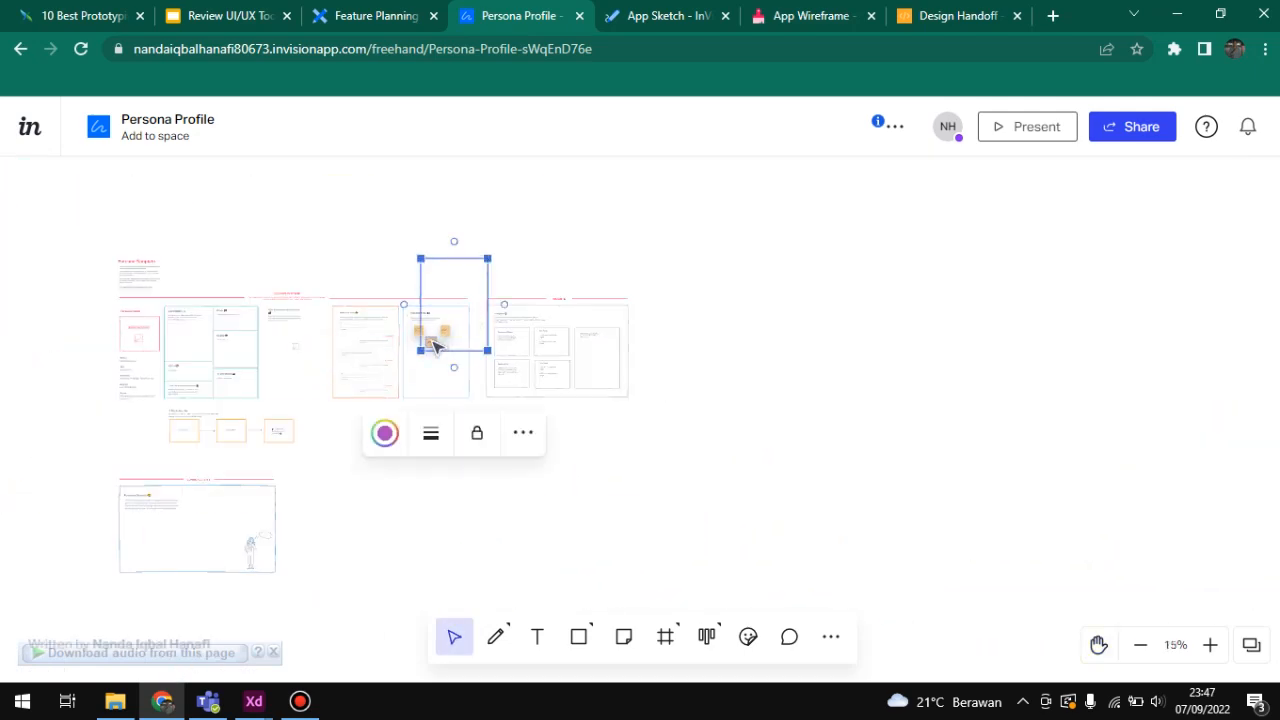
pyautogui.hotkey('ctrl', 'z')
pyautogui.click(325, 529)
# Step: Examine the "A Day in the Life" flow and the Bonus Activity area of the Persona Profile board
pyautogui.moveTo(317, 504); pyautogui.dragTo(474, 417)
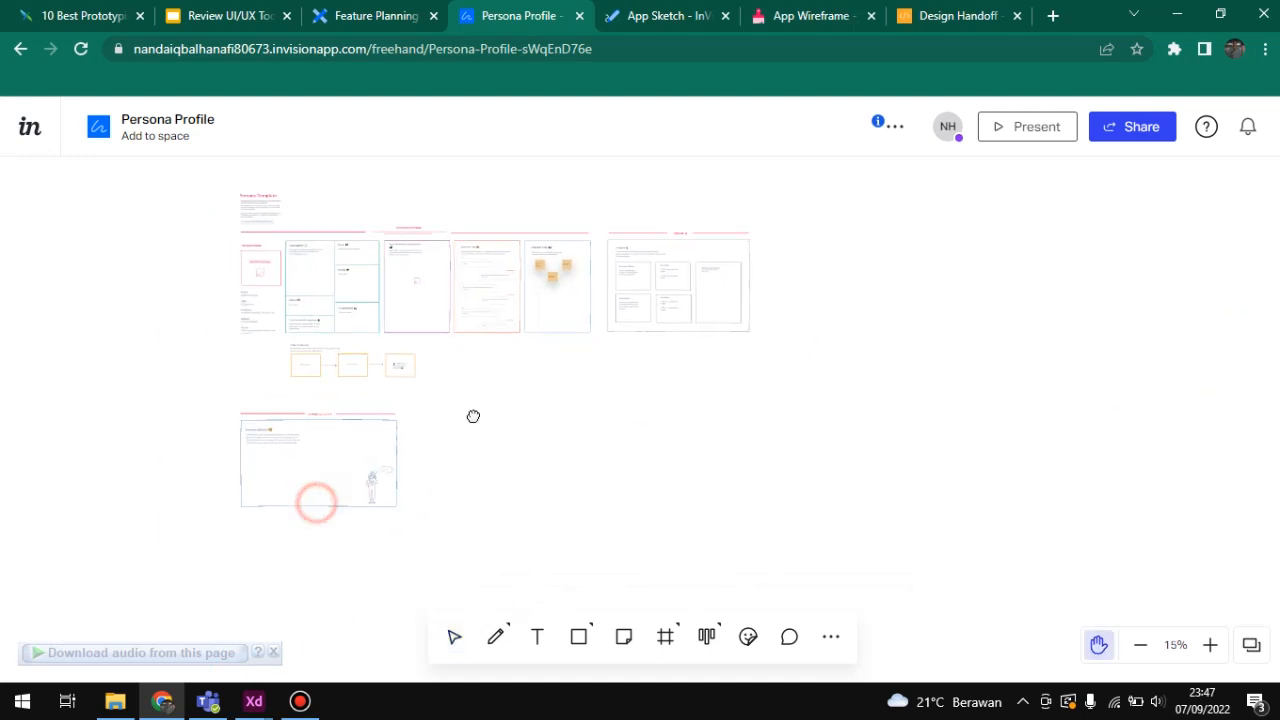
pyautogui.scroll(5, 421, 414)
pyautogui.scroll(2, 421, 415)
pyautogui.moveTo(562, 408); pyautogui.dragTo(747, 298)
pyautogui.moveTo(713, 338)
pyautogui.mouseDown()
pyautogui.moveTo(626, 417)
pyautogui.moveTo(611, 517)
pyautogui.mouseUp()
pyautogui.press('v')
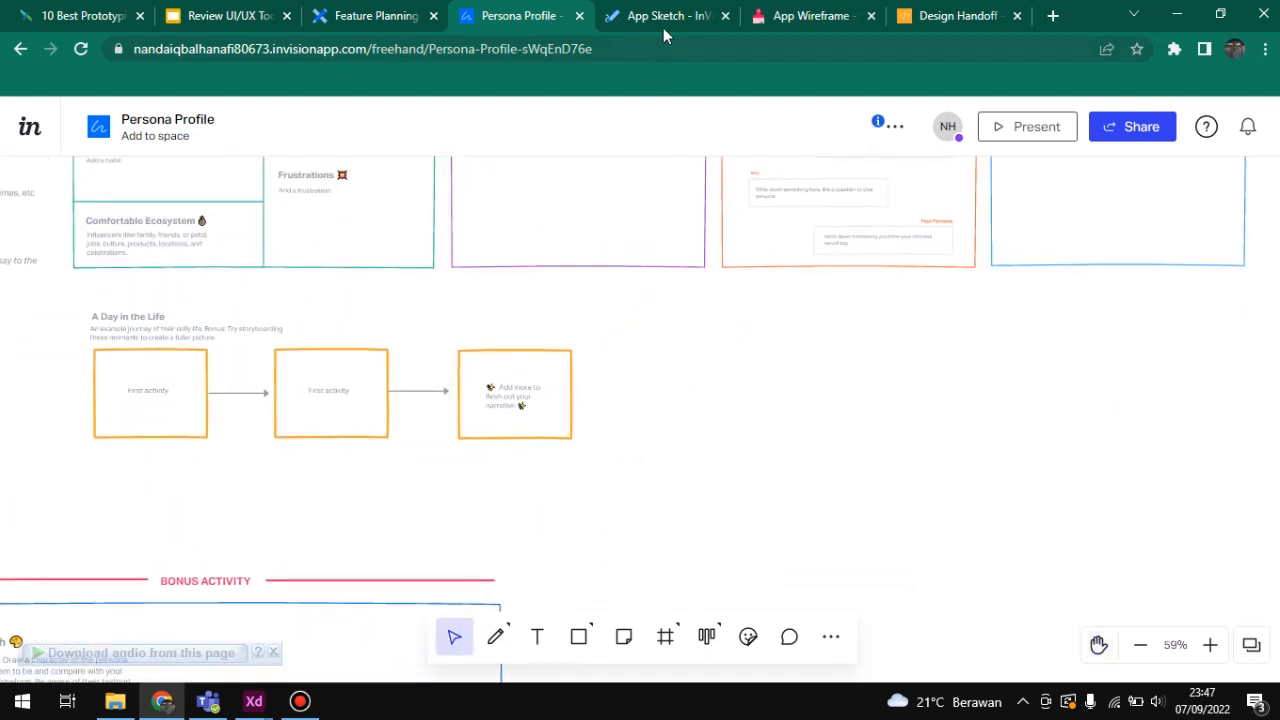
# Step: Switch to the App Sketch board and look closely at the example phone screens and the arrows linking them
pyautogui.click(663, 27)
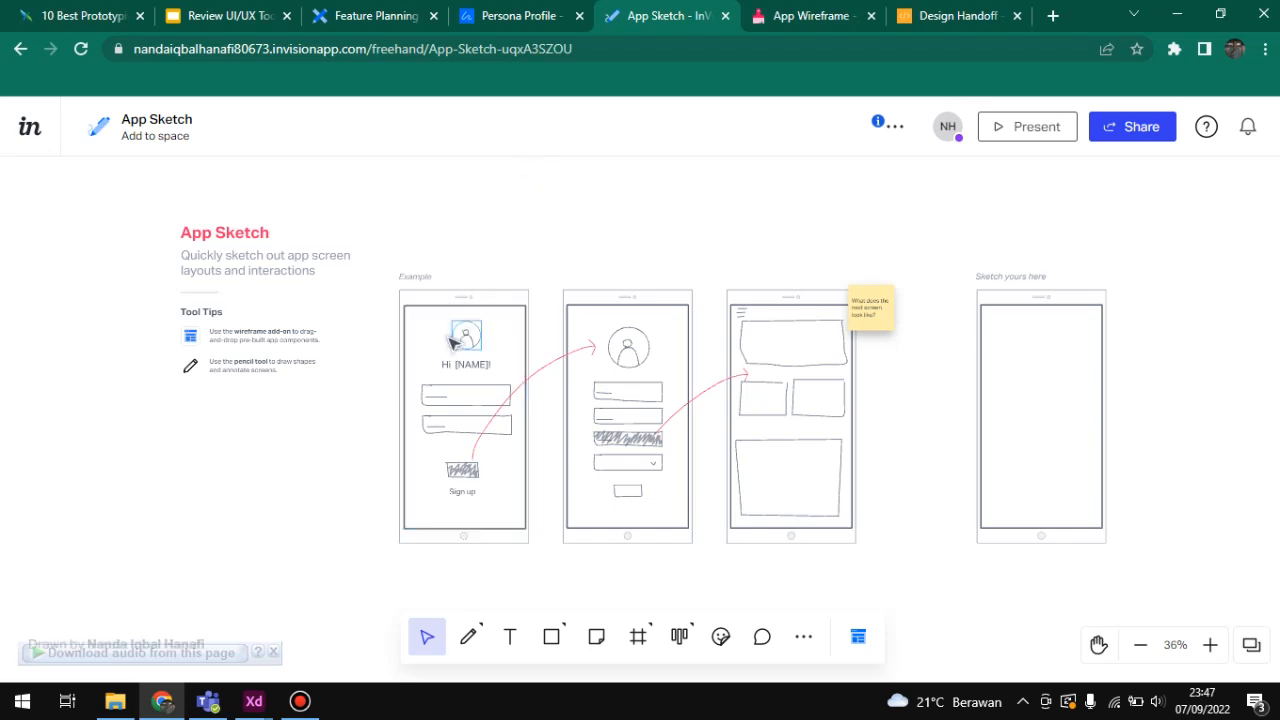
pyautogui.scroll(5, 449, 345)
pyautogui.scroll(-5, 447, 353)
pyautogui.scroll(5, 432, 375)
pyautogui.press('h')
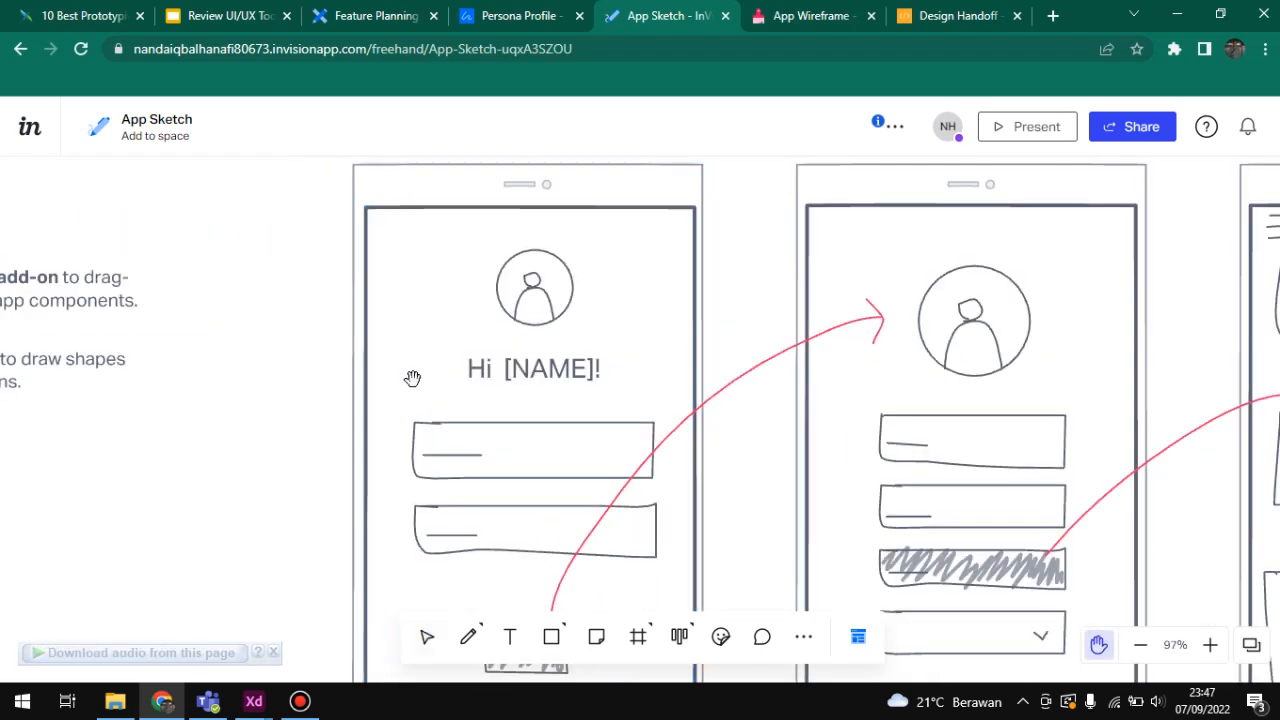
pyautogui.moveTo(414, 374)
pyautogui.mouseDown()
pyautogui.moveTo(423, 229)
pyautogui.moveTo(329, 263)
pyautogui.moveTo(274, 306)
pyautogui.moveTo(336, 294)
pyautogui.mouseUp()
pyautogui.press('v')
pyautogui.scroll(-5, 278, 298)
pyautogui.hotkey('ctrl', 'z')
pyautogui.click(389, 183)
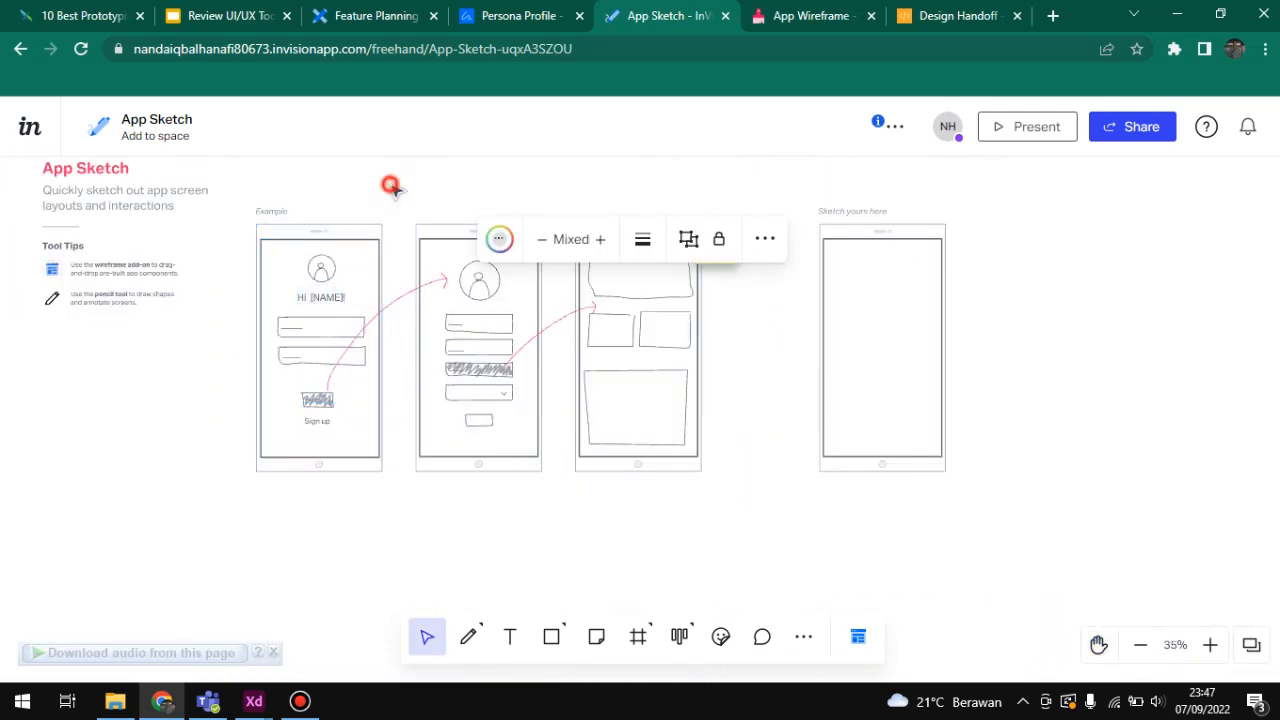
pyautogui.scroll(5, 330, 268)
pyautogui.moveTo(445, 295); pyautogui.dragTo(527, 219)
pyautogui.hotkey('ctrl', 'z')
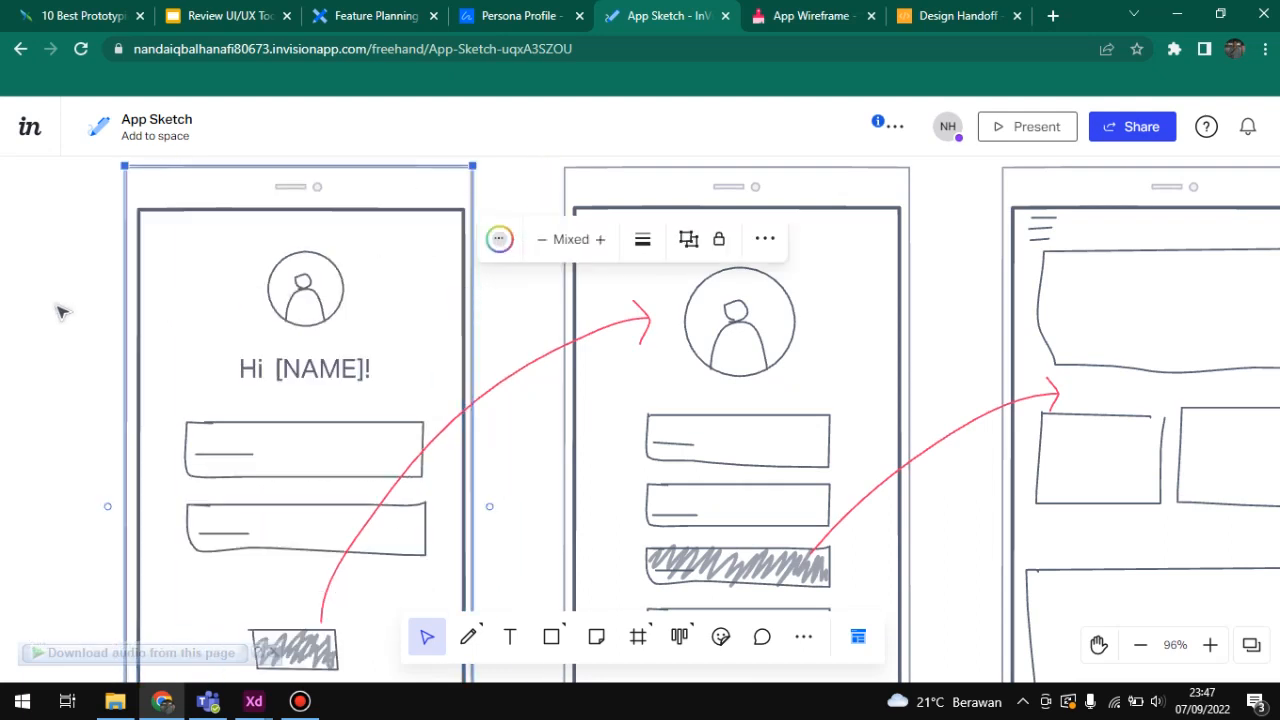
# Step: View the App Sketch examples together with the blank "Sketch yours here" screen and clear the selection
pyautogui.scroll(-4, 57, 310)
pyautogui.scroll(1, 57, 311)
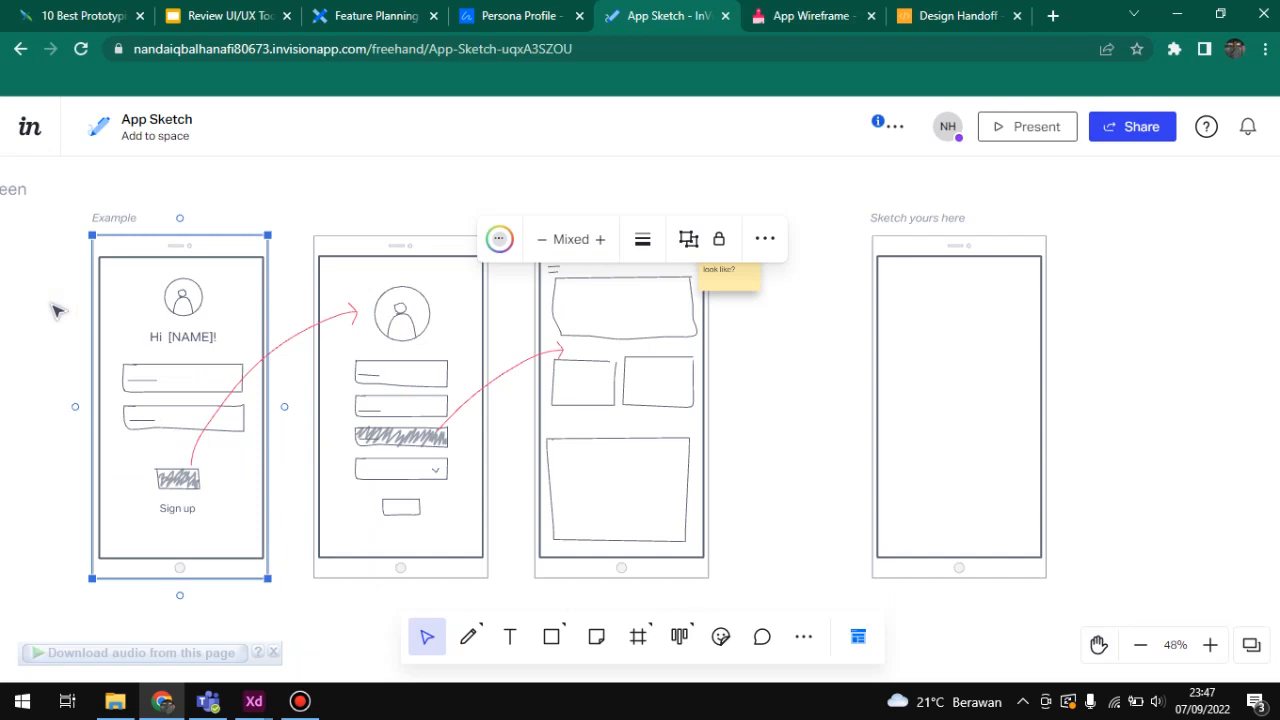
pyautogui.moveTo(57, 310); pyautogui.dragTo(95, 291)
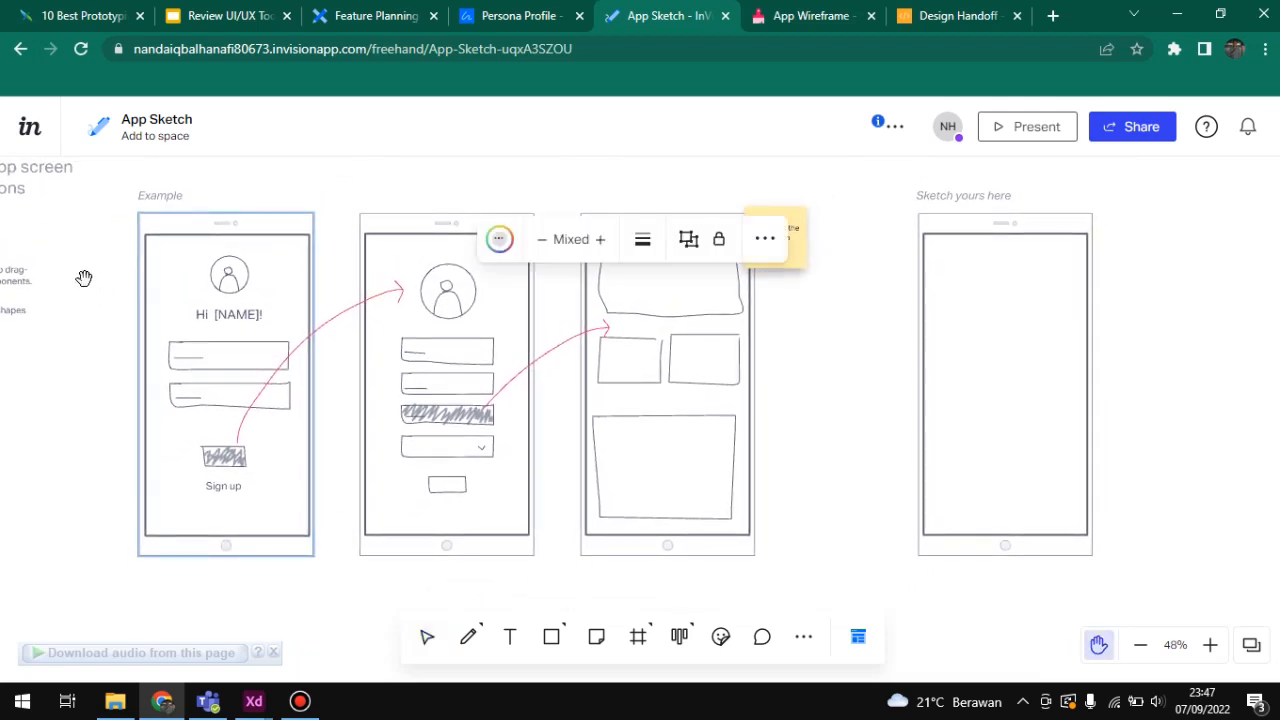
pyautogui.press('v')
pyautogui.click(94, 277)
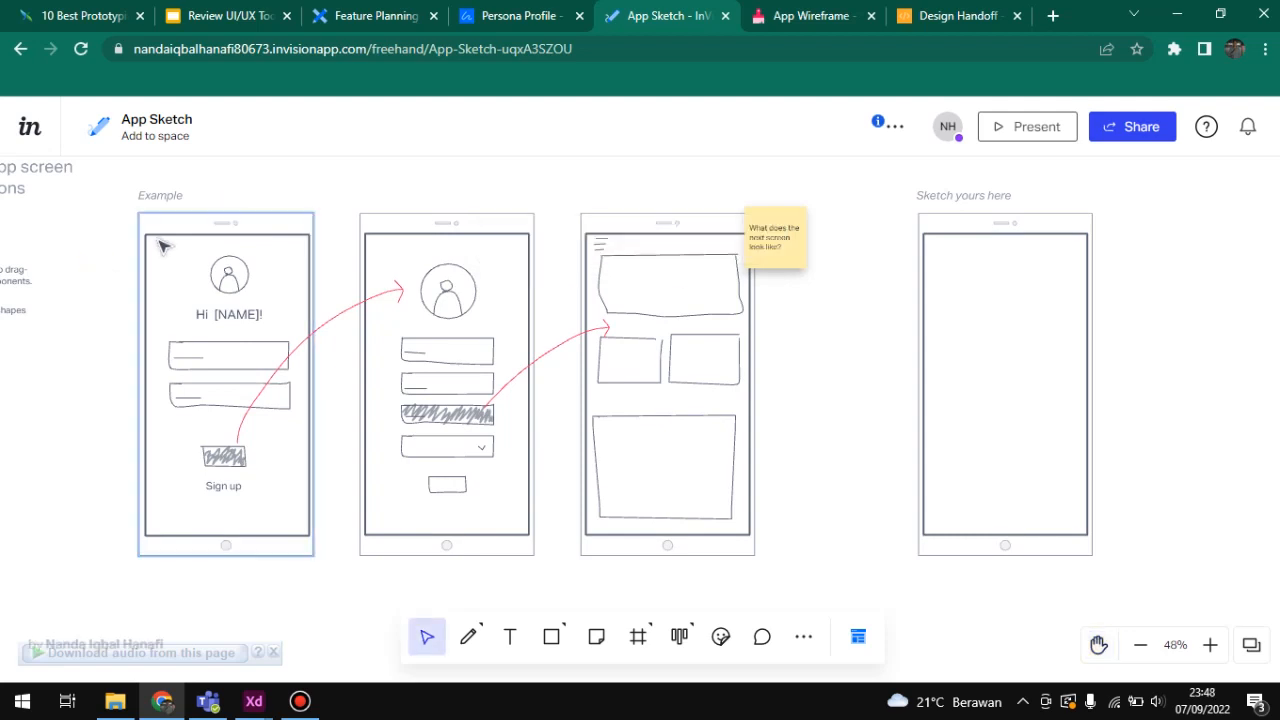
# Step: Switch to the App Wireframe board and look over its title, numbered instructions and step notes
pyautogui.click(767, 12)
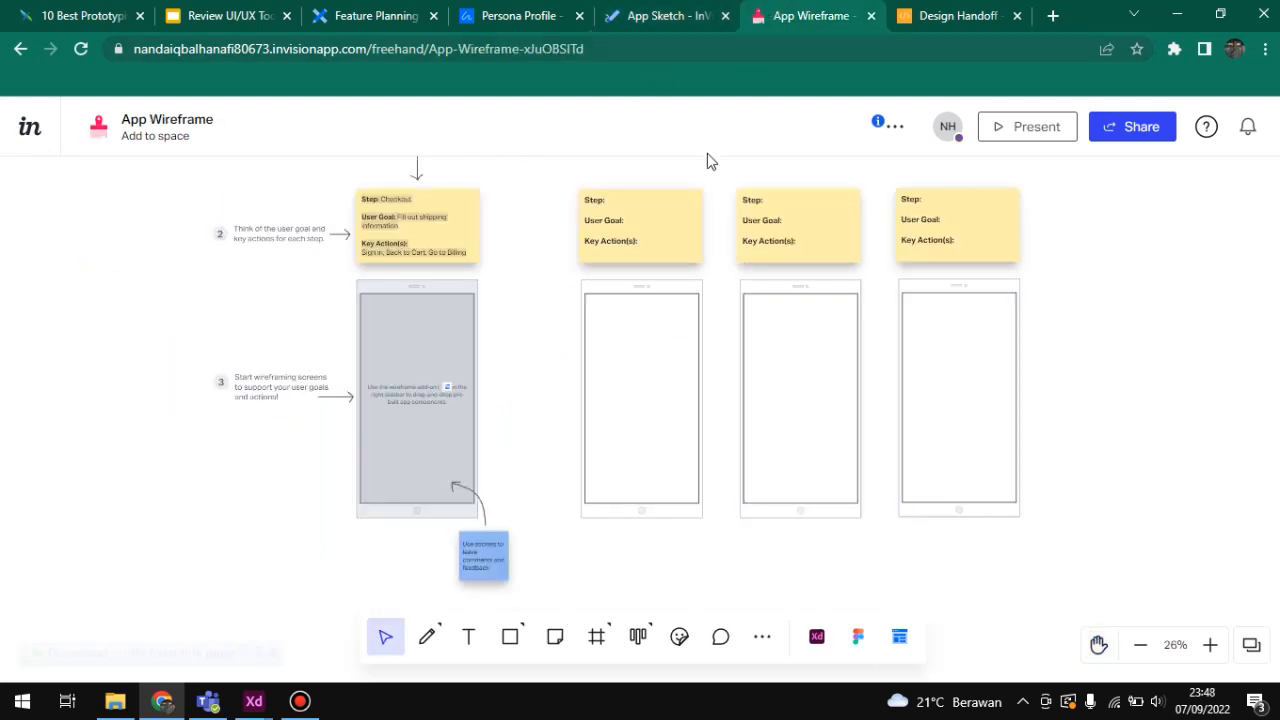
pyautogui.click(514, 343)
pyautogui.scroll(5, 519, 343)
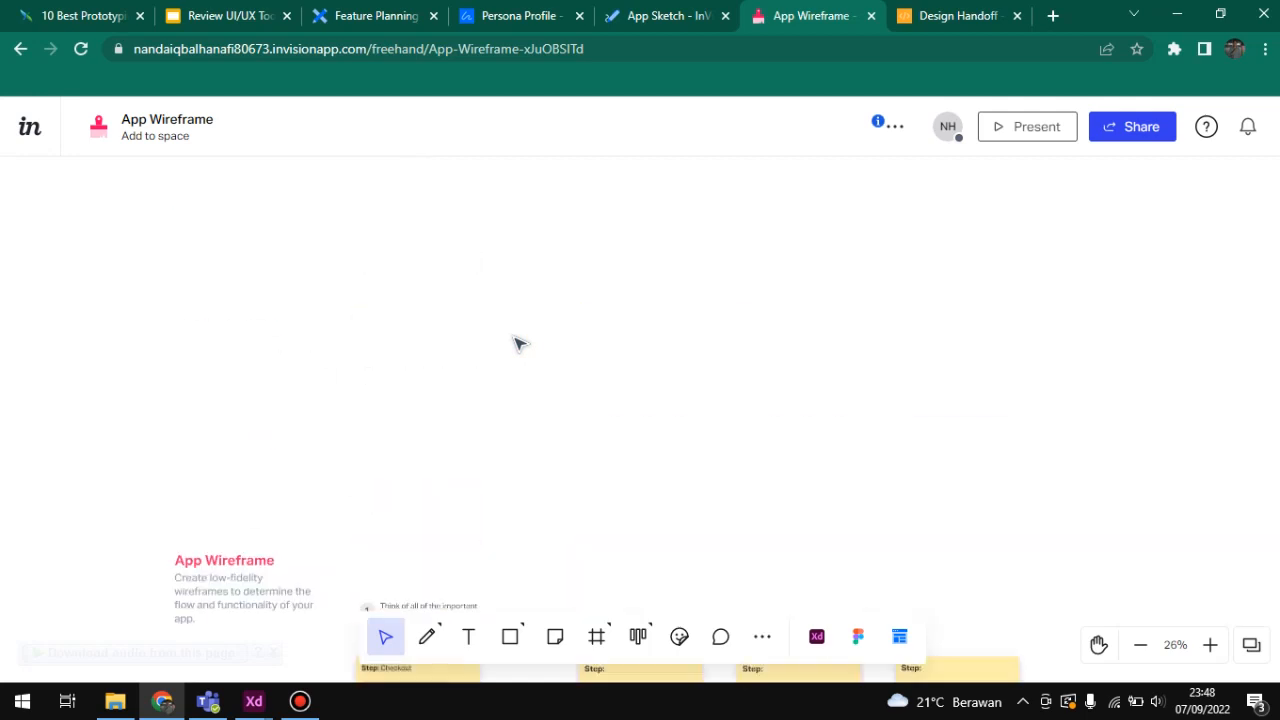
pyautogui.scroll(-10, 519, 343)
pyautogui.scroll(4, 519, 345)
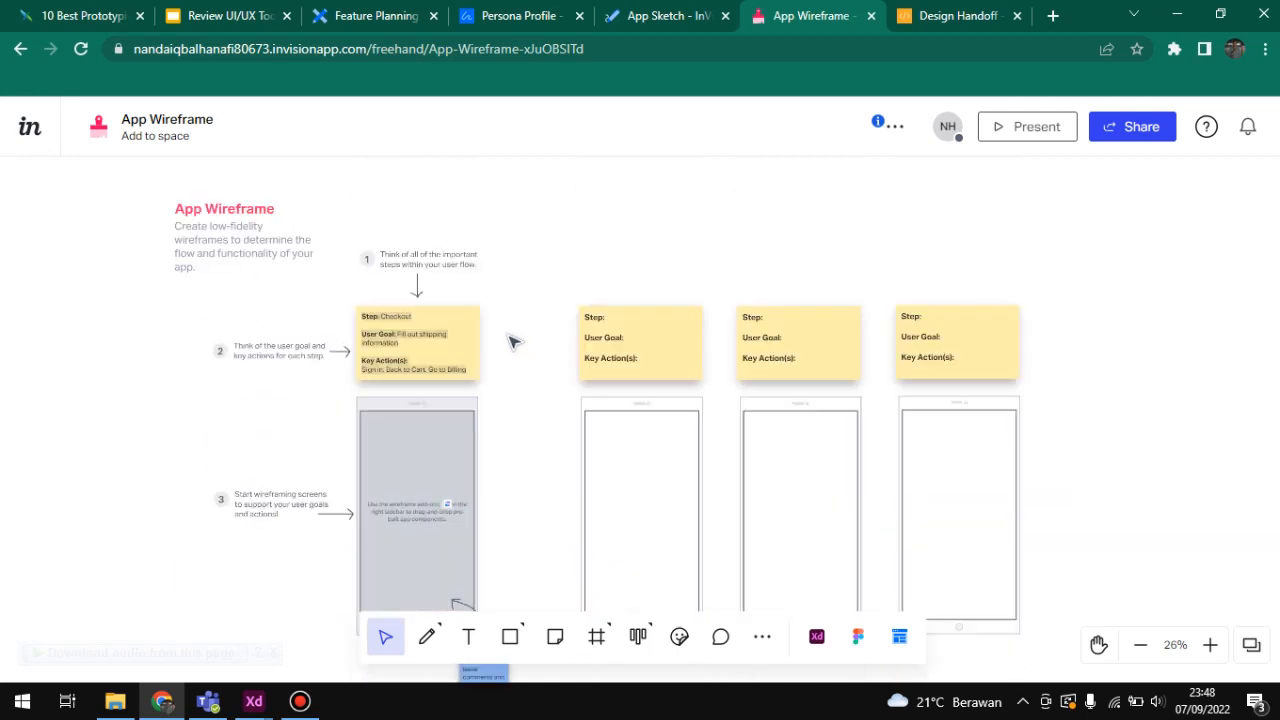
# Step: Select the Checkout example and examine its sticky note and phone wireframe beside the blank step columns
pyautogui.click(424, 334)
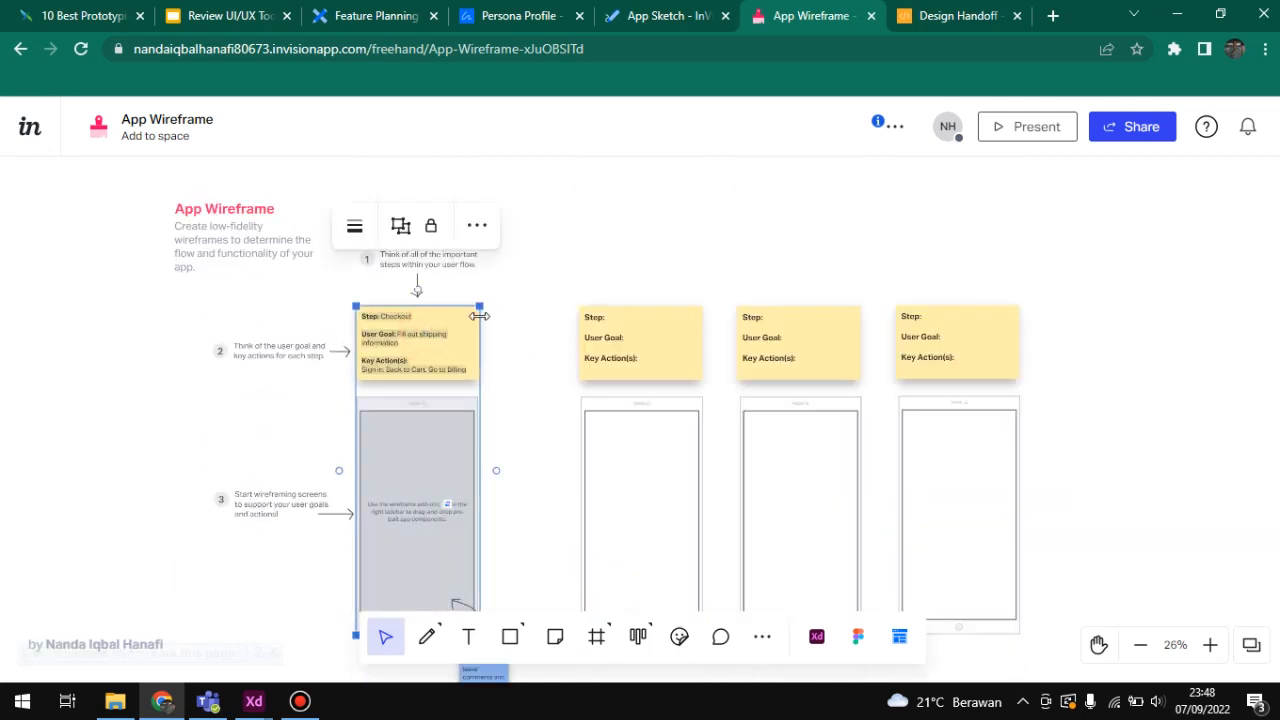
pyautogui.scroll(3, 470, 420)
pyautogui.scroll(-3, 520, 440)
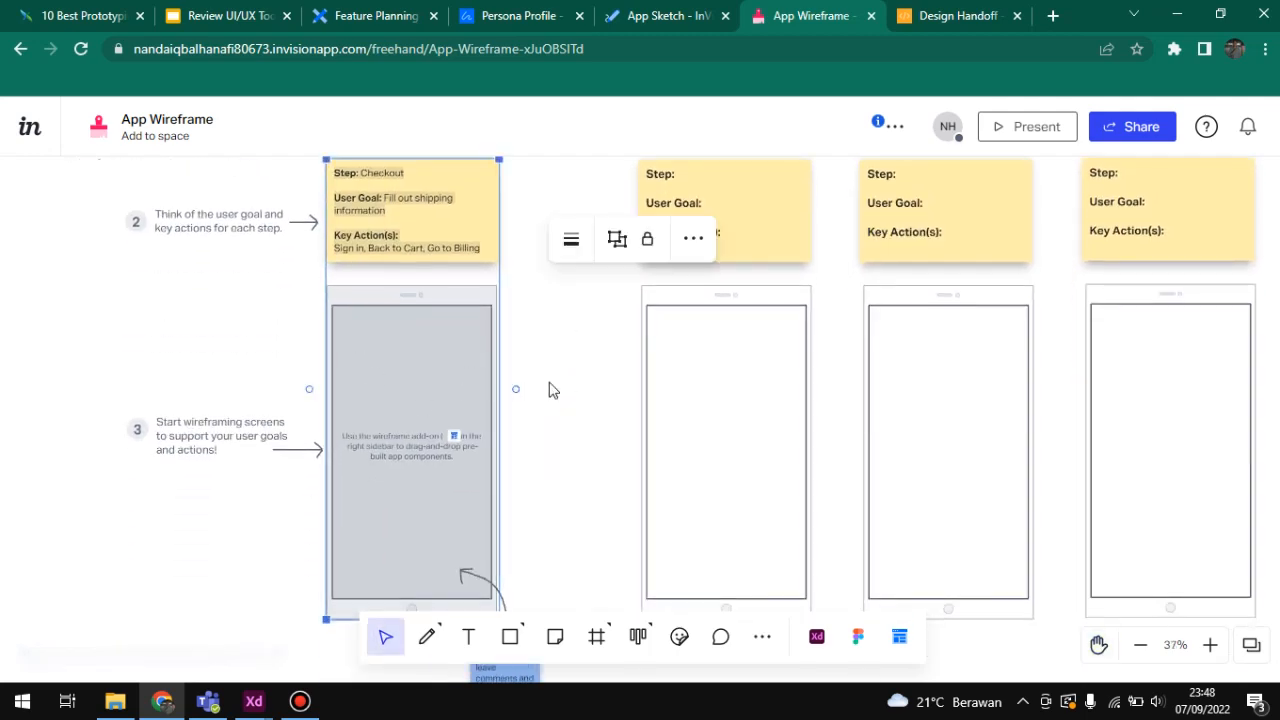
pyautogui.scroll(-3, 551, 385)
pyautogui.scroll(2, 554, 383)
pyautogui.click(553, 373)
pyautogui.moveTo(555, 371); pyautogui.dragTo(519, 407)
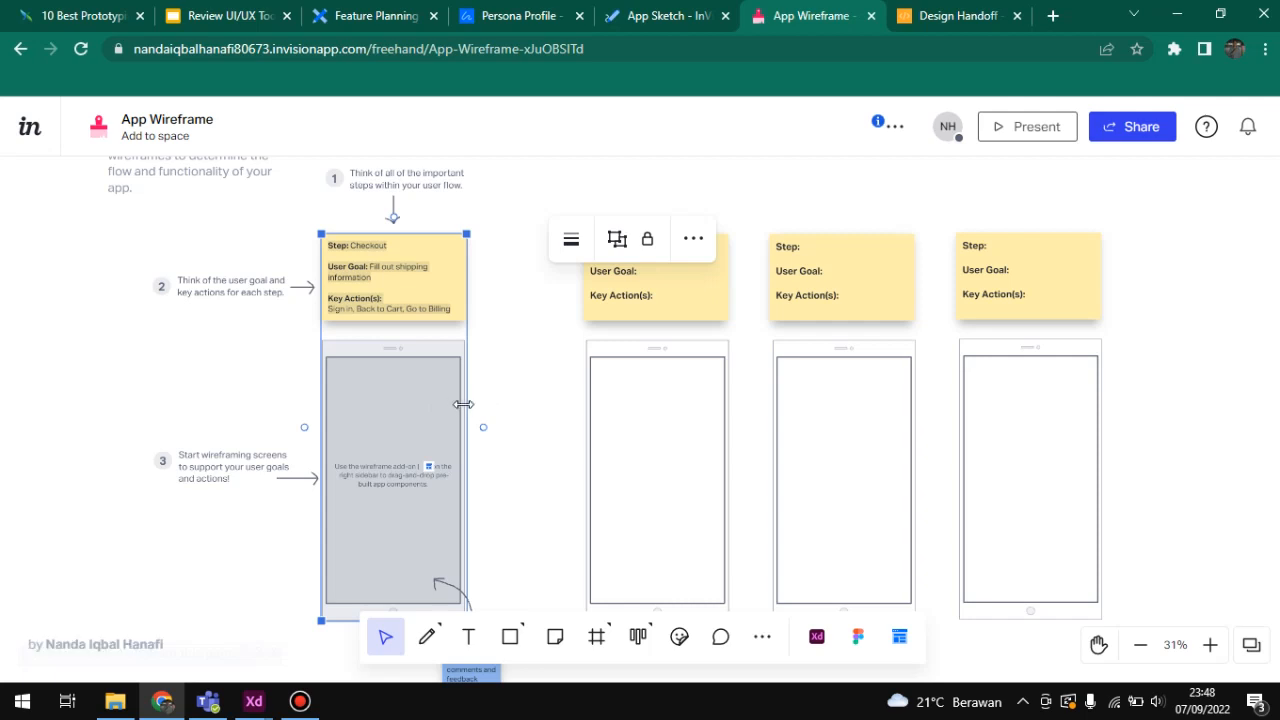
pyautogui.scroll(-2, 522, 444)
pyautogui.scroll(-2, 522, 444)
pyautogui.scroll(4, 522, 444)
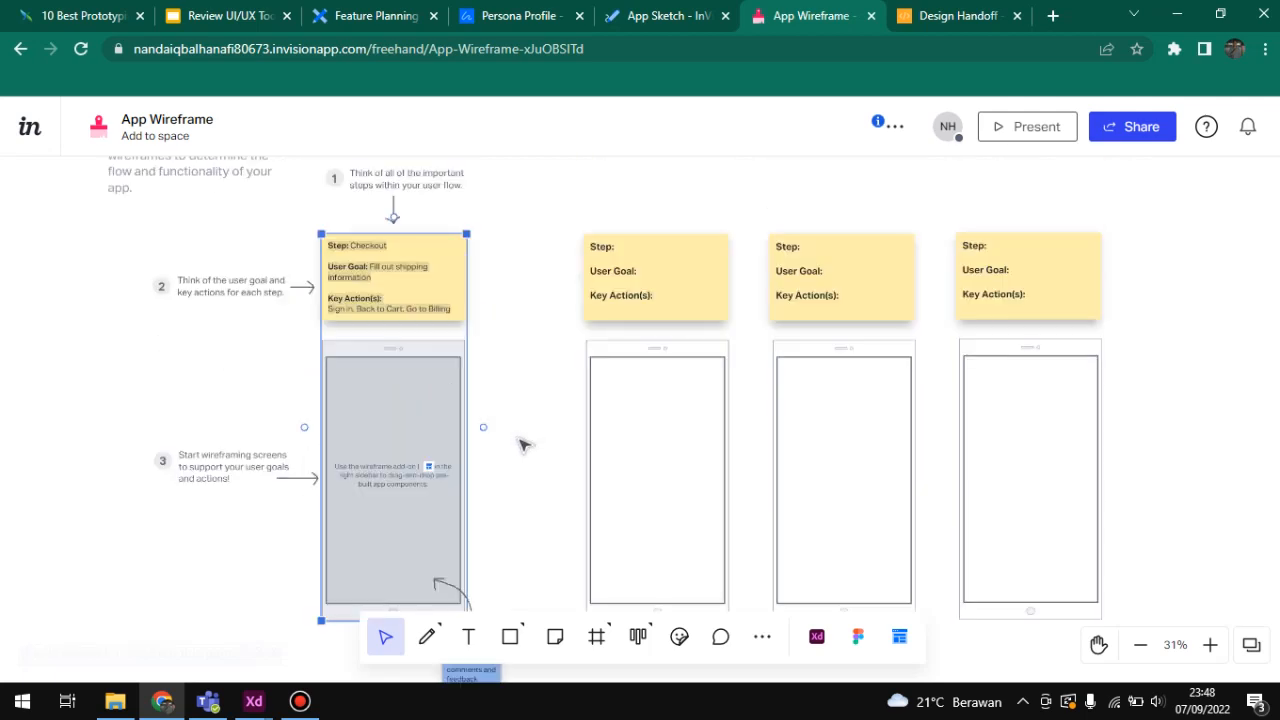
# Step: Switch to the Design Handoff board, start presenting it with "Walk through frames" and advance to the Interactive Prototype frame
pyautogui.click(943, 14)
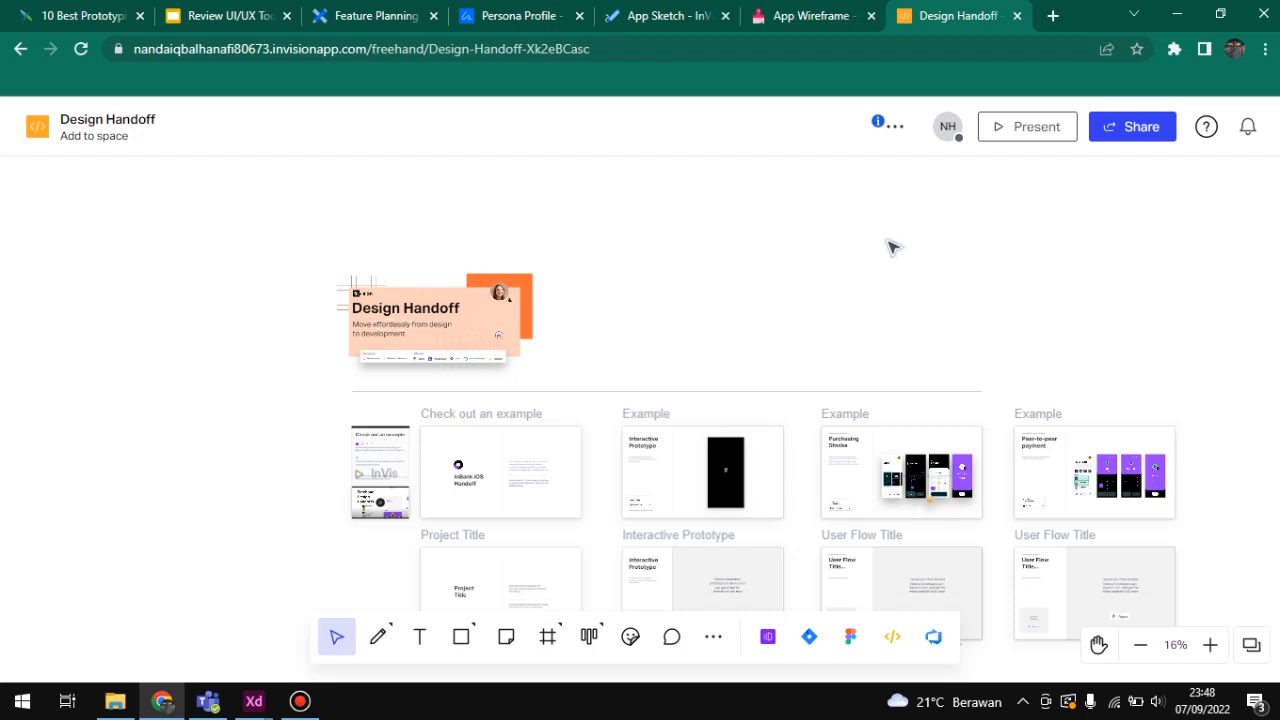
pyautogui.click(1063, 142)
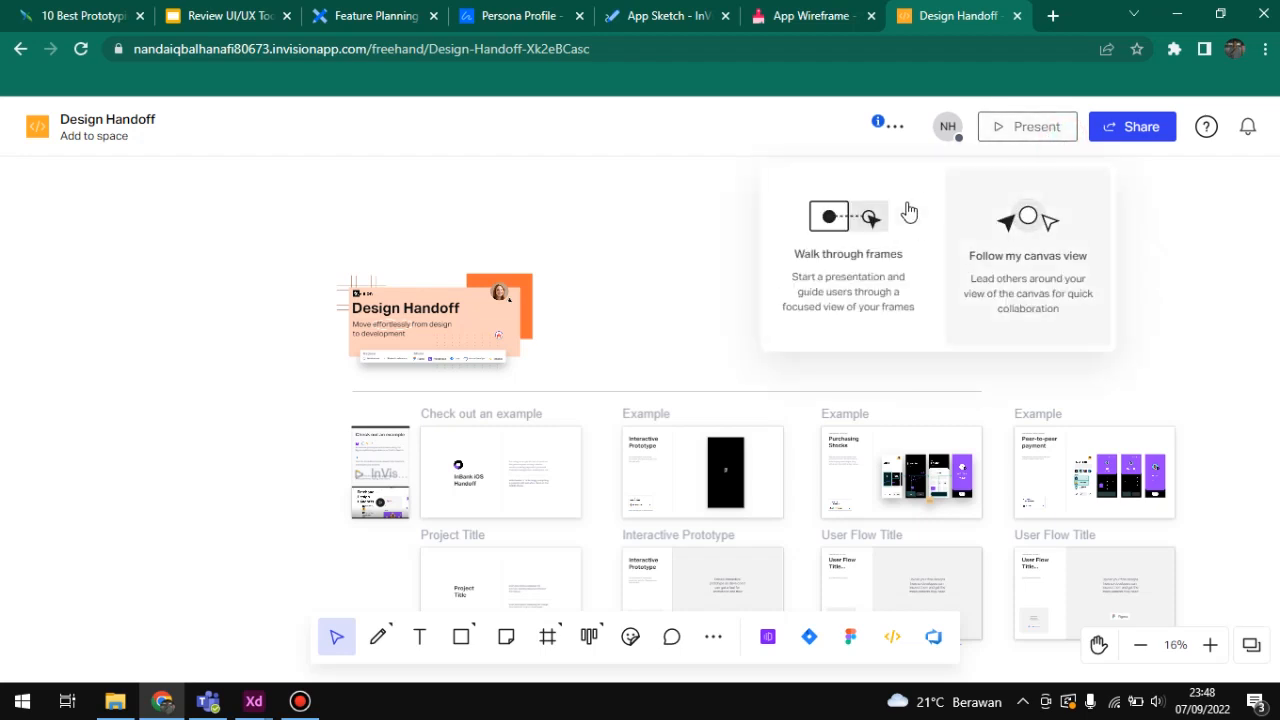
pyautogui.click(878, 226)
pyautogui.press('Right')
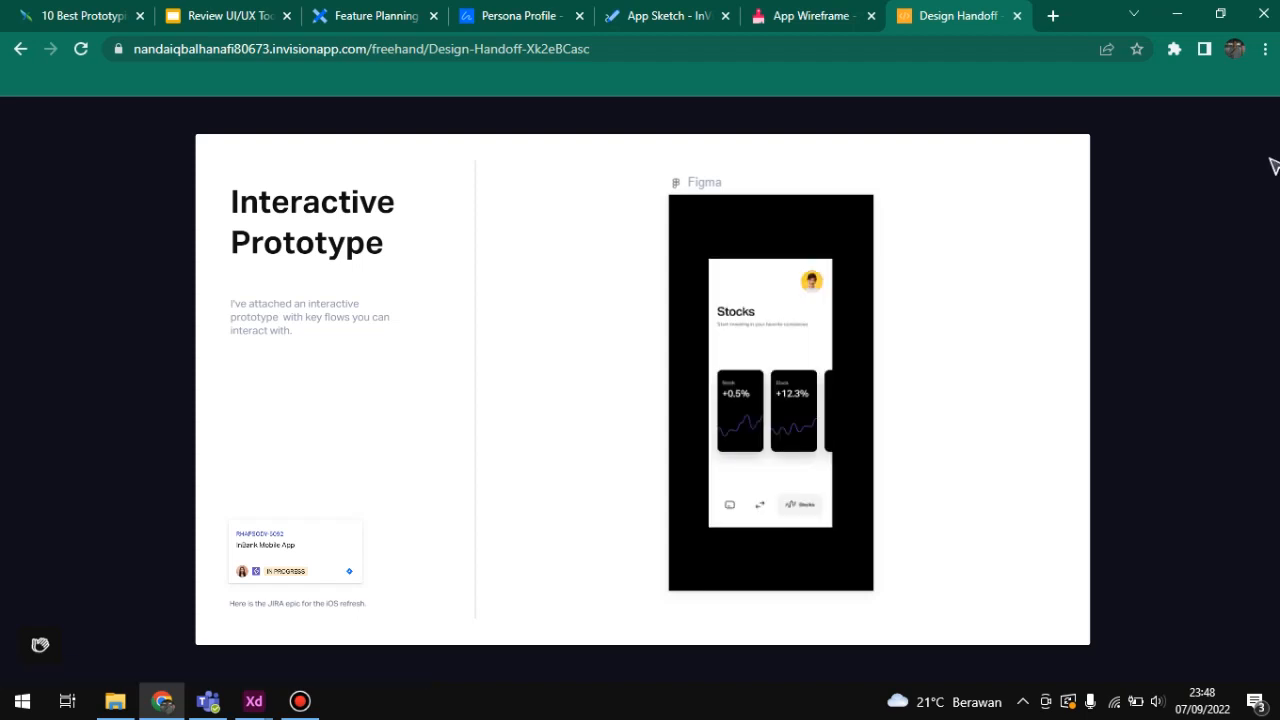
# Step: Close the Design Handoff board and look over the example and blank phone frames on the App Wireframe board
pyautogui.click(1016, 18)
pyautogui.scroll(-4, 823, 220)
pyautogui.scroll(4, 706, 311)
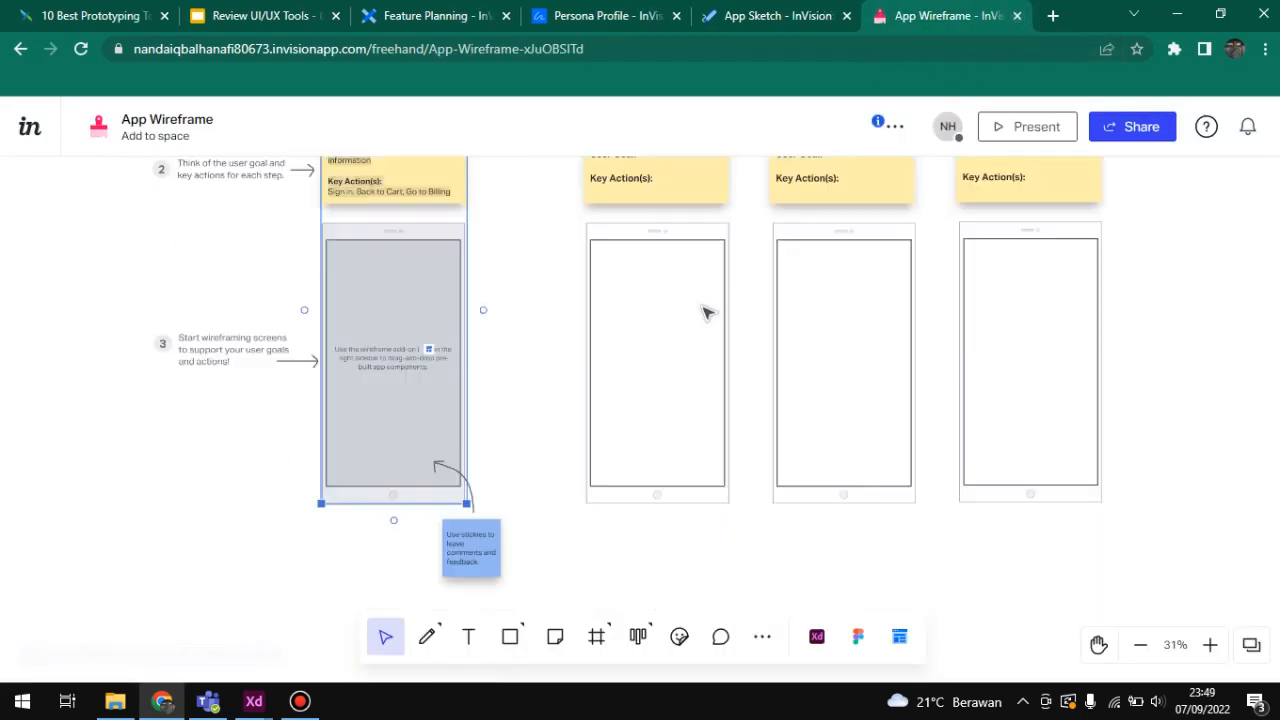
pyautogui.scroll(-4, 637, 292)
pyautogui.scroll(2, 637, 292)
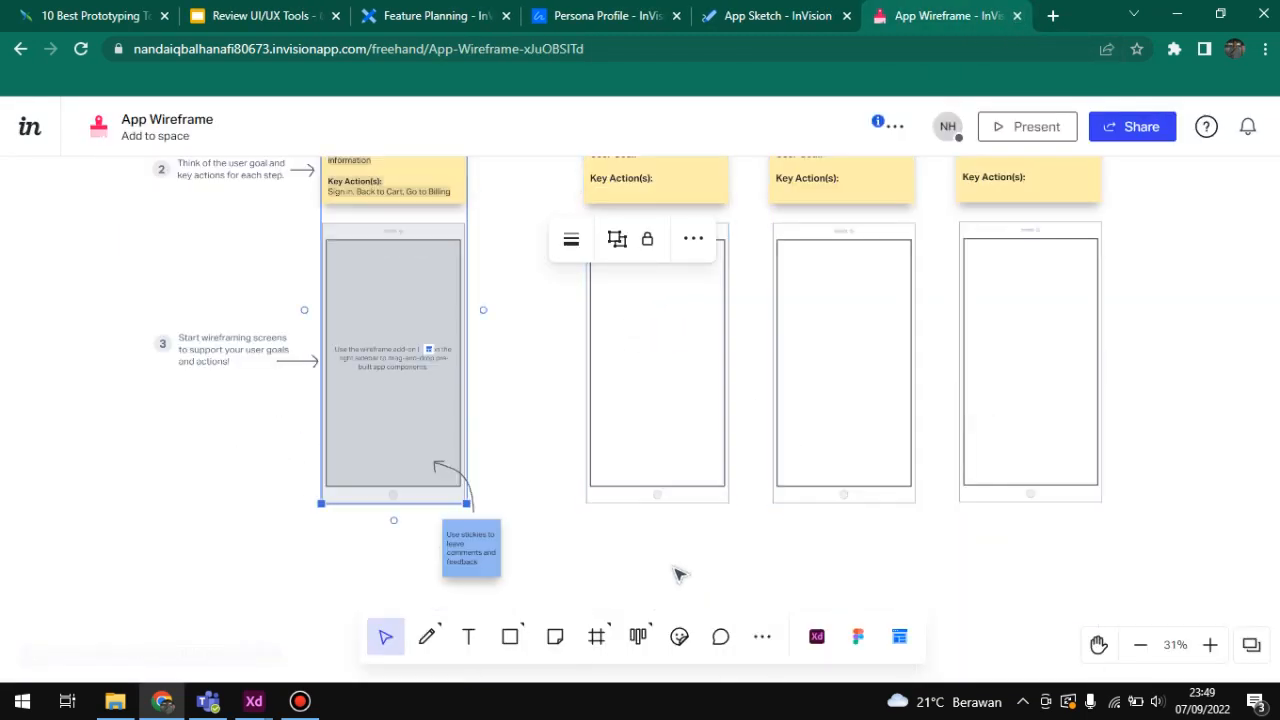
# Step: Draw a teal freehand scribble with the Pencil tool below the blank phone frames
pyautogui.click(427, 637)
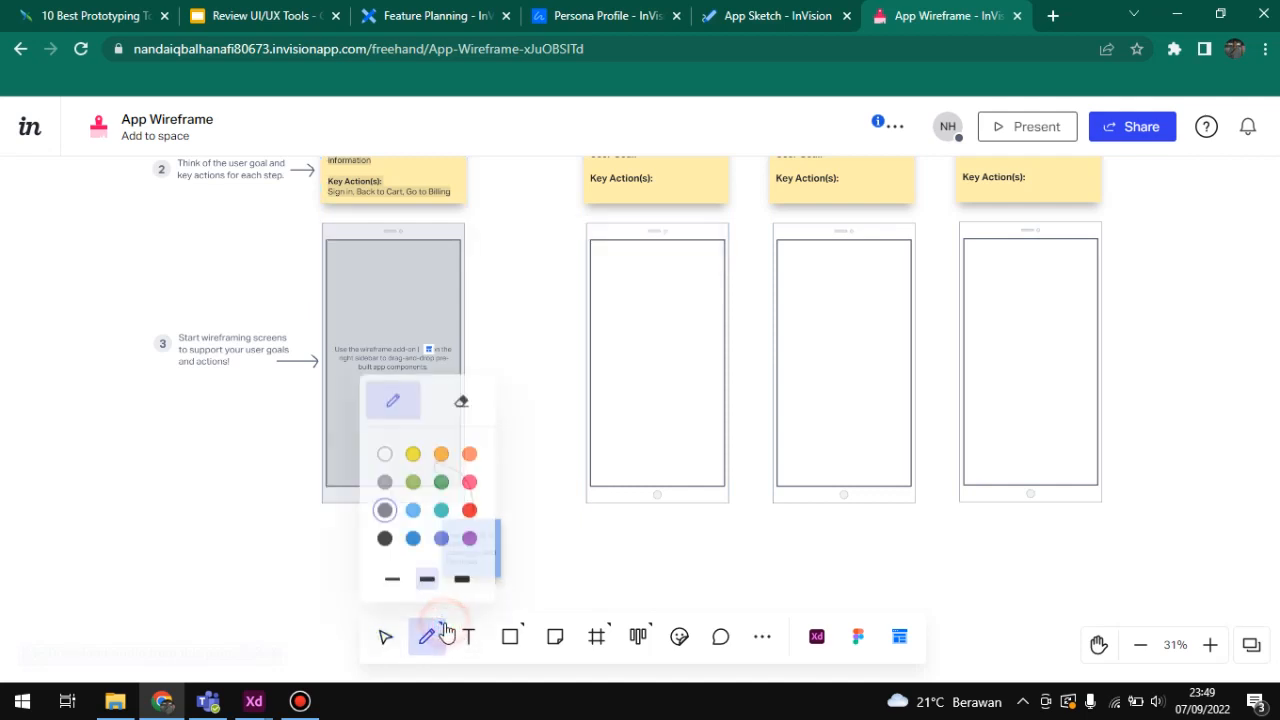
pyautogui.click(443, 635)
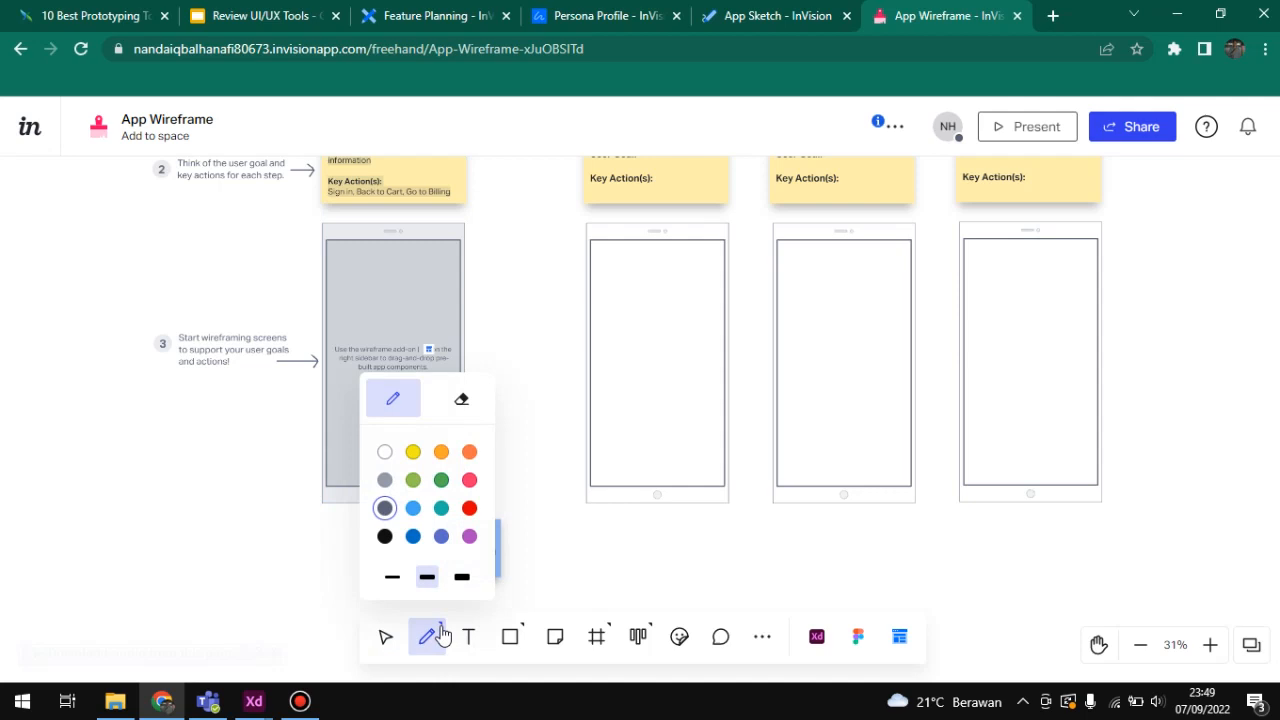
pyautogui.scroll(-1, 440, 555)
pyautogui.click(441, 508)
pyautogui.moveTo(570, 505)
pyautogui.mouseDown()
pyautogui.moveTo(662, 533)
pyautogui.moveTo(826, 541)
pyautogui.moveTo(731, 497)
pyautogui.moveTo(640, 500)
pyautogui.mouseUp()
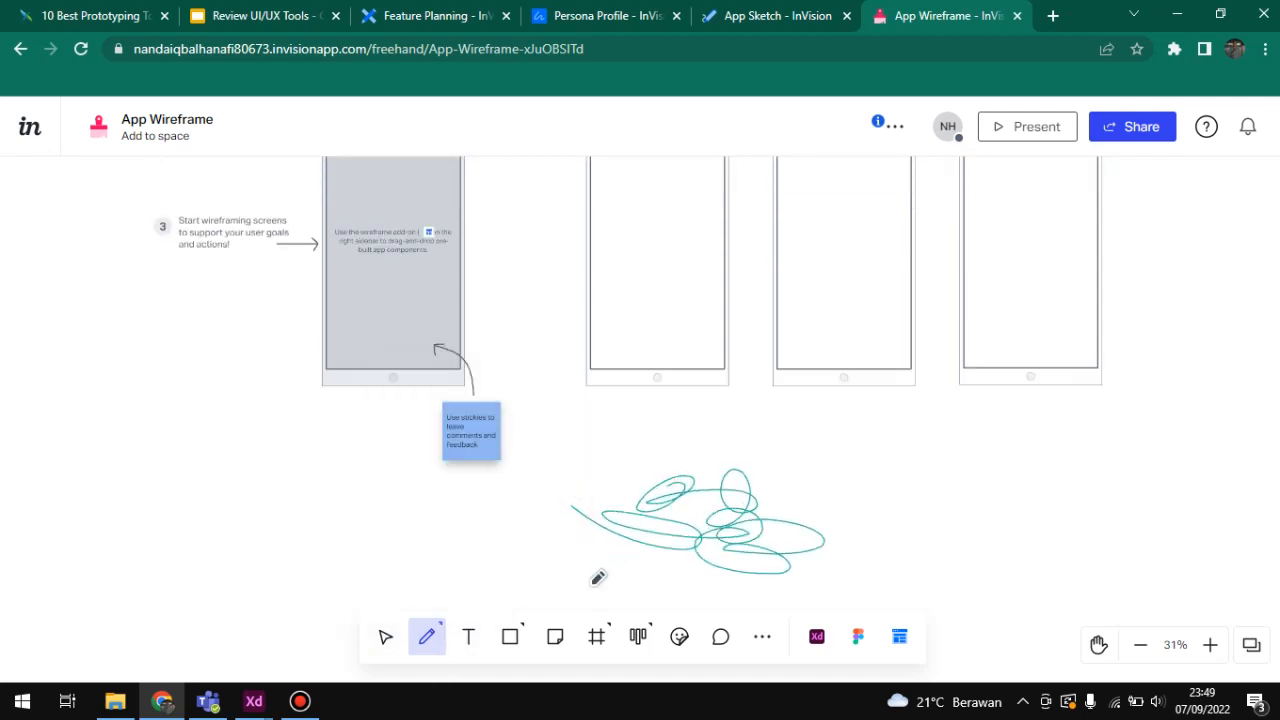
# Step: Start a text box beside the scribble and review its colour, size, list, bold, alignment and text type options
pyautogui.click(468, 636)
pyautogui.click(810, 497)
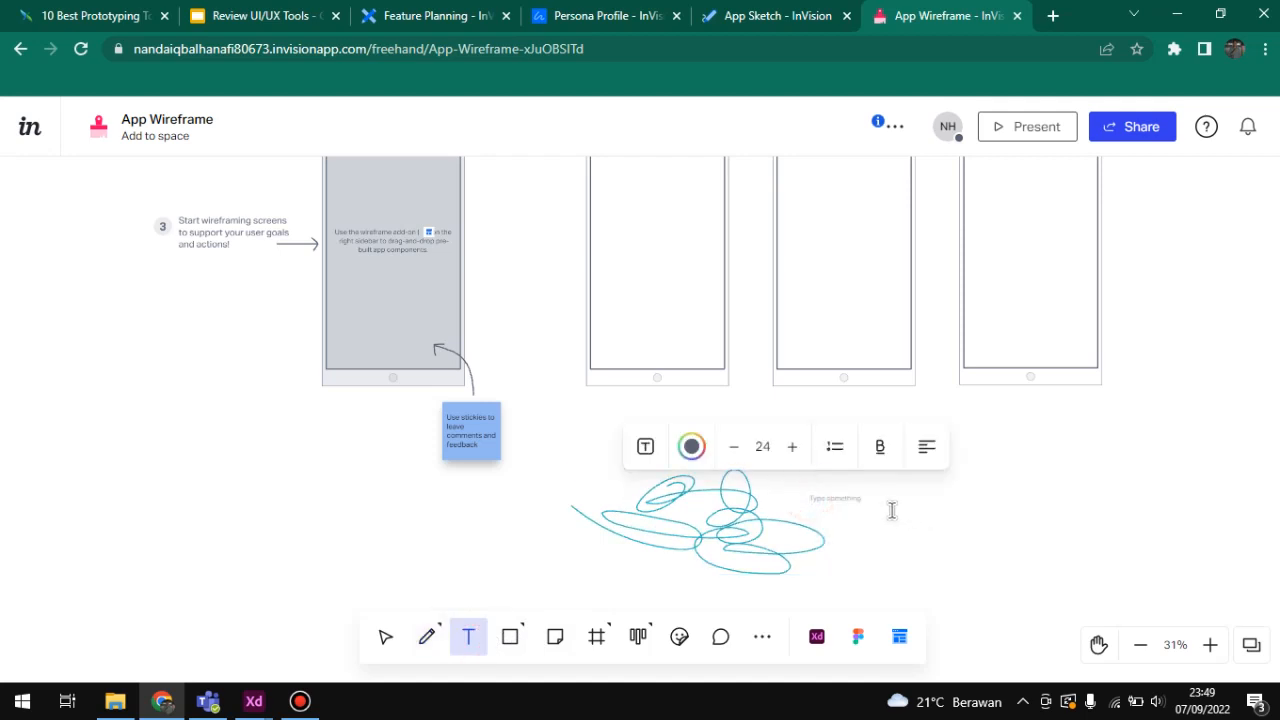
pyautogui.click(691, 446)
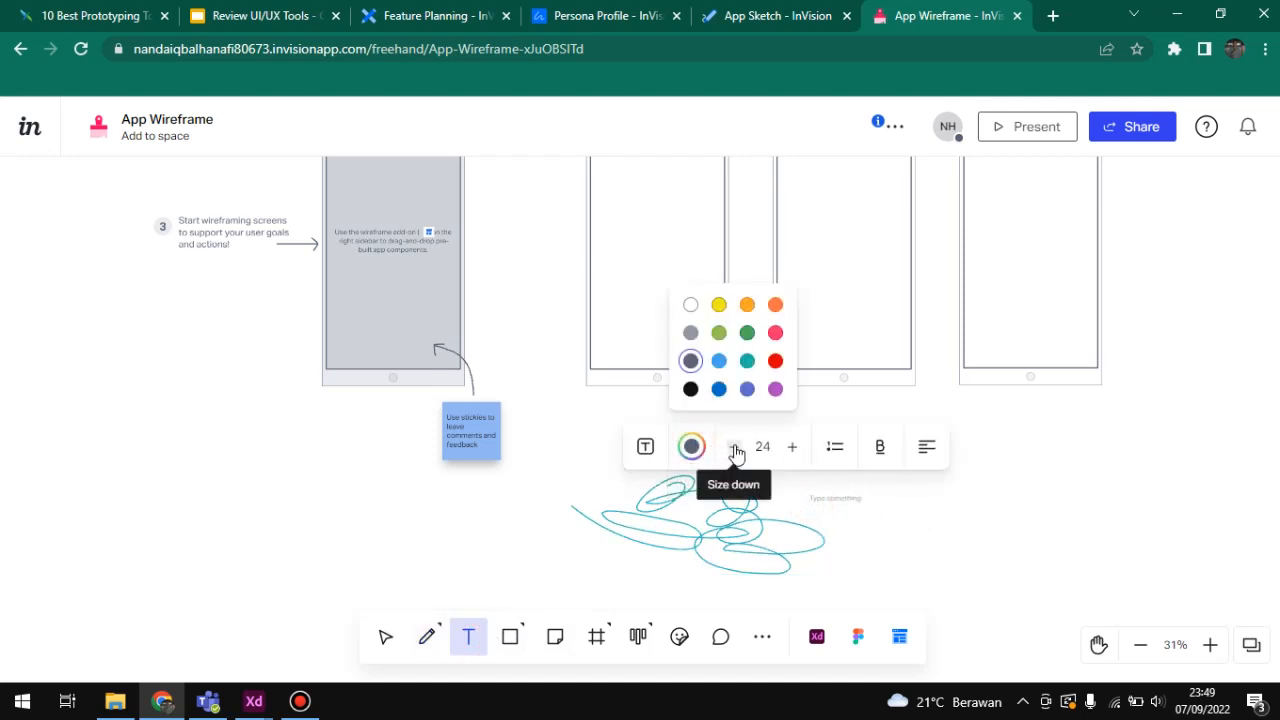
pyautogui.click(736, 448)
pyautogui.click(791, 447)
pyautogui.click(834, 448)
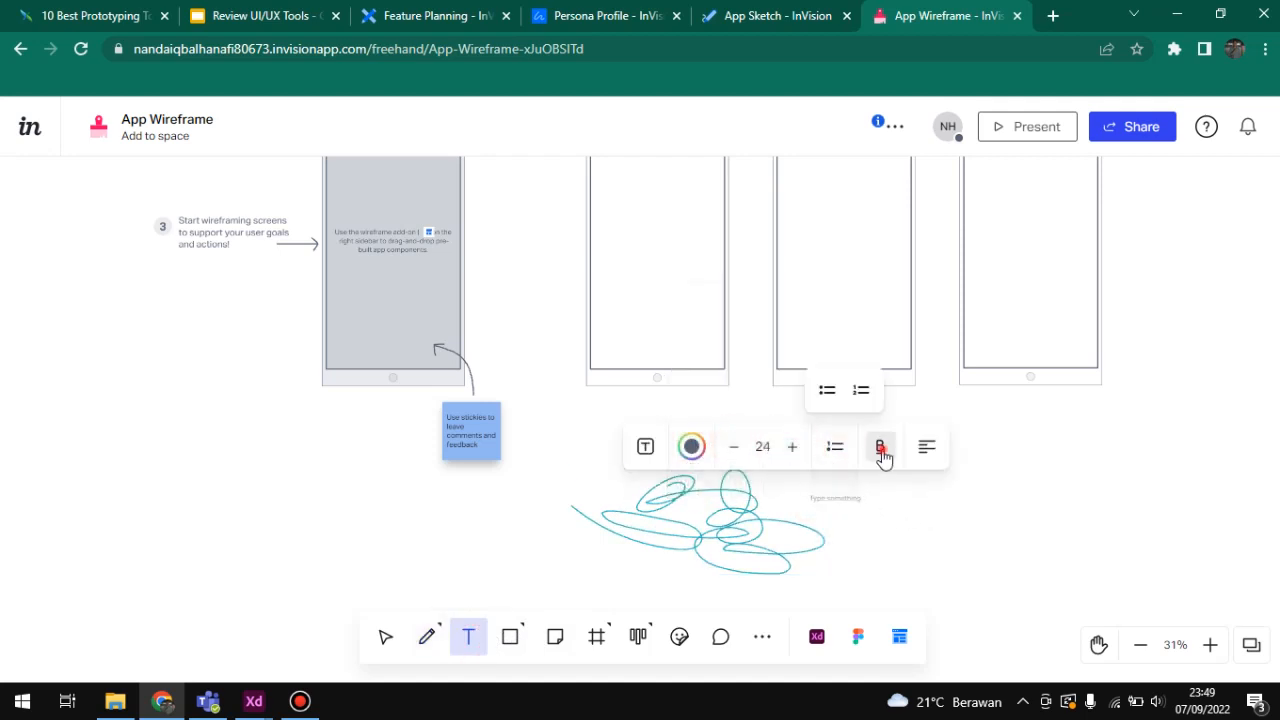
pyautogui.click(880, 450)
pyautogui.click(927, 446)
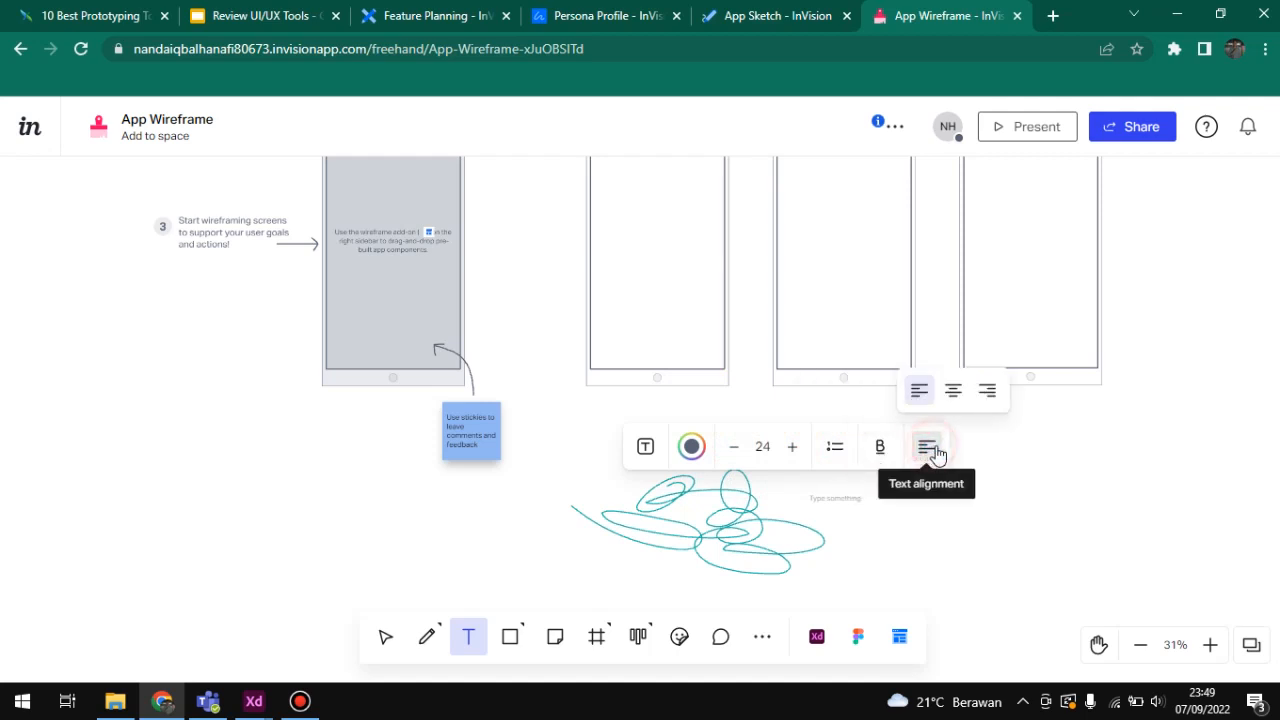
pyautogui.click(1008, 478)
pyautogui.click(645, 447)
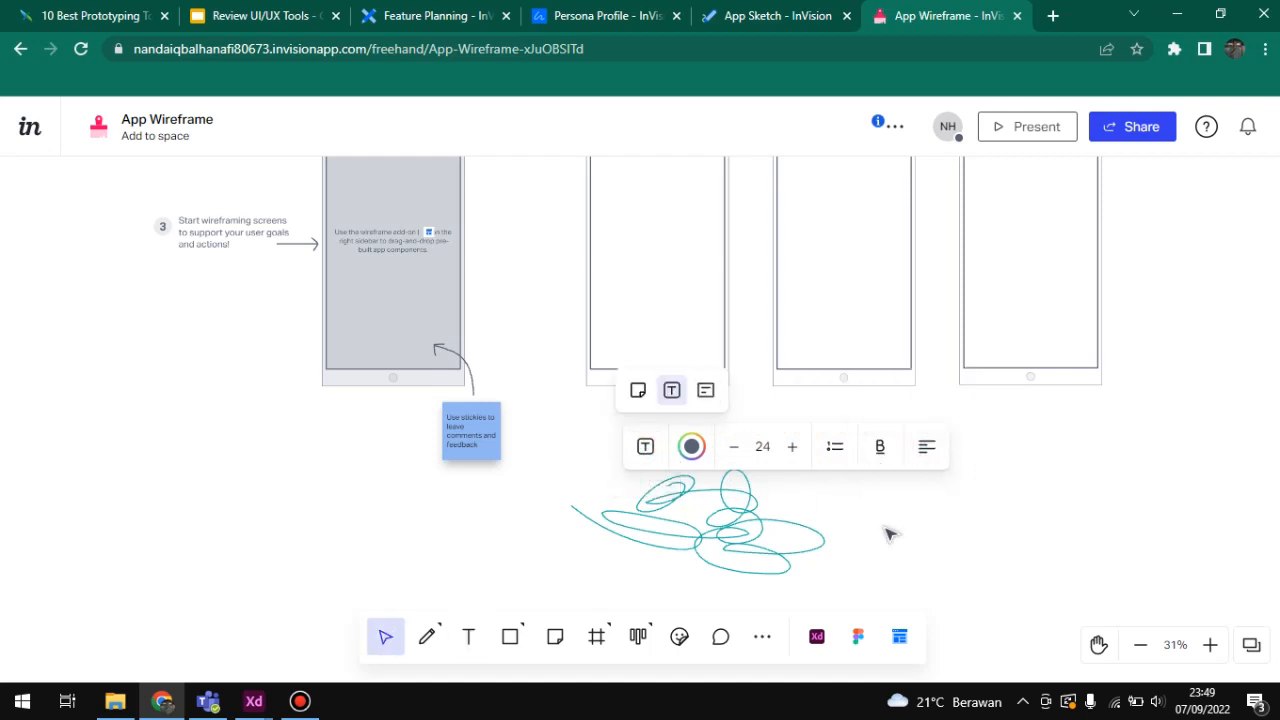
pyautogui.click(933, 561)
# Step: Review the available shapes, such as circle, triangle and arrow, and the neighbouring sticky note, frame and board tools
pyautogui.click(510, 636)
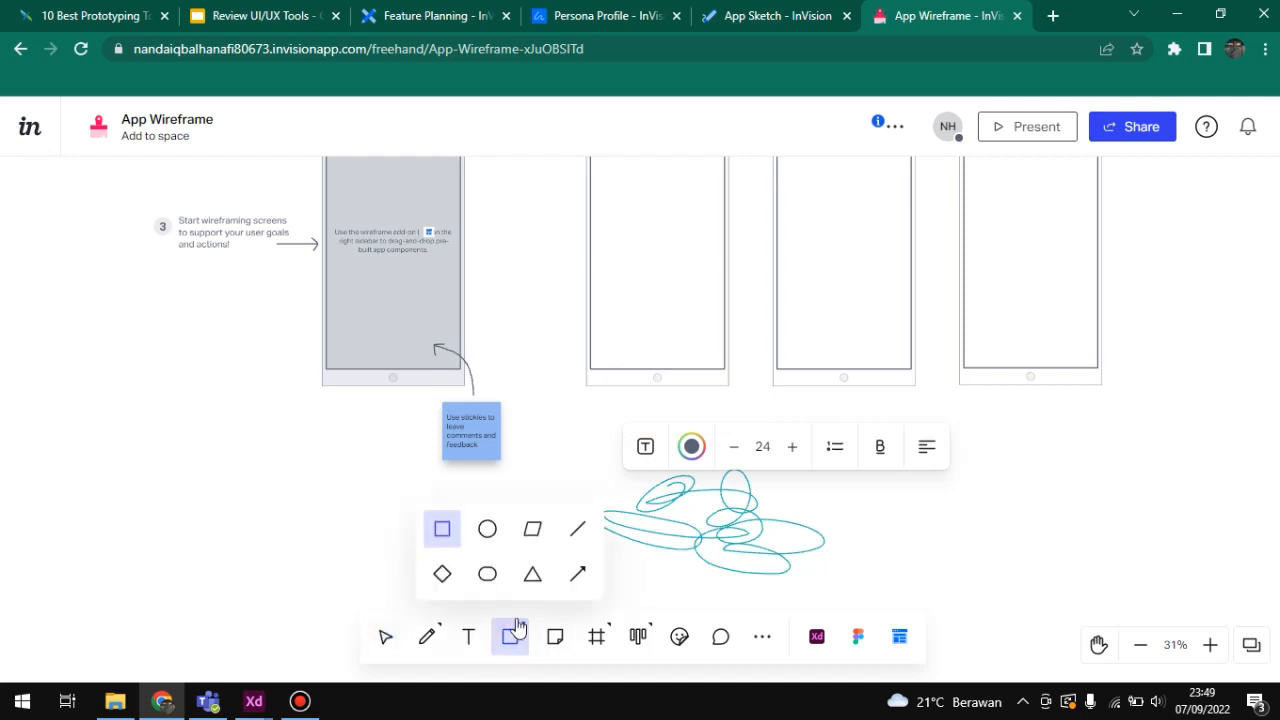
pyautogui.scroll(-1, 554, 594)
pyautogui.scroll(2, 554, 600)
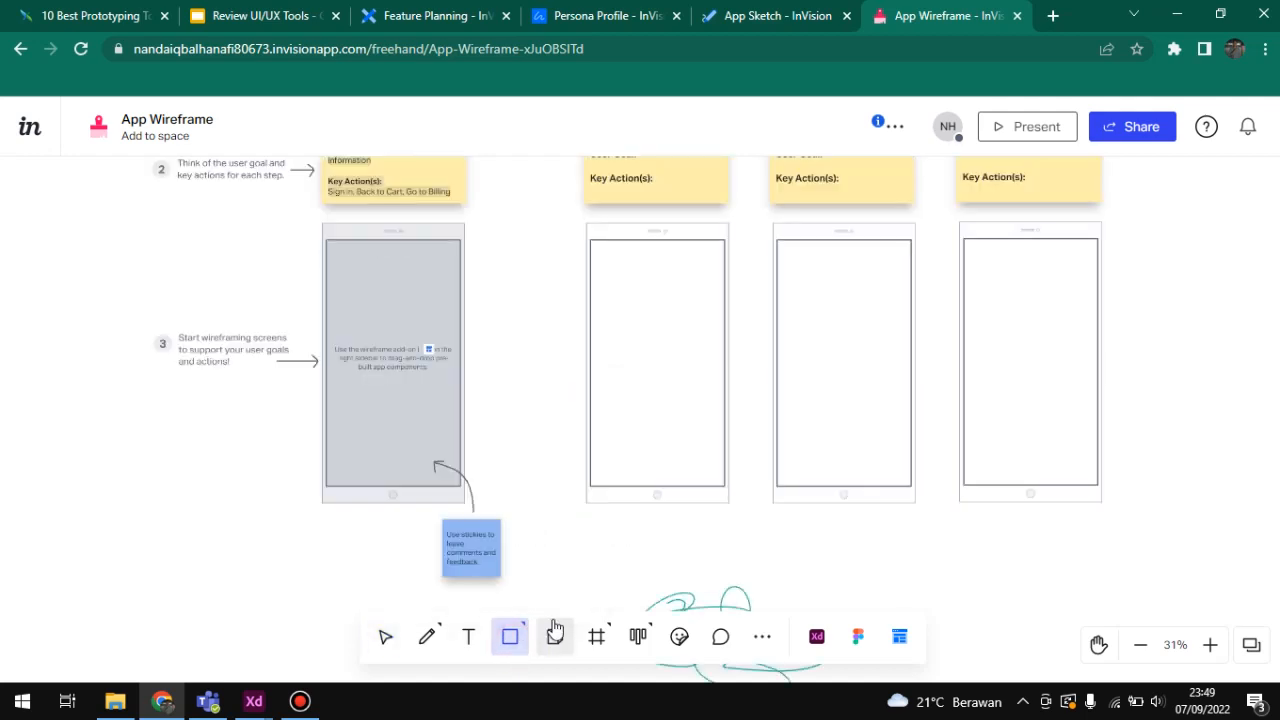
pyautogui.scroll(-3, 562, 642)
pyautogui.scroll(2, 558, 644)
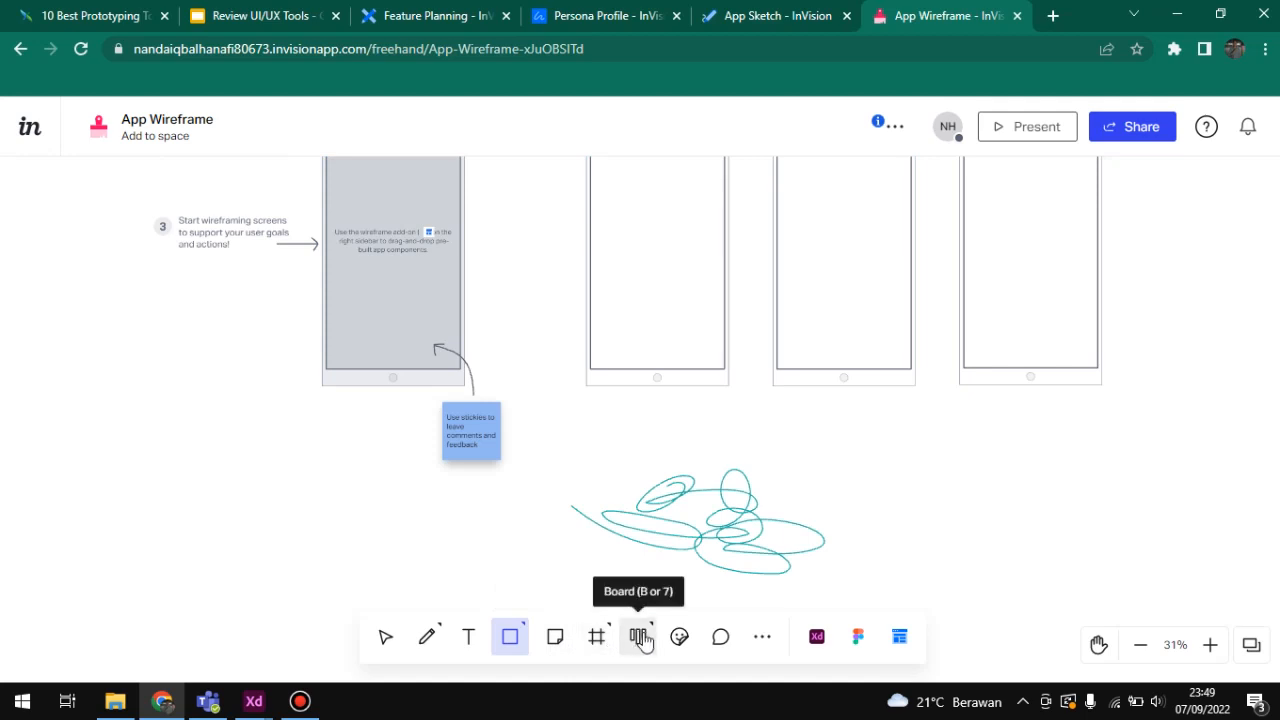
# Step: Place a laughing-face reaction on the empty canvas beside the teal scribble
pyautogui.click(680, 642)
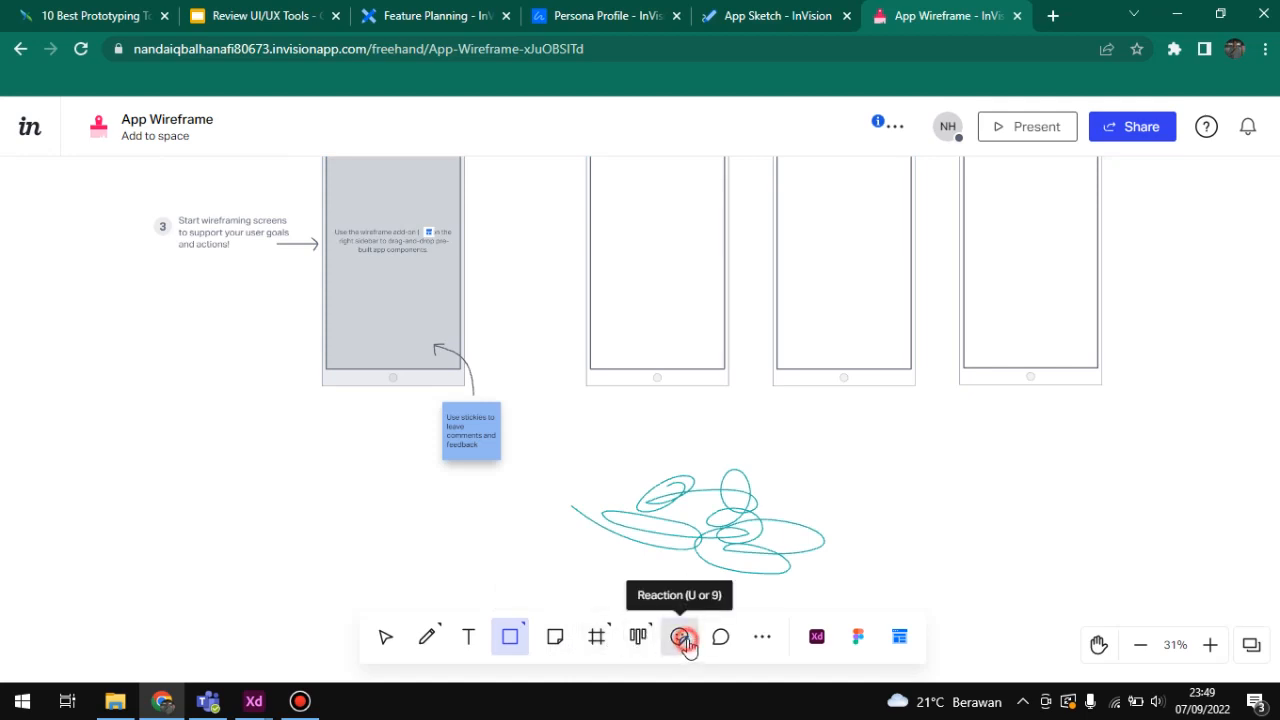
pyautogui.click(890, 476)
pyautogui.click(943, 537)
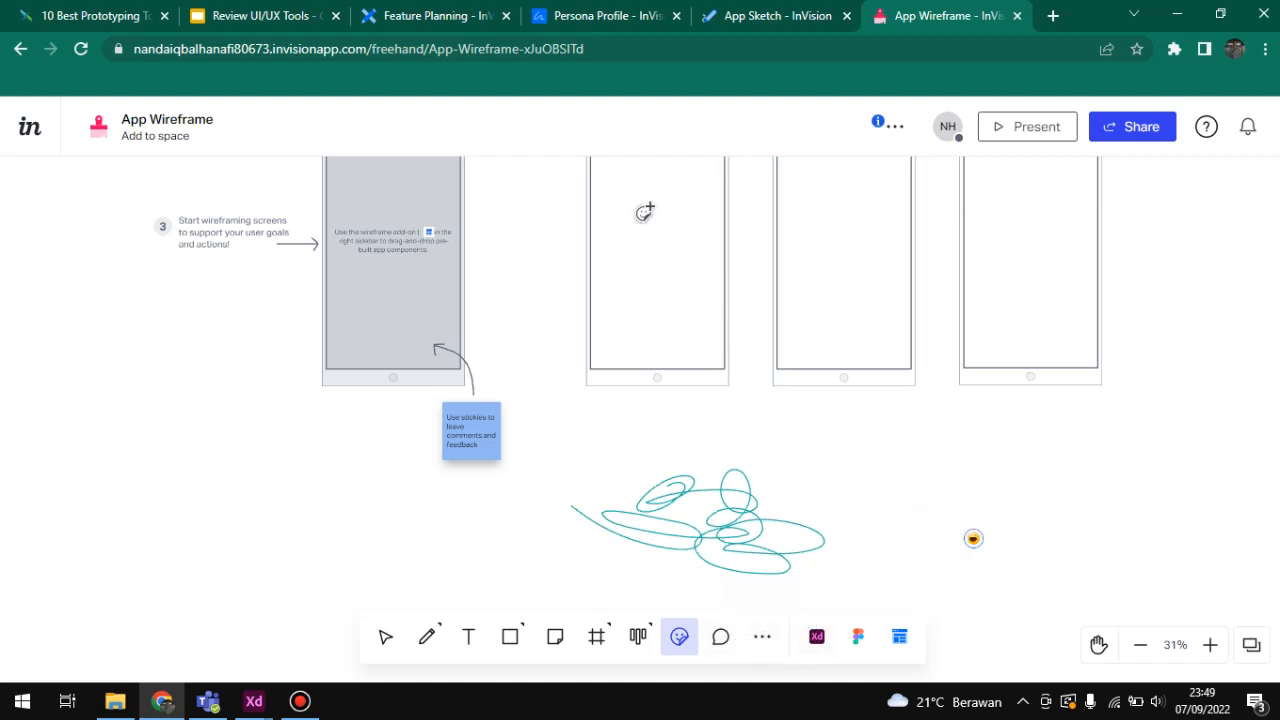
# Step: Switch to the Review UI/UX Tools presentation in Google Slides and start the slideshow from the InVision slide
pyautogui.click(300, 12)
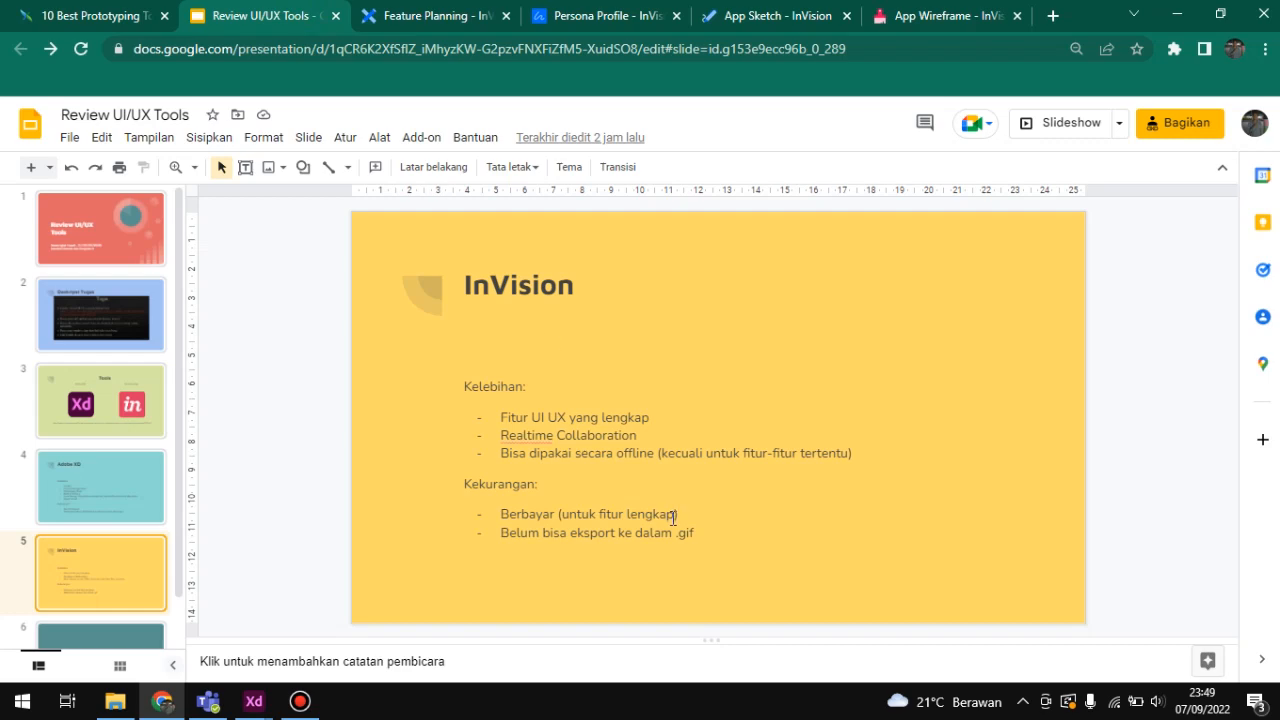
pyautogui.click(1051, 133)
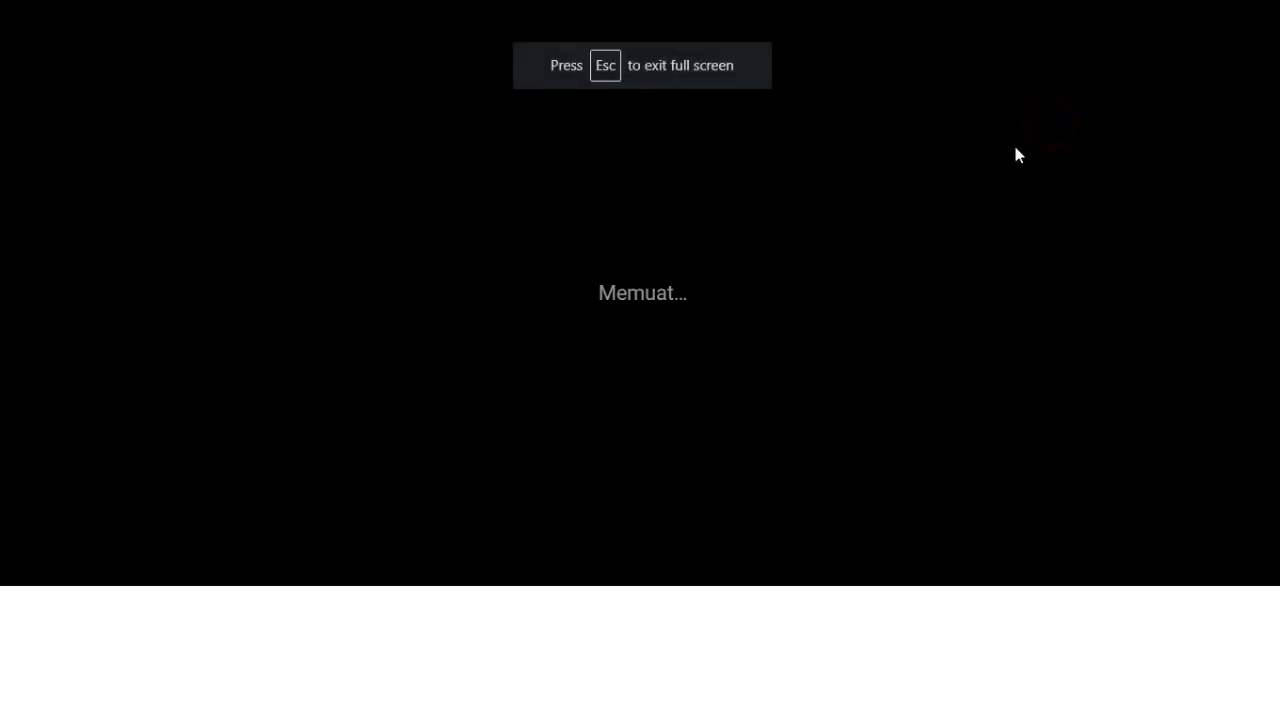